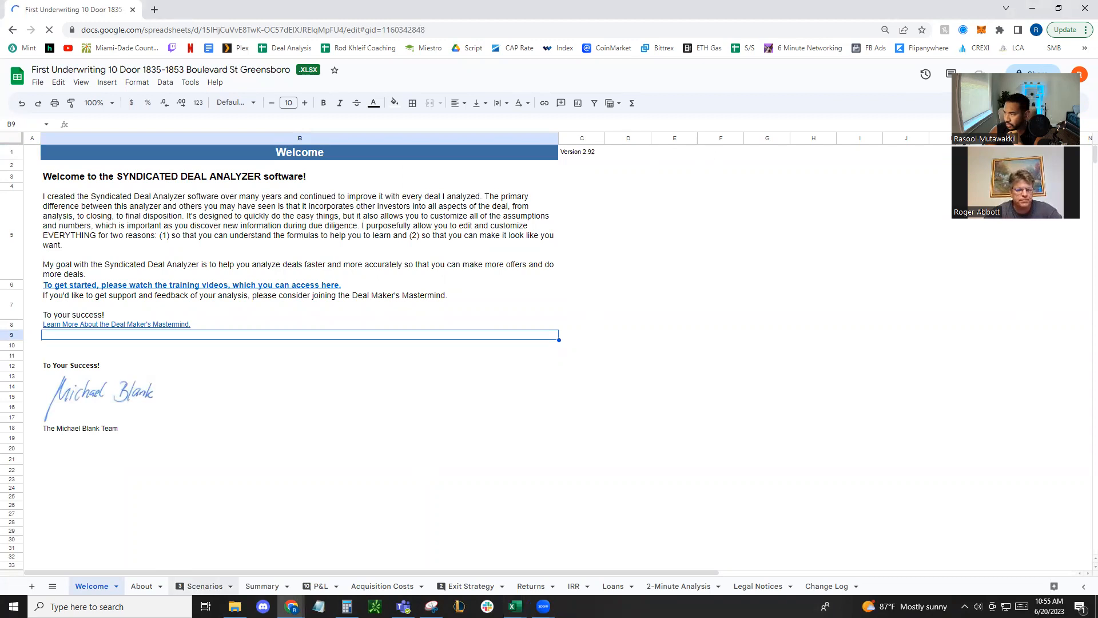
# Open the Scenarios sheet and bring the full Target Rent Analysis table into view
pyautogui.click(205, 586)
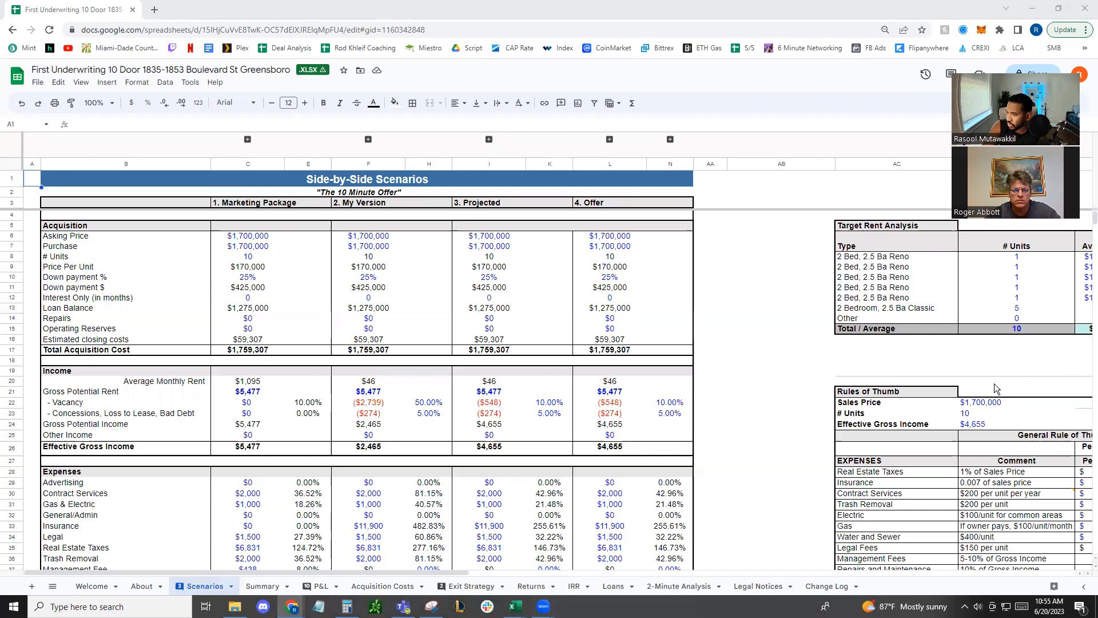
pyautogui.click(733, 321)
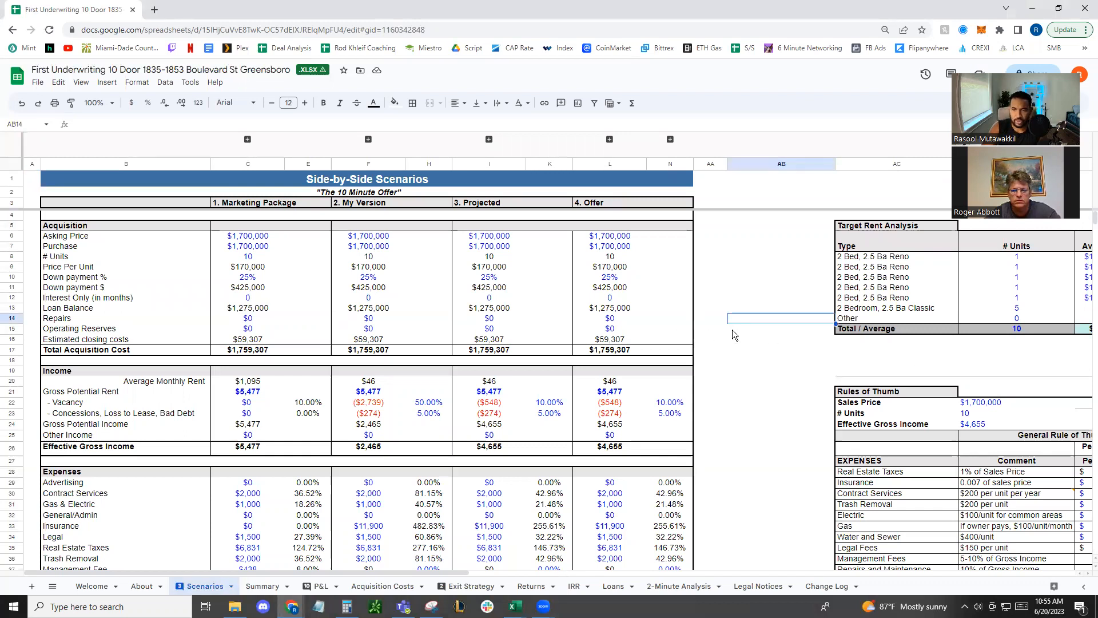
pyautogui.click(496, 247)
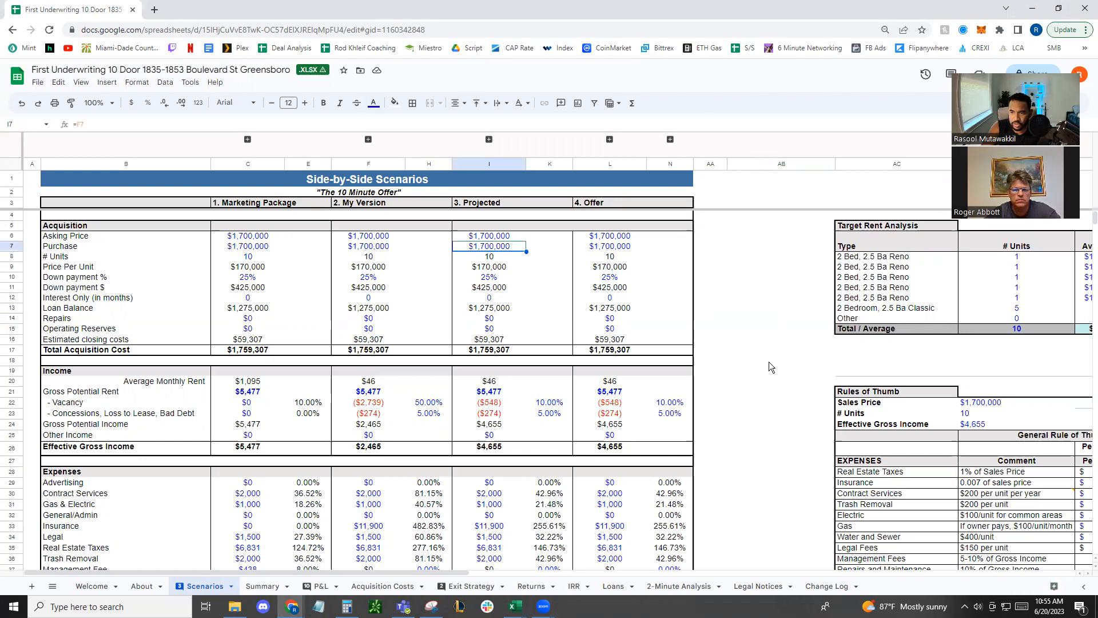
pyautogui.click(784, 361)
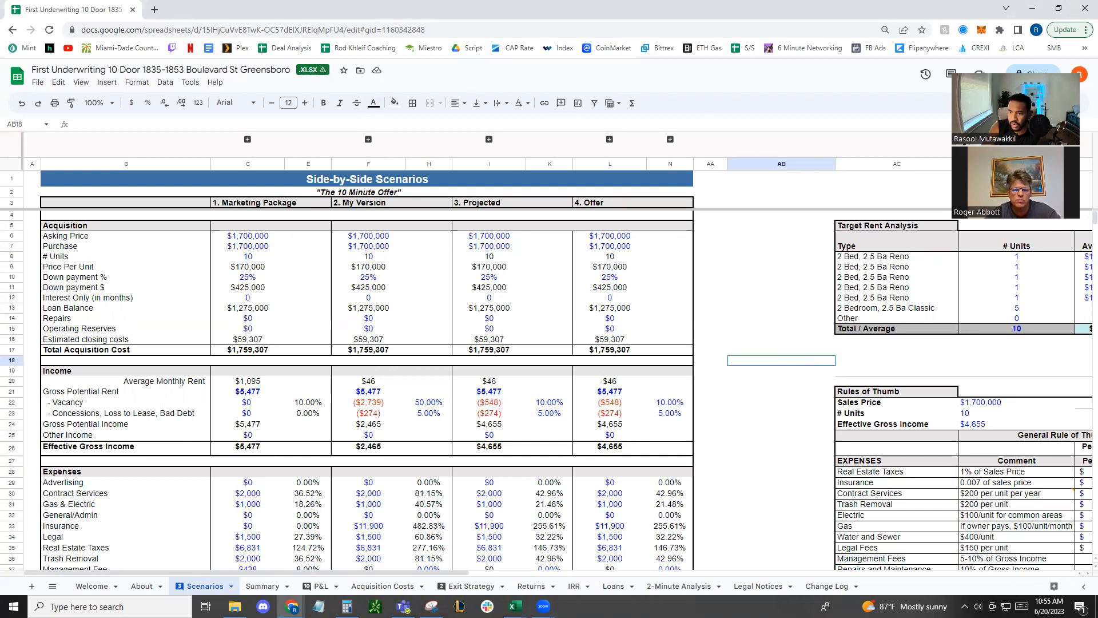
pyautogui.moveTo(830, 366); pyautogui.dragTo(1061, 363)
pyautogui.click(1060, 358)
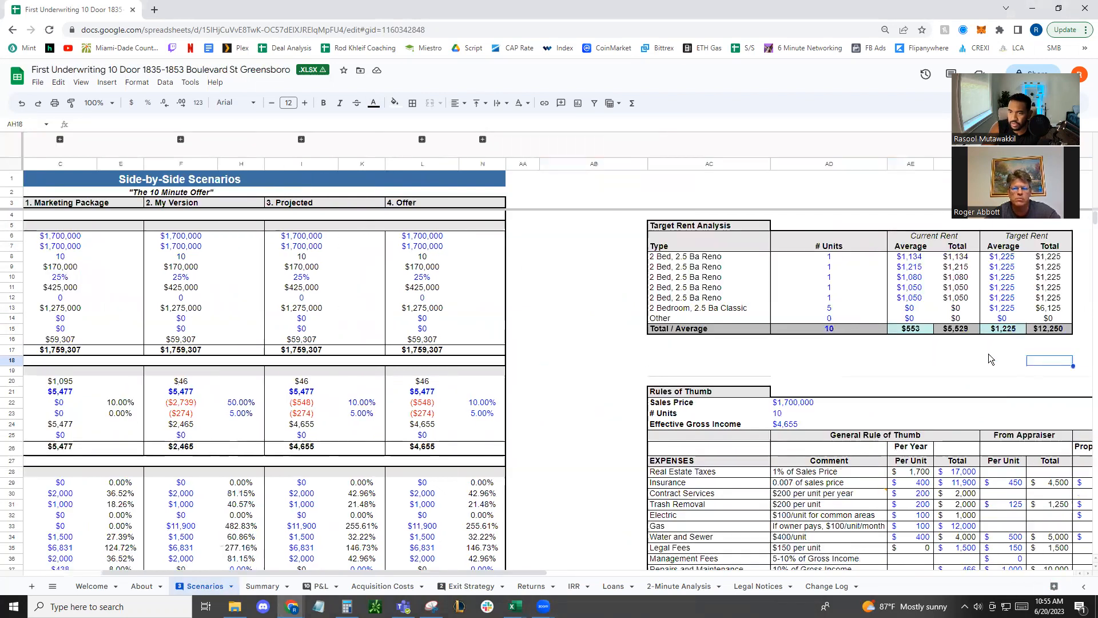
# Check the sum and average of the current average rents for the five 2 Bed, 2.5 Ba Reno units
pyautogui.click(910, 296)
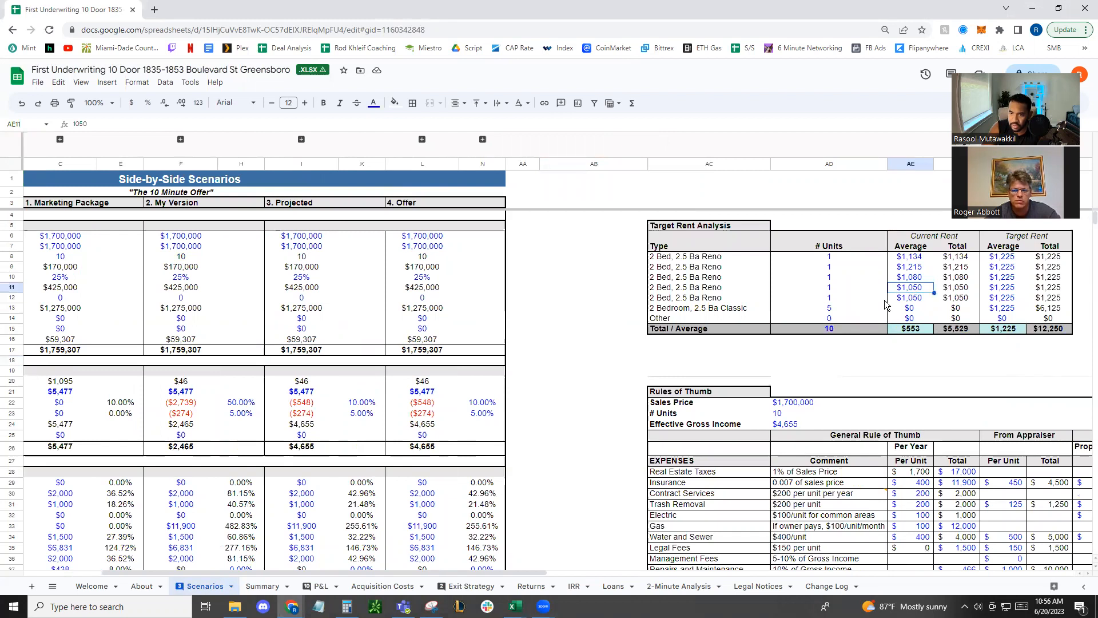
pyautogui.hotkey('shift', 'Up')
pyautogui.hotkey('shift', 'Up')
pyautogui.hotkey('shift', 'Up')
pyautogui.hotkey('shift', 'Up')
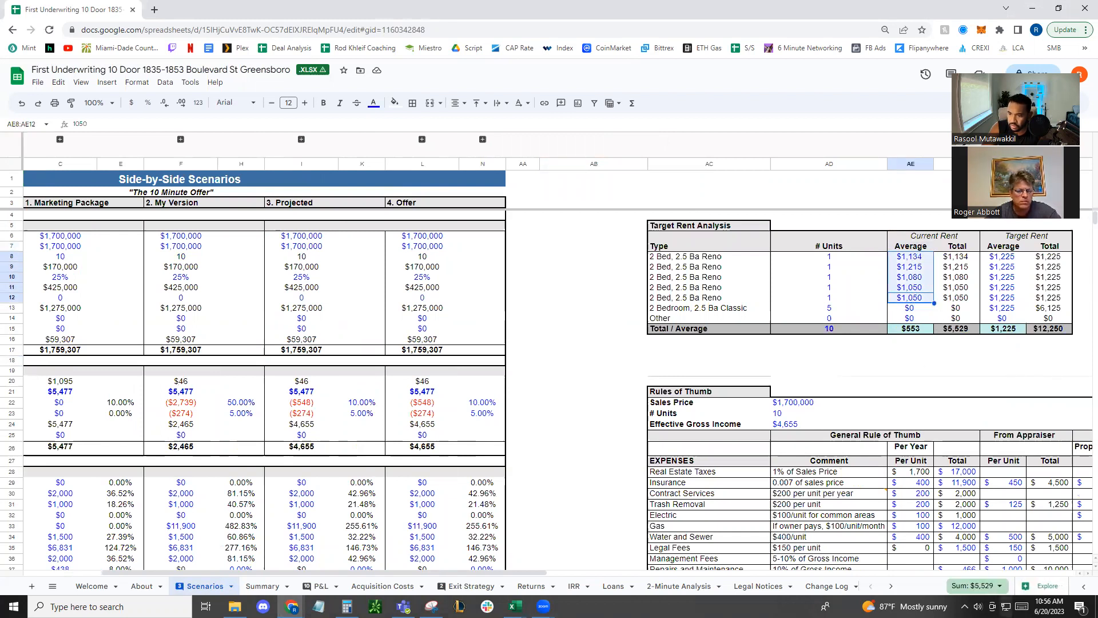
pyautogui.click(985, 585)
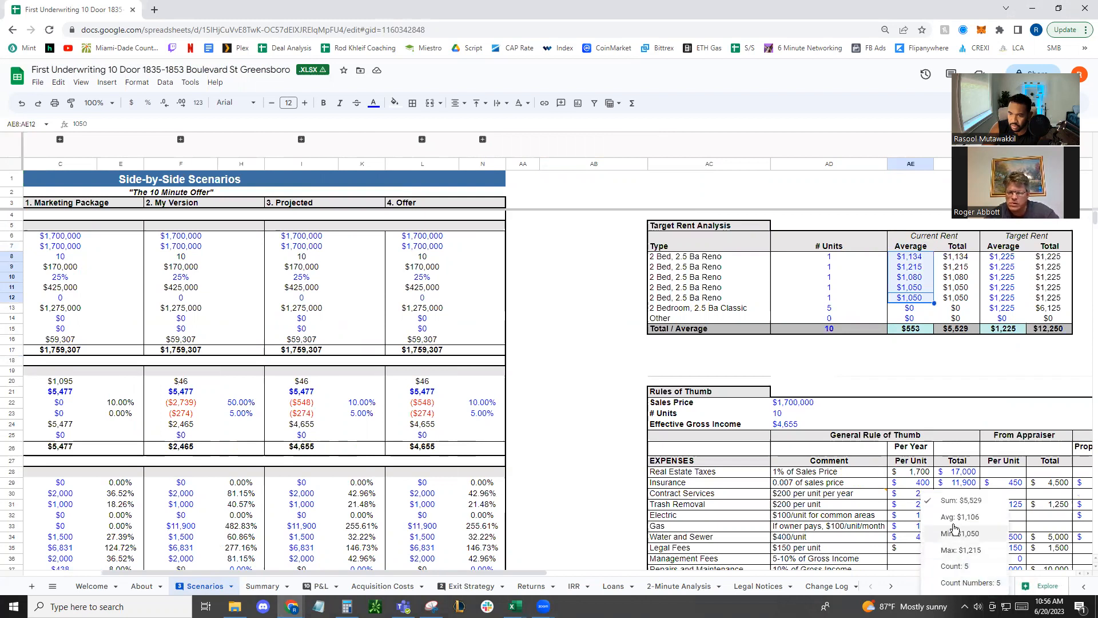
pyautogui.click(862, 361)
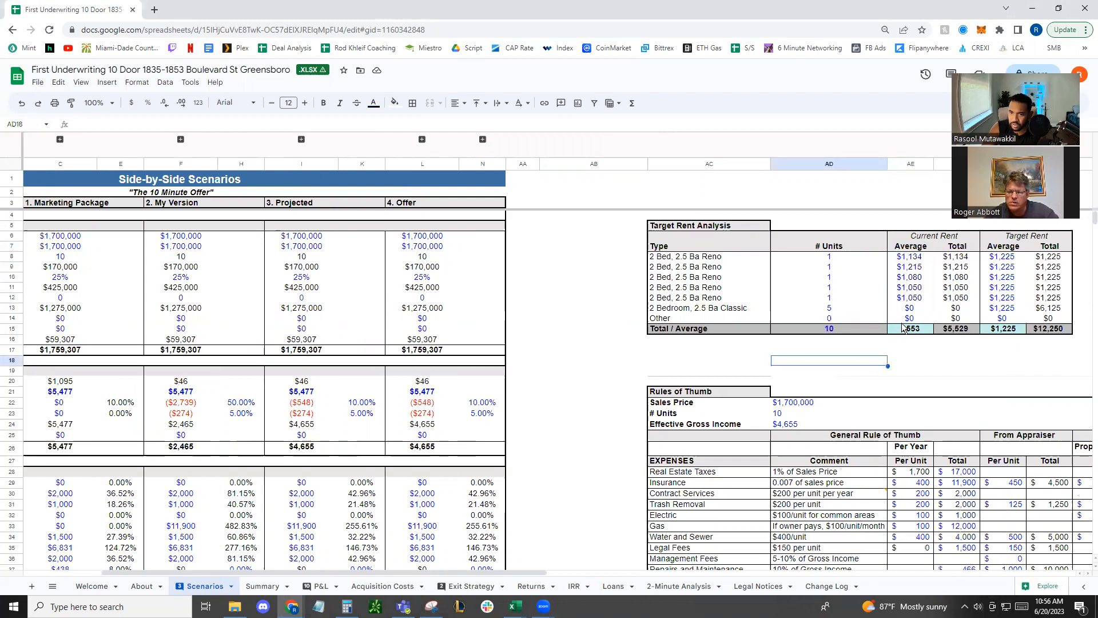
# Review the classic units' current and target average rents and the overall current average in the Target Rent Analysis
pyautogui.click(910, 309)
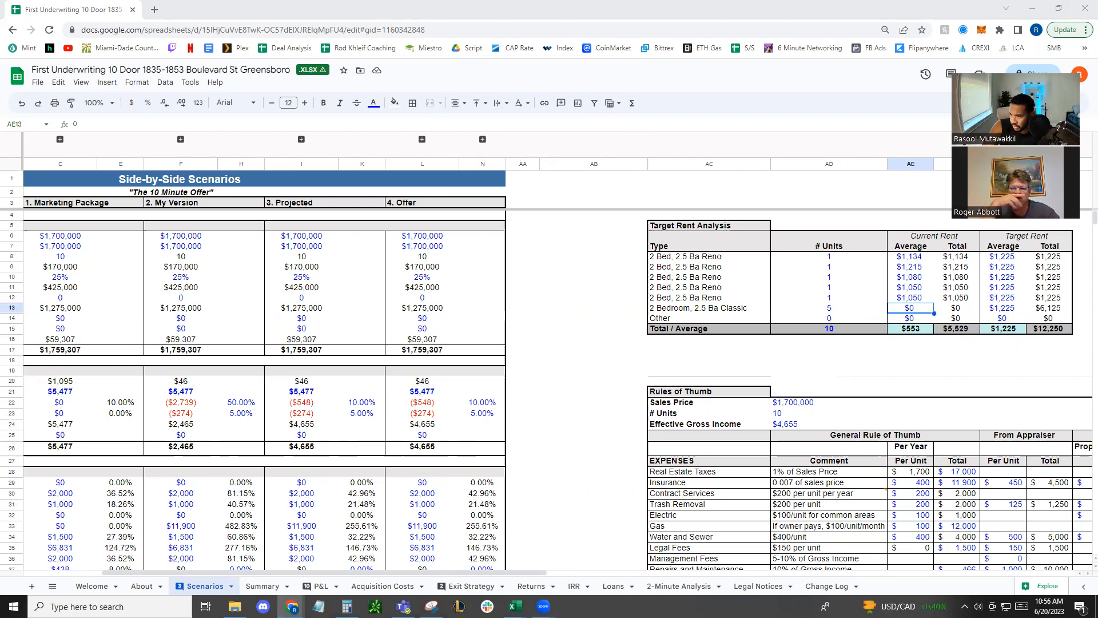
pyautogui.click(1005, 309)
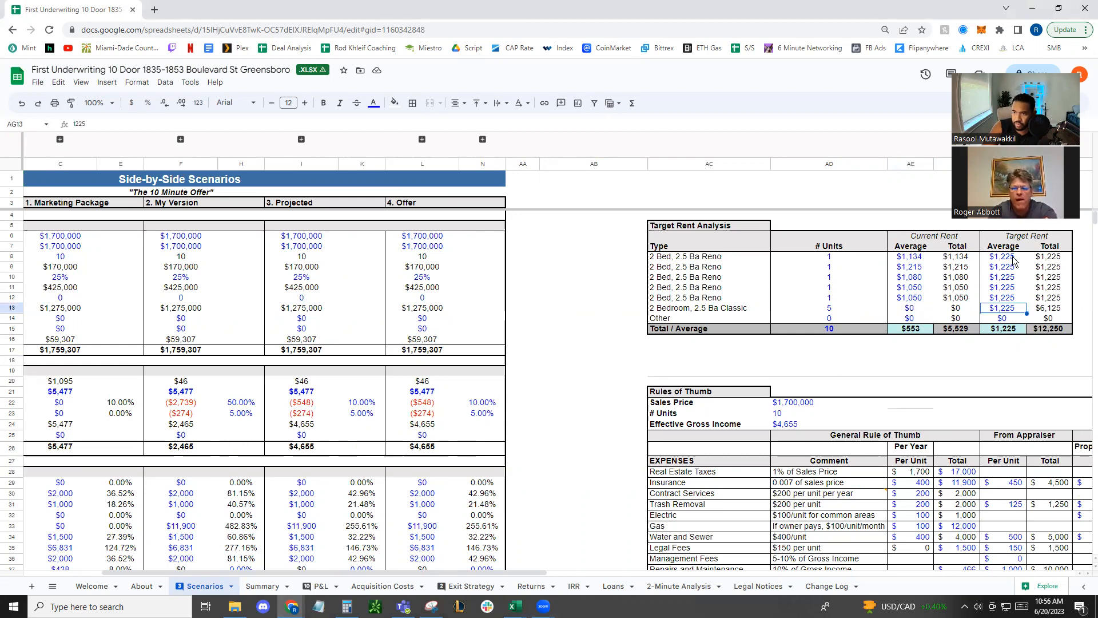
pyautogui.click(607, 329)
pyautogui.moveTo(534, 394); pyautogui.dragTo(10, 447)
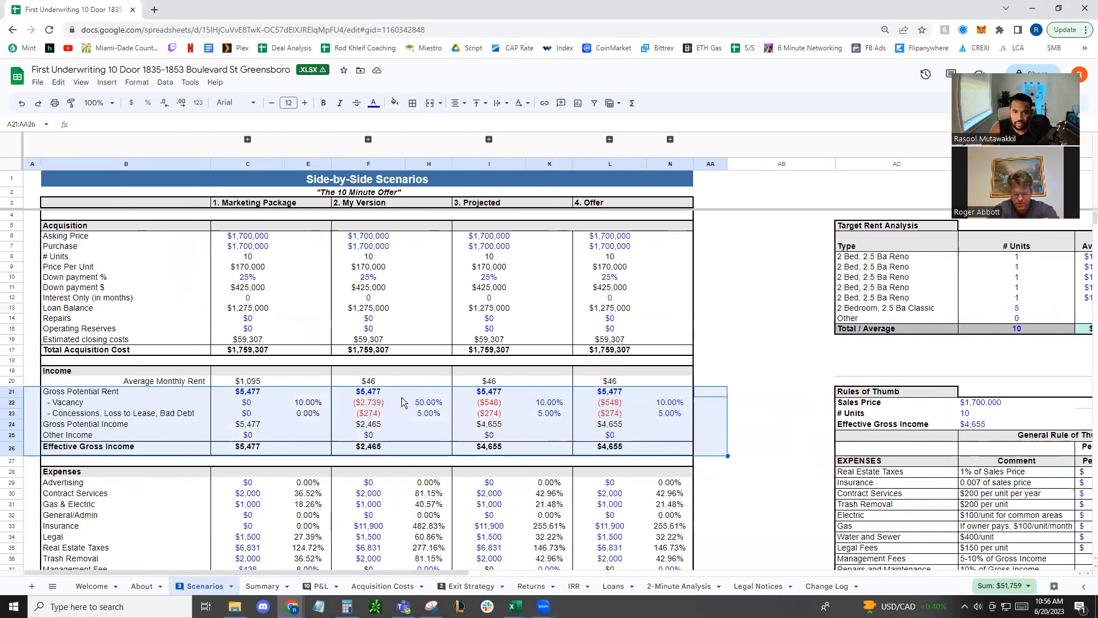
pyautogui.click(789, 342)
pyautogui.moveTo(789, 343); pyautogui.dragTo(1003, 360)
pyautogui.click(968, 361)
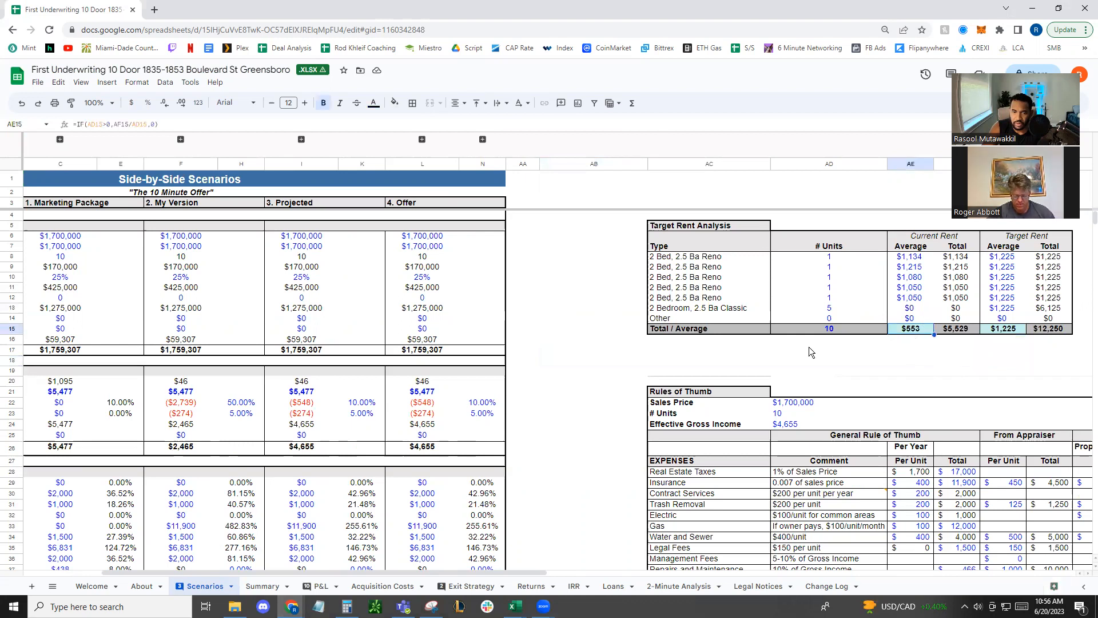
# Inspect how Gross Potential Rent is entered in the My Version and Marketing Package scenarios
pyautogui.click(190, 394)
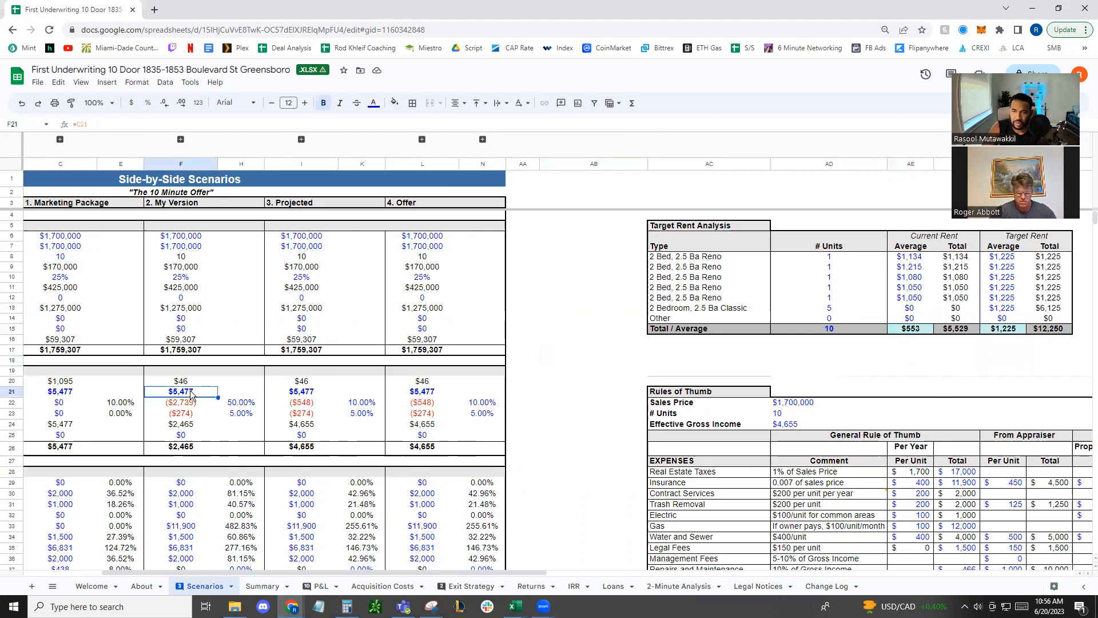
pyautogui.doubleClick(191, 392)
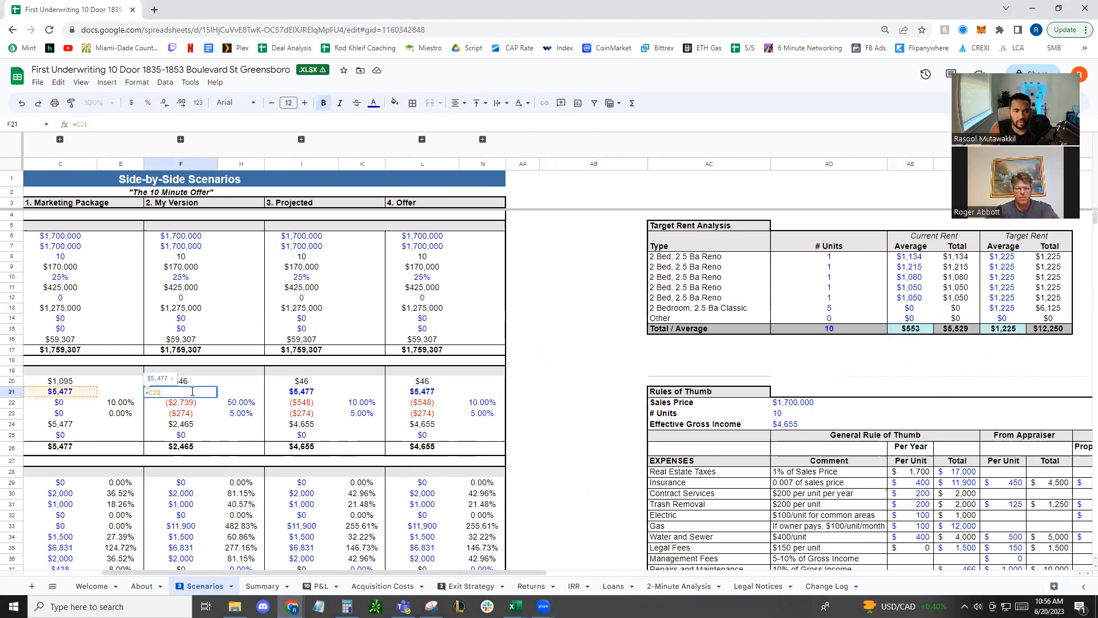
pyautogui.press('Escape')
pyautogui.click(56, 389)
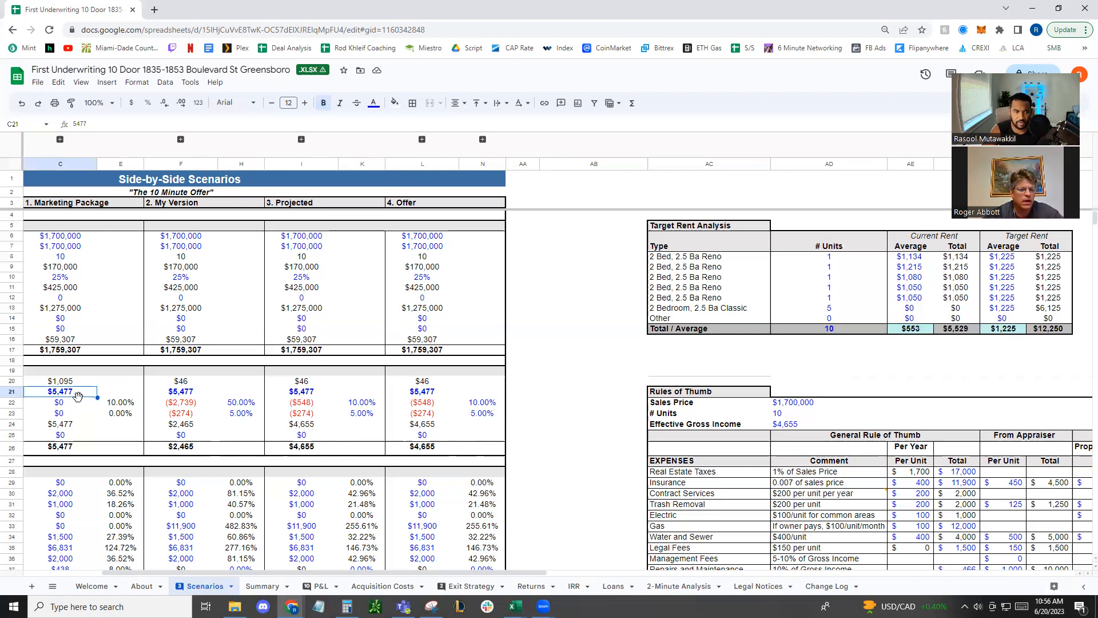
# Compare the Gross Potential Rent figures with the sum of the five renovated units' current average rents
pyautogui.moveTo(586, 400); pyautogui.dragTo(8, 437)
pyautogui.click(769, 372)
pyautogui.moveTo(810, 351); pyautogui.dragTo(1085, 368)
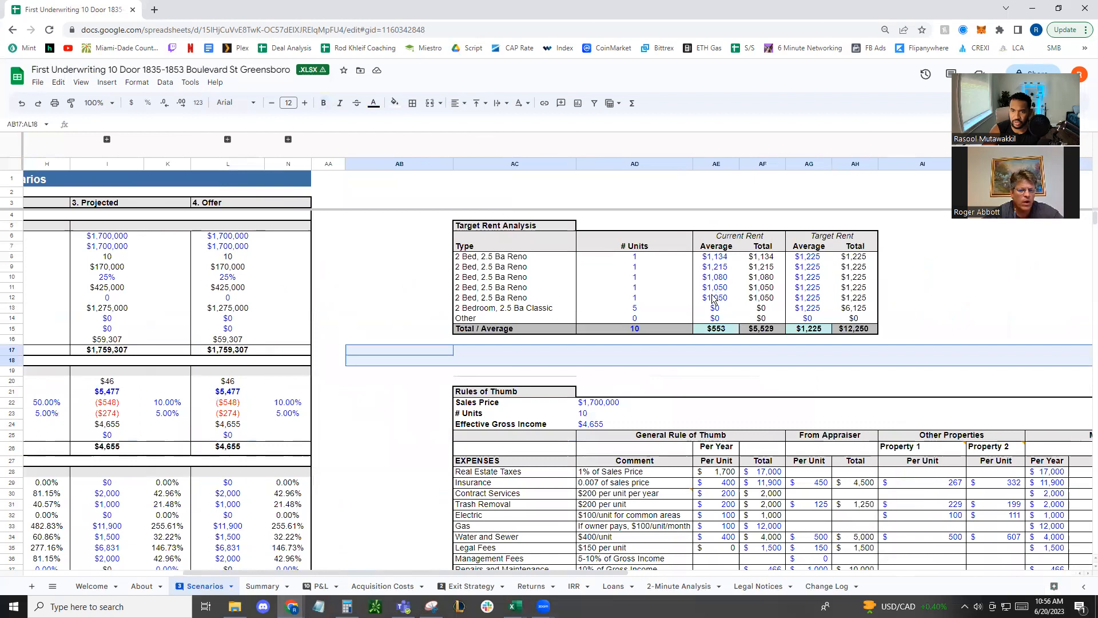
pyautogui.moveTo(715, 297); pyautogui.dragTo(720, 256)
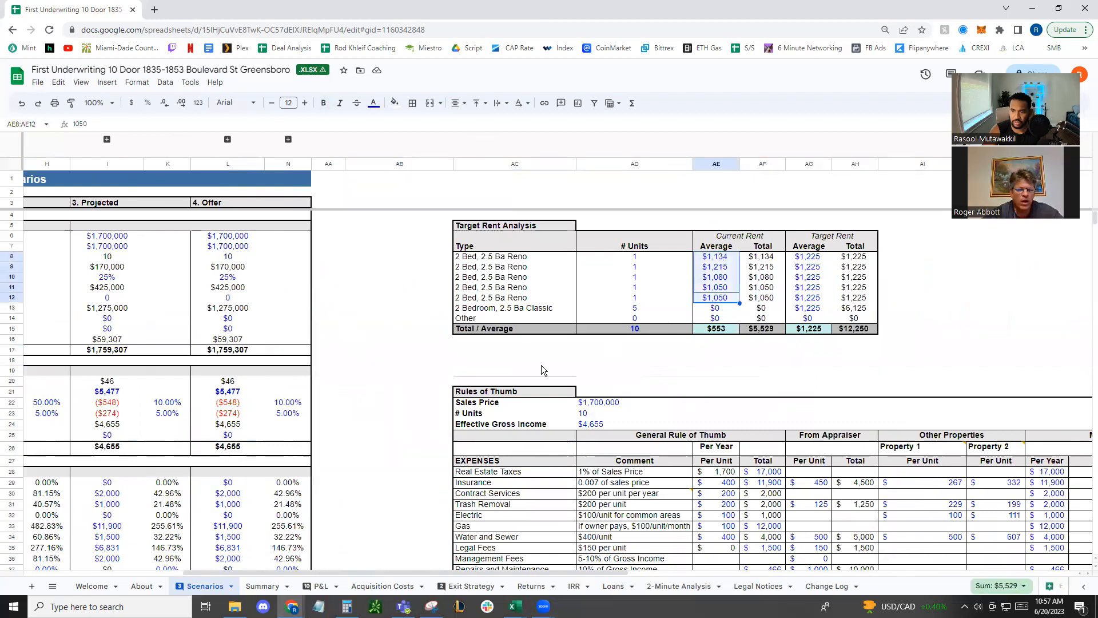
pyautogui.click(399, 381)
pyautogui.moveTo(412, 391); pyautogui.dragTo(34, 473)
# Switch to the blank SDA template workbook in Excel, move its window onto this screen and maximize it
pyautogui.moveTo(515, 606)
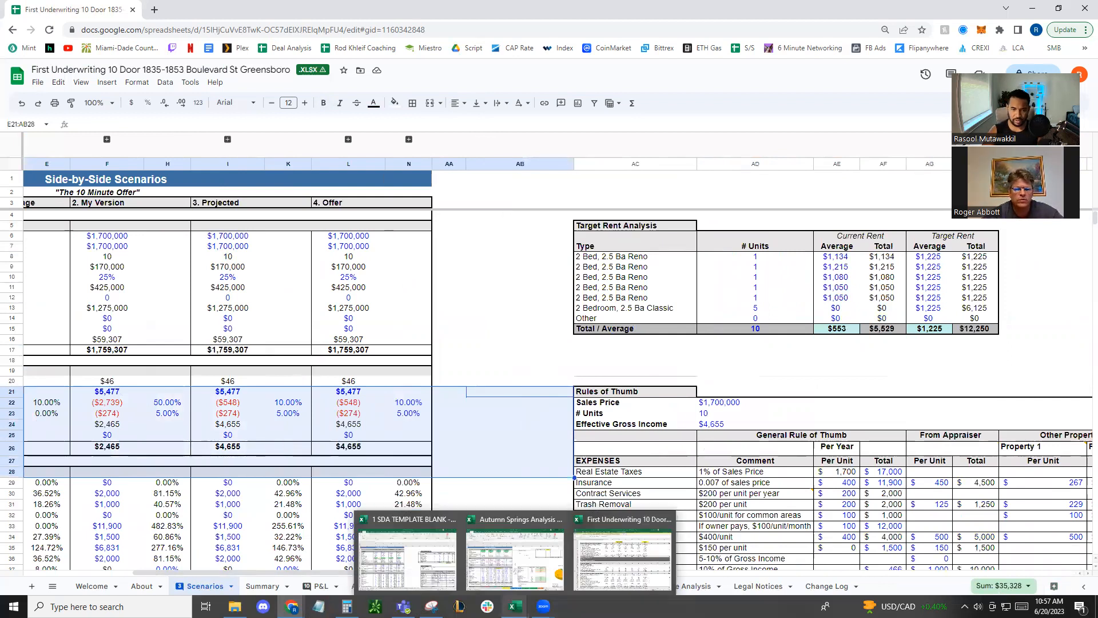
pyautogui.click(395, 561)
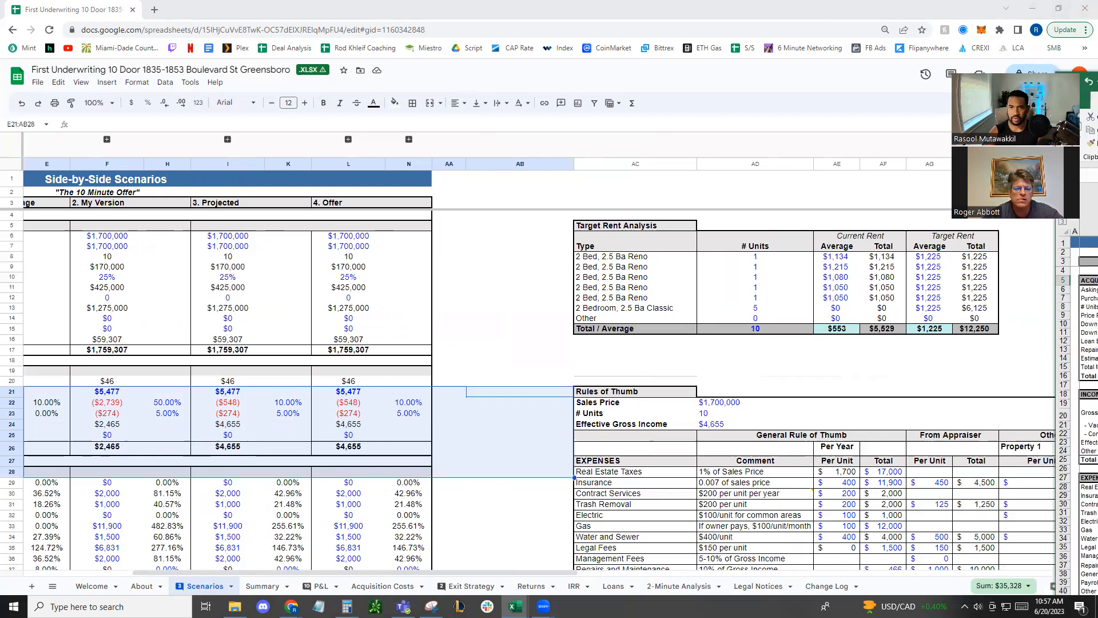
pyautogui.moveTo(1097, 81); pyautogui.dragTo(477, 35)
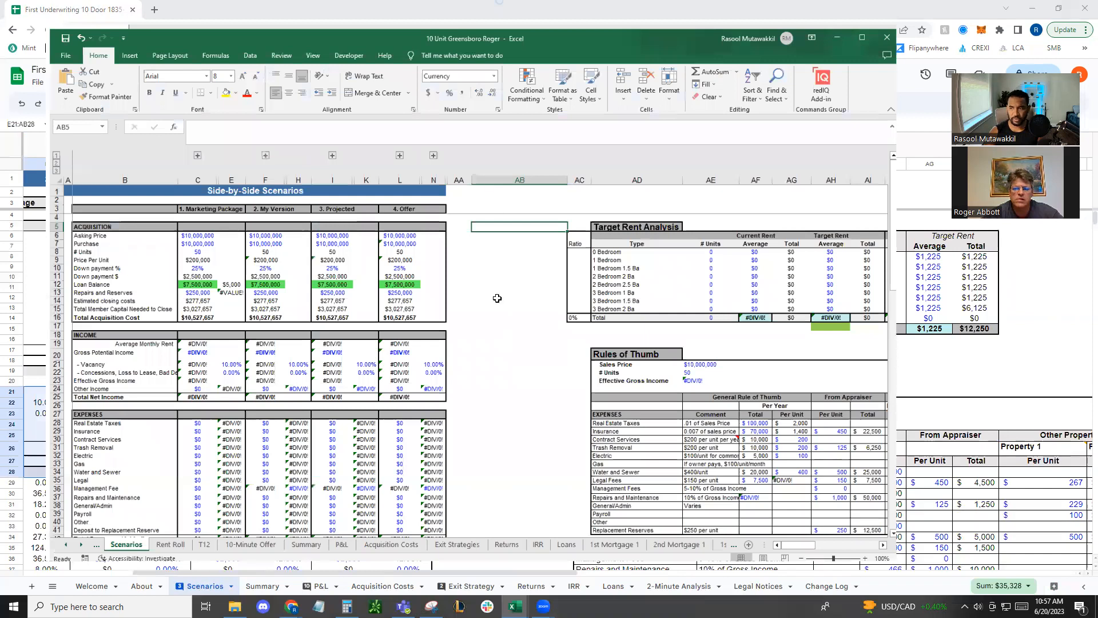
pyautogui.press('super+Up')
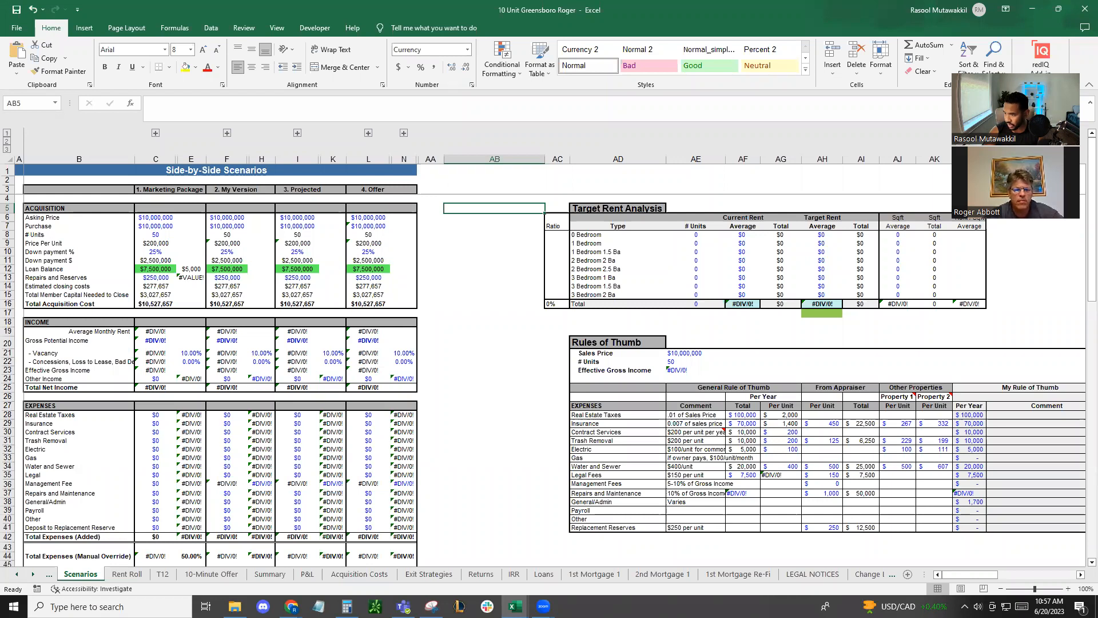
# Switch to Chrome, open three new browser tabs, and load datausa.io in the first one
pyautogui.hotkey('alt', 'Tab')
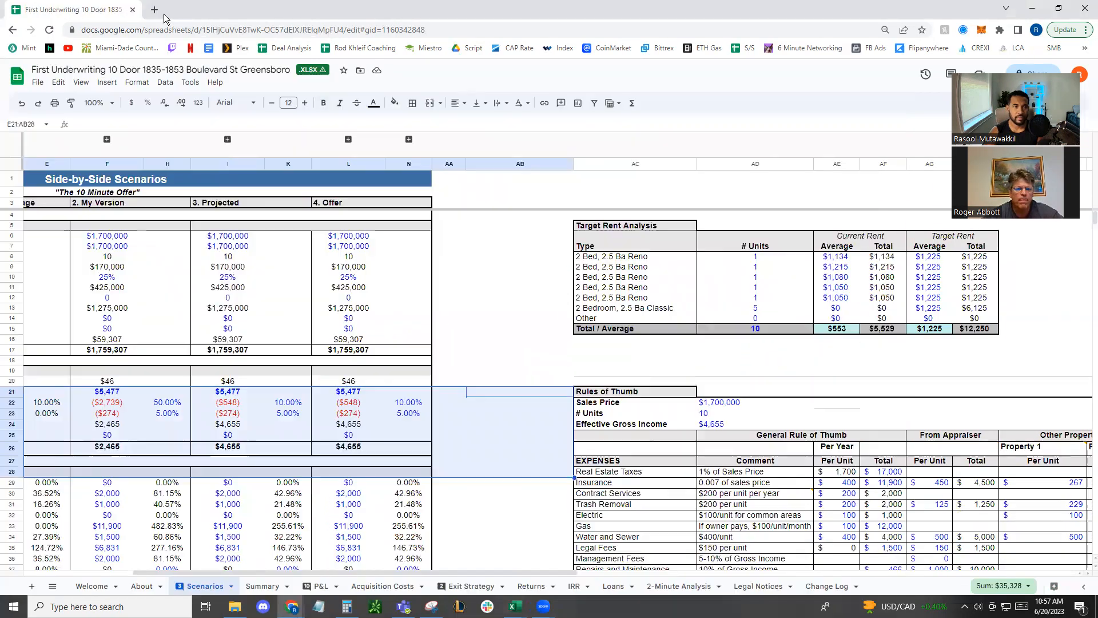
pyautogui.click(155, 10)
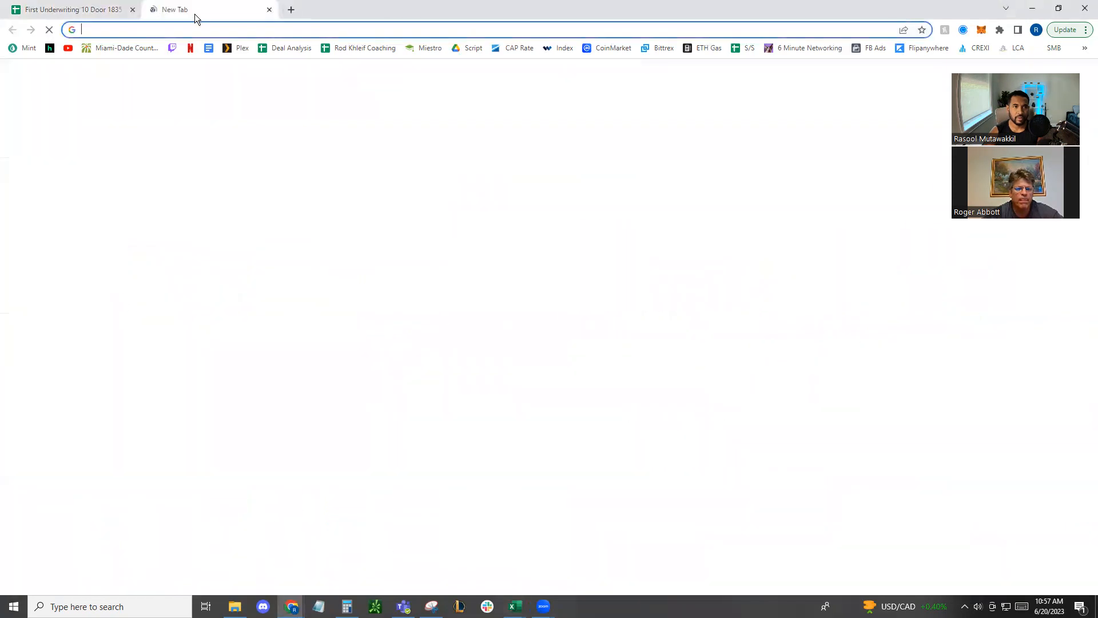
pyautogui.click(291, 10)
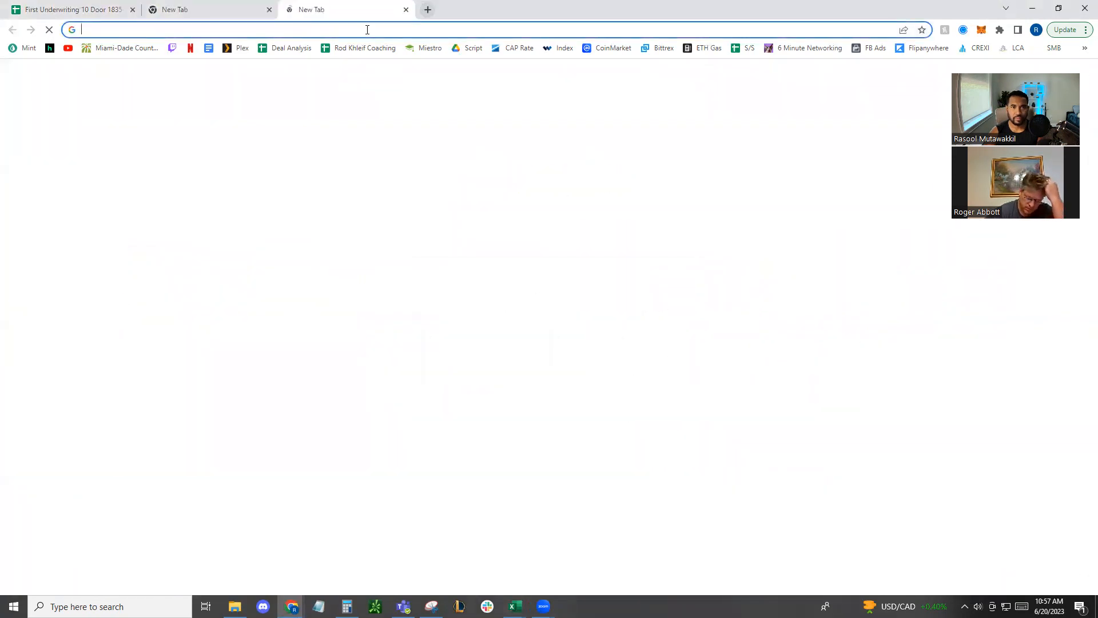
pyautogui.click(428, 10)
pyautogui.click(210, 12)
pyautogui.click(198, 29)
pyautogui.write('datausa.io')
pyautogui.press('Return')
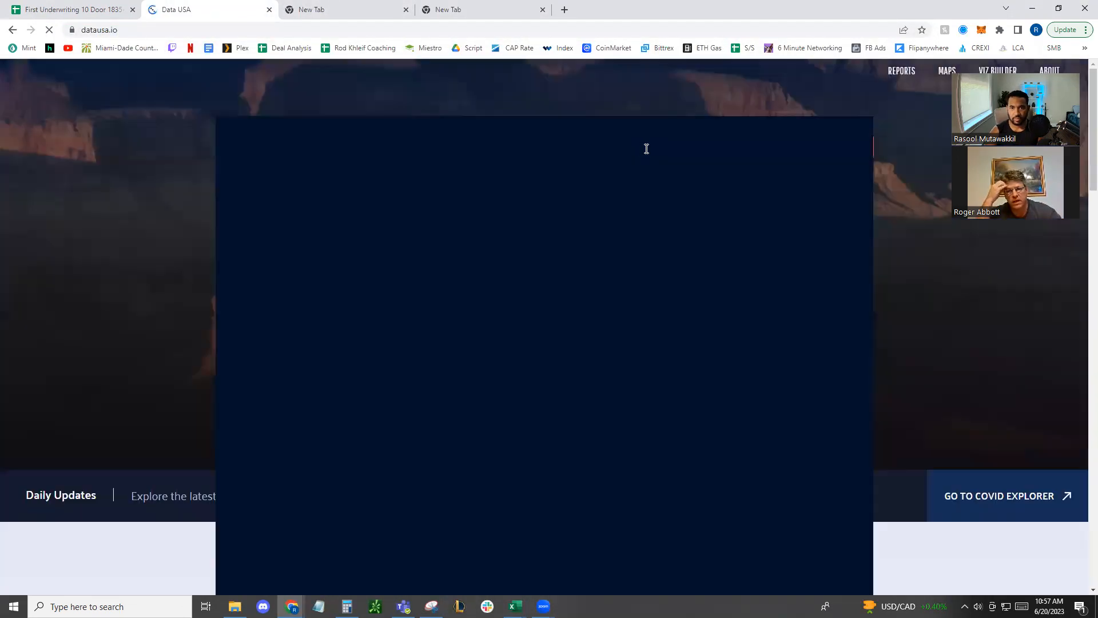
# Search Data USA for Greensboro and open the Greensboro, NC place profile
pyautogui.click(646, 149)
pyautogui.write('greensb')
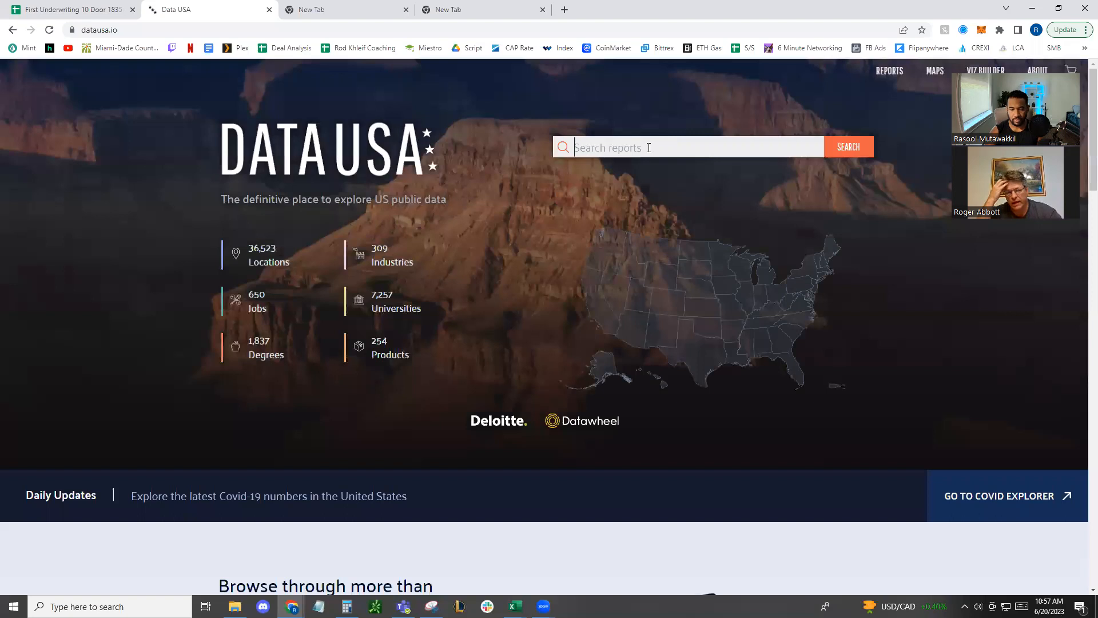
pyautogui.write('or')
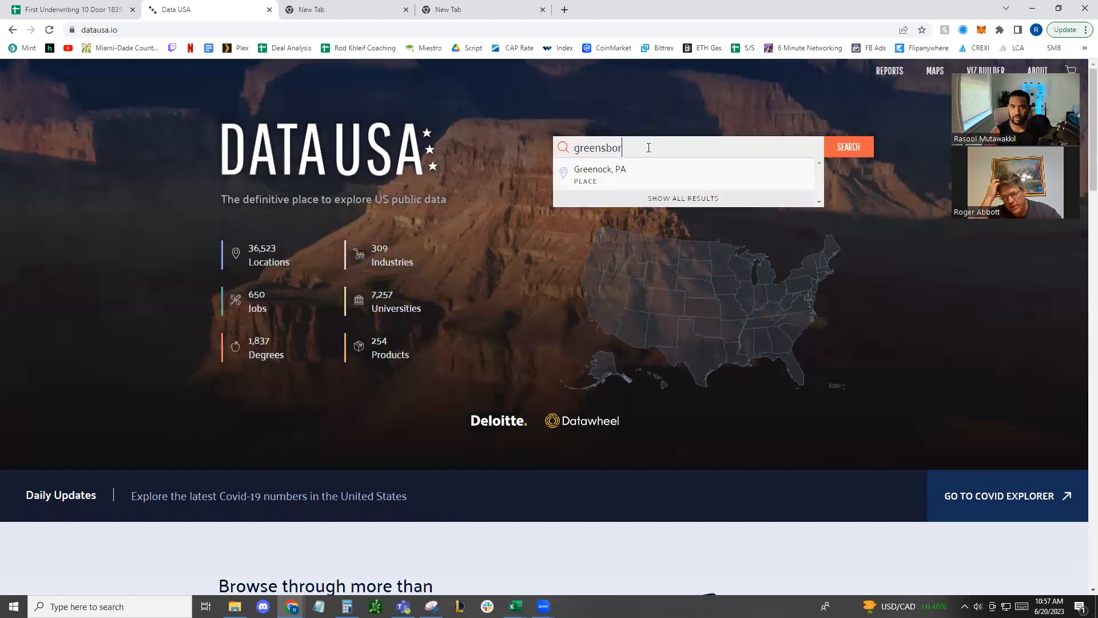
pyautogui.press('Down')
pyautogui.press('Down')
pyautogui.press('Down')
pyautogui.press('Down')
pyautogui.press('Up')
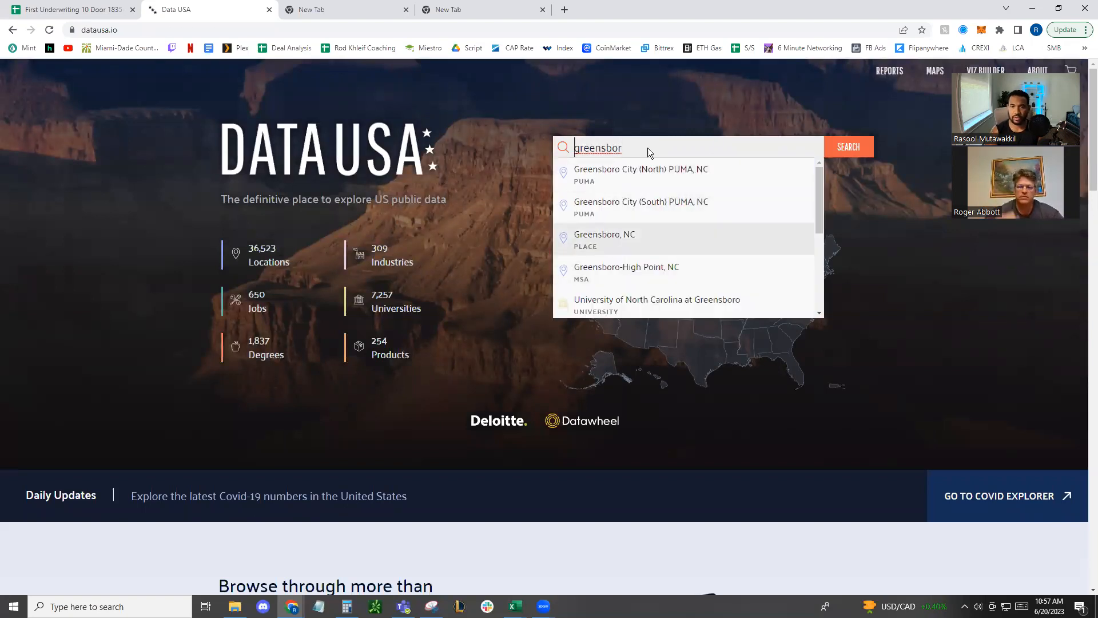
pyautogui.press('Return')
# Load the Justice Map site in the second new browser tab
pyautogui.click(355, 10)
pyautogui.click(350, 35)
pyautogui.write('justi')
pyautogui.press('Return')
# Search Google for the copied property address in the third new browser tab
pyautogui.click(451, 10)
pyautogui.click(433, 33)
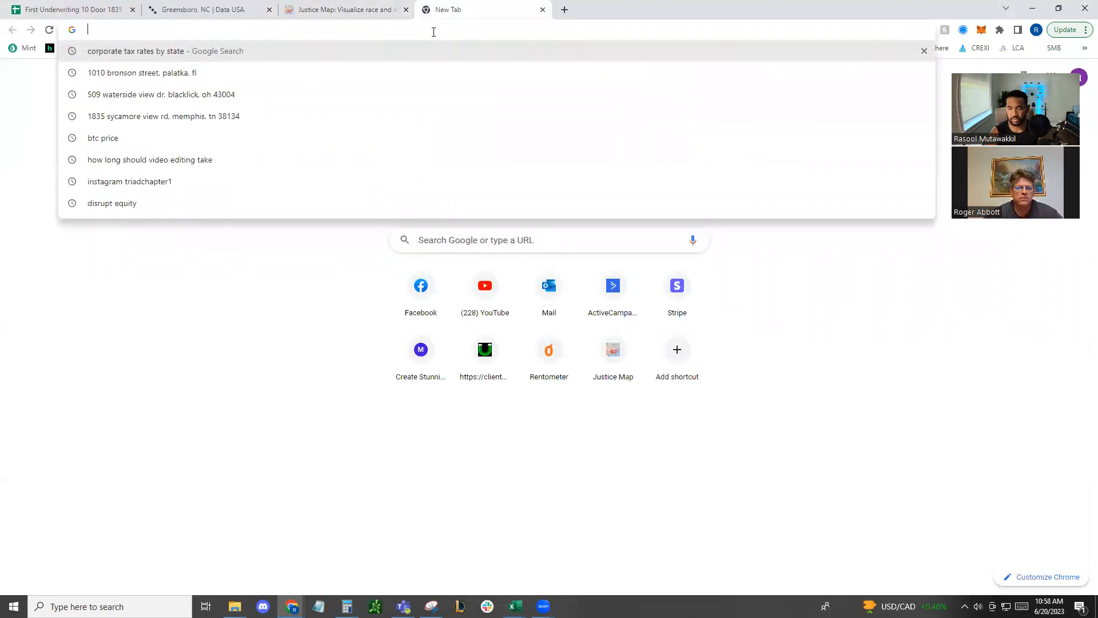
pyautogui.press('Return')
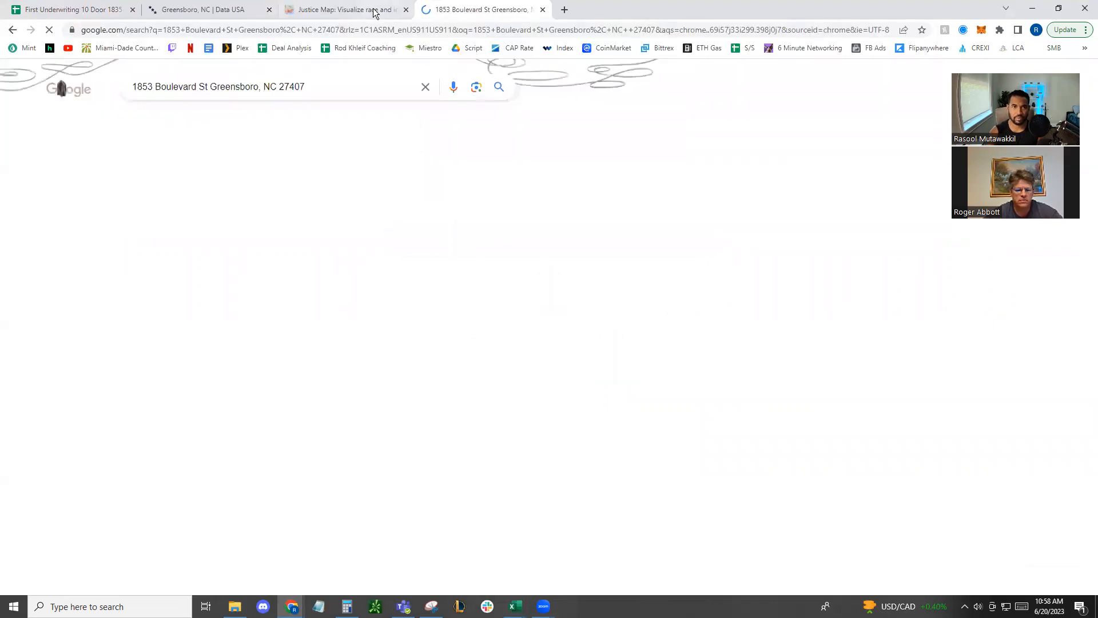
# Enter the property address in Justice Map's location search and open the Google result for it in Google Maps
pyautogui.click(375, 10)
pyautogui.click(51, 95)
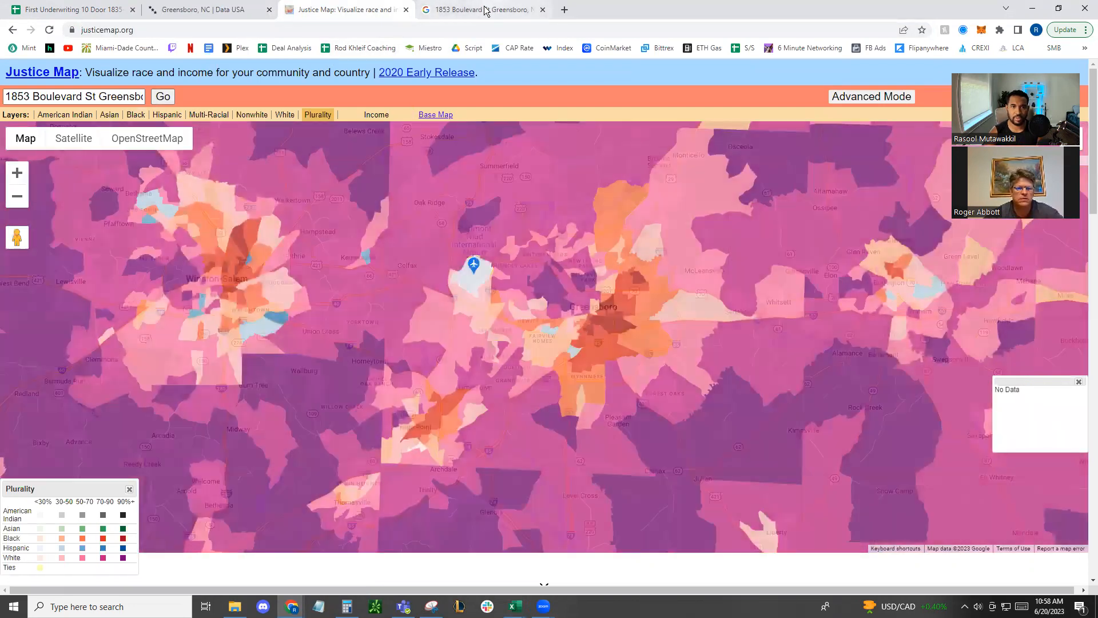
pyautogui.click(486, 10)
pyautogui.click(138, 121)
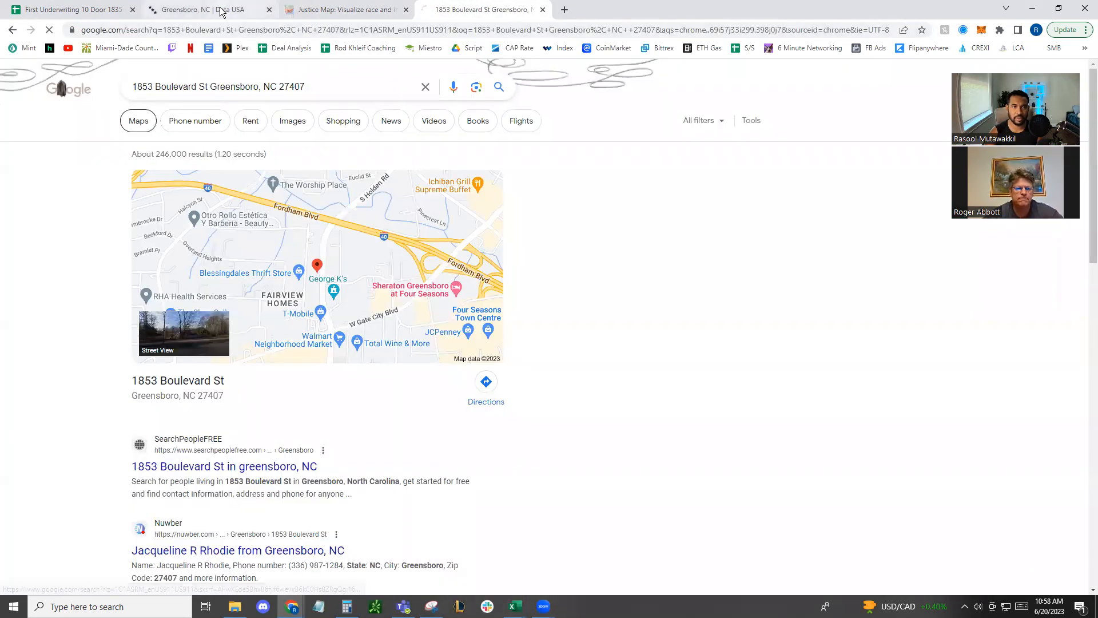
# Return to the Greensboro, NC Data USA profile and check the population, poverty rate and median property value
pyautogui.click(209, 10)
pyautogui.moveTo(300, 275); pyautogui.dragTo(359, 279)
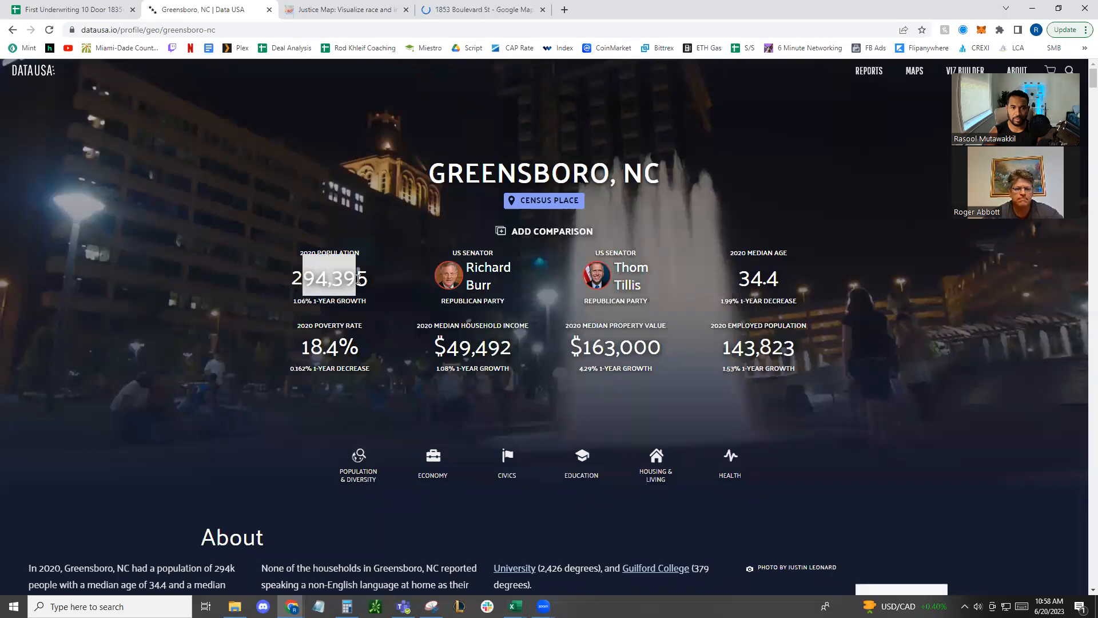
pyautogui.click(372, 352)
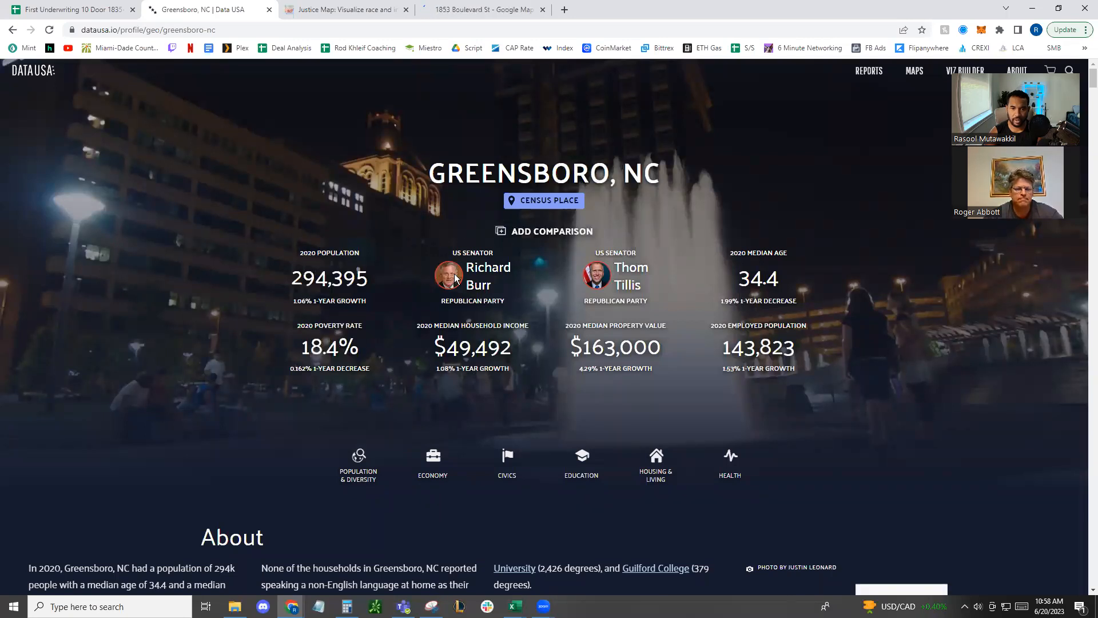
pyautogui.moveTo(580, 349); pyautogui.dragTo(687, 348)
pyautogui.click(687, 348)
pyautogui.hotkey('ctrl', 'w')
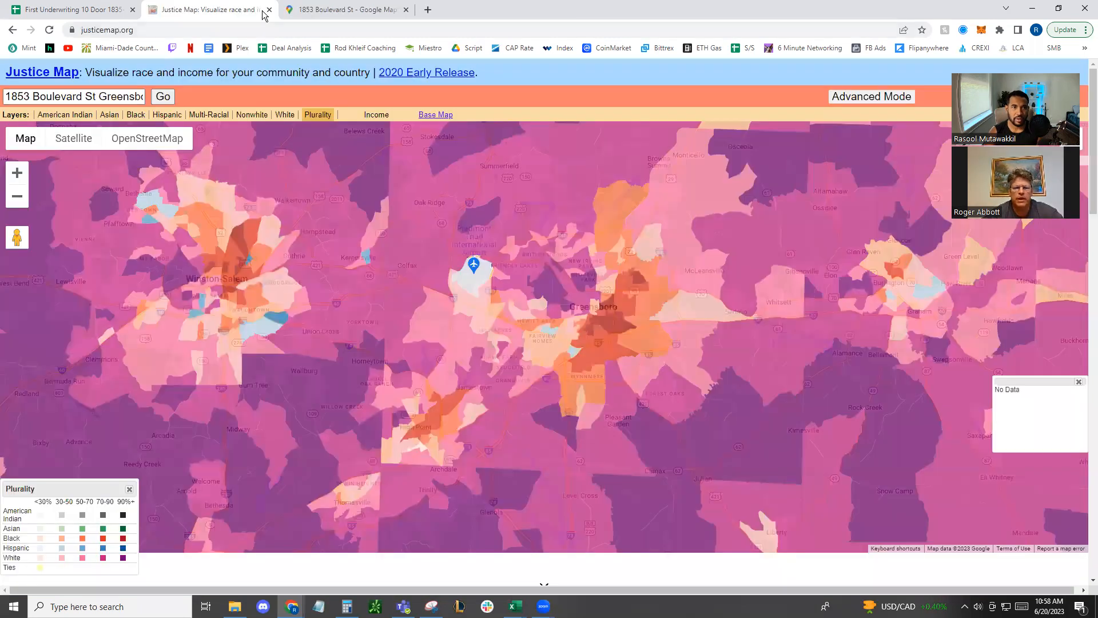
pyautogui.click(313, 11)
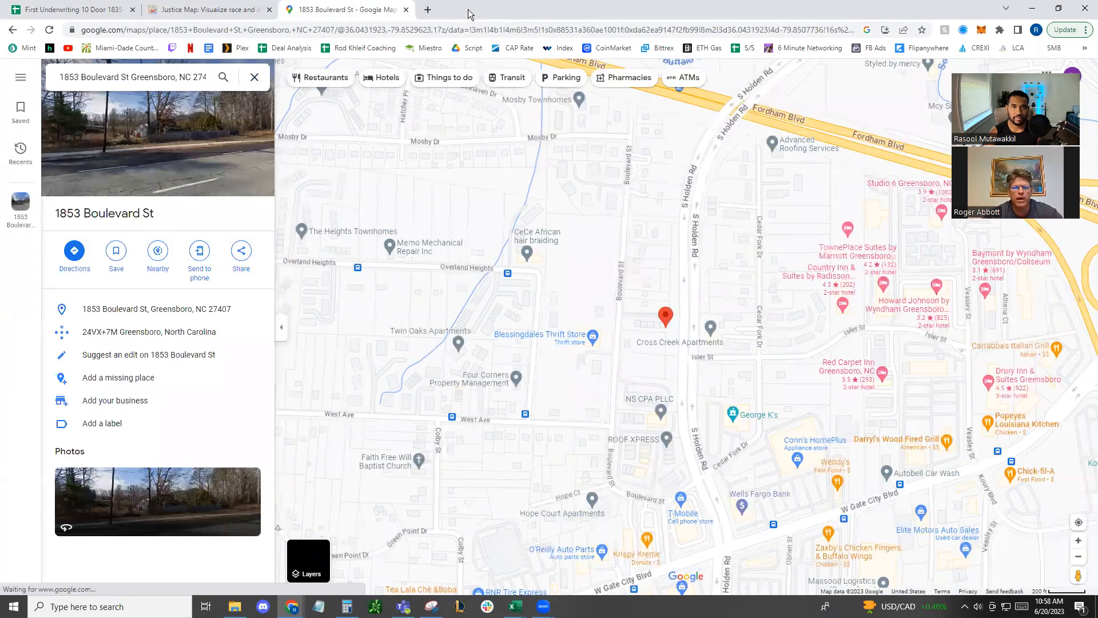
pyautogui.rightClick(431, 16)
pyautogui.click(484, 100)
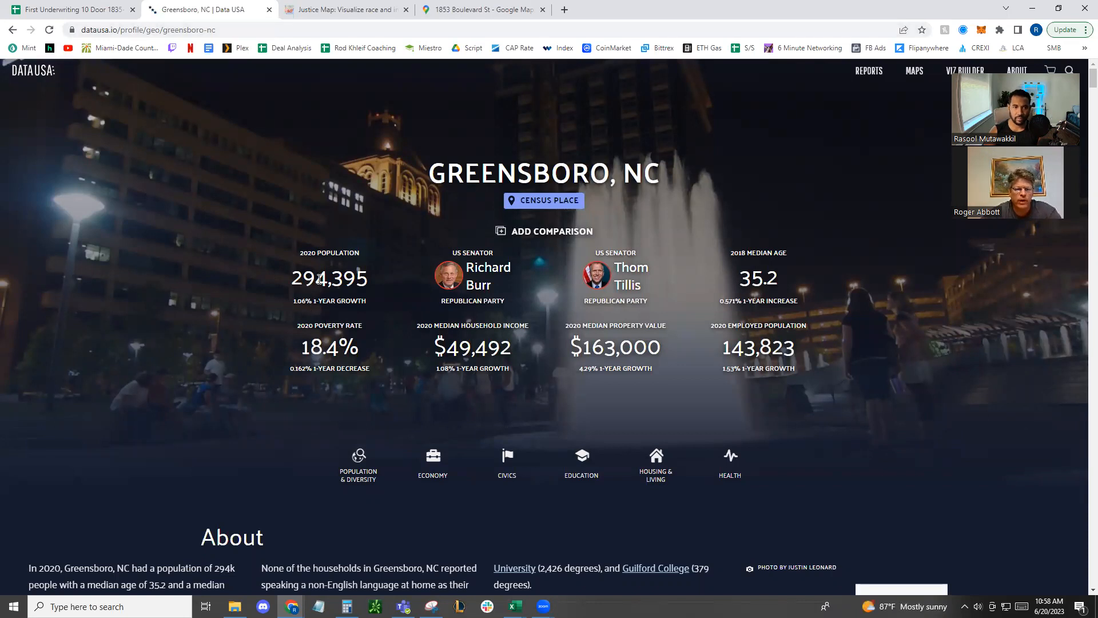
# Examine Greensboro's population, its one-year population growth and the poverty rate on the Data USA profile
pyautogui.moveTo(294, 274); pyautogui.dragTo(393, 288)
pyautogui.moveTo(308, 330); pyautogui.dragTo(371, 327)
pyautogui.click(353, 329)
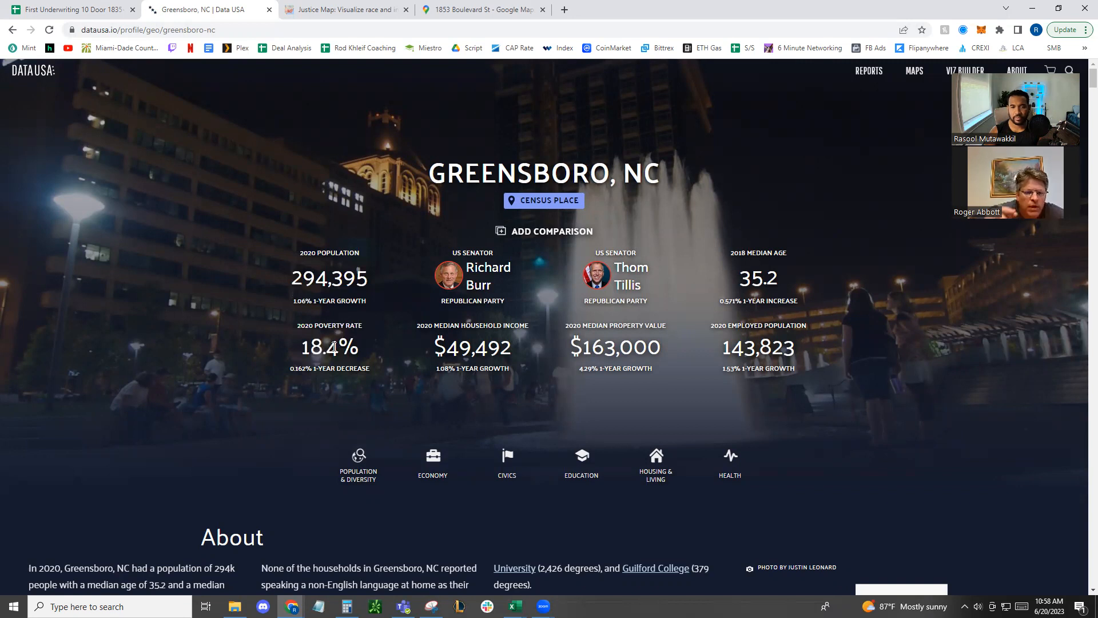
pyautogui.moveTo(294, 300); pyautogui.dragTo(365, 300)
pyautogui.click(366, 303)
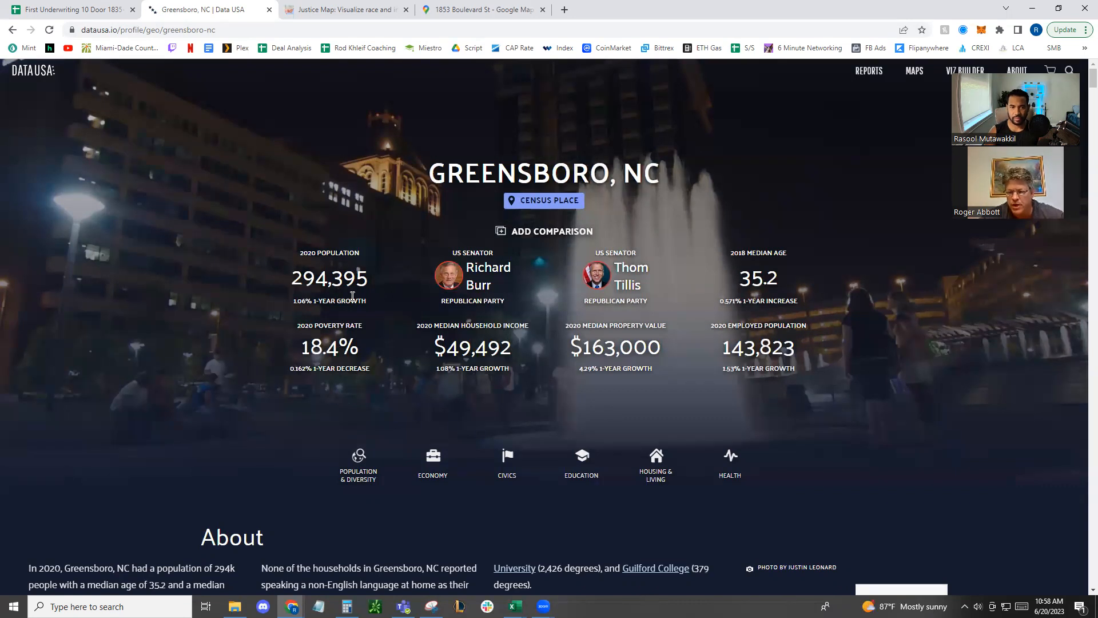
pyautogui.moveTo(296, 278); pyautogui.dragTo(362, 276)
pyautogui.click(363, 276)
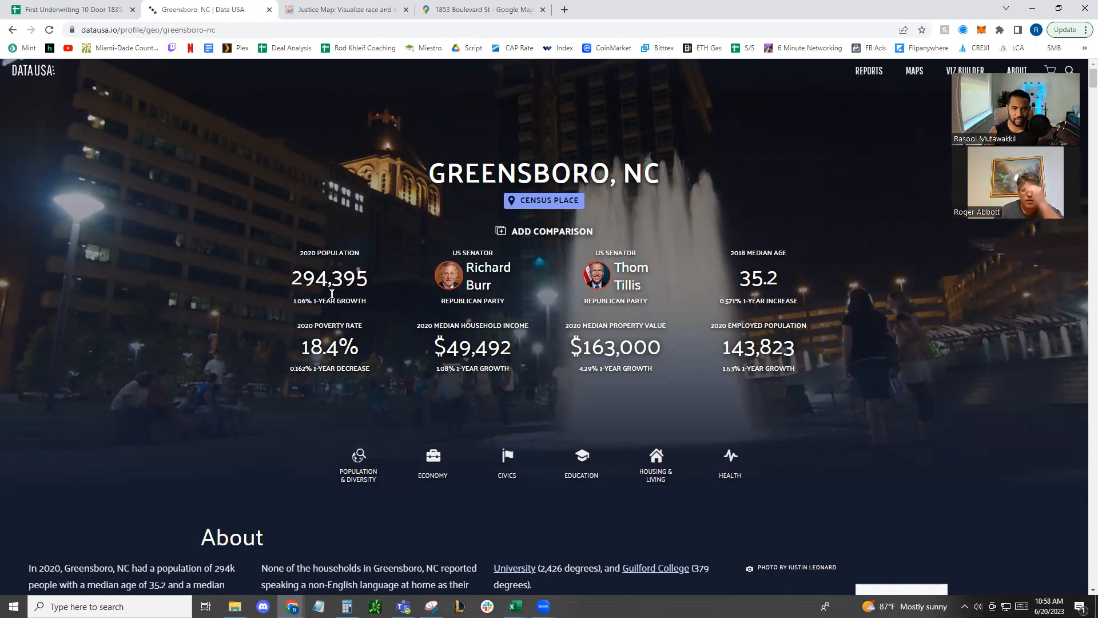
pyautogui.moveTo(300, 301); pyautogui.dragTo(380, 303)
pyautogui.click(381, 303)
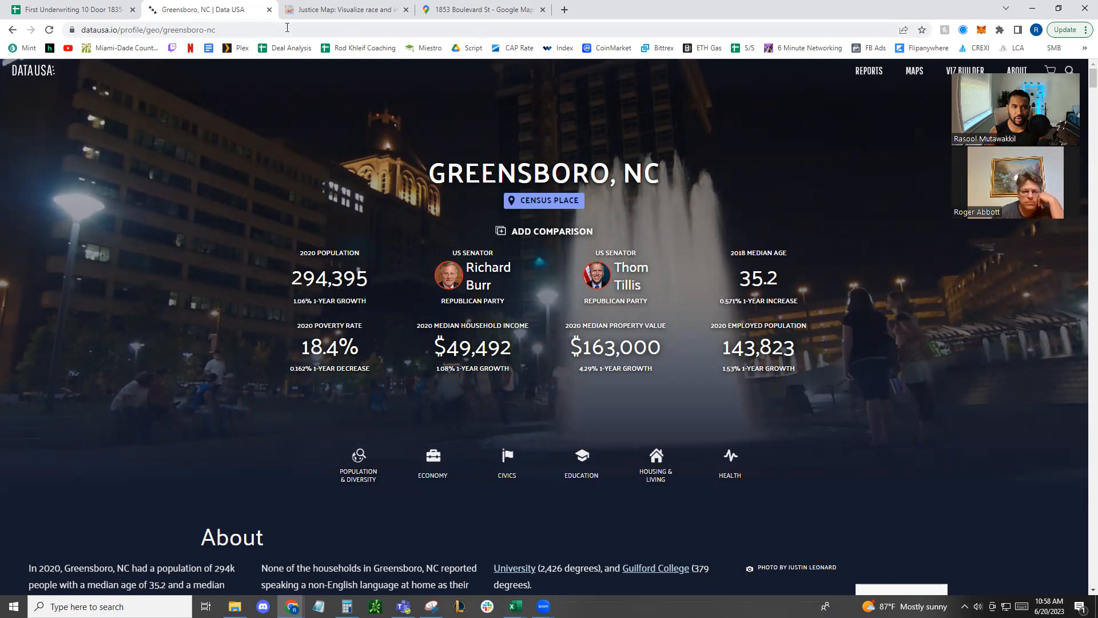
# Search Google for "greensboro population" in the Data USA tab and inspect the population graph
pyautogui.click(281, 30)
pyautogui.write('gree')
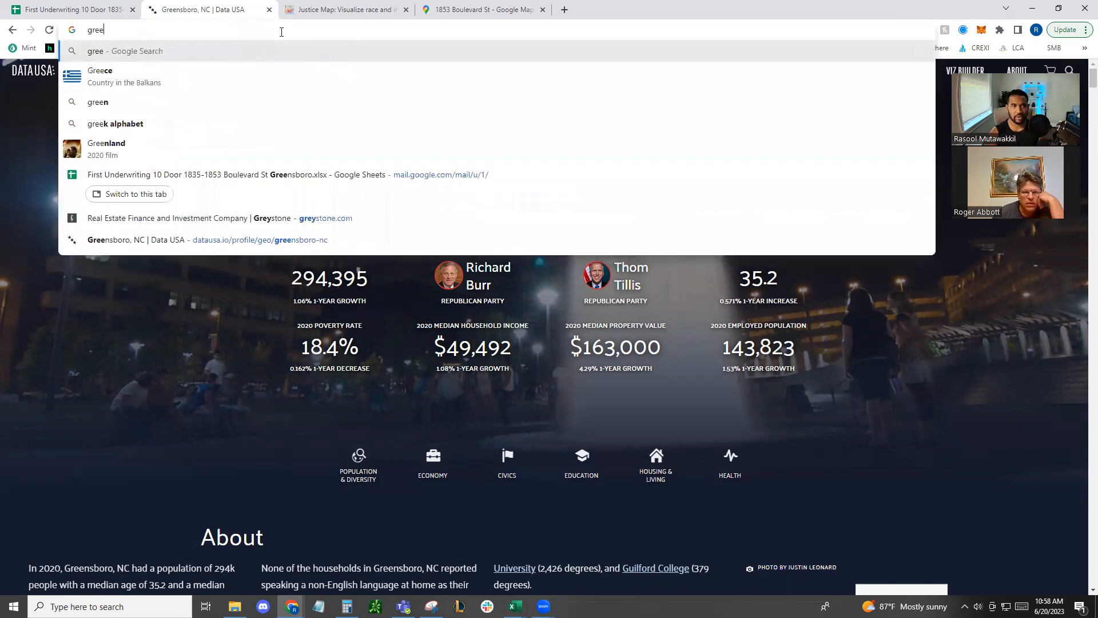
pyautogui.write('nsboro population')
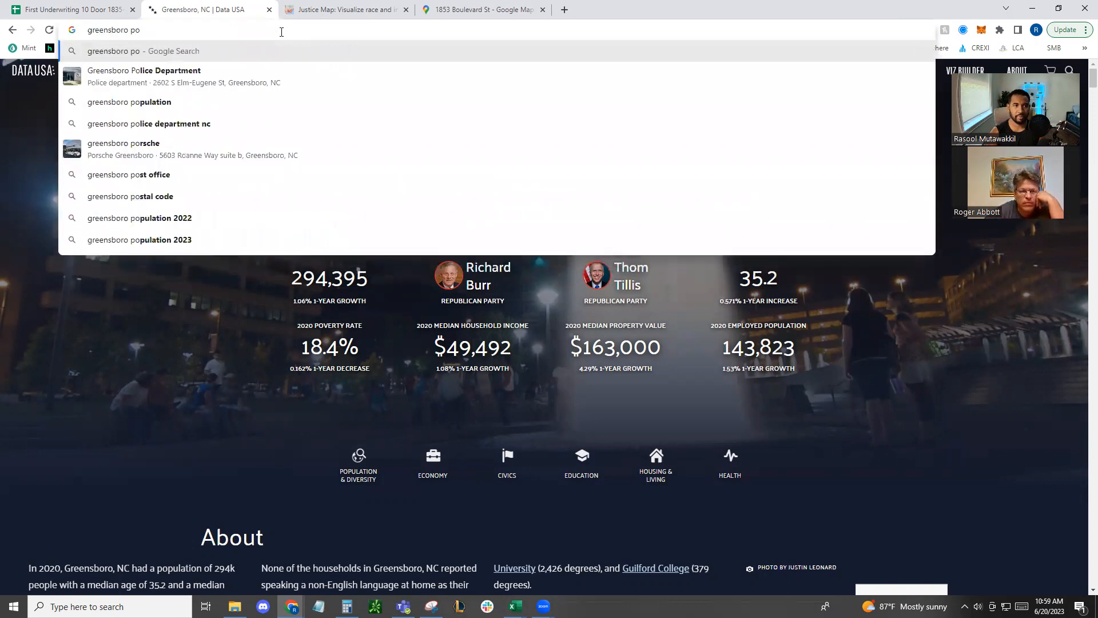
pyautogui.press('Return')
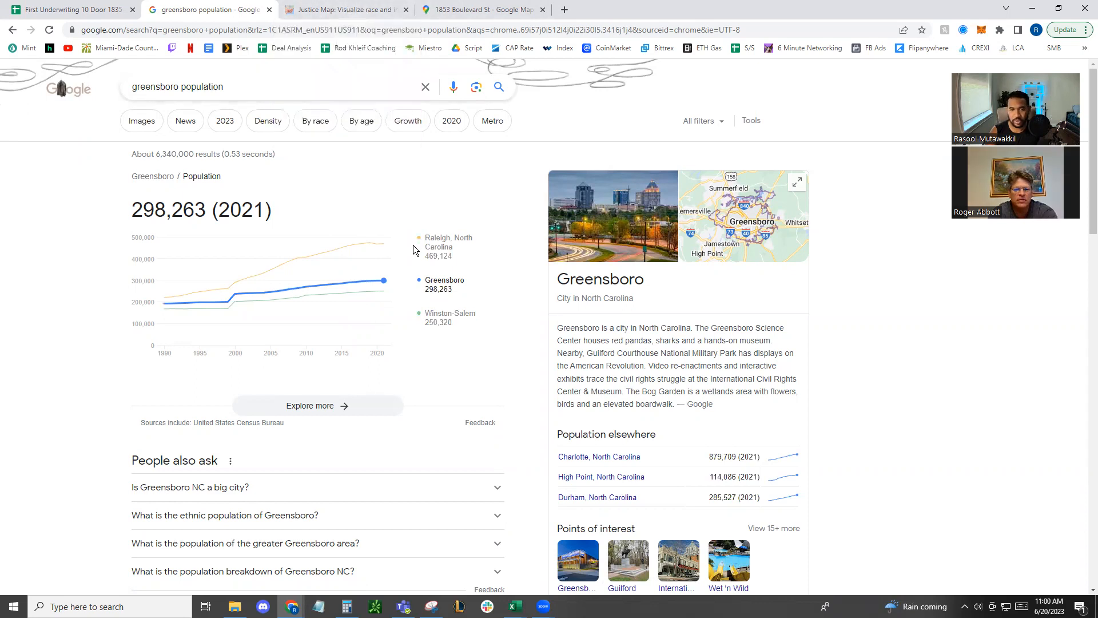
pyautogui.moveTo(386, 244)
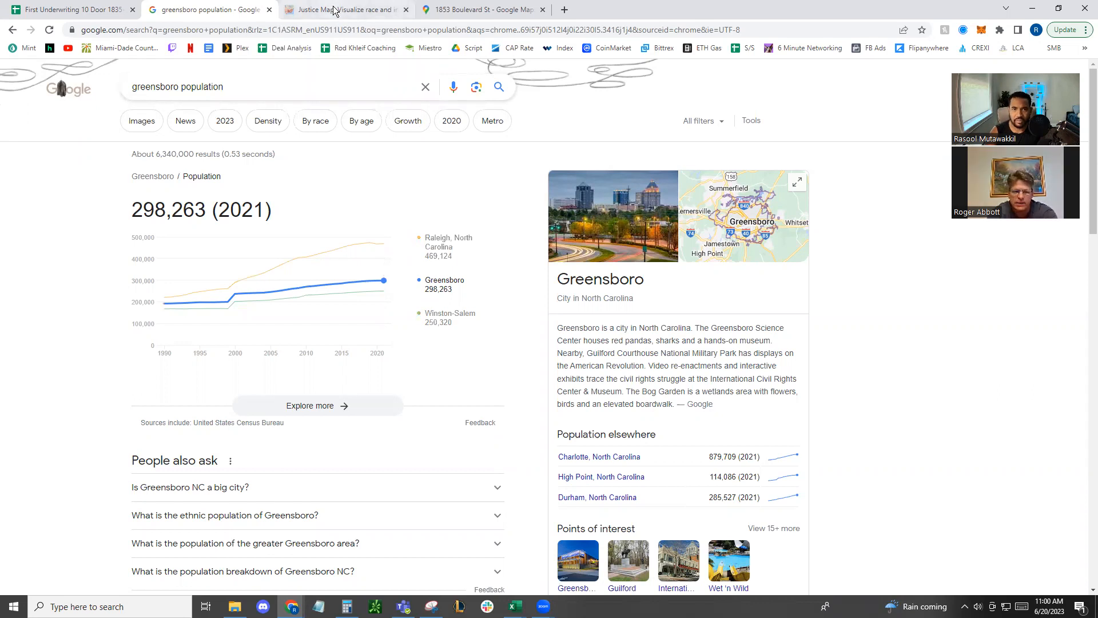
# Change the Google search to Burlington's population and narrow it to "burlington, nc population"
pyautogui.click(224, 86)
pyautogui.doubleClick(162, 86)
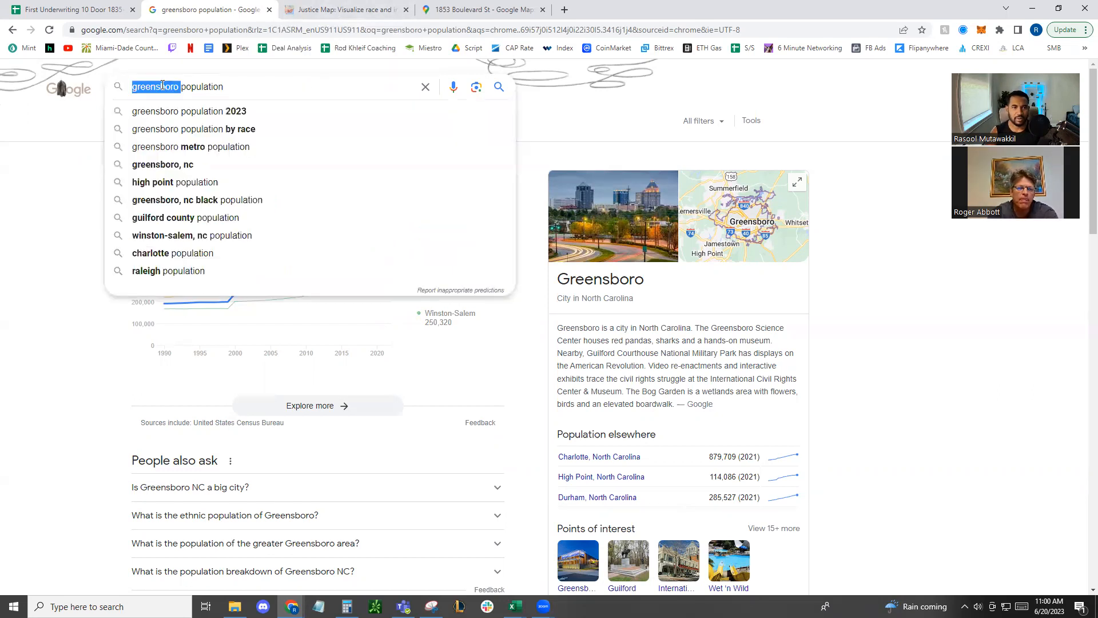
pyautogui.write('burlington')
pyautogui.press('Return')
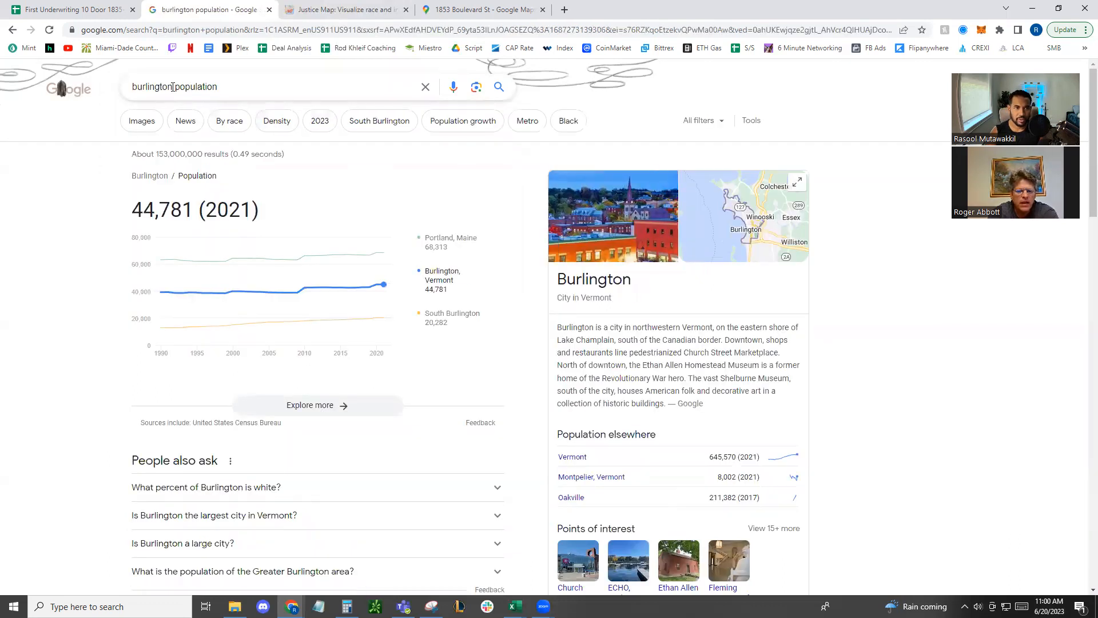
pyautogui.click(173, 87)
pyautogui.write('c')
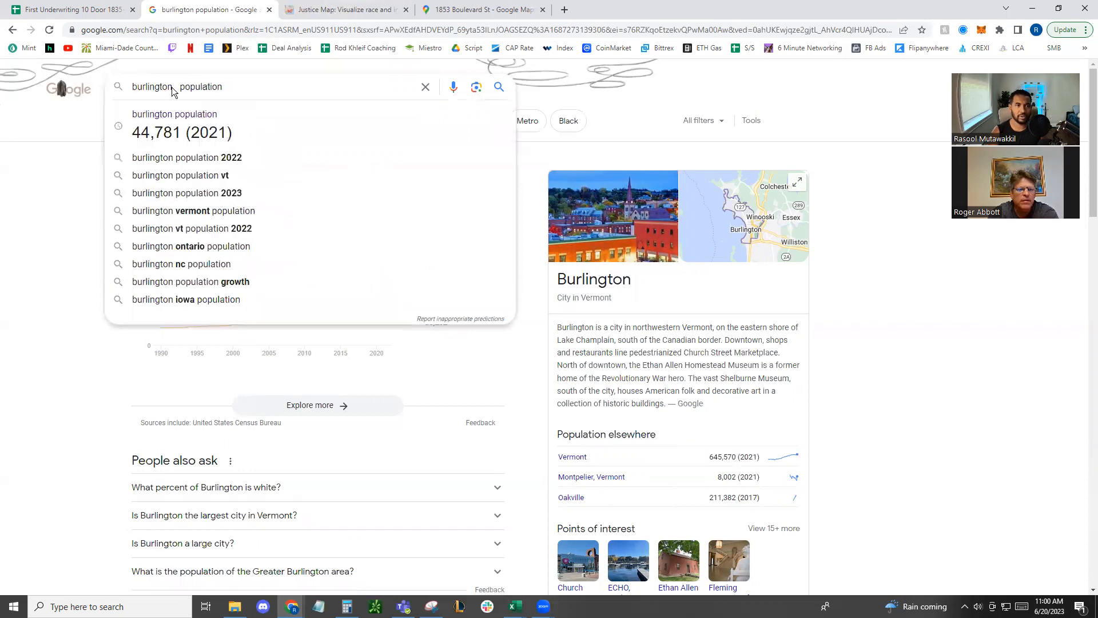
pyautogui.write('nc')
pyautogui.press('Return')
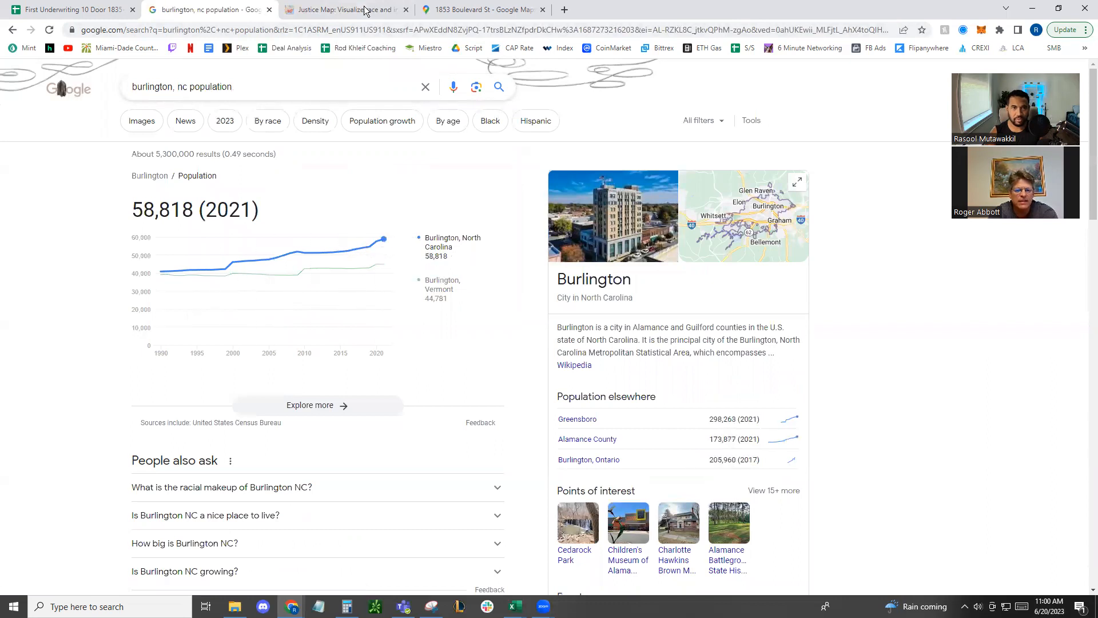
# Load Data USA in the current tab, search for "burlington, nc" and open the Burlington, NC place profile
pyautogui.click(140, 30)
pyautogui.write('data')
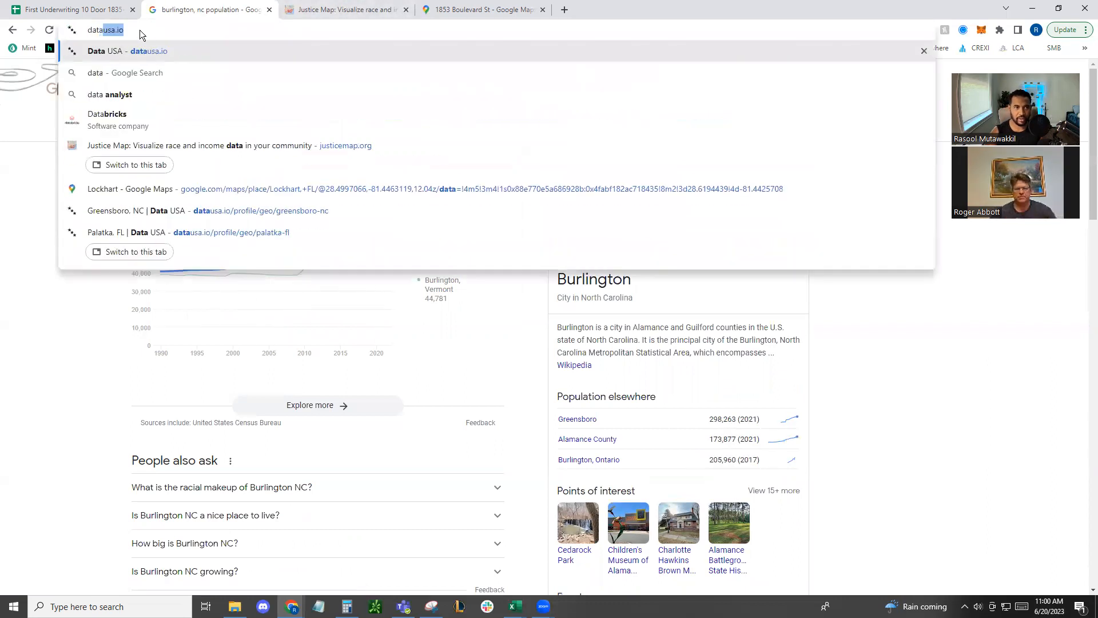
pyautogui.press('Return')
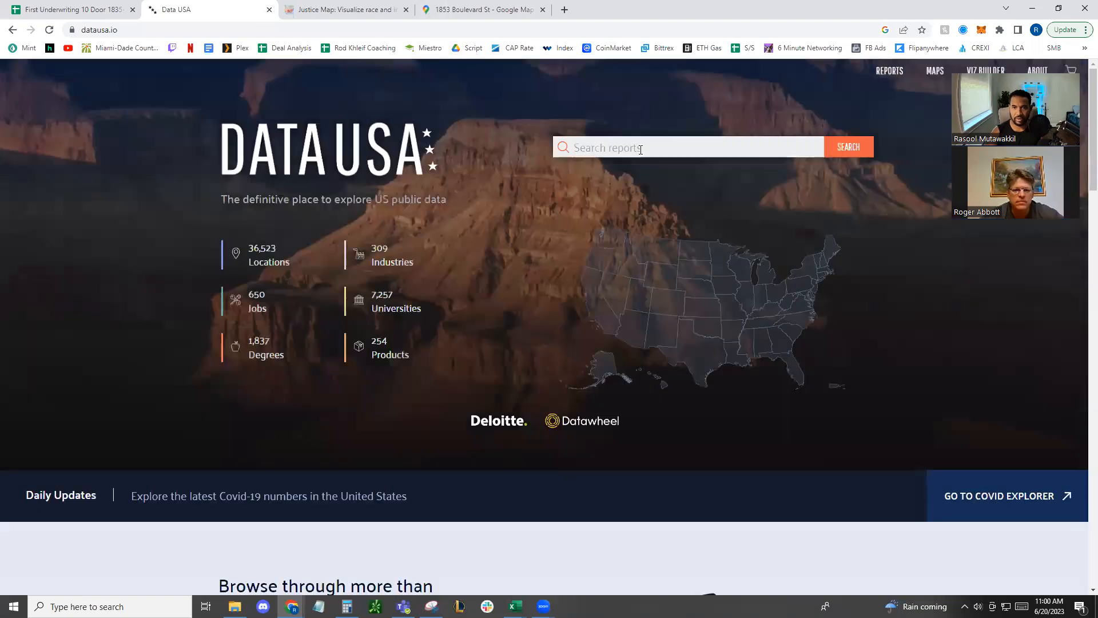
pyautogui.click(641, 149)
pyautogui.write('burlington, nc')
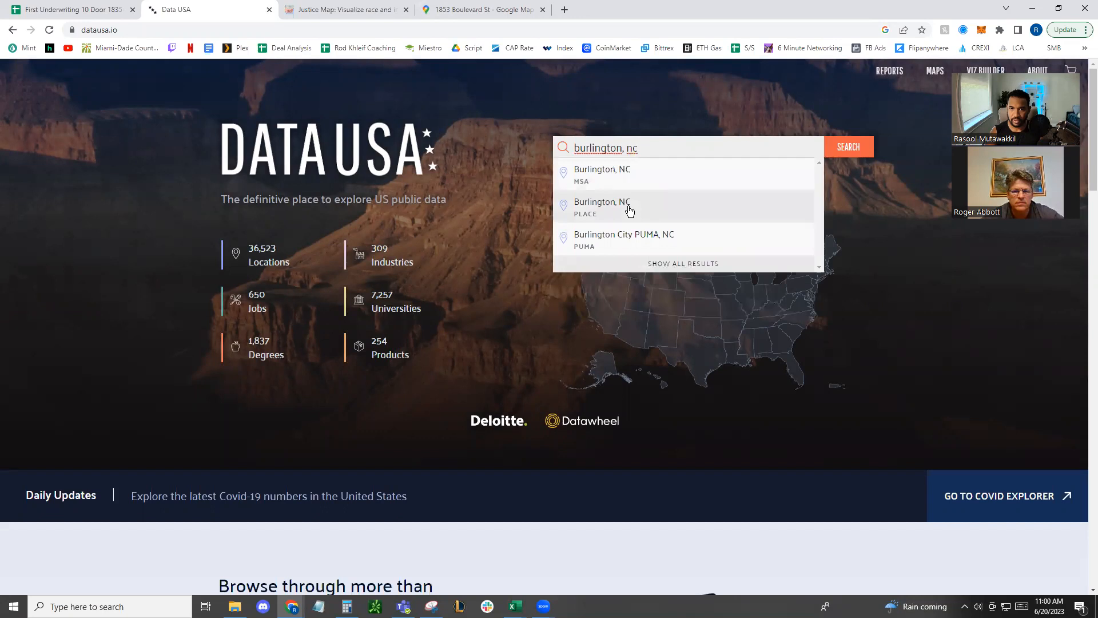
pyautogui.click(628, 209)
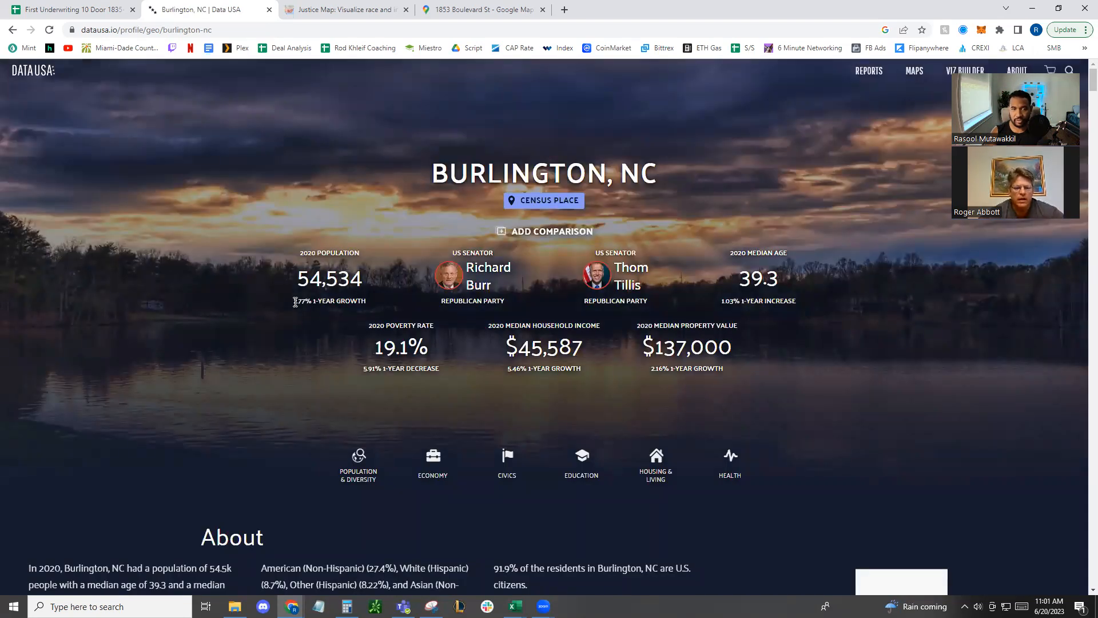
# Examine Burlington's population growth, median household income, median property value and poverty rate on its Data USA profile
pyautogui.moveTo(294, 302); pyautogui.dragTo(341, 304)
pyautogui.click(342, 304)
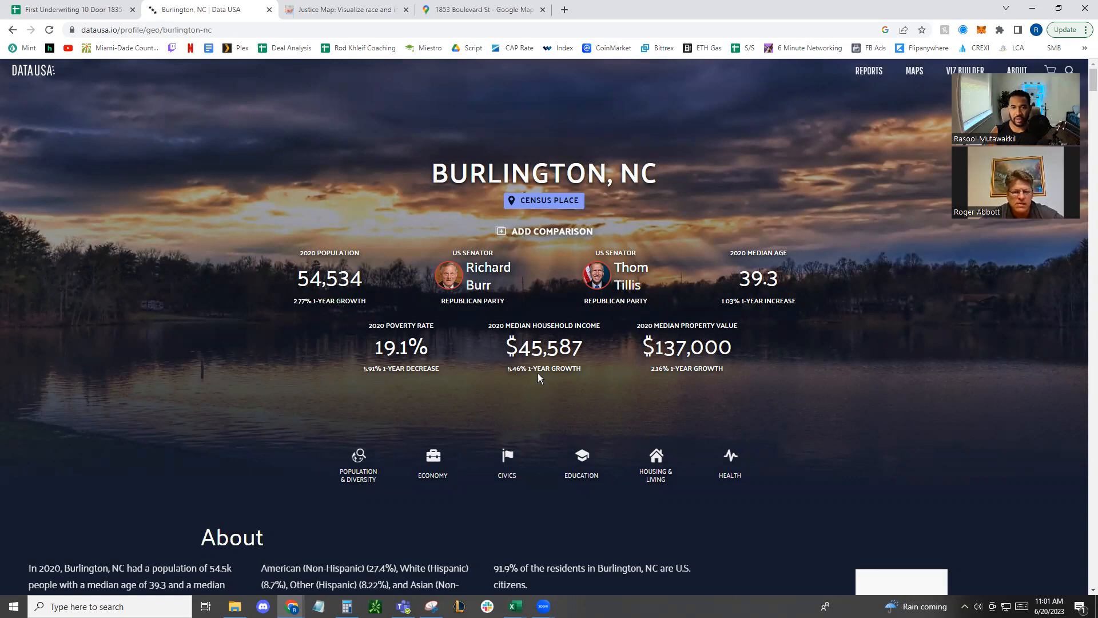
pyautogui.doubleClick(541, 347)
pyautogui.moveTo(641, 352); pyautogui.dragTo(752, 353)
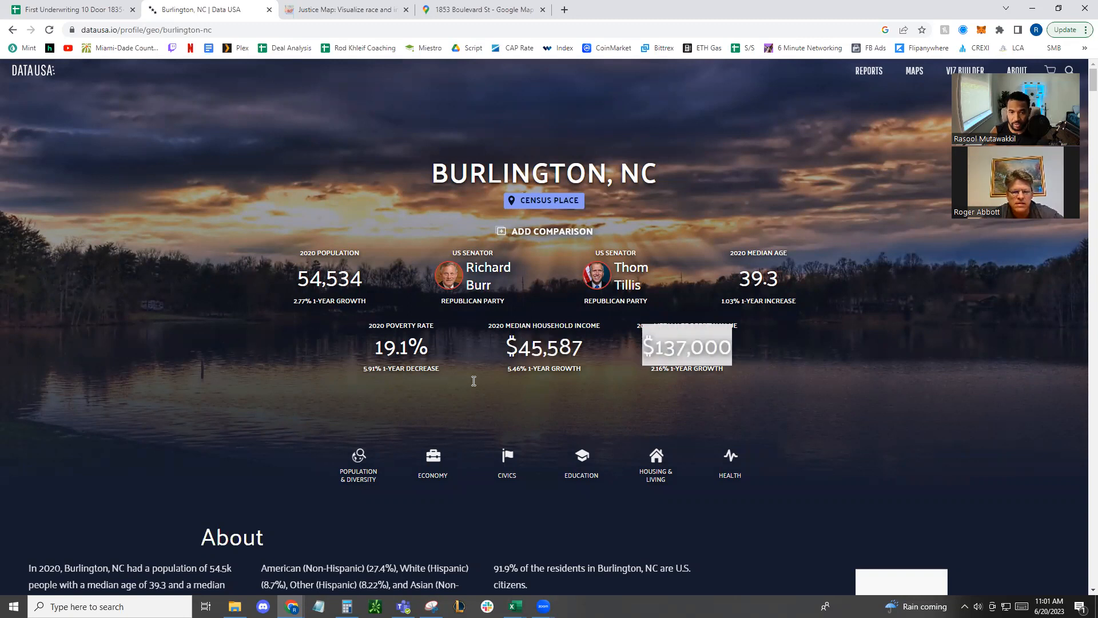
pyautogui.moveTo(654, 349); pyautogui.dragTo(723, 355)
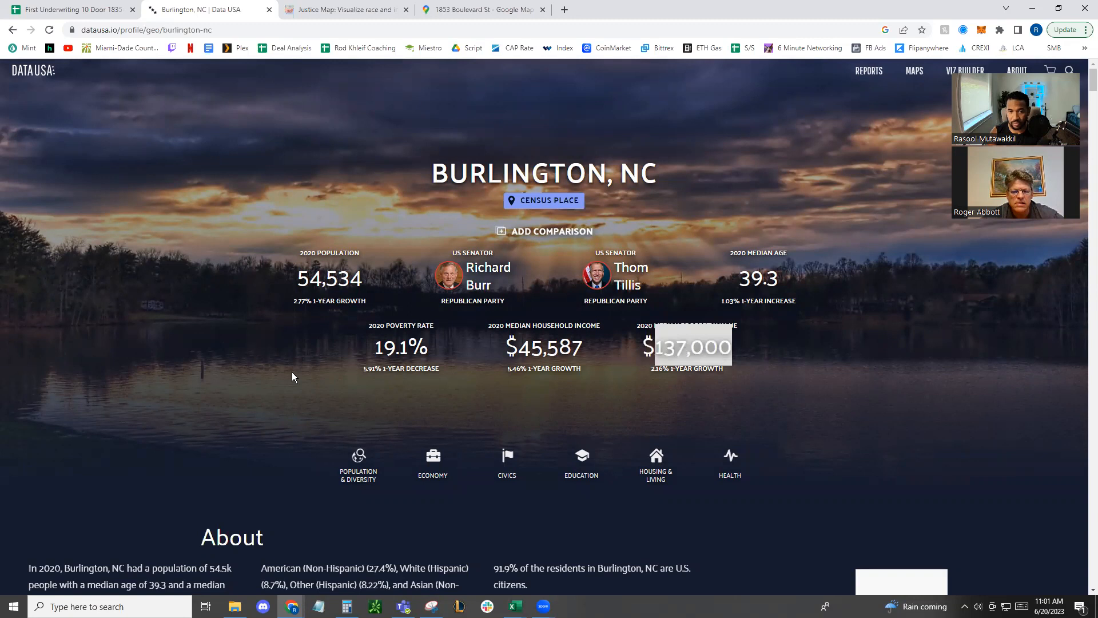
pyautogui.click(364, 354)
pyautogui.moveTo(375, 346); pyautogui.dragTo(449, 349)
pyautogui.click(399, 353)
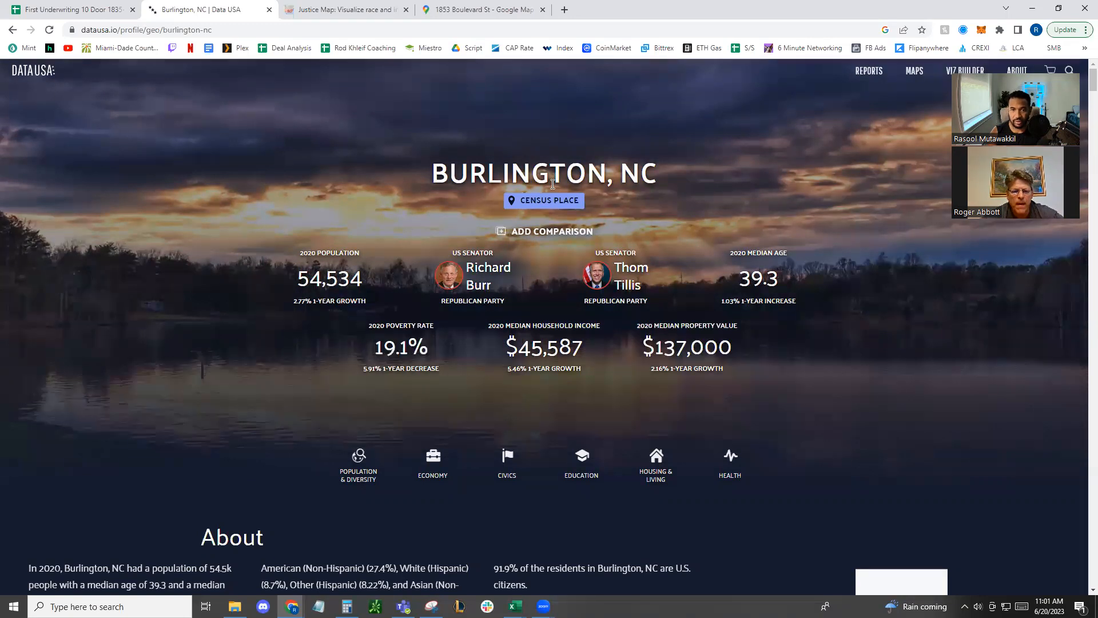
pyautogui.moveTo(450, 178); pyautogui.dragTo(662, 188)
pyautogui.click(588, 175)
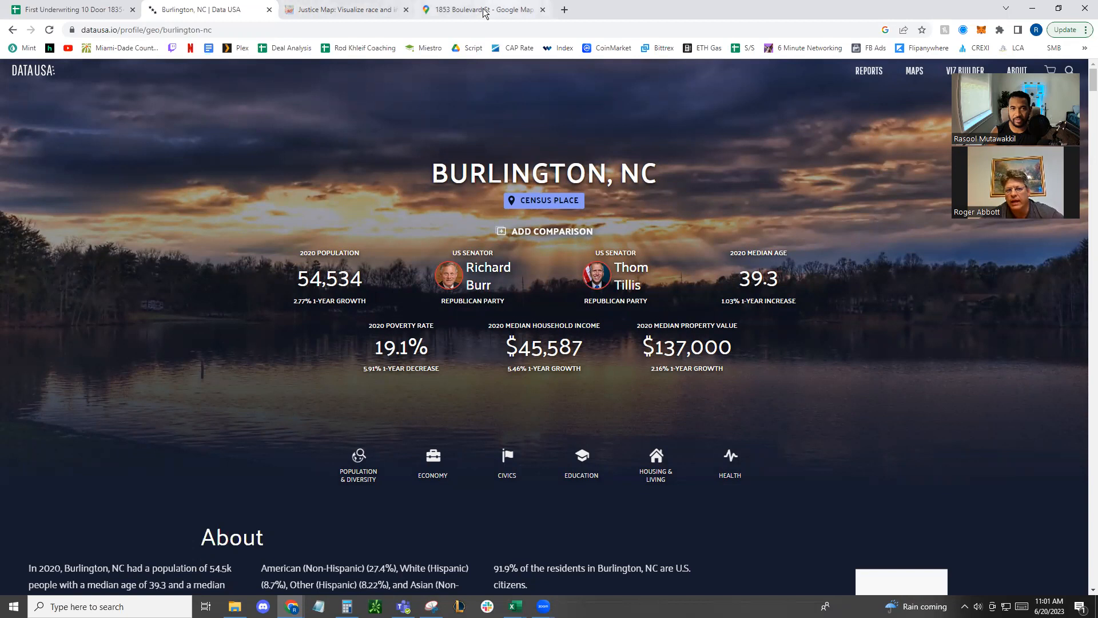
# Show only the base map in Justice Map and examine the property's location within the Greensboro area in Google Maps
pyautogui.click(356, 10)
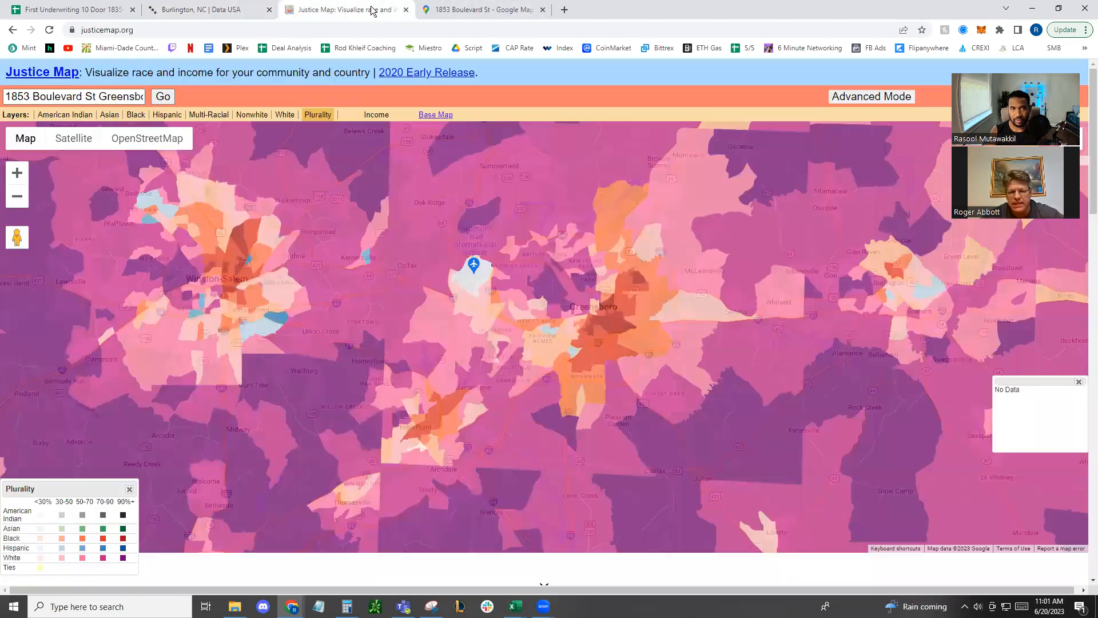
pyautogui.click(435, 115)
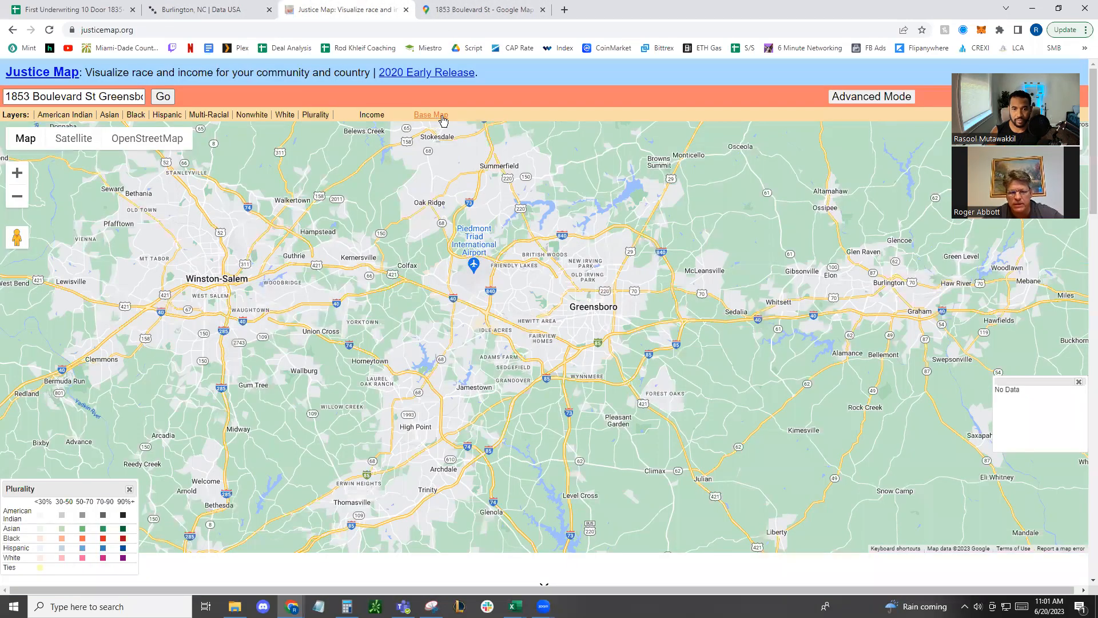
pyautogui.click(484, 9)
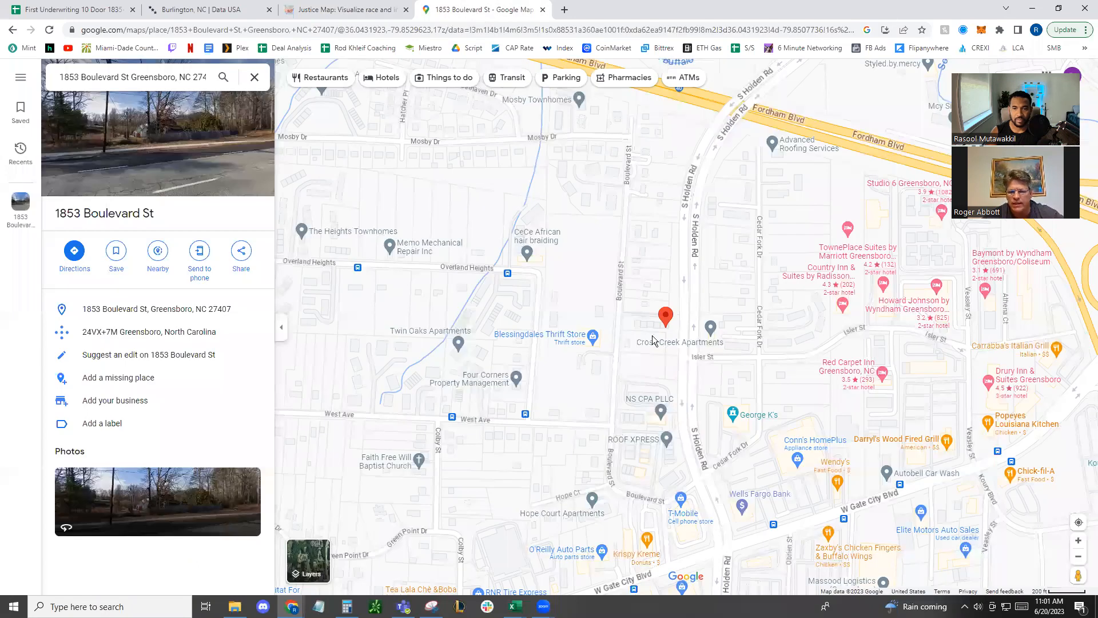
pyautogui.scroll(-5, 652, 335)
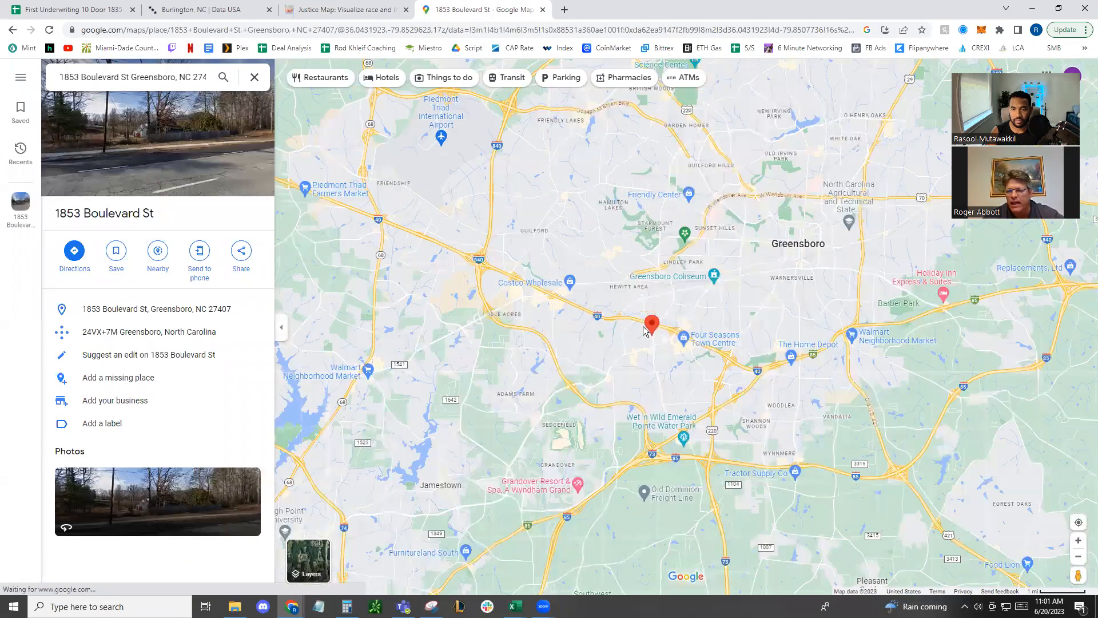
pyautogui.click(344, 11)
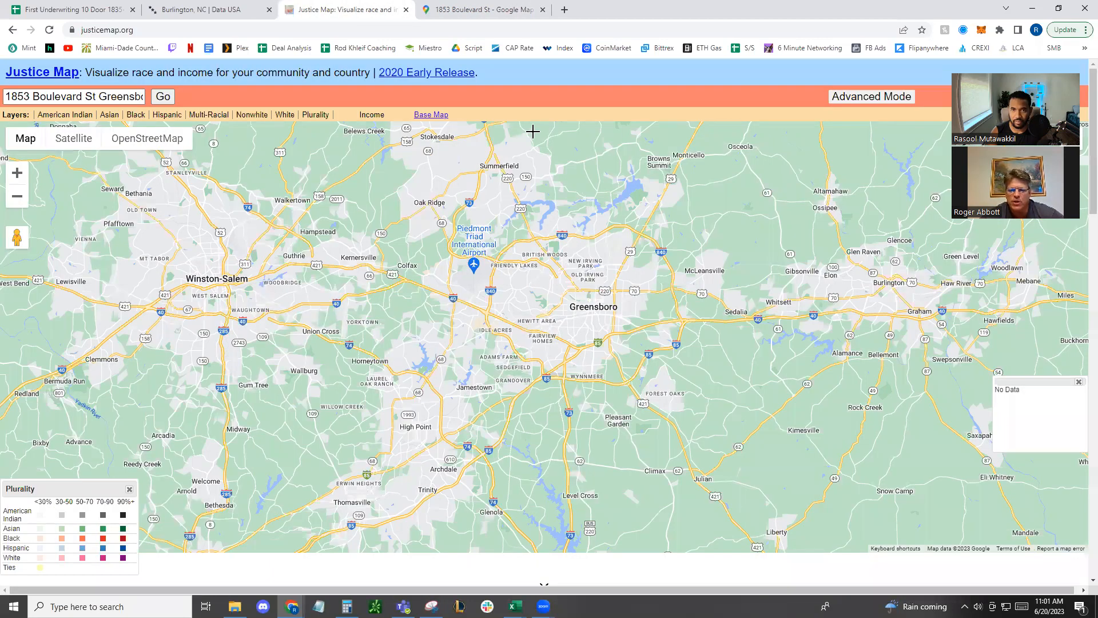
pyautogui.click(475, 10)
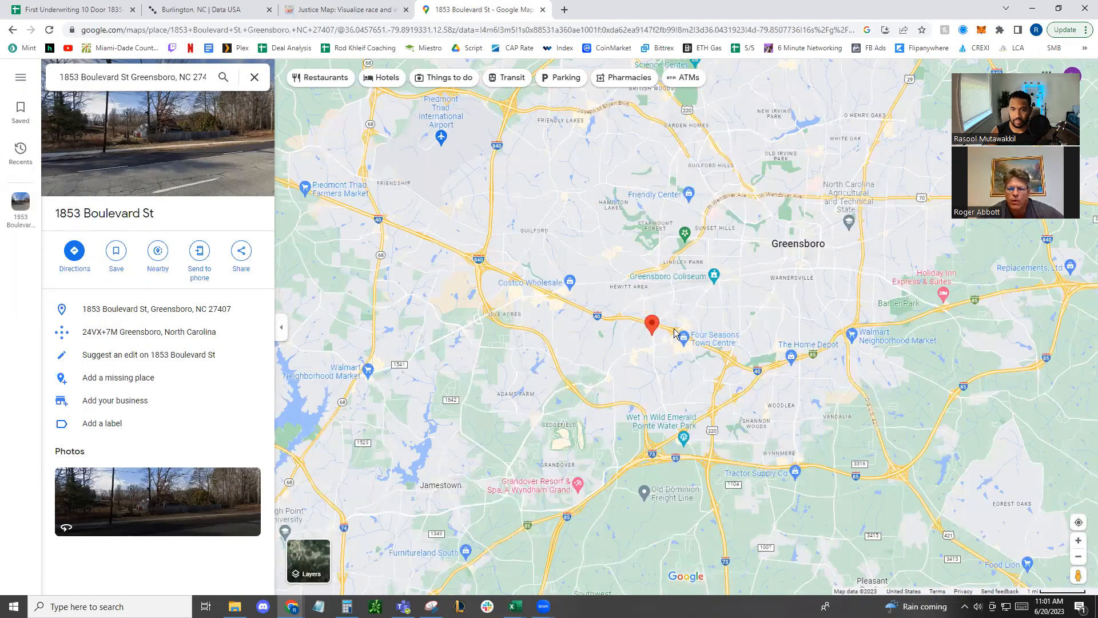
pyautogui.scroll(-2, 645, 372)
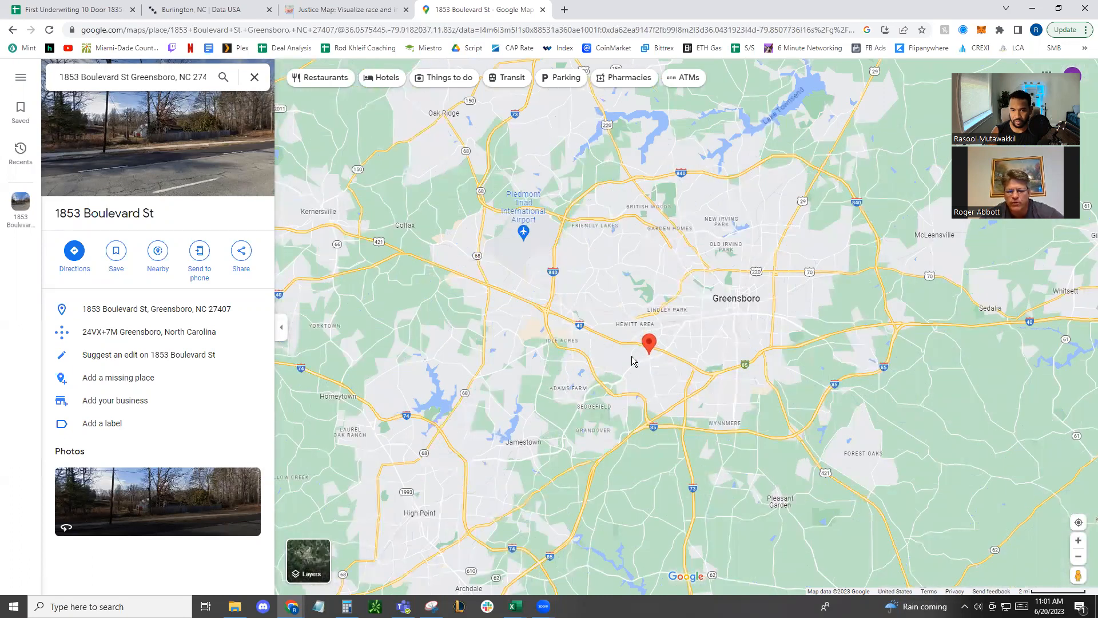
pyautogui.scroll(3, 633, 361)
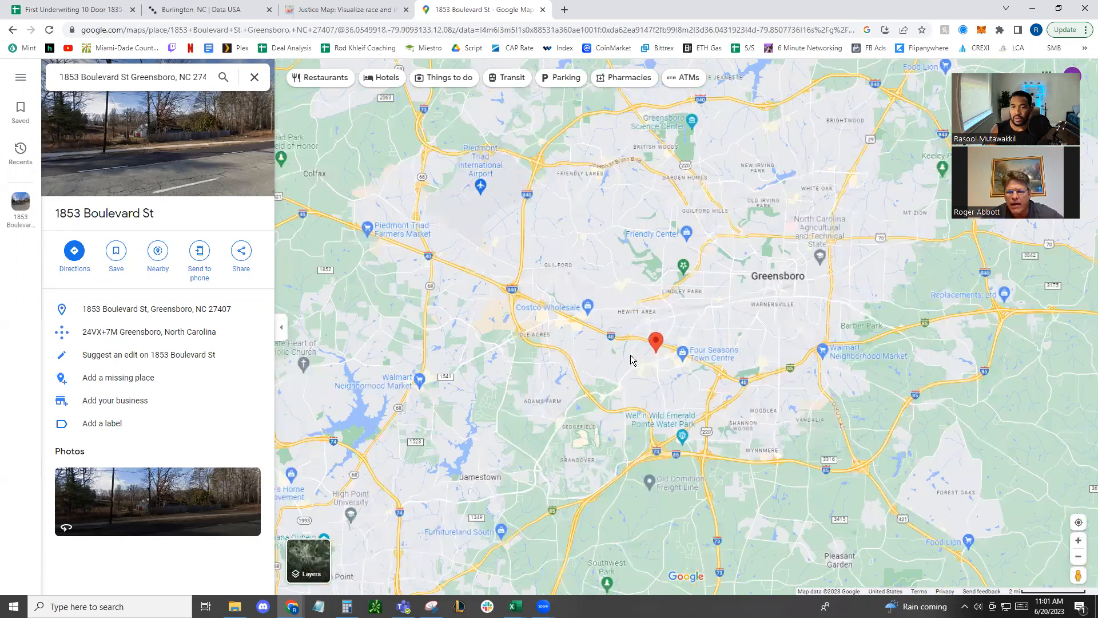
pyautogui.scroll(1, 632, 360)
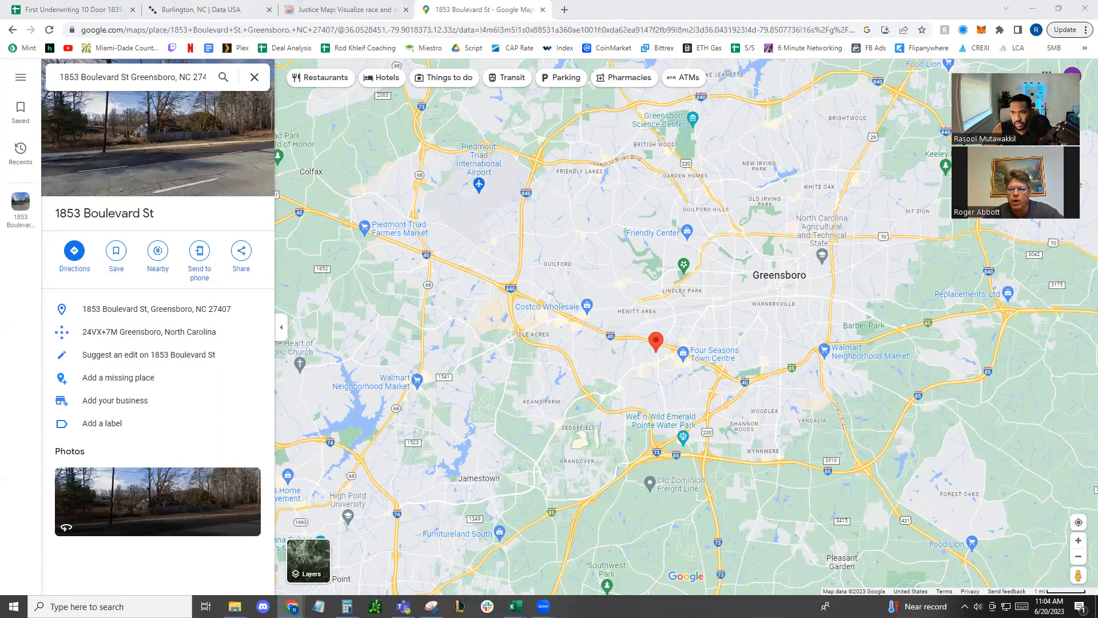
# Open realsupermarket.com in a new browser tab and look over its homepage services and company information
pyautogui.click(566, 10)
pyautogui.click(538, 34)
pyautogui.write('realsupermarke')
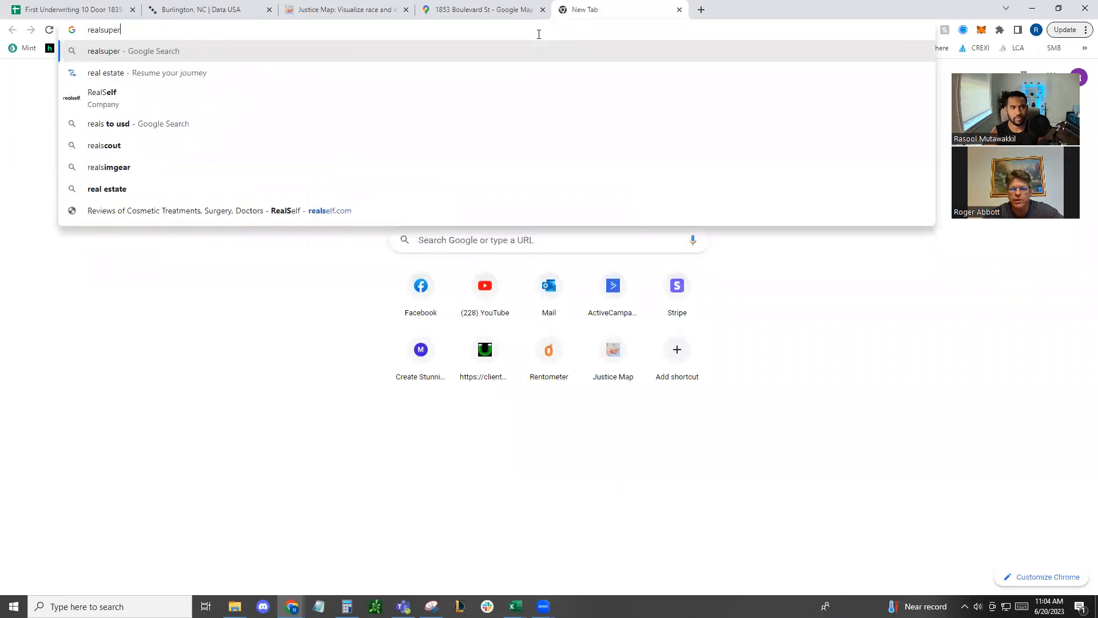
pyautogui.write('t.com')
pyautogui.press('Return')
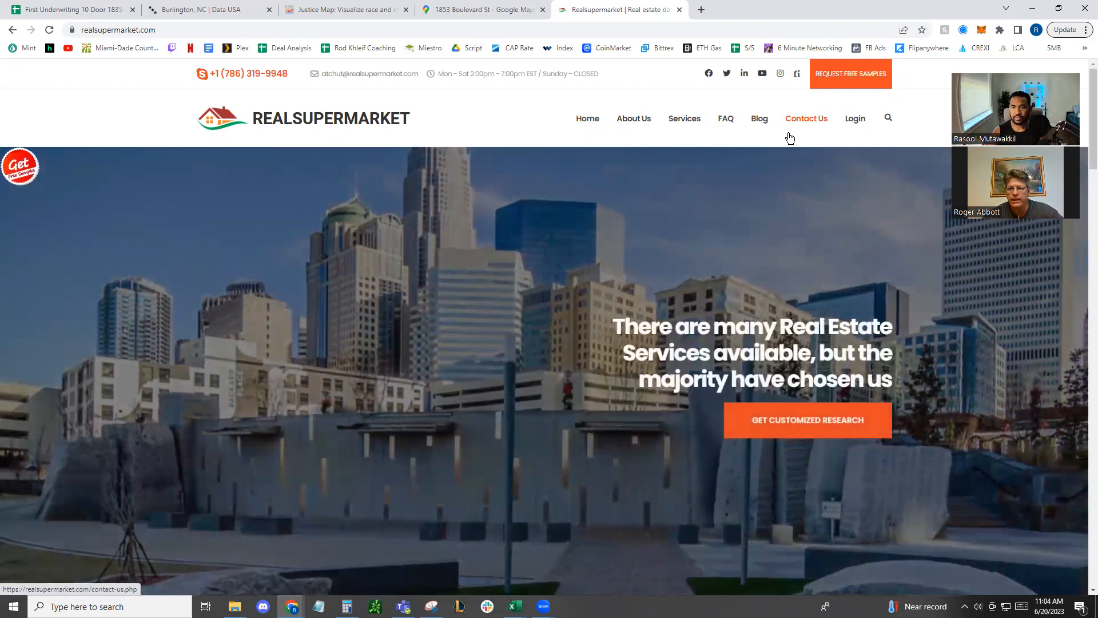
pyautogui.scroll(-10, 871, 287)
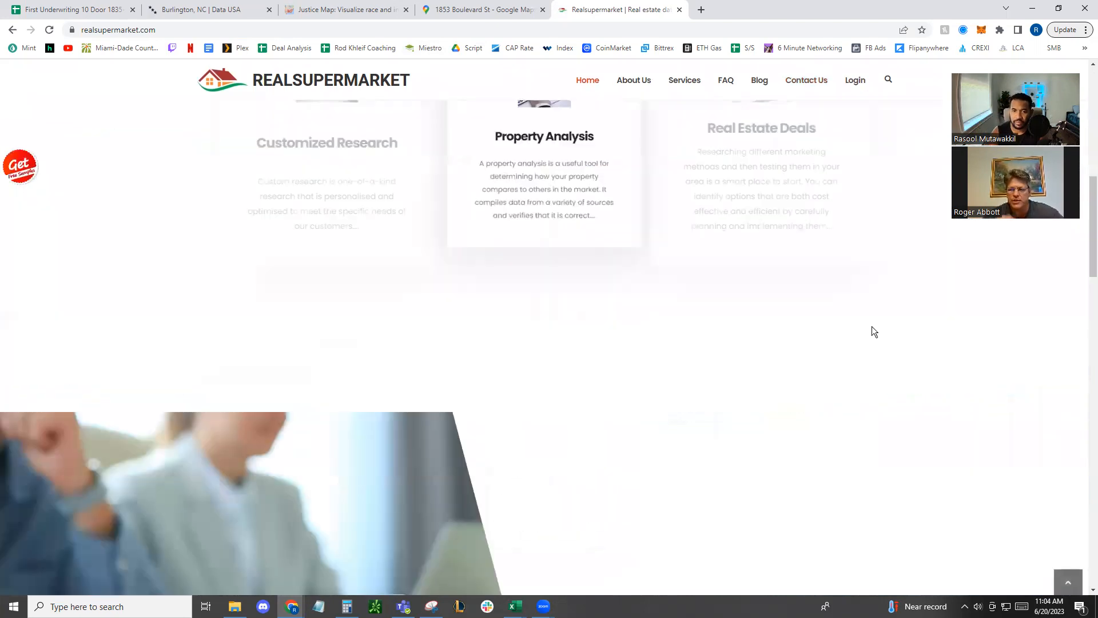
pyautogui.scroll(-7, 873, 331)
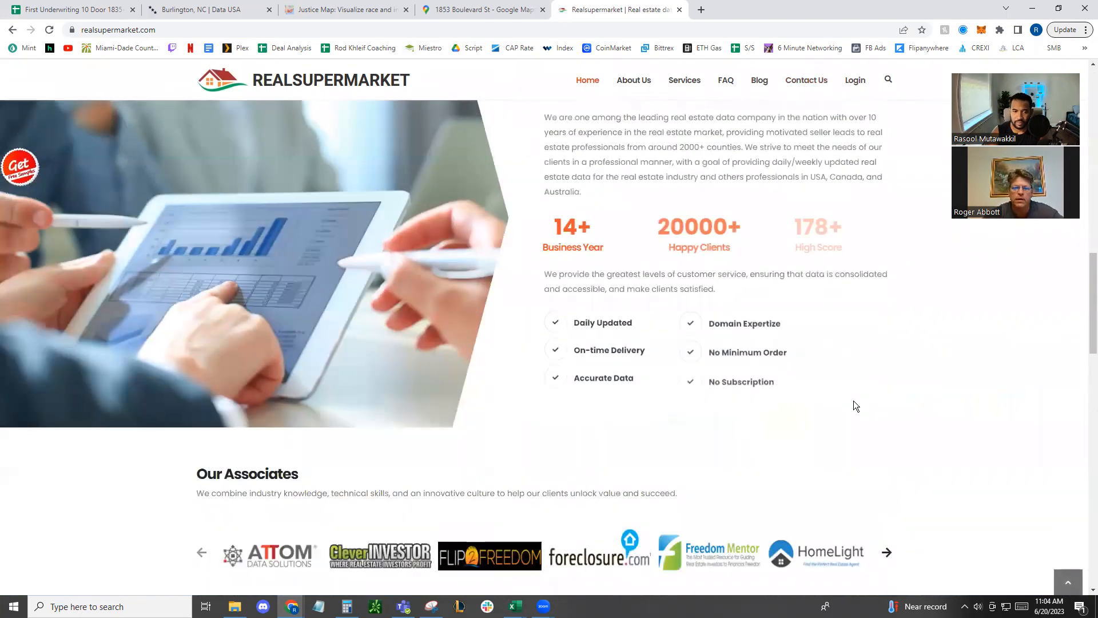
pyautogui.scroll(3, 854, 400)
pyautogui.scroll(14, 854, 400)
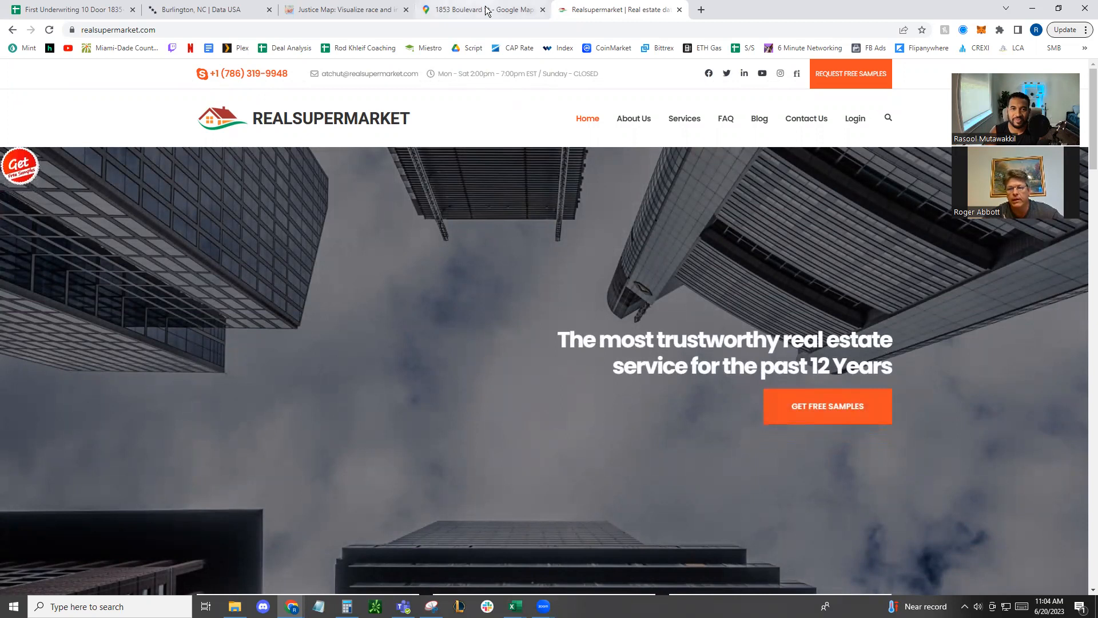
pyautogui.moveTo(486, 10)
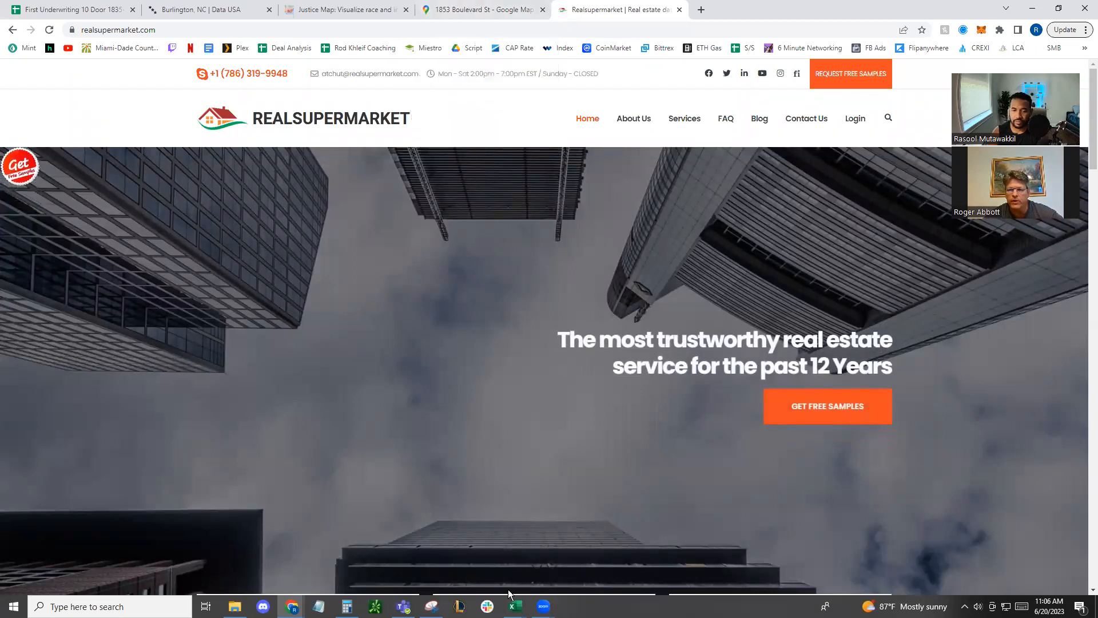
# Switch to the 10 Unit Greensboro workbook in Excel, maximize it and add a blank sheet after Scenarios
pyautogui.moveTo(514, 605)
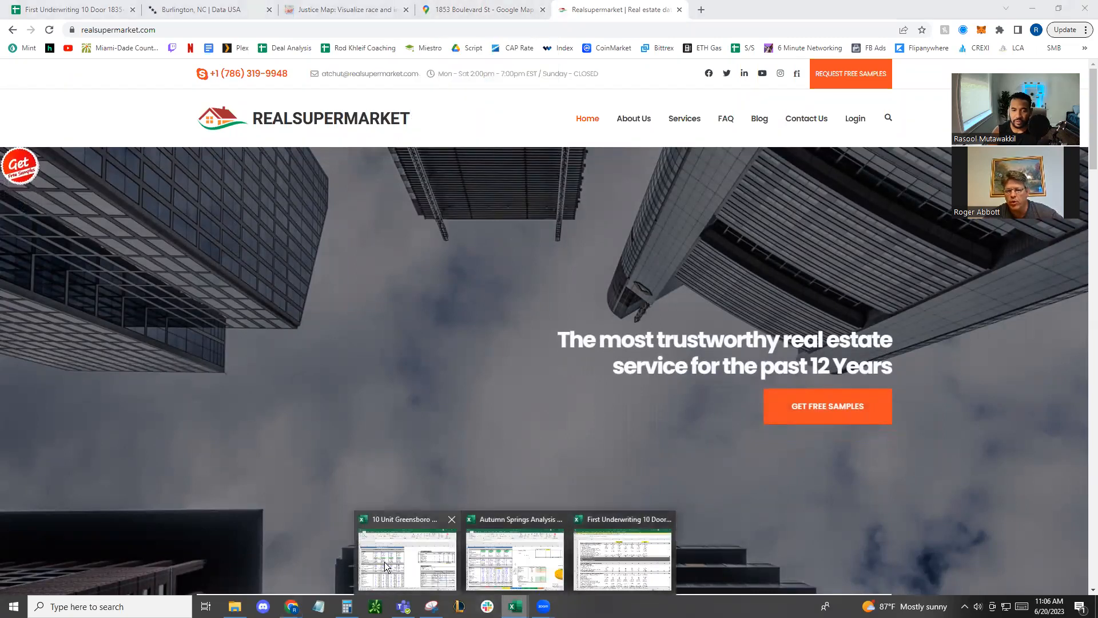
pyautogui.click(404, 552)
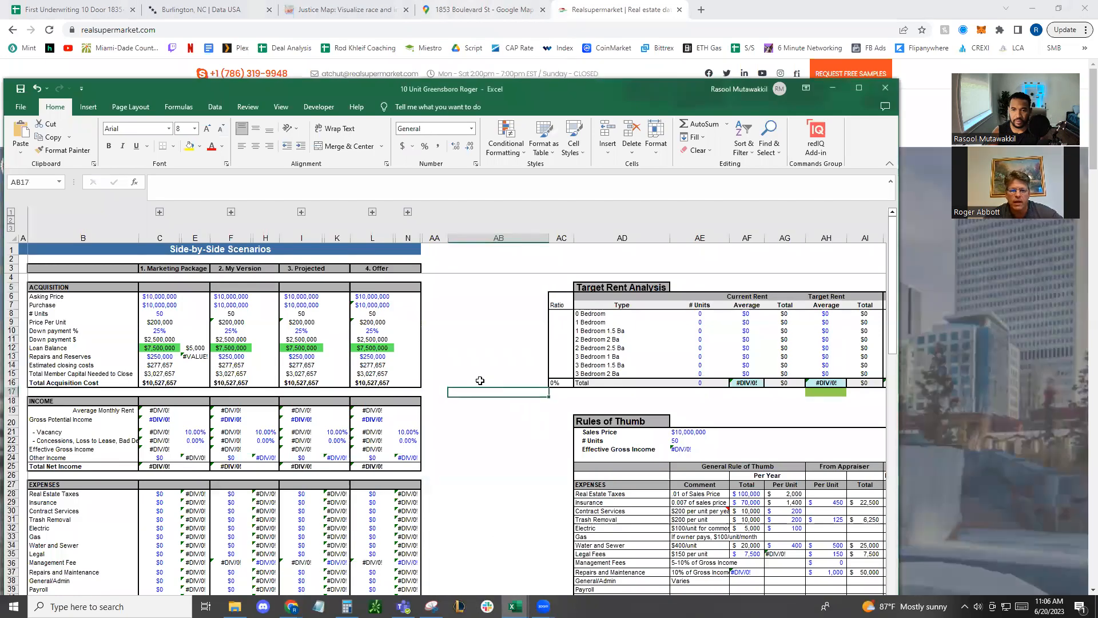
pyautogui.doubleClick(552, 87)
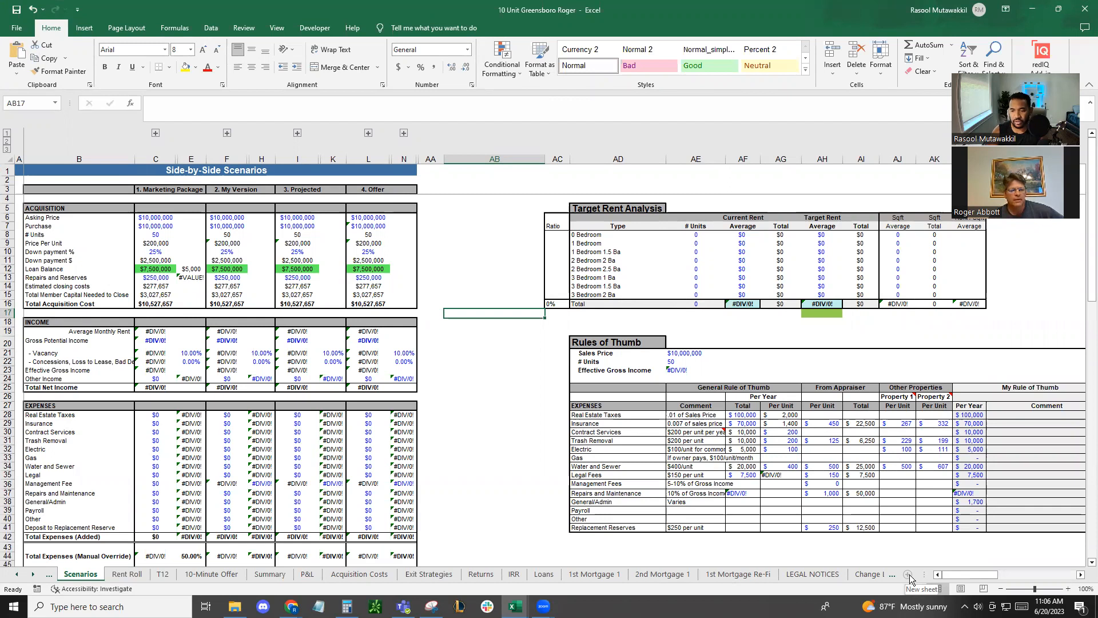
pyautogui.click(909, 577)
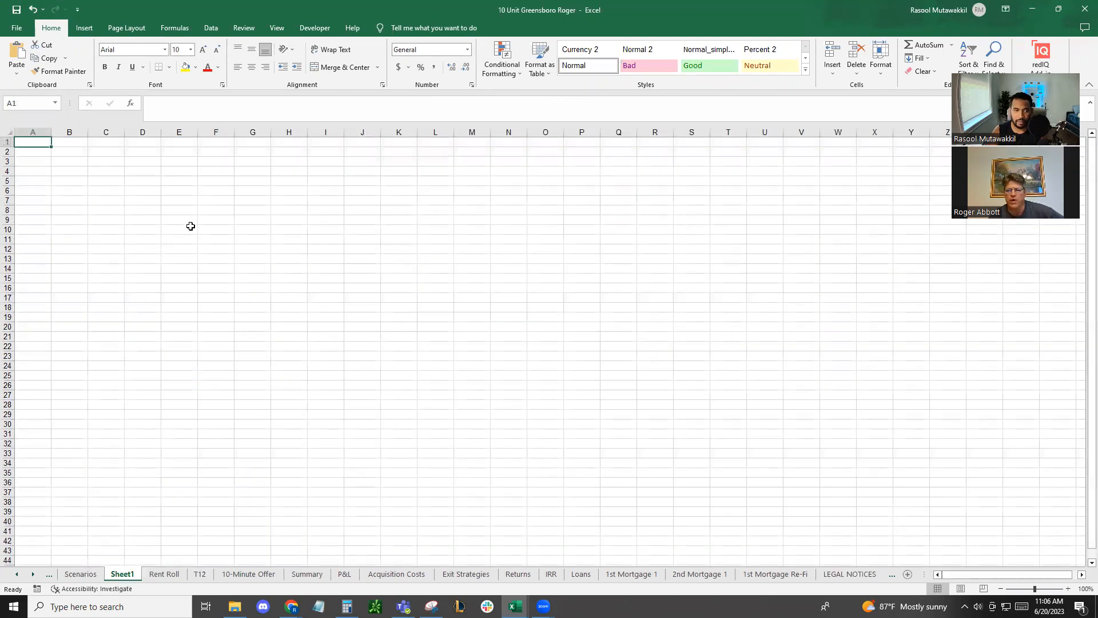
pyautogui.click(80, 575)
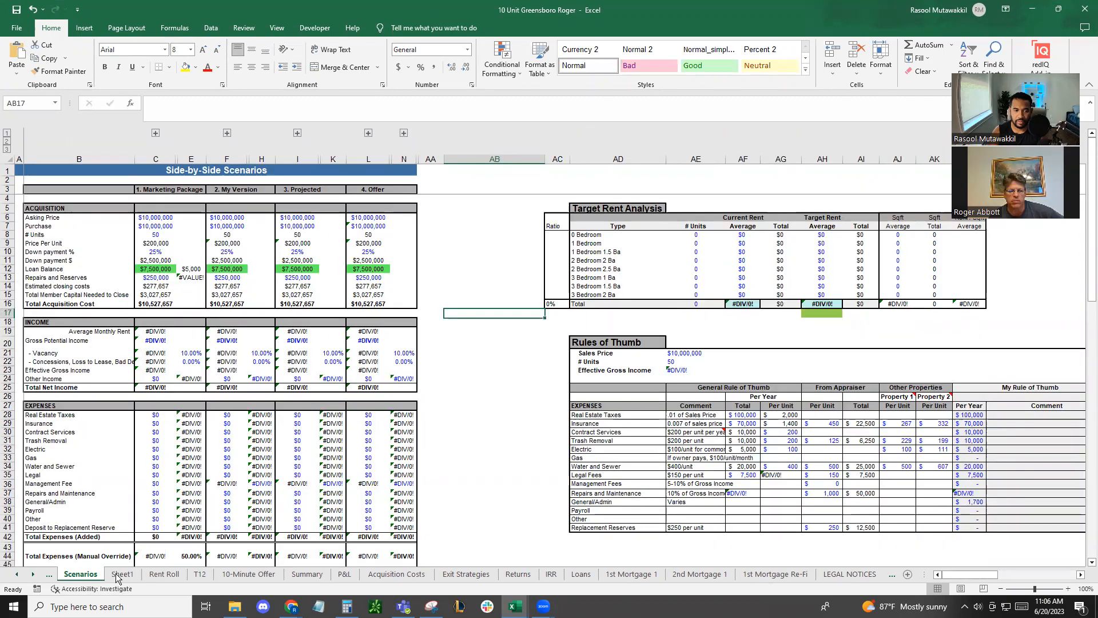
pyautogui.click(122, 574)
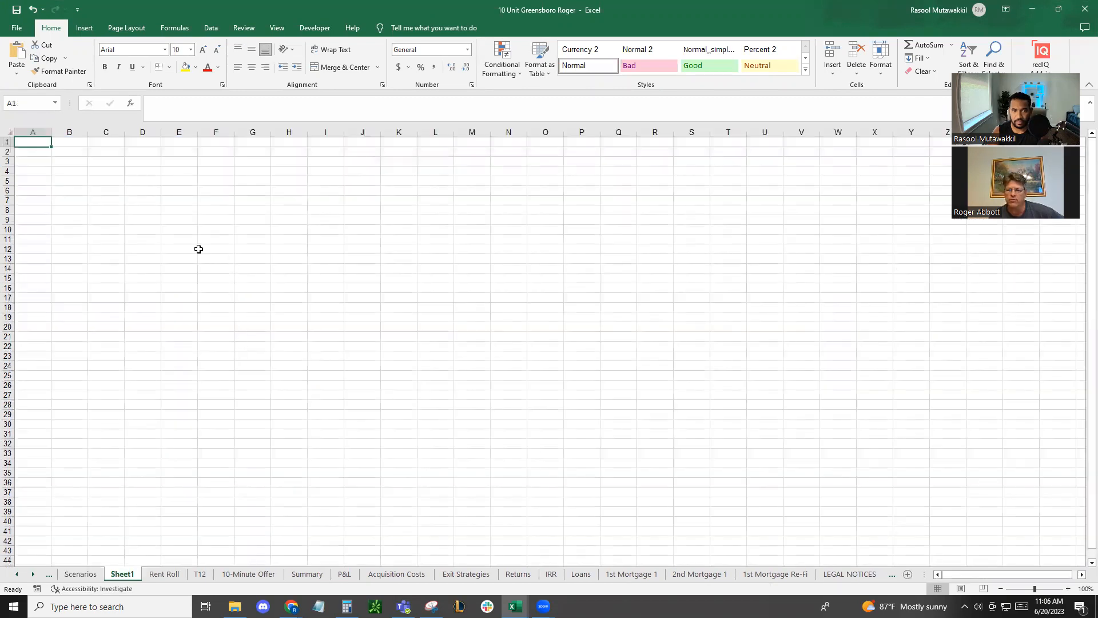
# Enter 2000 in D8 of the new sheet and label it "Leads" in C8
pyautogui.click(144, 212)
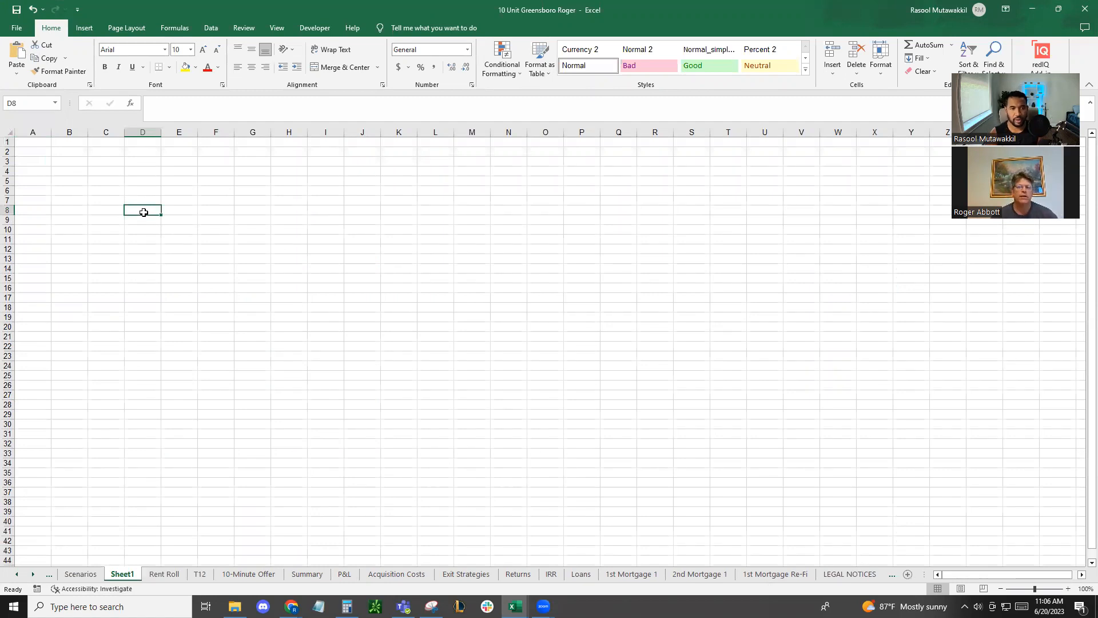
pyautogui.write('2000')
pyautogui.press('Tab')
pyautogui.write('lea')
pyautogui.press('BackSpace')
pyautogui.press('BackSpace')
pyautogui.press('BackSpace')
pyautogui.press('Left')
pyautogui.press('Left')
pyautogui.write('Leads')
pyautogui.press('Return')
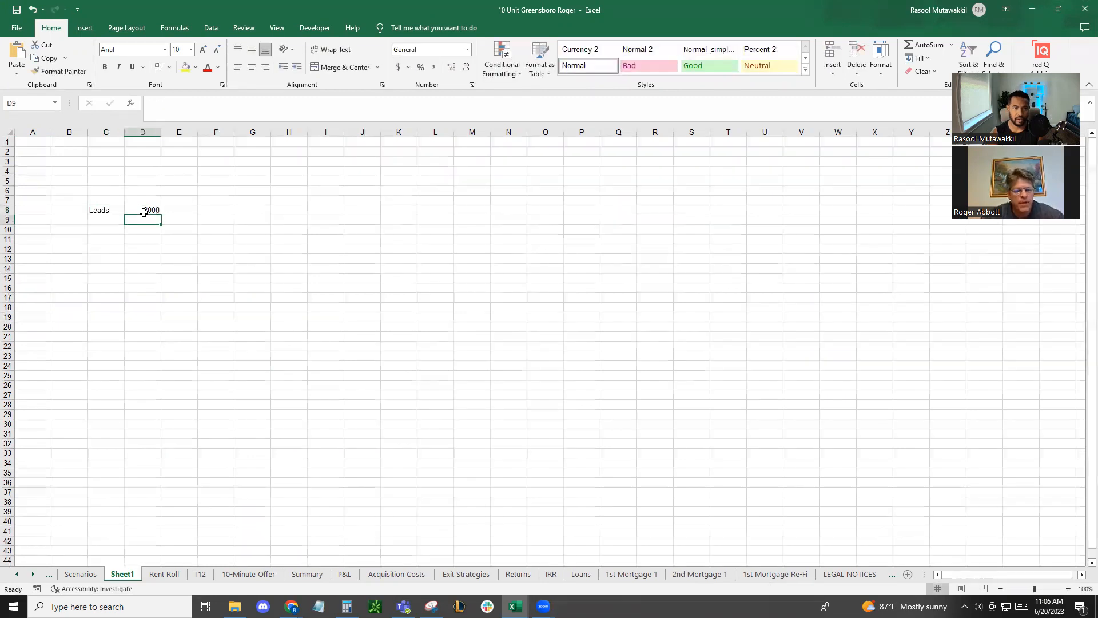
# Enter the label "Conversion" in B9, in the row beneath the leads
pyautogui.press('Left')
pyautogui.press('Left')
pyautogui.write('Conversion')
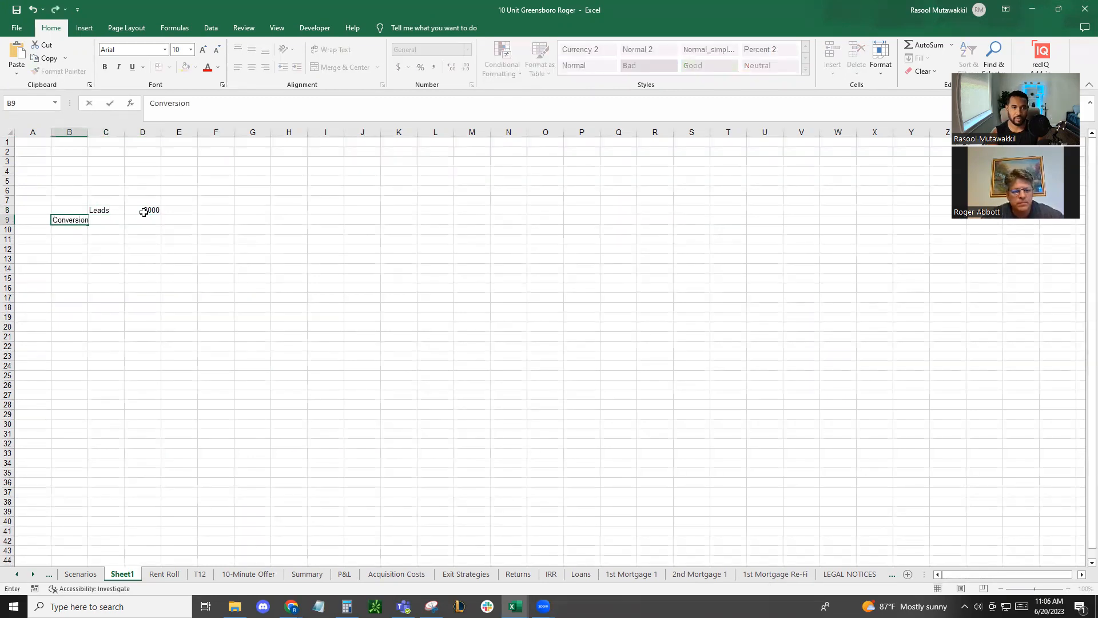
pyautogui.press('Right')
pyautogui.press('Left')
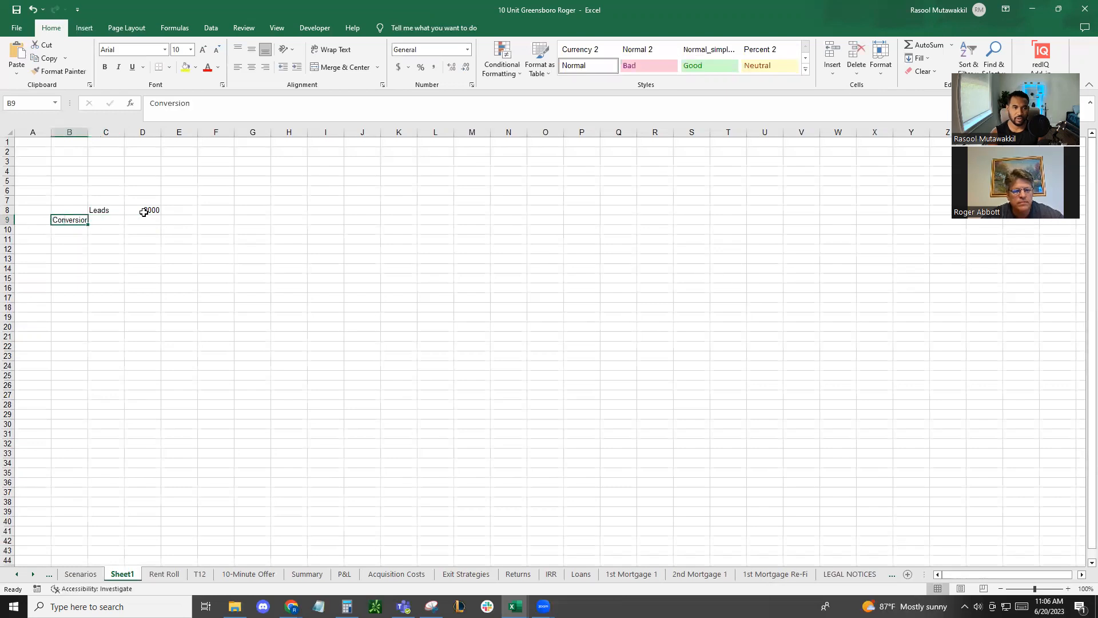
# Enter the conversion rate as =1/500 in D9 and format it as a percentage with two decimals
pyautogui.press('Right')
pyautogui.press('Right')
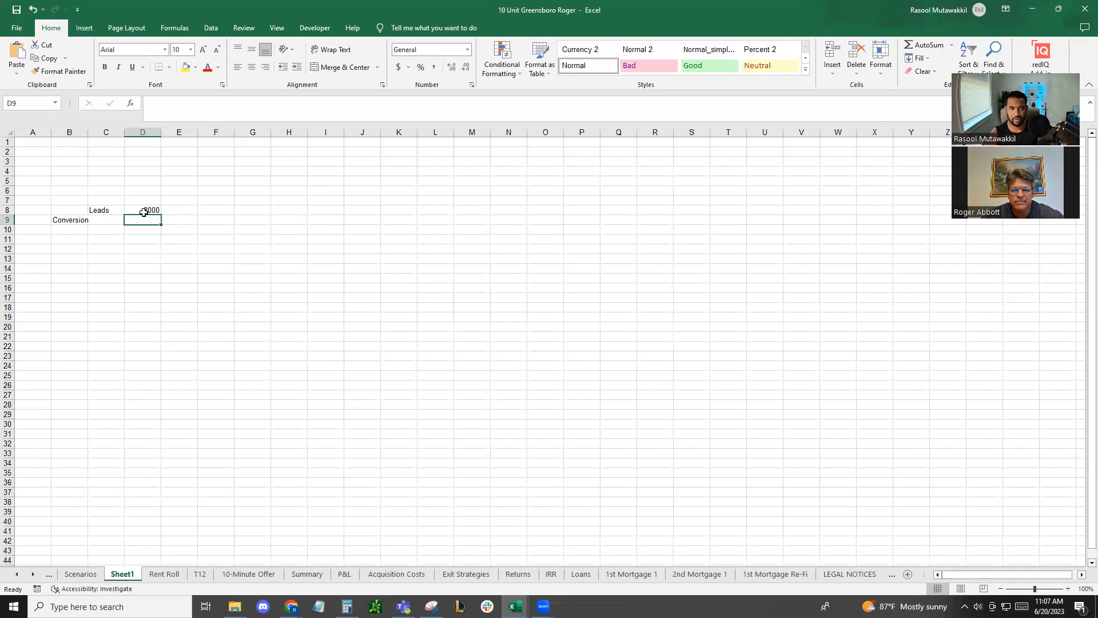
pyautogui.write('0.002')
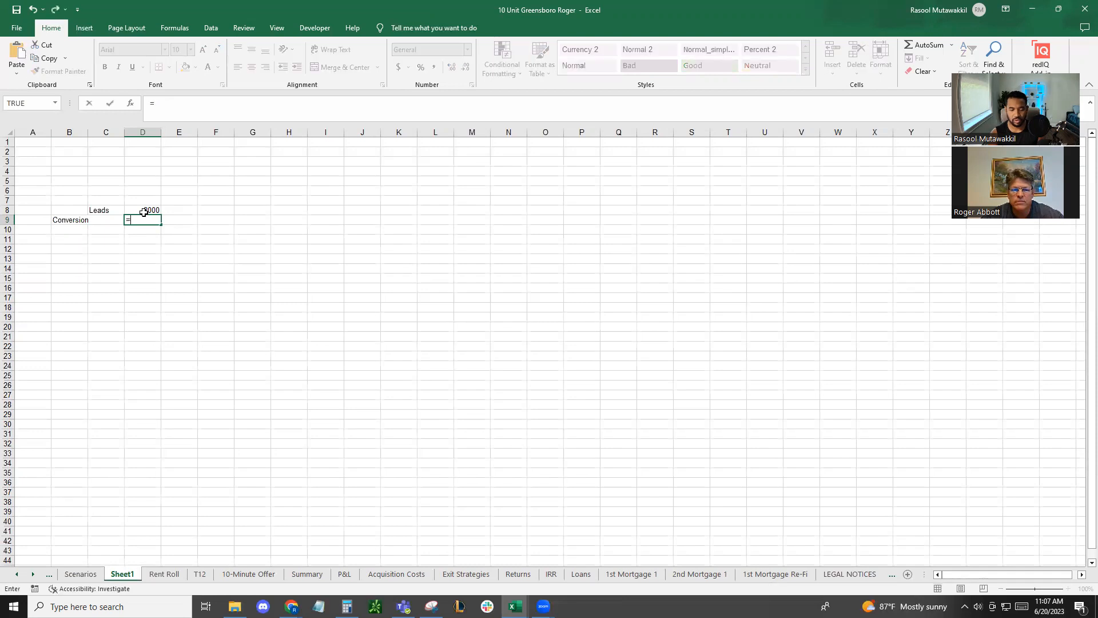
pyautogui.press('Return')
pyautogui.press('Up')
pyautogui.press('Right')
pyautogui.press('Right')
pyautogui.hotkey('ctrl', 'shift', '5')
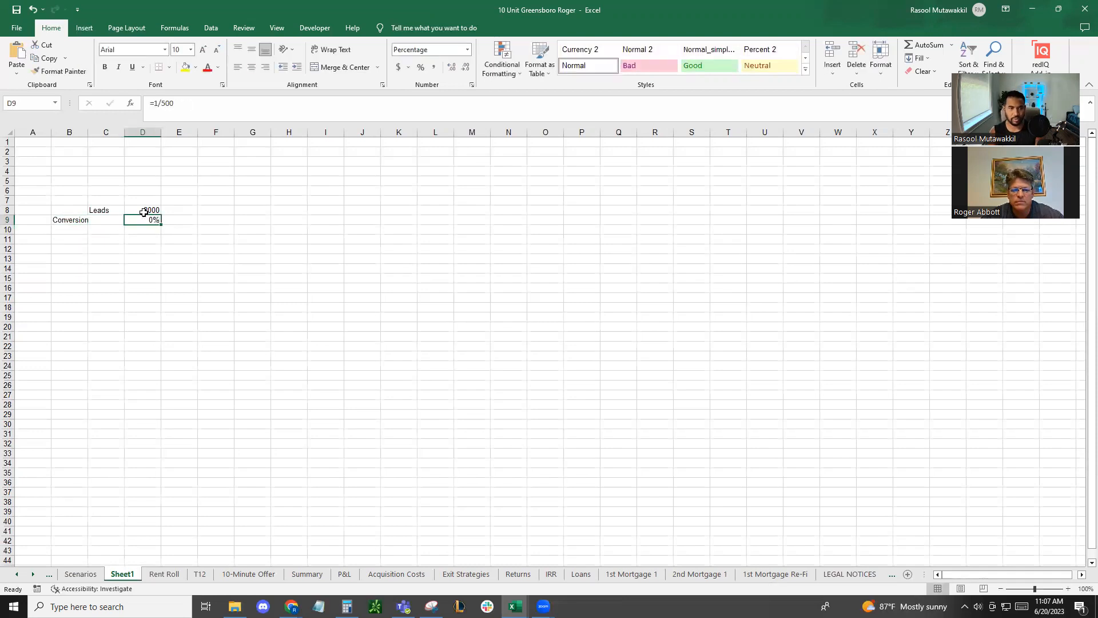
pyautogui.click(452, 67)
pyautogui.click(452, 67)
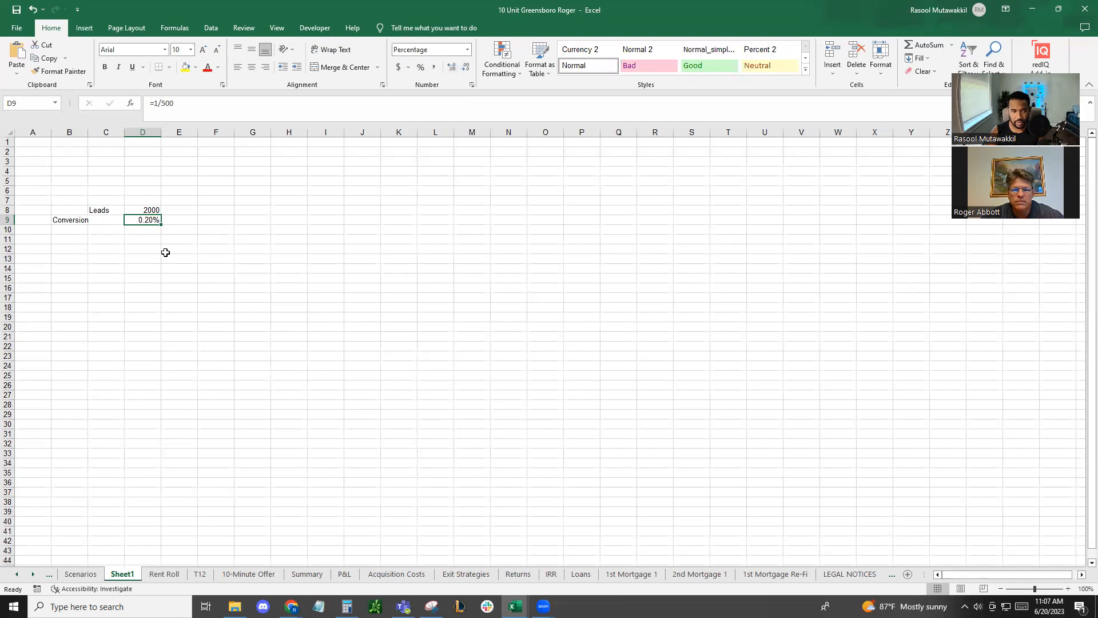
# Enter the label "Interested sellers" in C11, leaving a blank row below the conversion rate
pyautogui.press('Return')
pyautogui.press('Return')
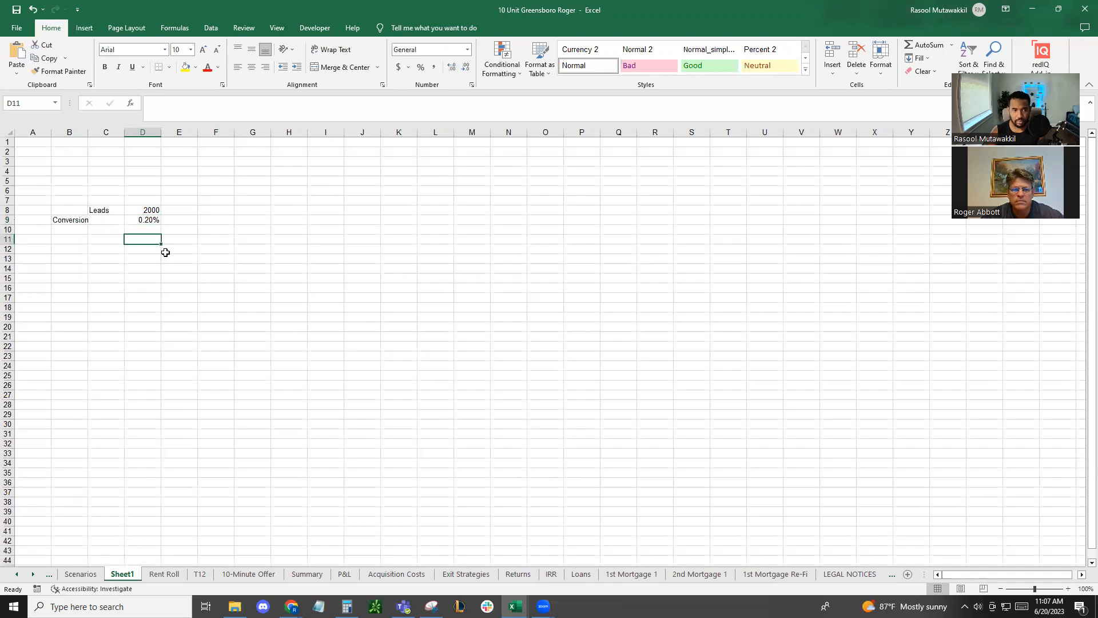
pyautogui.click(110, 240)
pyautogui.press('Up')
pyautogui.press('Up')
pyautogui.press('Up')
pyautogui.press('Down')
pyautogui.press('Down')
pyautogui.press('Down')
pyautogui.press('Down')
pyautogui.press('Up')
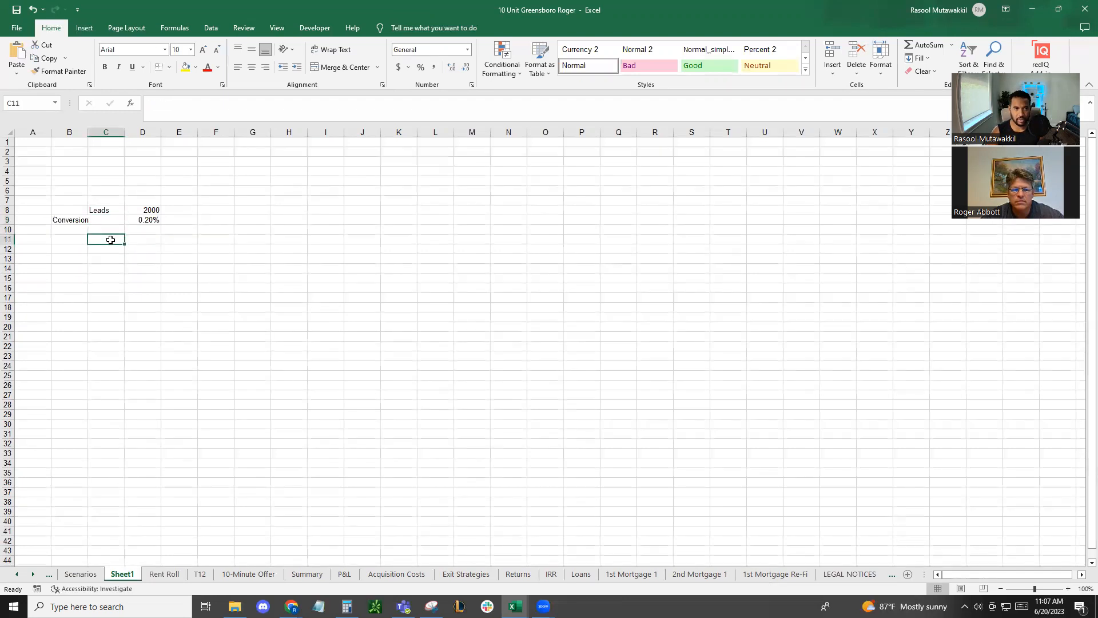
pyautogui.write('Interested seller')
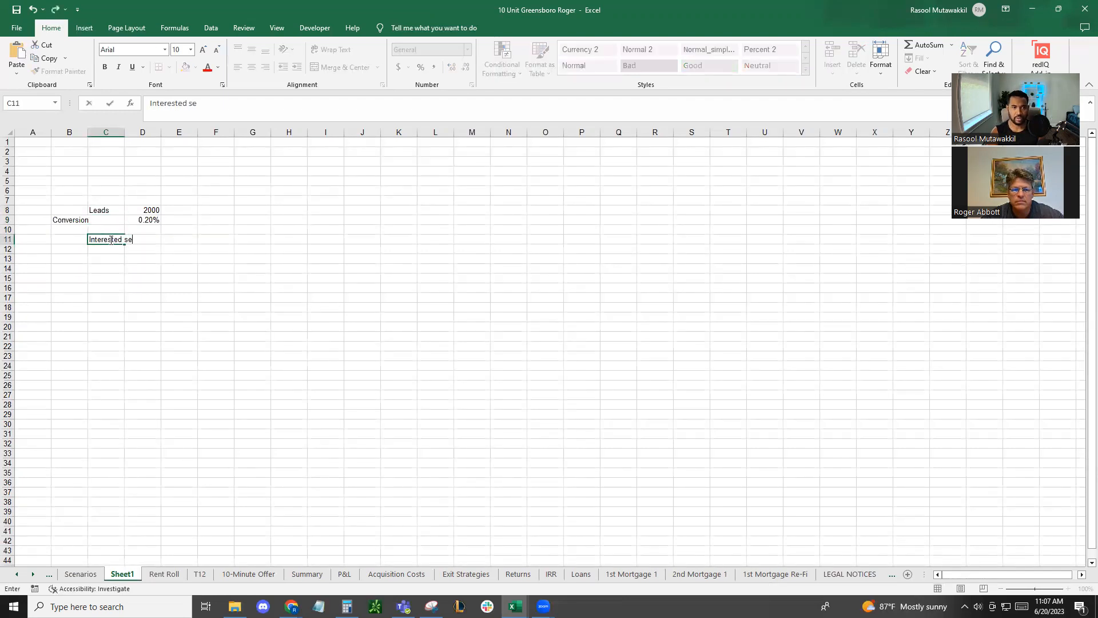
# Move the Conversion label from B9 to C9 and right-align all of column C
pyautogui.press('Up')
pyautogui.press('Up')
pyautogui.press('Left')
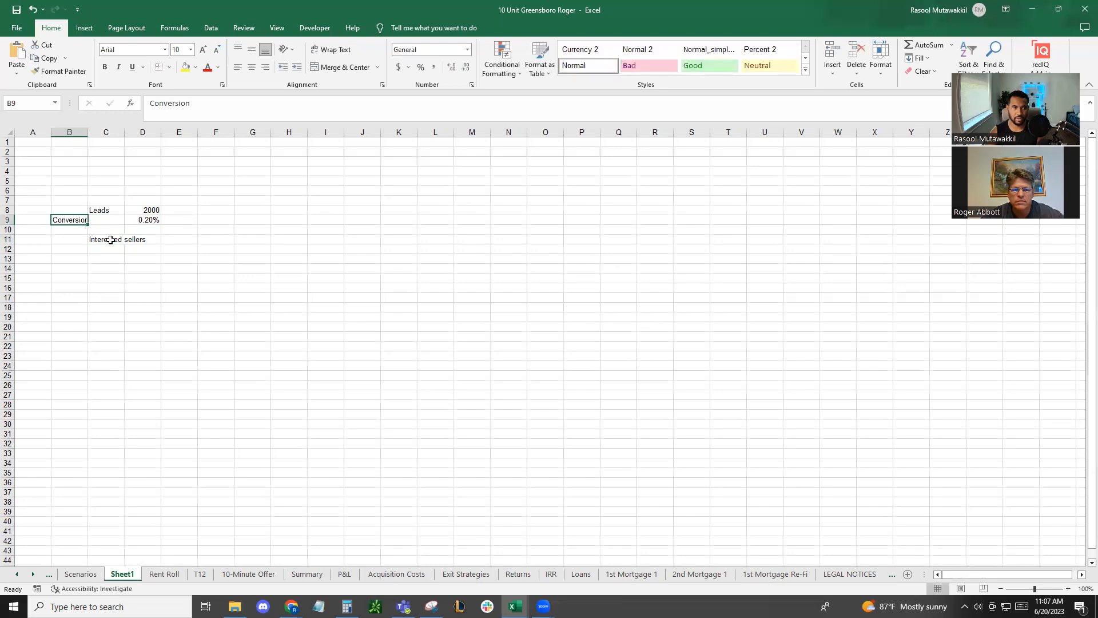
pyautogui.hotkey('ctrl', 'x')
pyautogui.press('Right')
pyautogui.hotkey('ctrl', 'v')
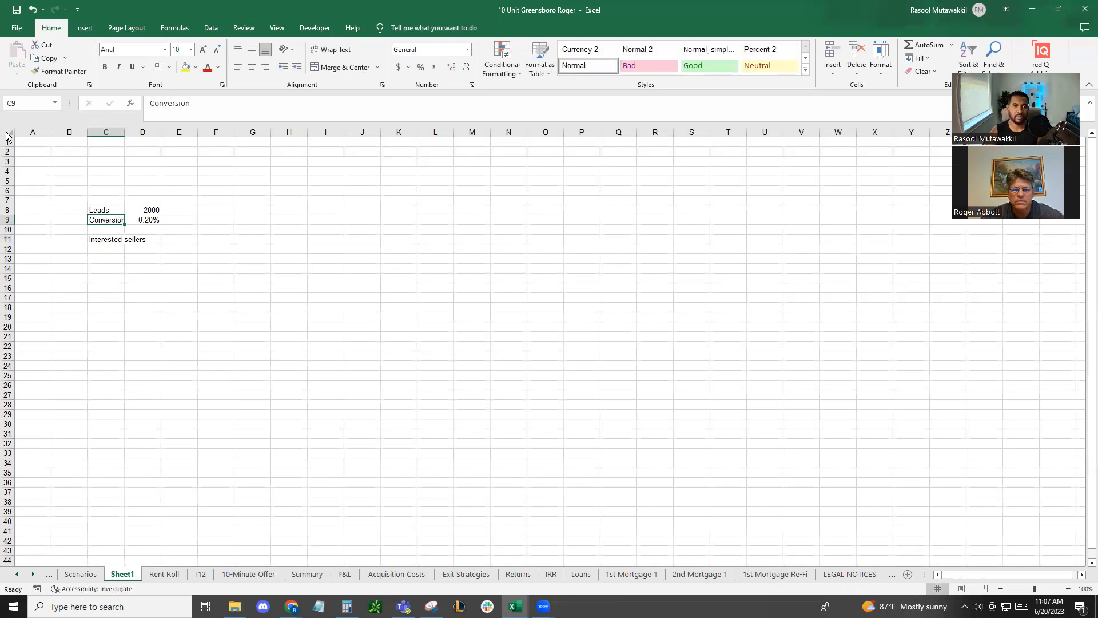
pyautogui.click(106, 132)
pyautogui.click(265, 68)
# Calculate the interested sellers in D11 by multiplying leads by conversion with =D8*D9
pyautogui.click(141, 240)
pyautogui.write('=')
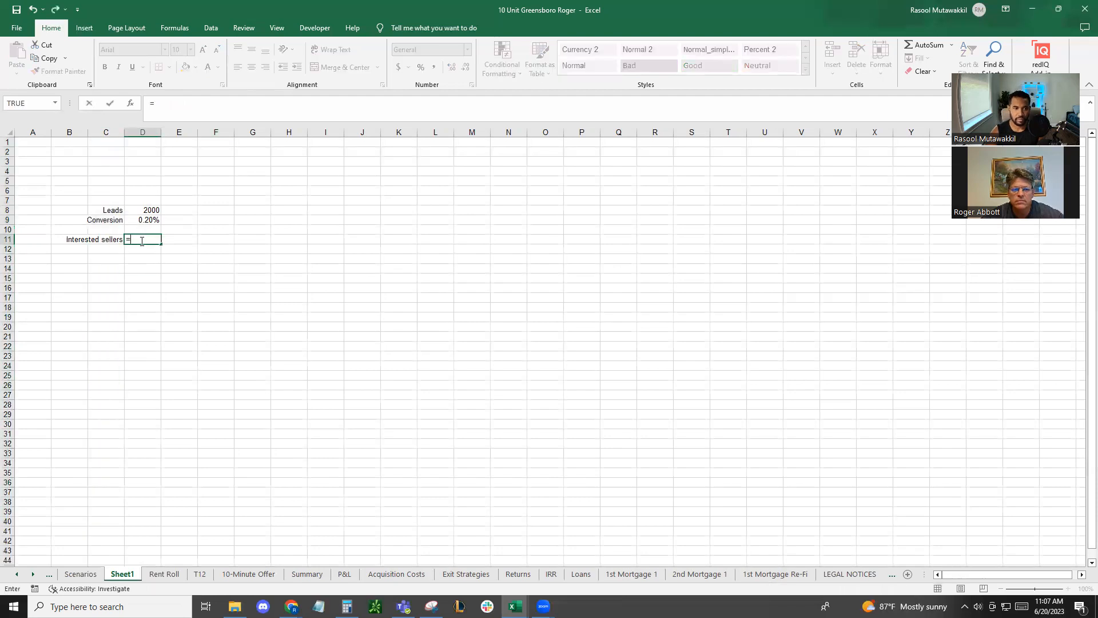
pyautogui.click(151, 210)
pyautogui.write('*')
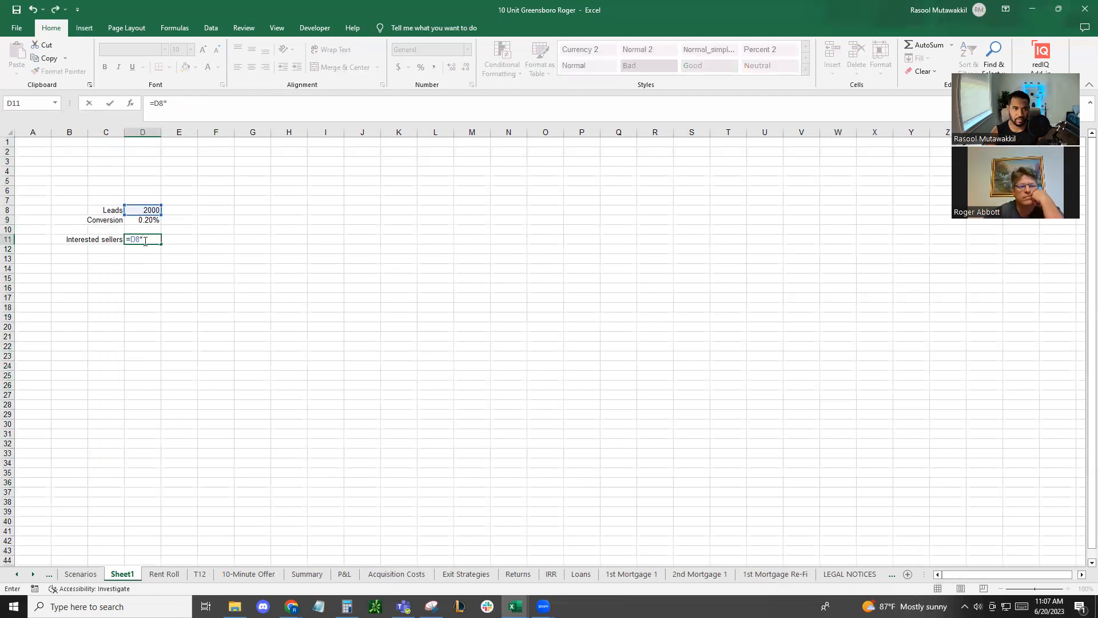
pyautogui.click(148, 220)
pyautogui.press('Return')
pyautogui.click(152, 239)
pyautogui.click(107, 250)
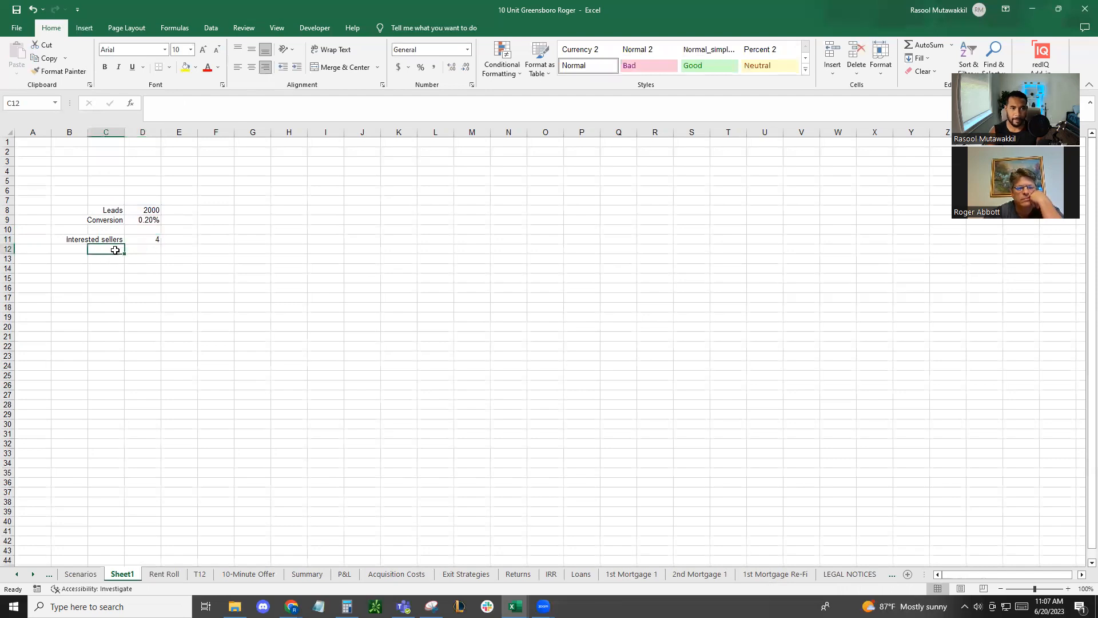
pyautogui.click(157, 239)
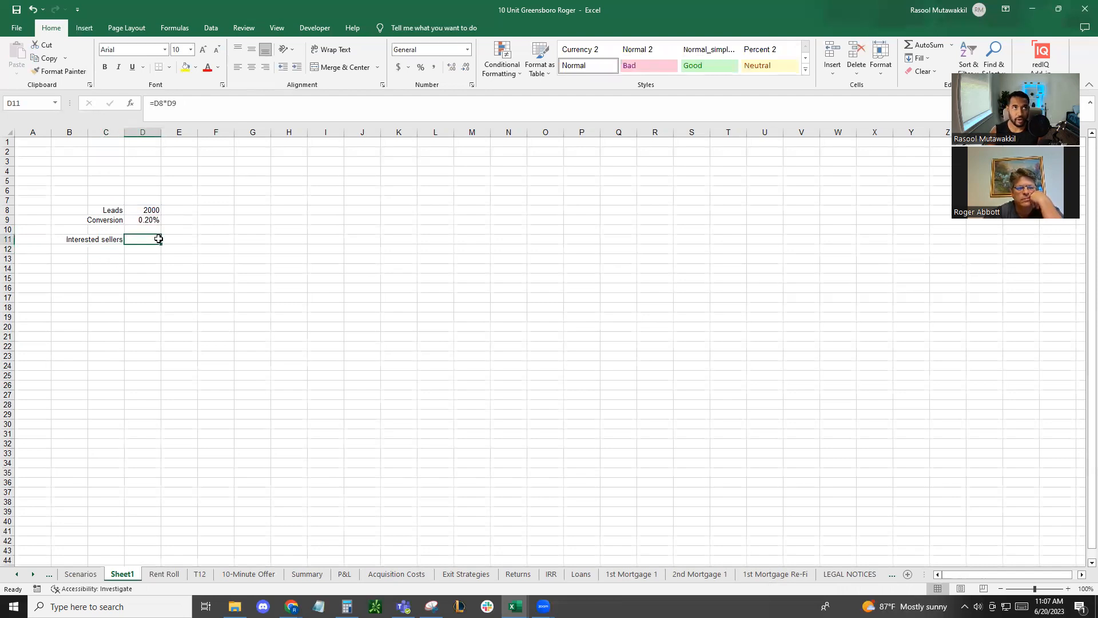
# Add a "Close rate" row in C12 with 50% in D12, formatted as a percentage
pyautogui.click(114, 251)
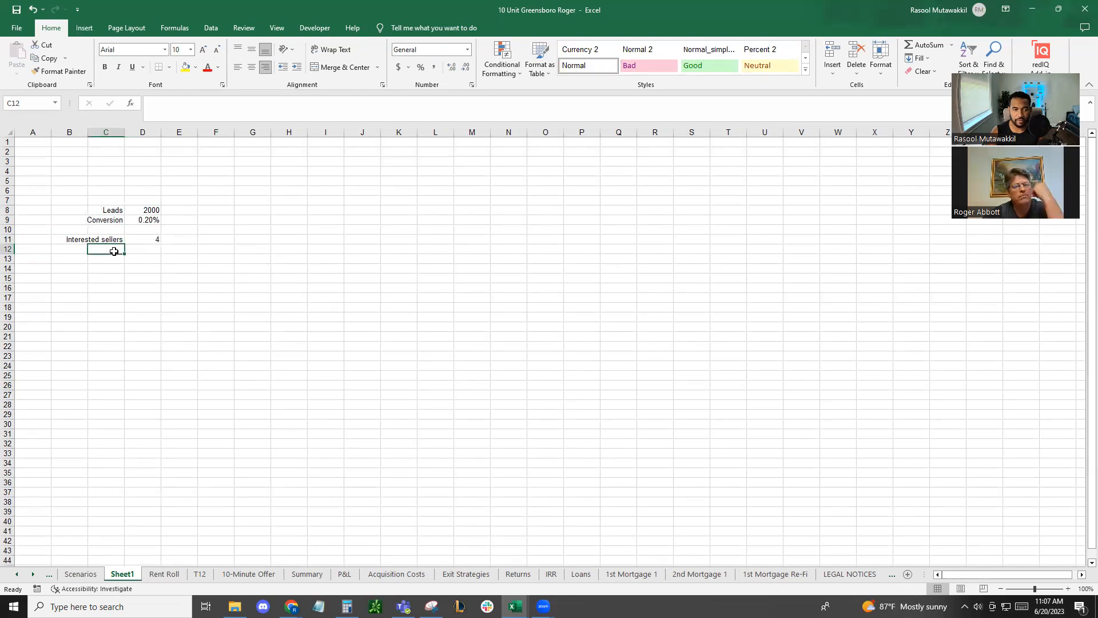
pyautogui.write('Close rate')
pyautogui.press('Tab')
pyautogui.write('=50%')
pyautogui.press('Return')
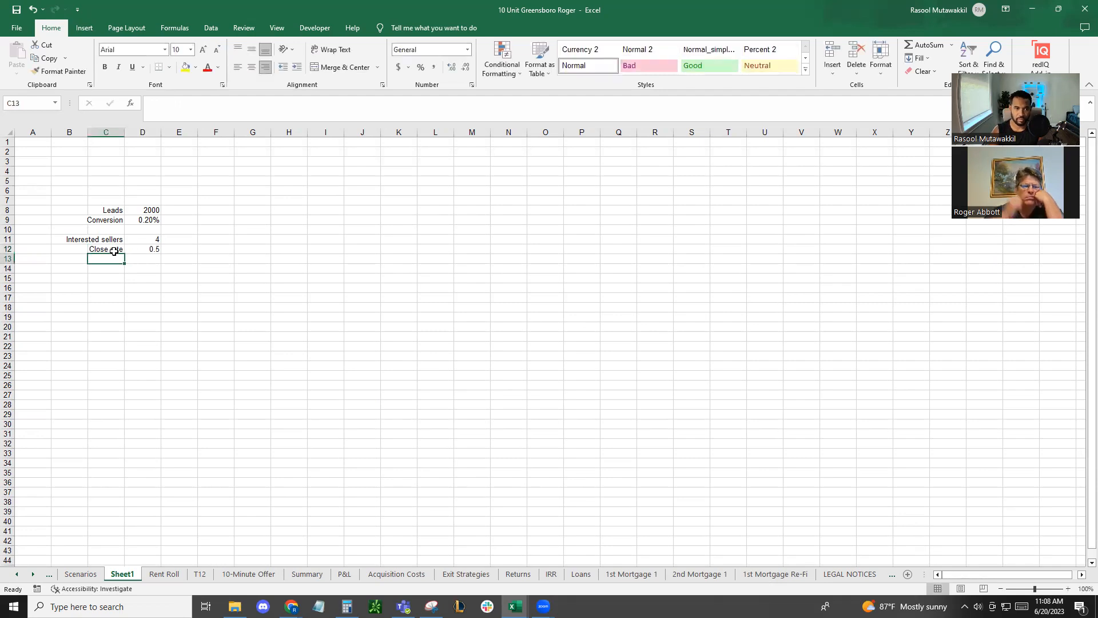
pyautogui.press('Right')
pyautogui.press('Up')
pyautogui.hotkey('ctrl', 'shift', '5')
pyautogui.press('Down')
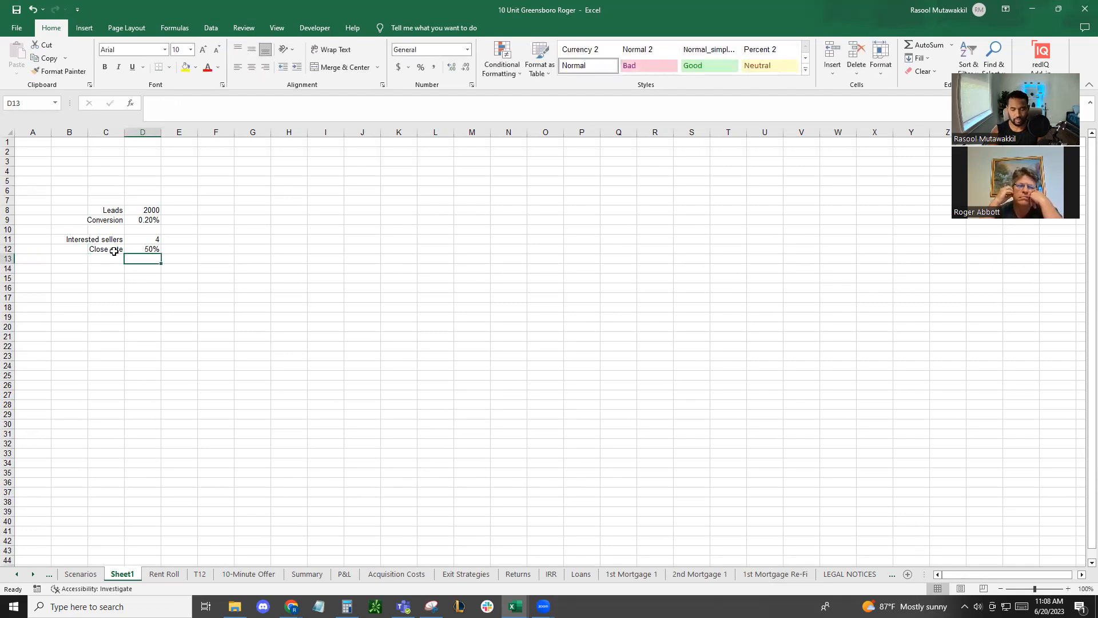
# Enter the label "Average listing size" in C14, leaving row 13 blank
pyautogui.press('Down')
pyautogui.press('Left')
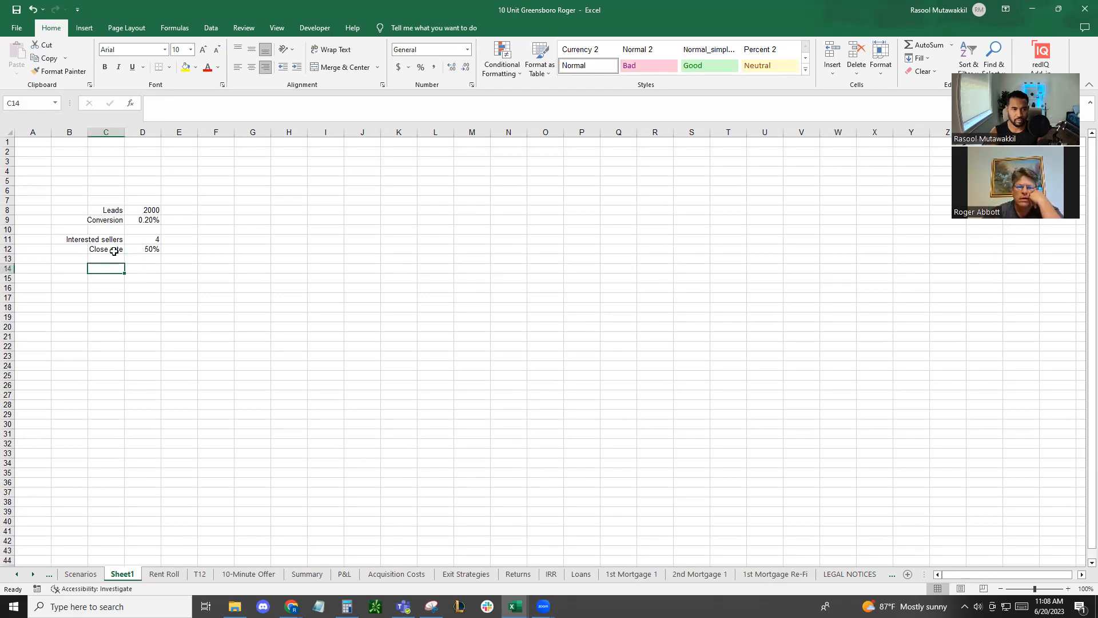
pyautogui.write('Average l')
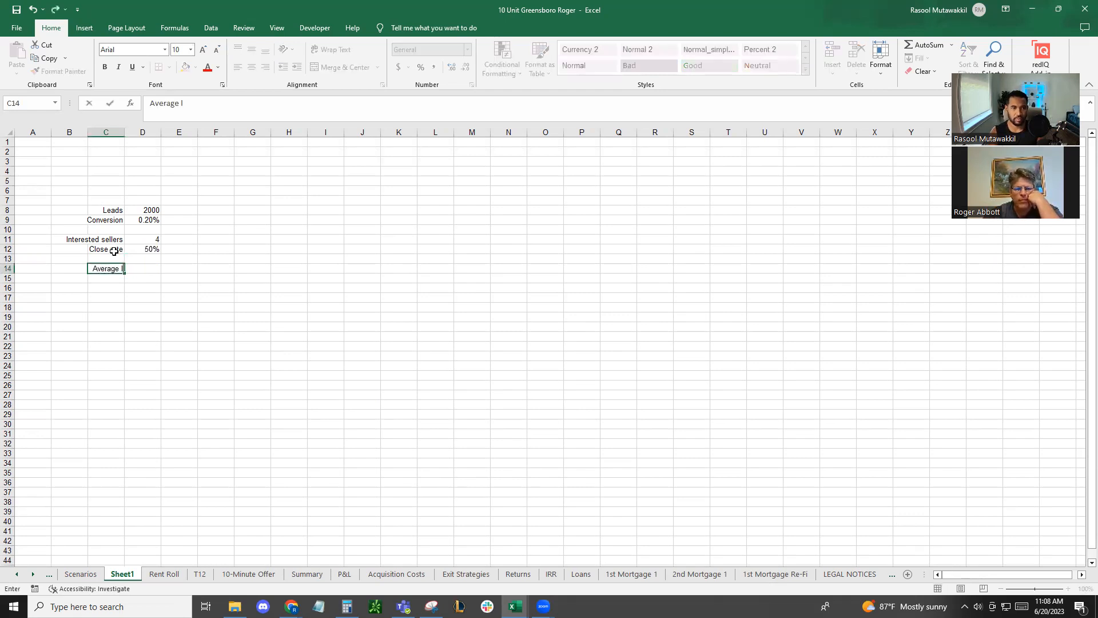
pyautogui.write('isting size')
pyautogui.press('Tab')
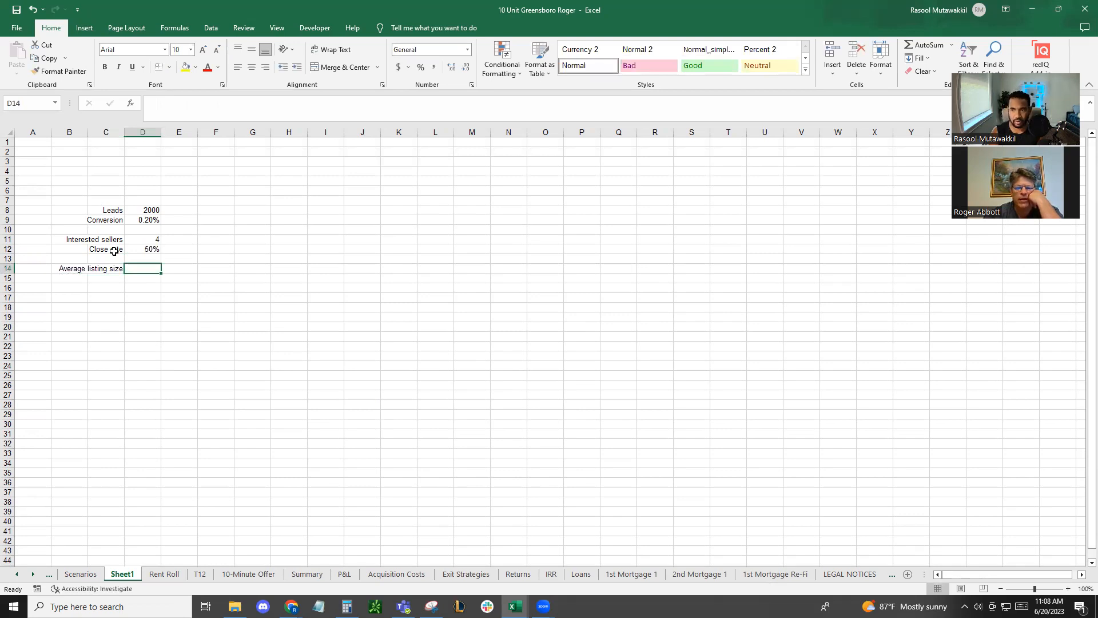
# Set the average listing size in D14 to $500,000
pyautogui.write('$500,000')
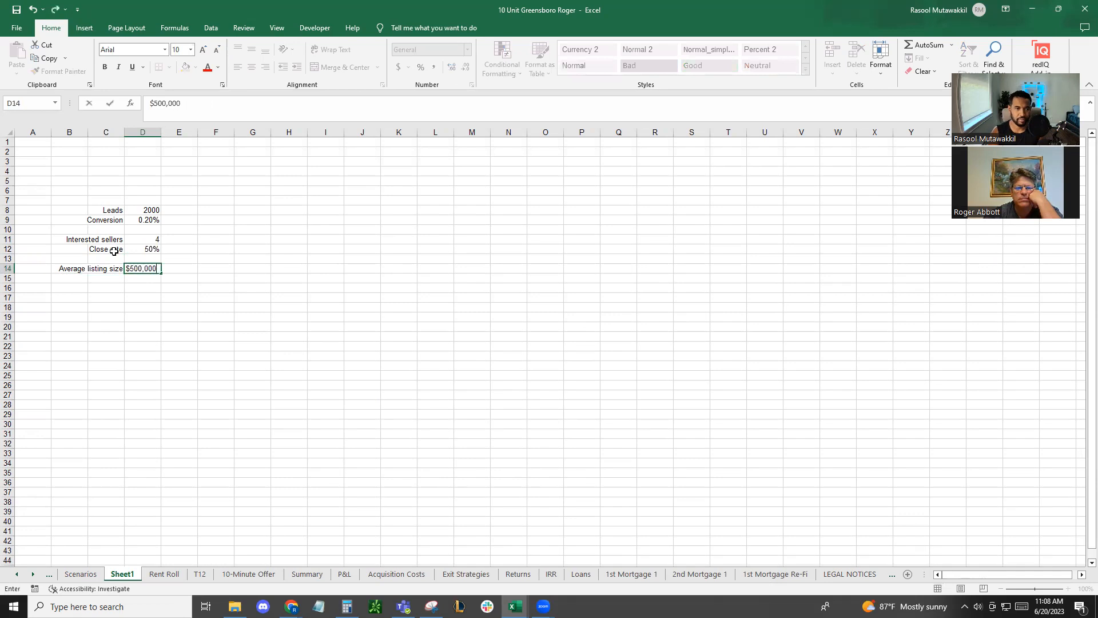
pyautogui.press('Return')
pyautogui.press('Return')
# Add a "Commission" row in C15 with 3% in D15
pyautogui.press('Up')
pyautogui.write('Commission')
pyautogui.press('Tab')
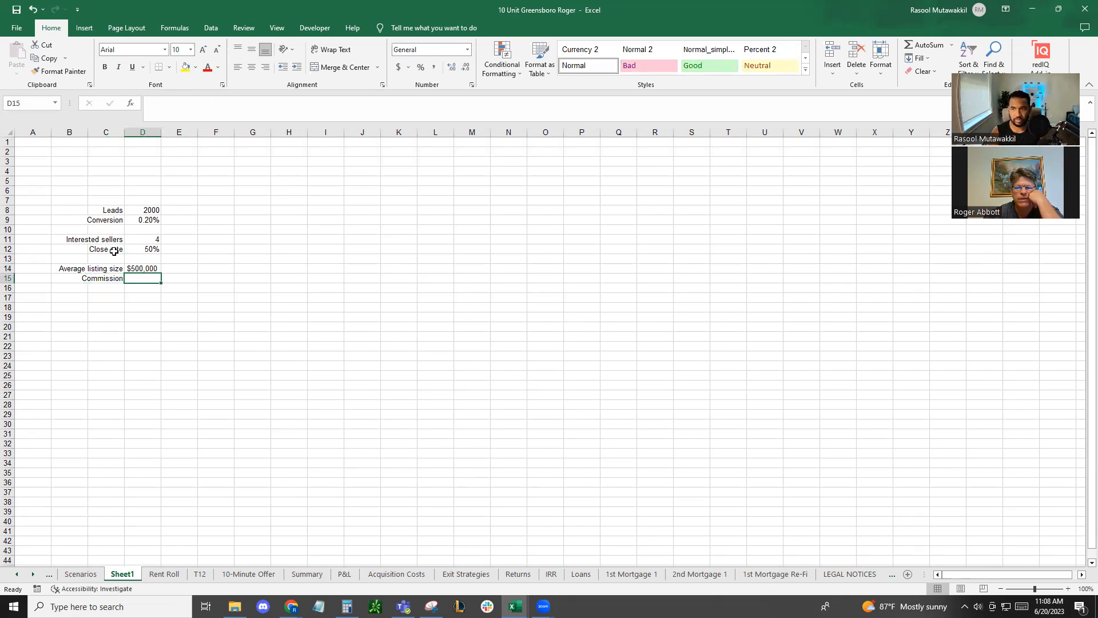
pyautogui.write('4')
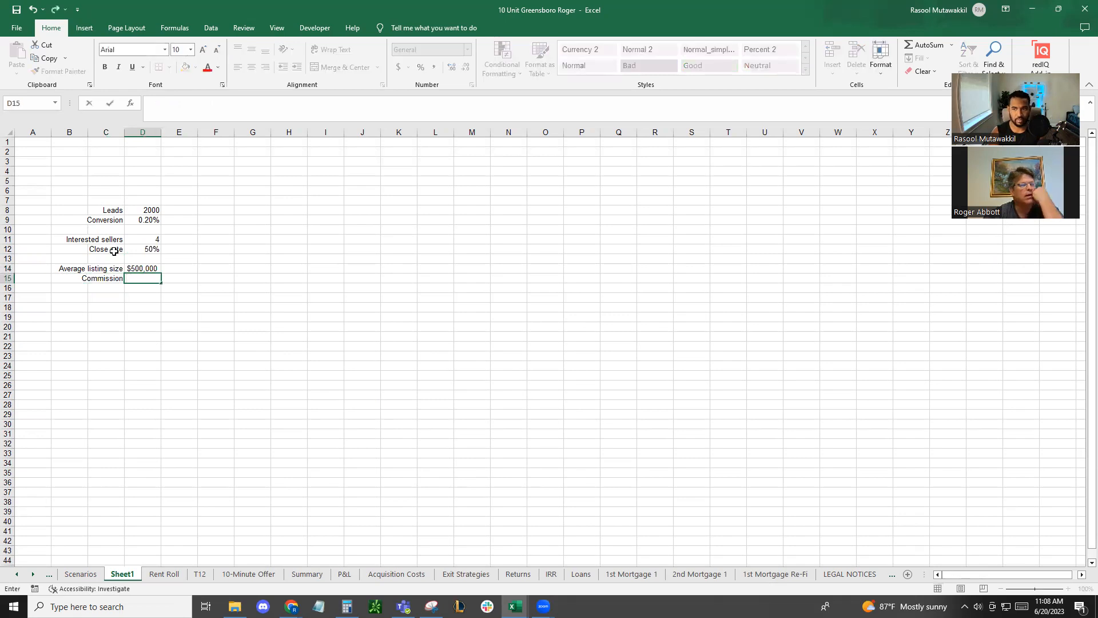
pyautogui.press('BackSpace')
pyautogui.write('3%')
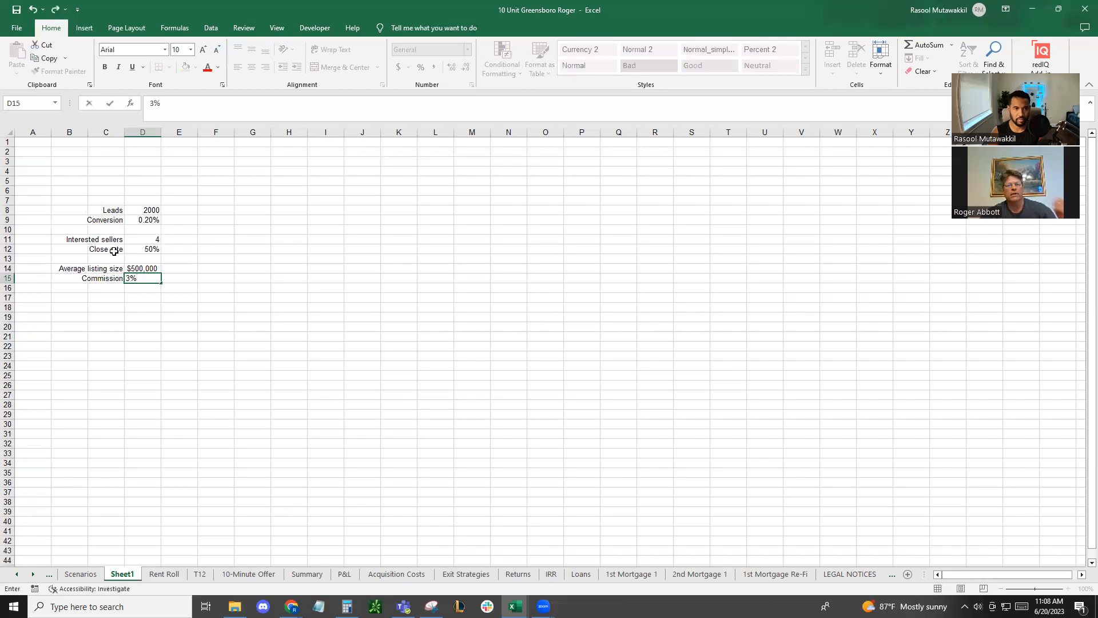
pyautogui.press('Return')
pyautogui.press('Return')
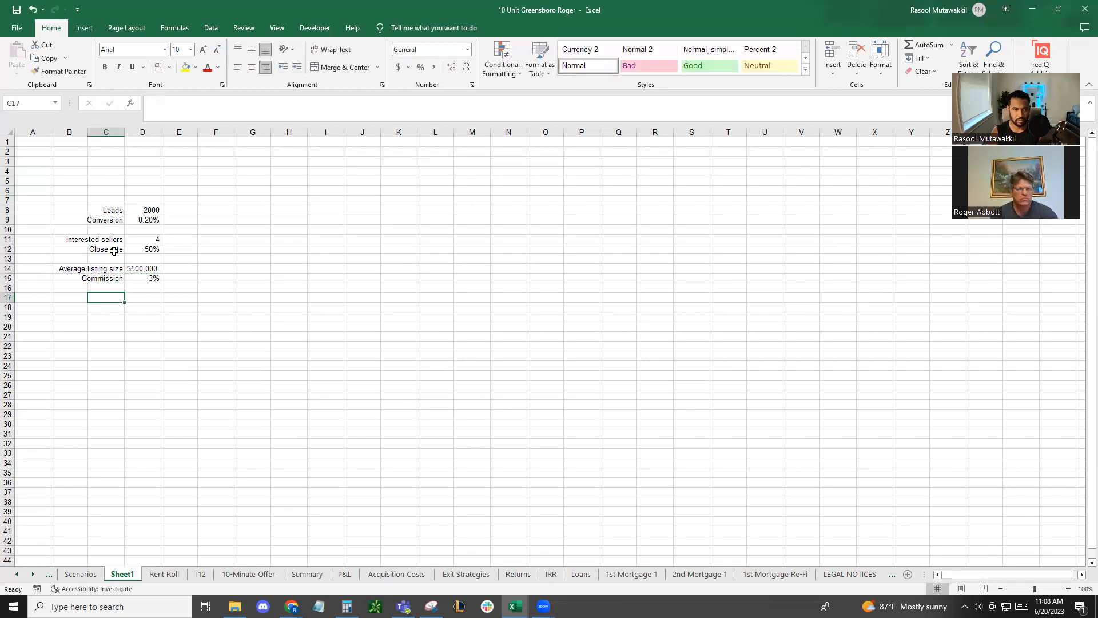
# Enter the label "Sales" in C13, between the close rate and average listing size rows
pyautogui.press('Up')
pyautogui.press('Up')
pyautogui.press('Up')
pyautogui.press('Up')
pyautogui.press('Up')
pyautogui.press('Down')
pyautogui.press('Left')
pyautogui.press('Right')
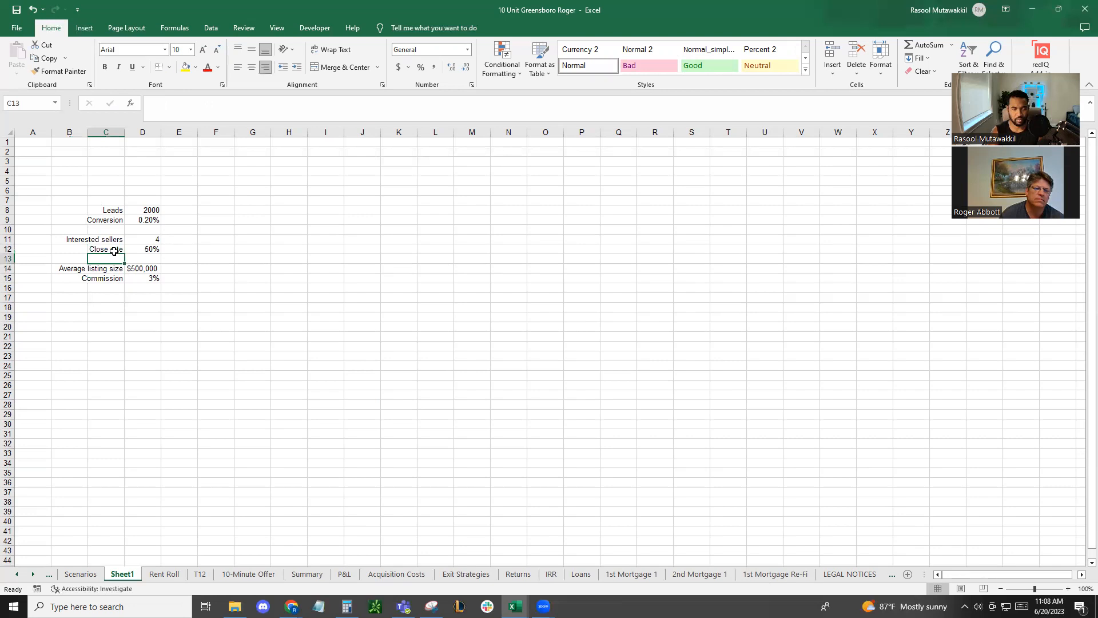
pyautogui.write('Sales')
pyautogui.press('BackSpace')
pyautogui.write('es')
pyautogui.press('Tab')
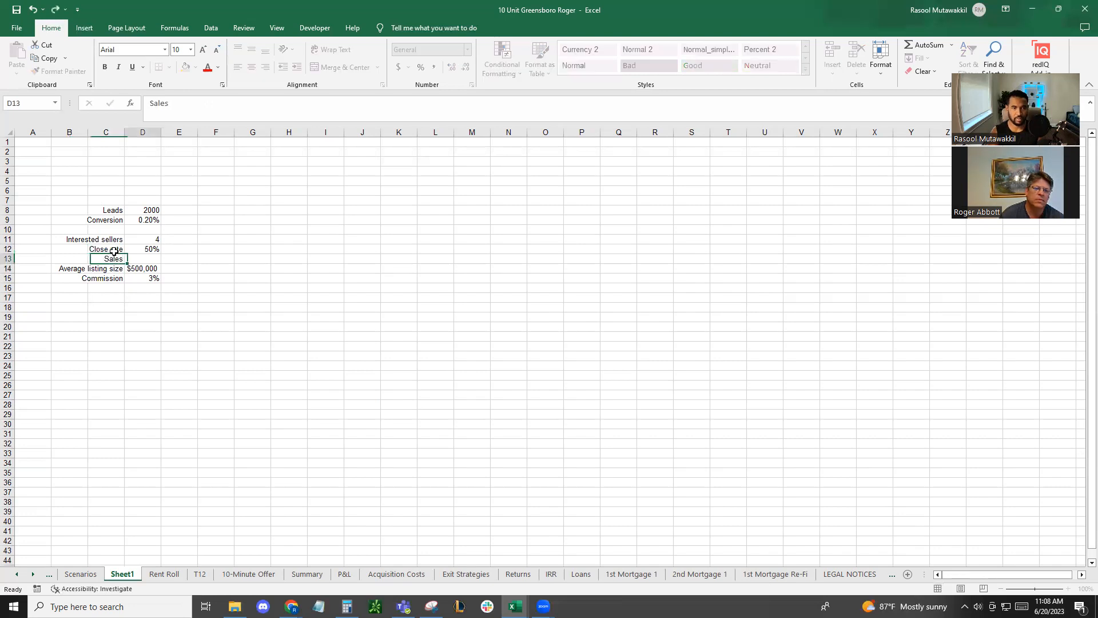
# Calculate the sales in D13 by multiplying interested sellers by close rate with =D11*D12
pyautogui.write('=')
pyautogui.click(147, 241)
pyautogui.write('*')
pyautogui.click(155, 250)
pyautogui.press('Return')
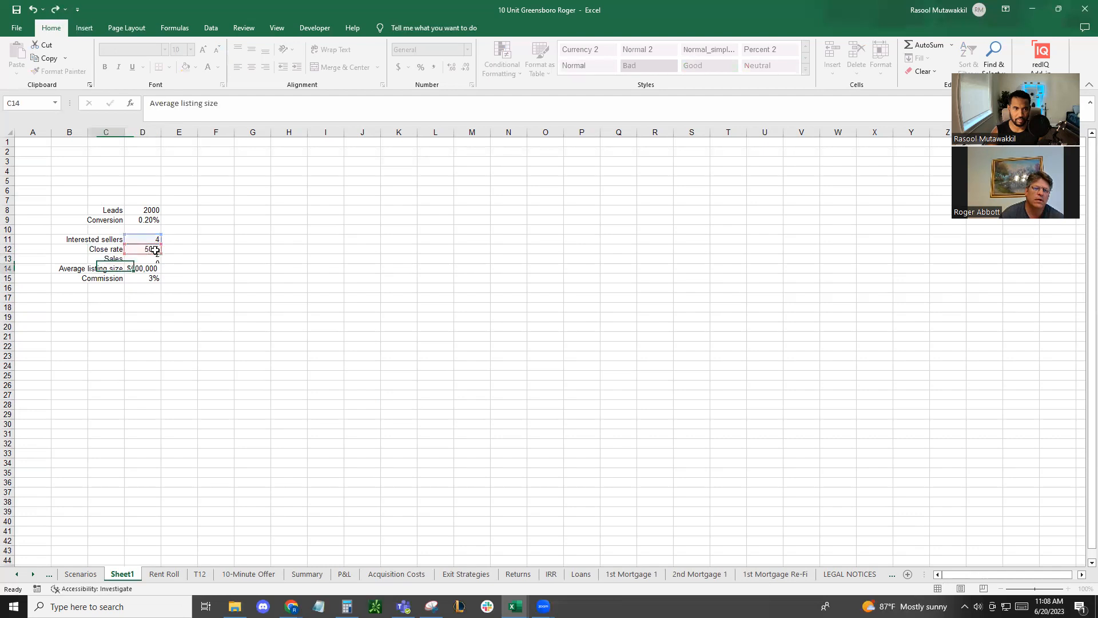
pyautogui.press('Up')
pyautogui.press('Right')
pyautogui.click(97, 271)
pyautogui.click(138, 269)
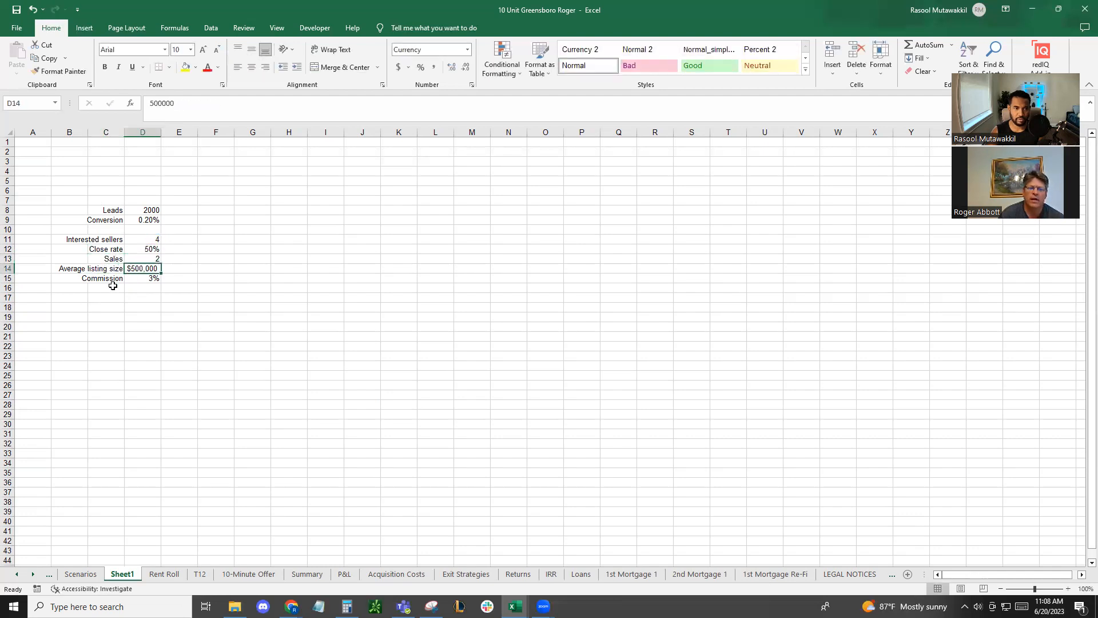
pyautogui.click(112, 280)
pyautogui.click(136, 280)
# Add a "Payout" row in C17 and calculate it in D17 with =D14*D13*D15
pyautogui.click(114, 297)
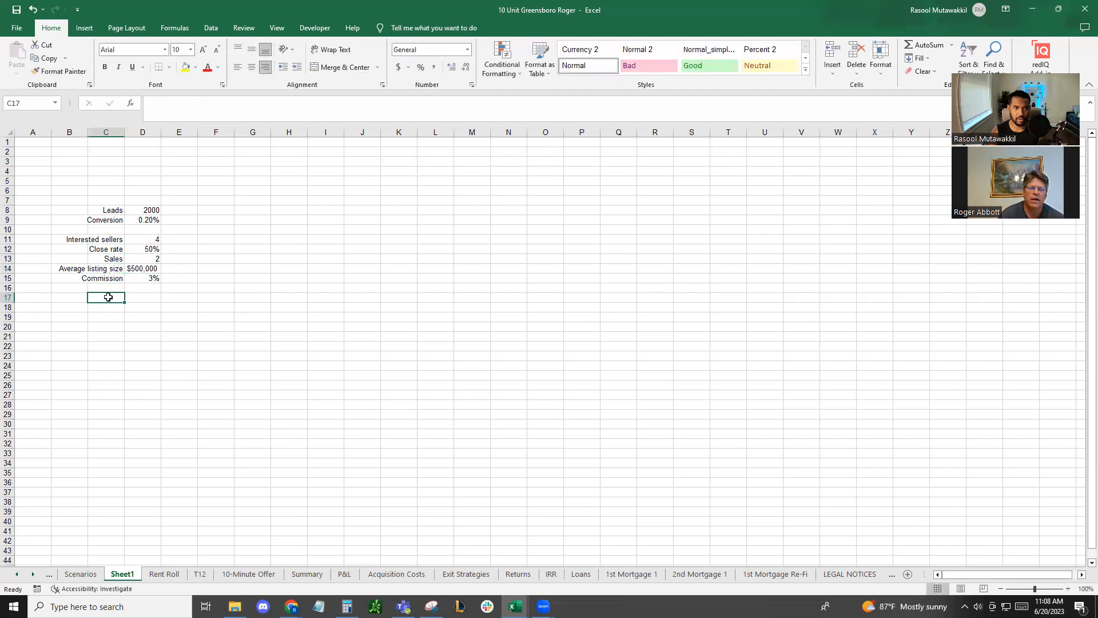
pyautogui.press('Tab')
pyautogui.write('=')
pyautogui.click(139, 268)
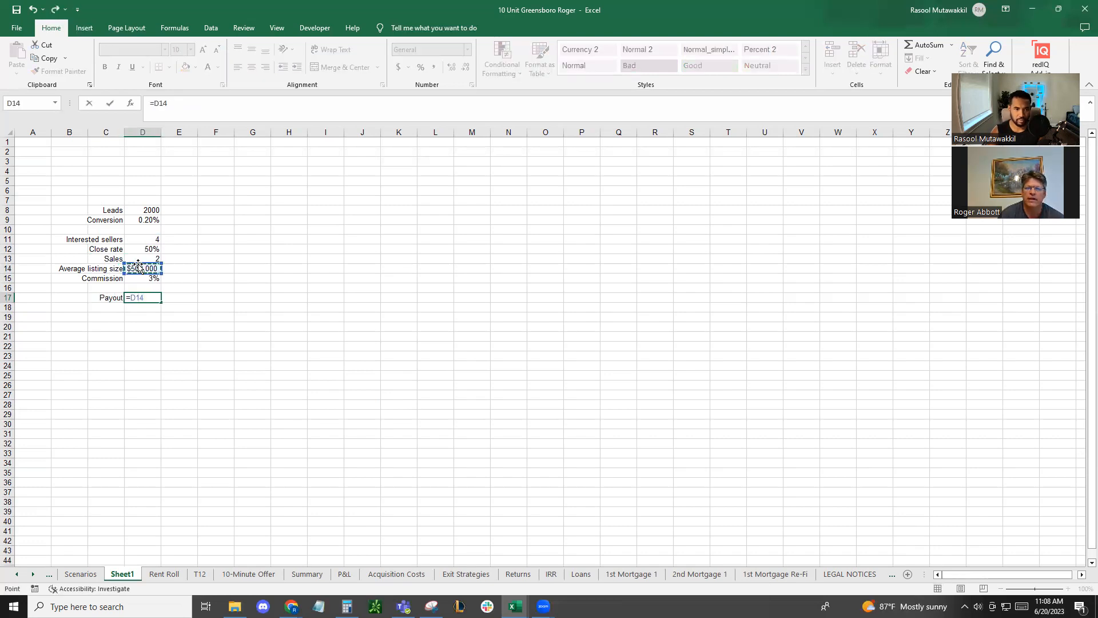
pyautogui.write('*')
pyautogui.click(141, 259)
pyautogui.write('*')
pyautogui.click(142, 276)
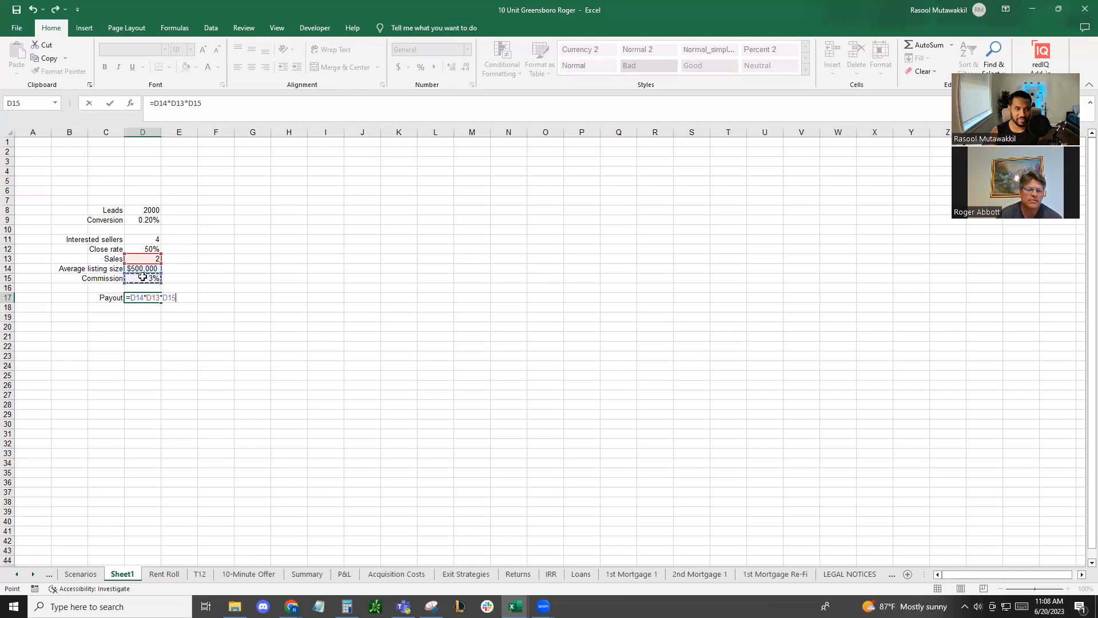
pyautogui.press('Return')
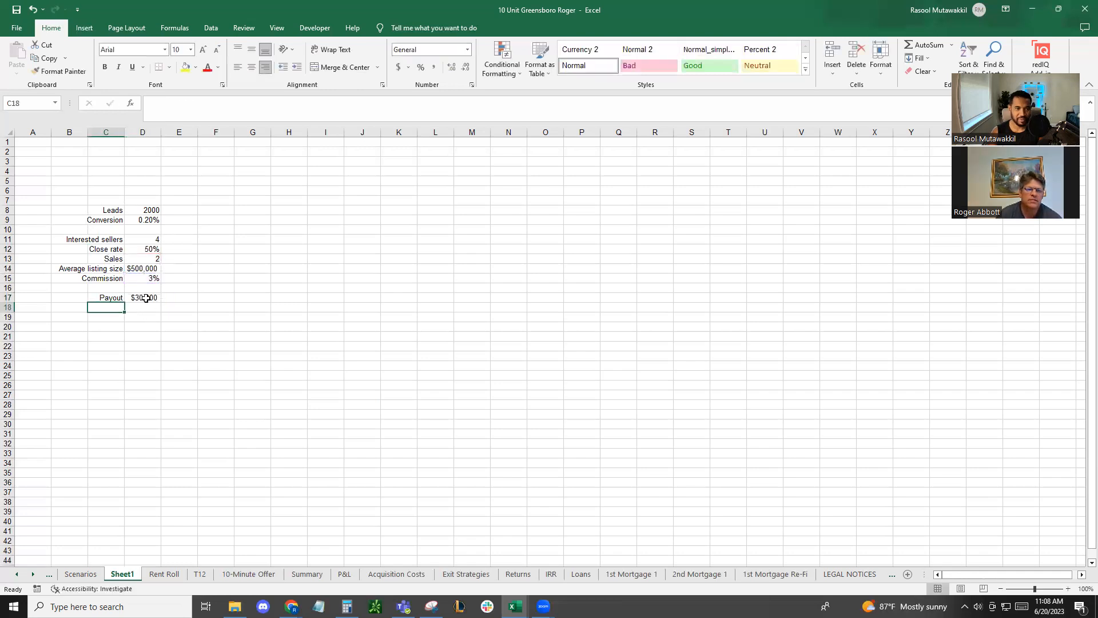
pyautogui.click(147, 298)
pyautogui.click(151, 210)
pyautogui.click(117, 211)
pyautogui.click(139, 210)
pyautogui.click(154, 218)
# Set the number of leads in D8 to 1500
pyautogui.click(143, 210)
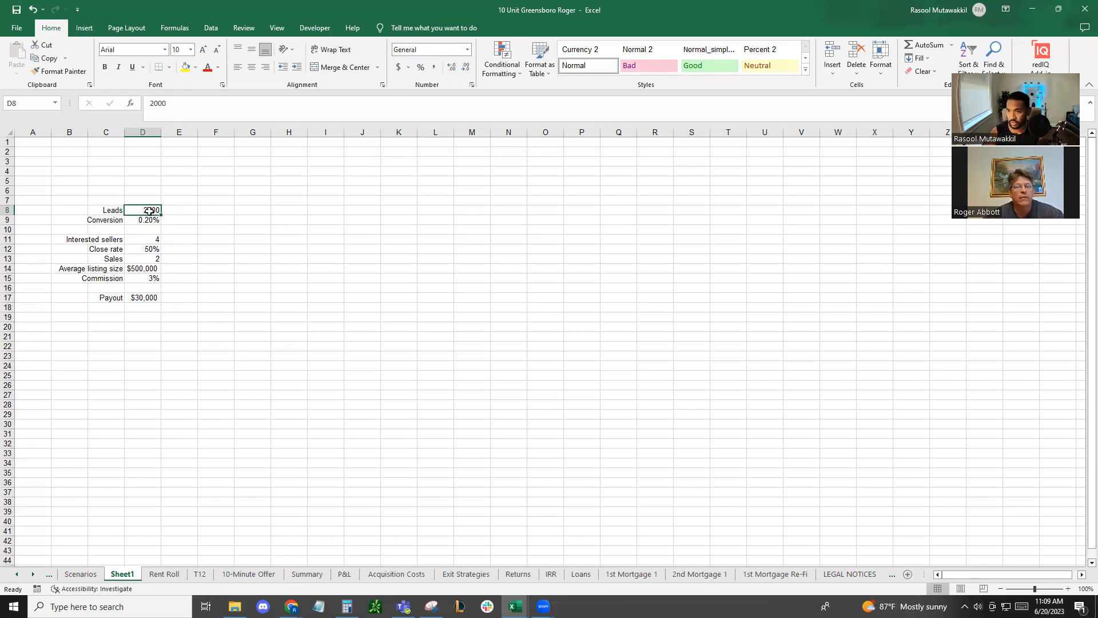
pyautogui.write('1500')
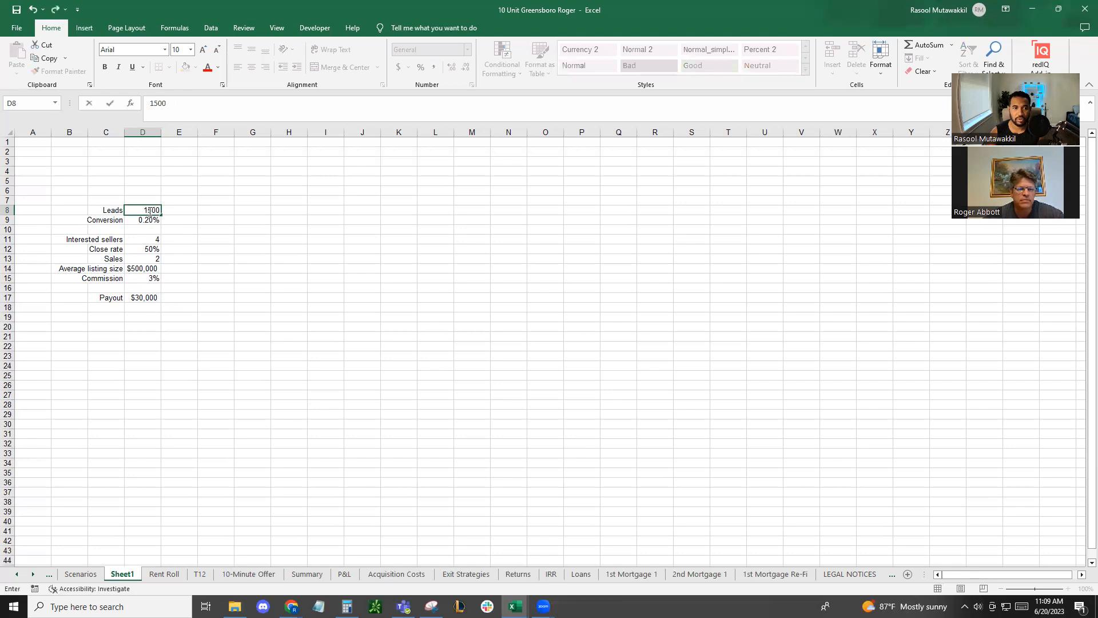
pyautogui.press('Tab')
# Start a "Costs" column in F7 with 200 as its first amount in F8
pyautogui.press('Right')
pyautogui.press('Left')
pyautogui.press('Right')
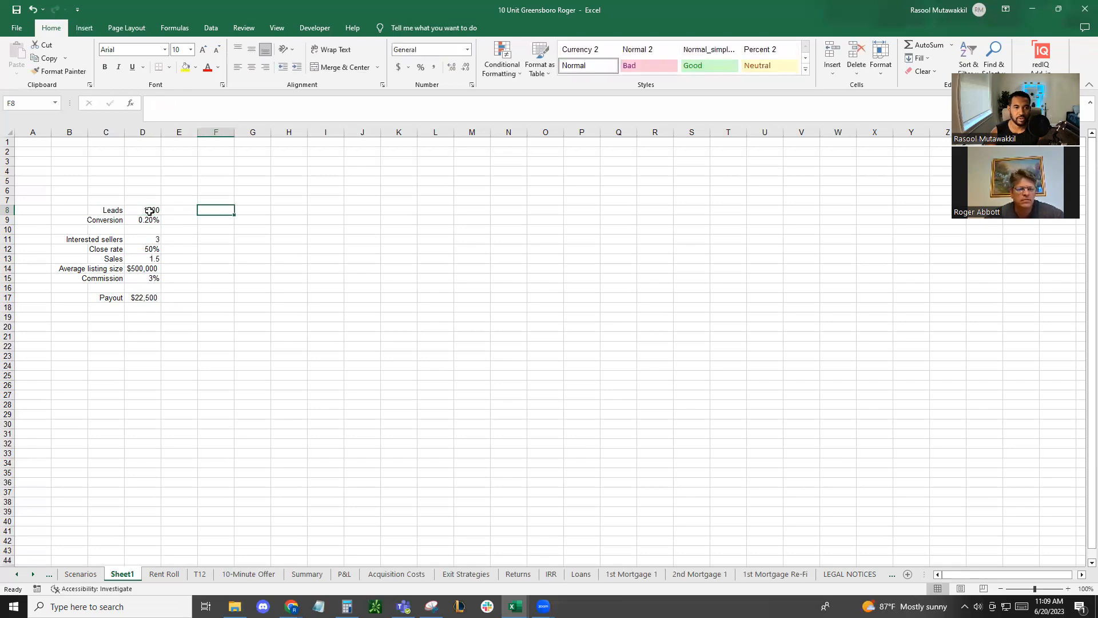
pyautogui.press('Up')
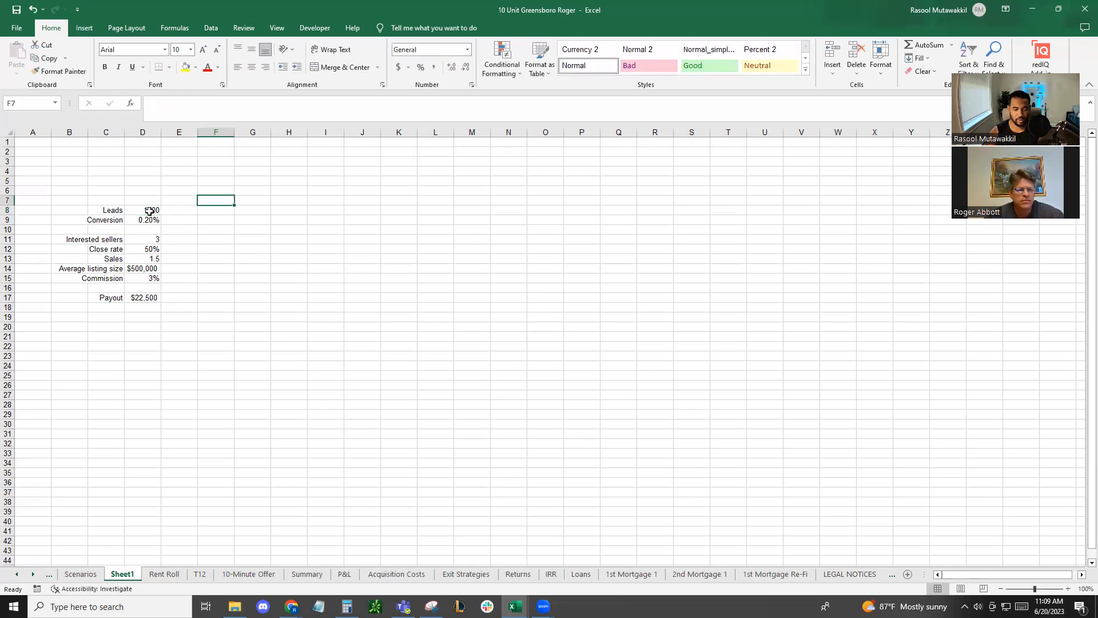
pyautogui.write('Costs')
pyautogui.press('Return')
pyautogui.write('20')
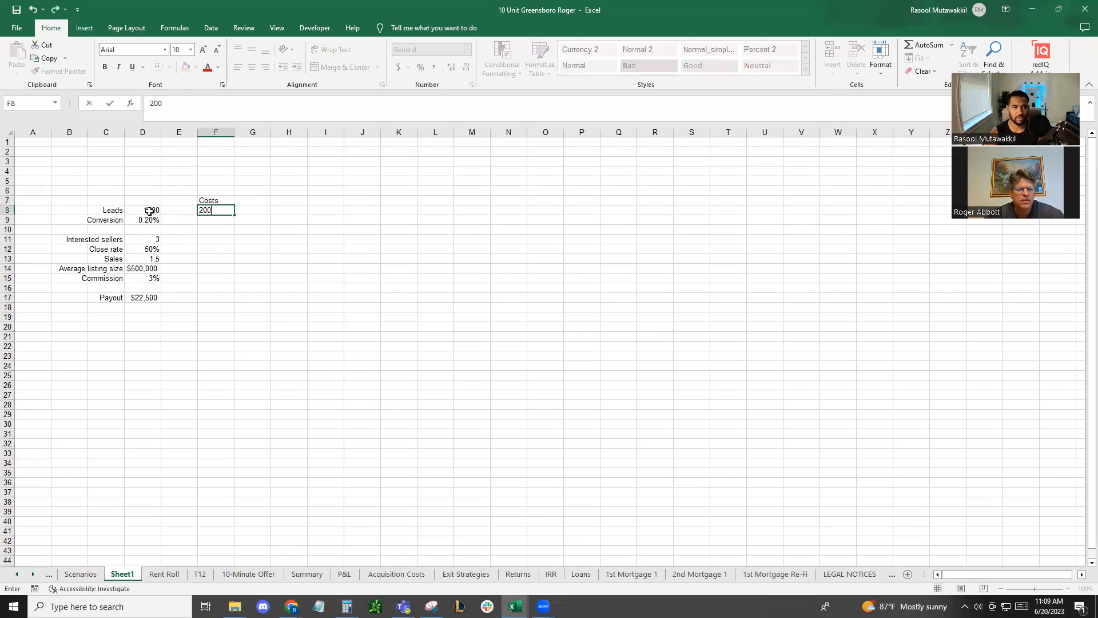
pyautogui.write('0')
pyautogui.press('Return')
pyautogui.click(202, 211)
pyautogui.click(144, 297)
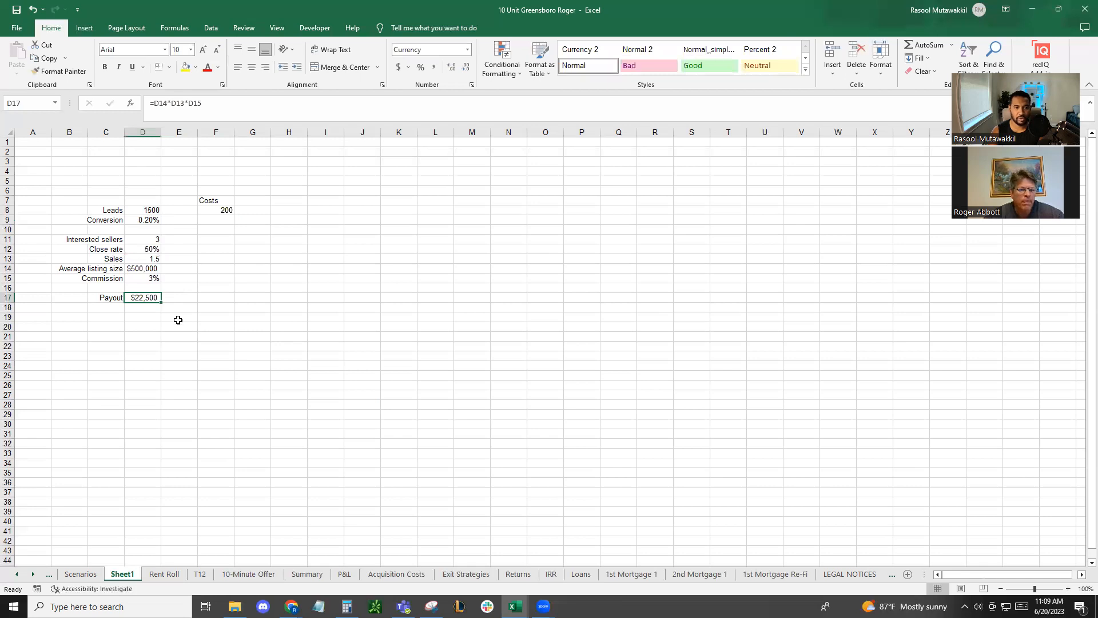
pyautogui.click(148, 210)
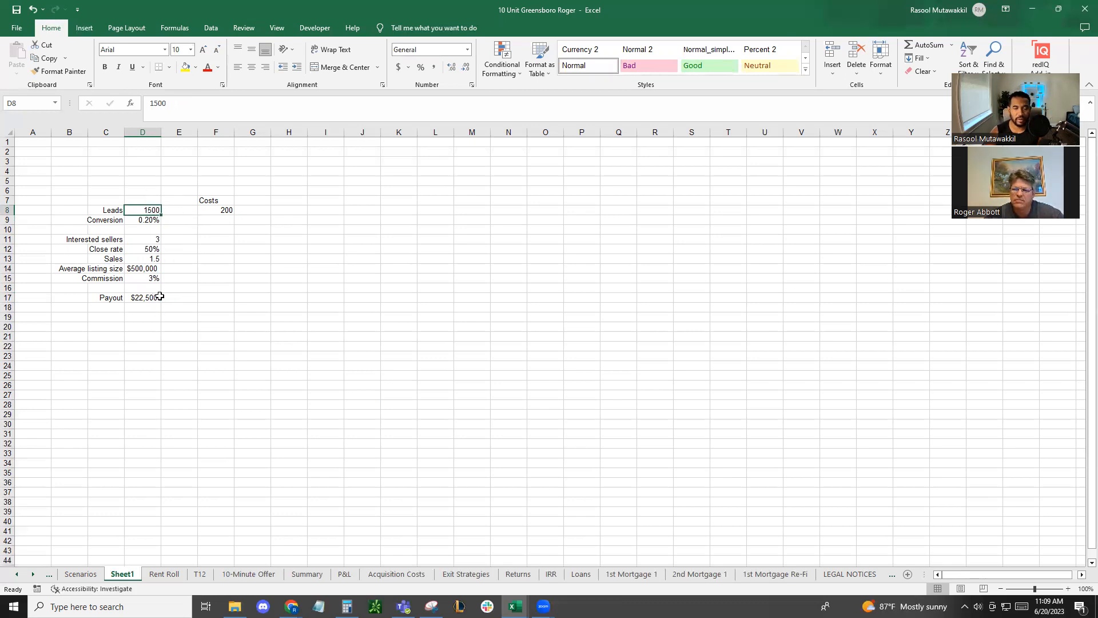
pyautogui.click(147, 218)
pyautogui.click(215, 217)
pyautogui.click(155, 213)
pyautogui.click(132, 297)
pyautogui.click(131, 308)
# Add a "Time in days" row in C19 with 90 in D19
pyautogui.click(107, 318)
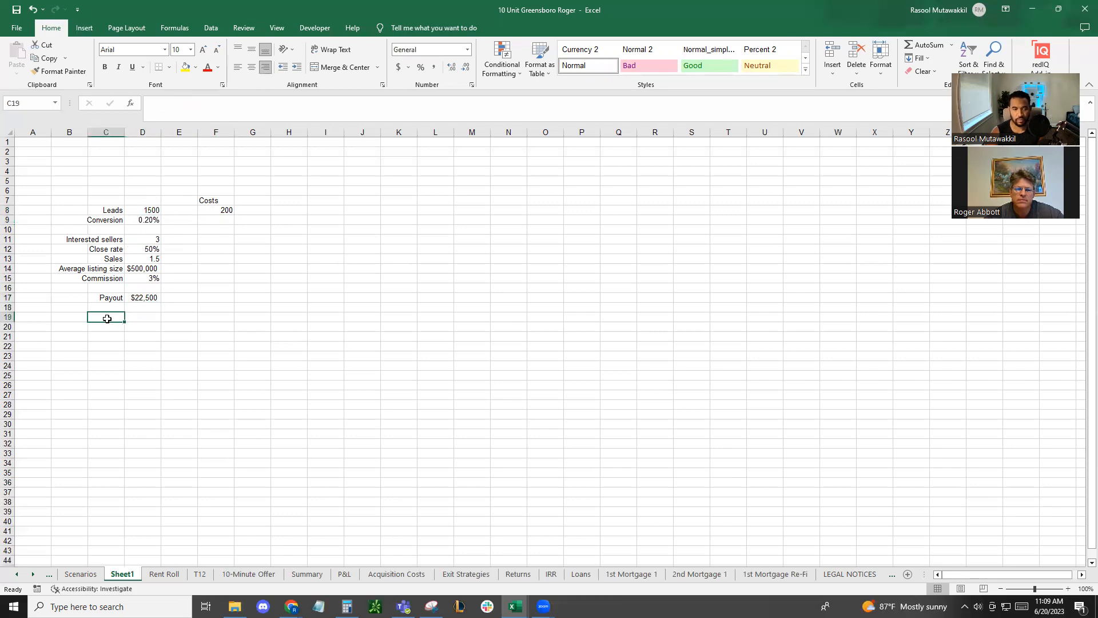
pyautogui.write('Time')
pyautogui.press('Tab')
pyautogui.write('90')
pyautogui.press('BackSpace')
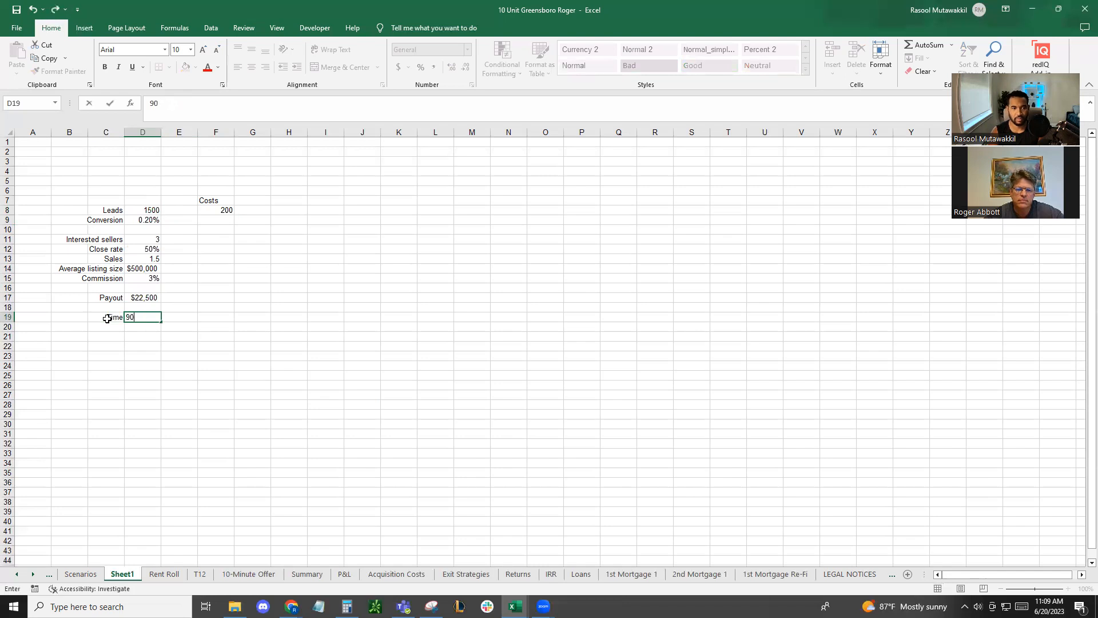
pyautogui.click(107, 319)
pyautogui.press('F2')
pyautogui.write('in days')
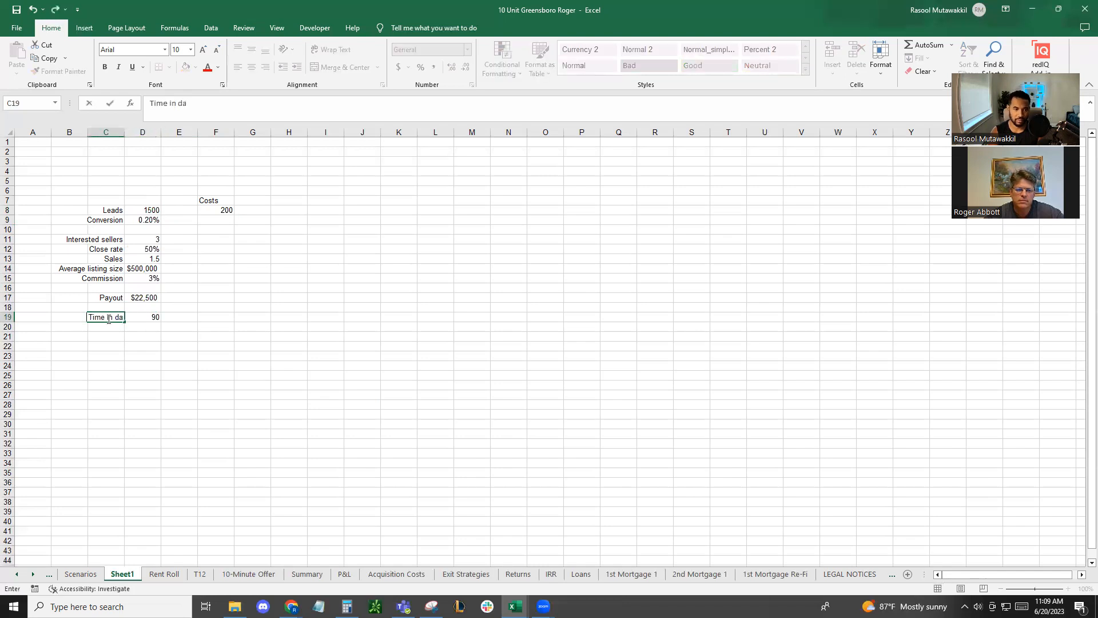
pyautogui.press('Tab')
pyautogui.press('Return')
pyautogui.press('Return')
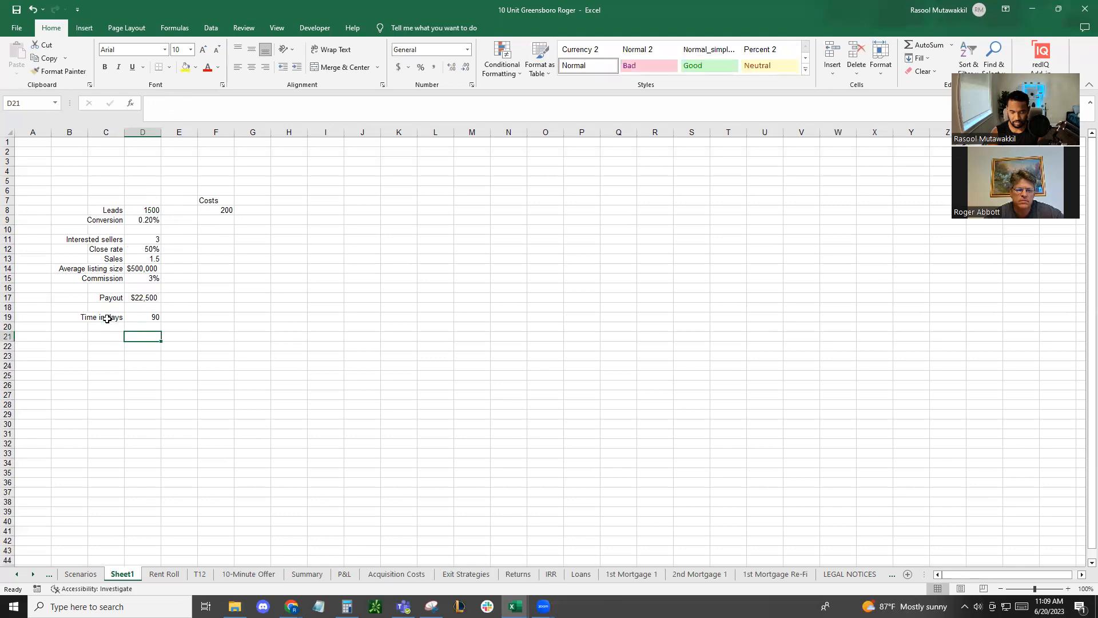
# Add a "Profit per day" row in C21 and calculate it in D21 by dividing payout by days with =D17/D19
pyautogui.write('Profit')
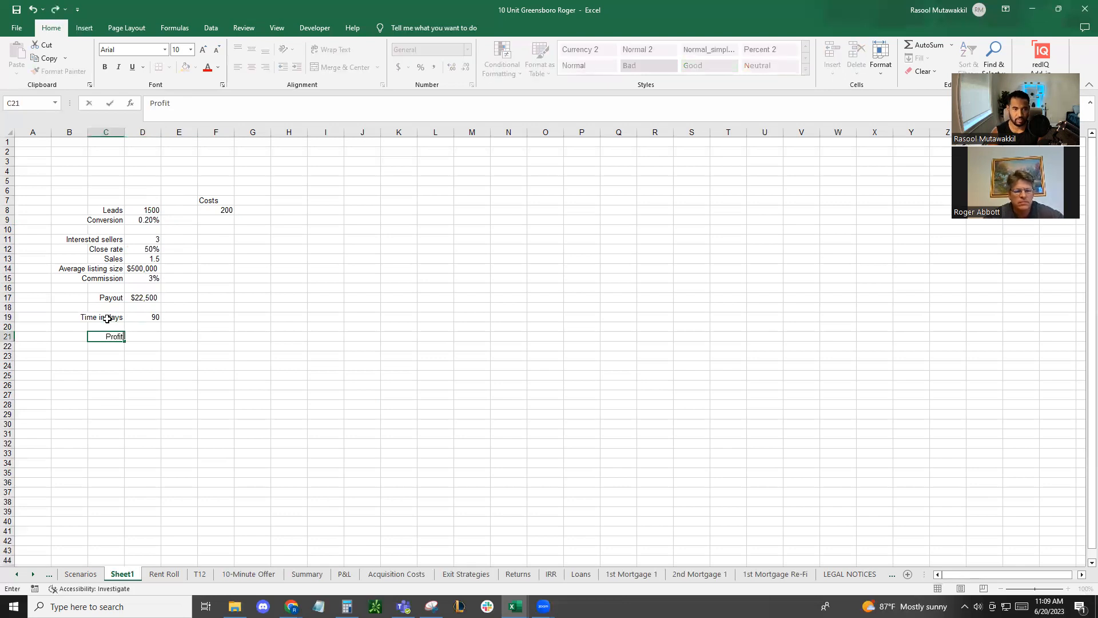
pyautogui.write(' per day')
pyautogui.press('Tab')
pyautogui.write('=')
pyautogui.click(150, 297)
pyautogui.write('/')
pyautogui.click(140, 317)
pyautogui.press('Return')
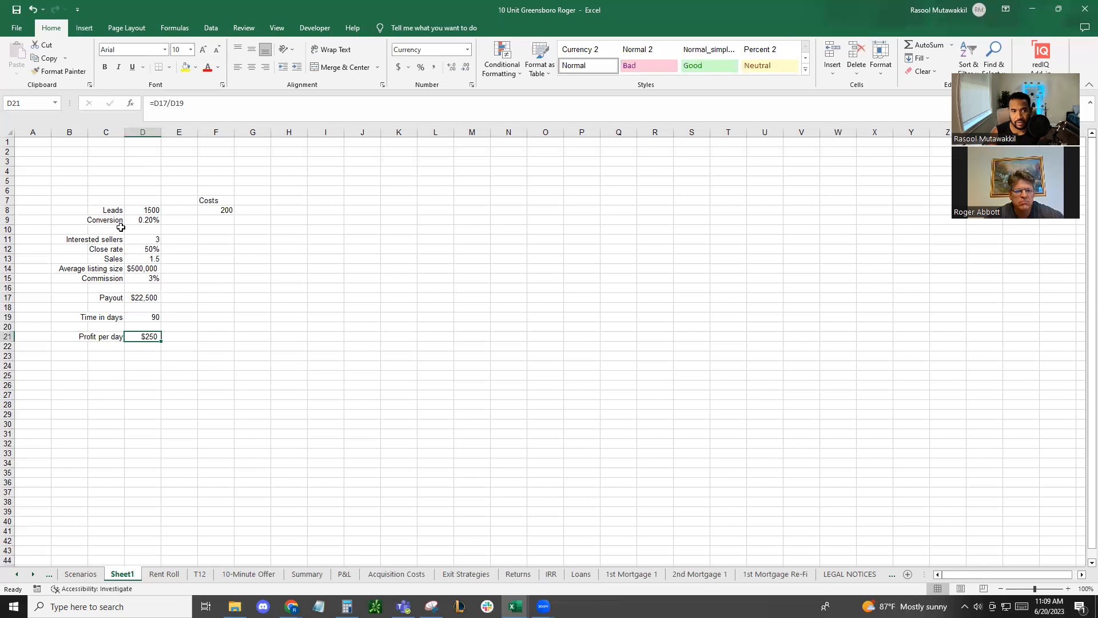
# Label the 200 cost as the purchase in G8
pyautogui.click(139, 213)
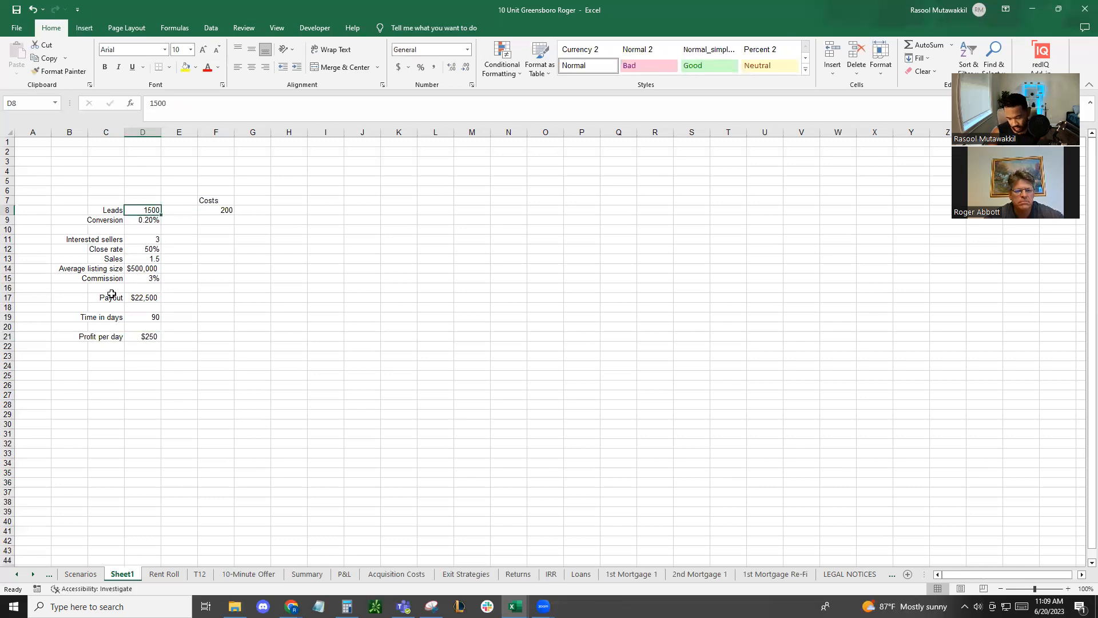
pyautogui.click(212, 212)
pyautogui.click(262, 213)
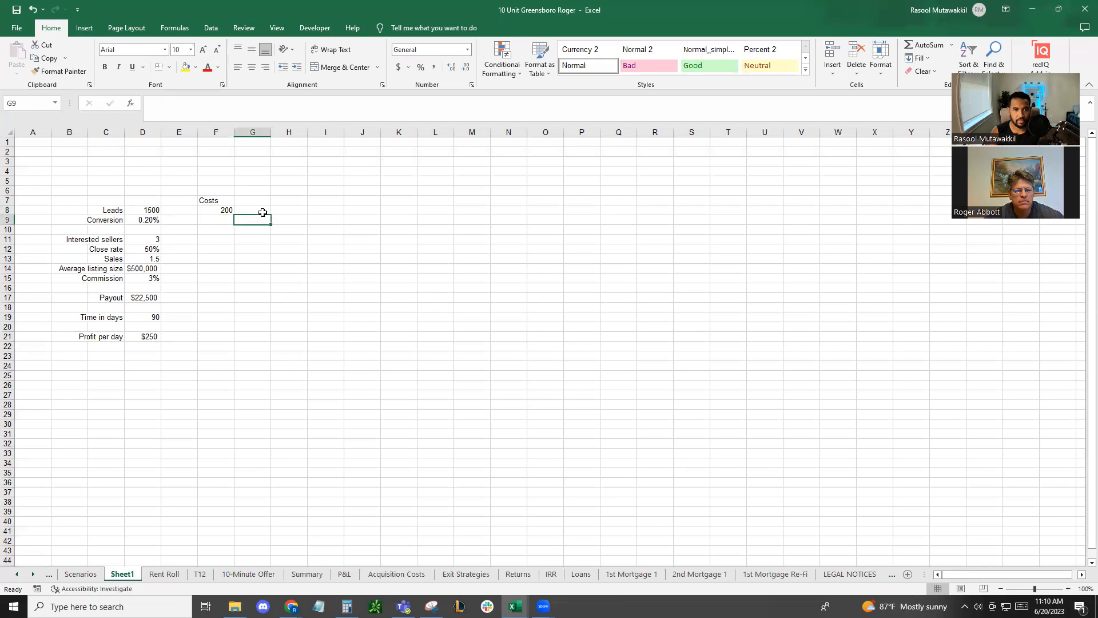
pyautogui.doubleClick(267, 211)
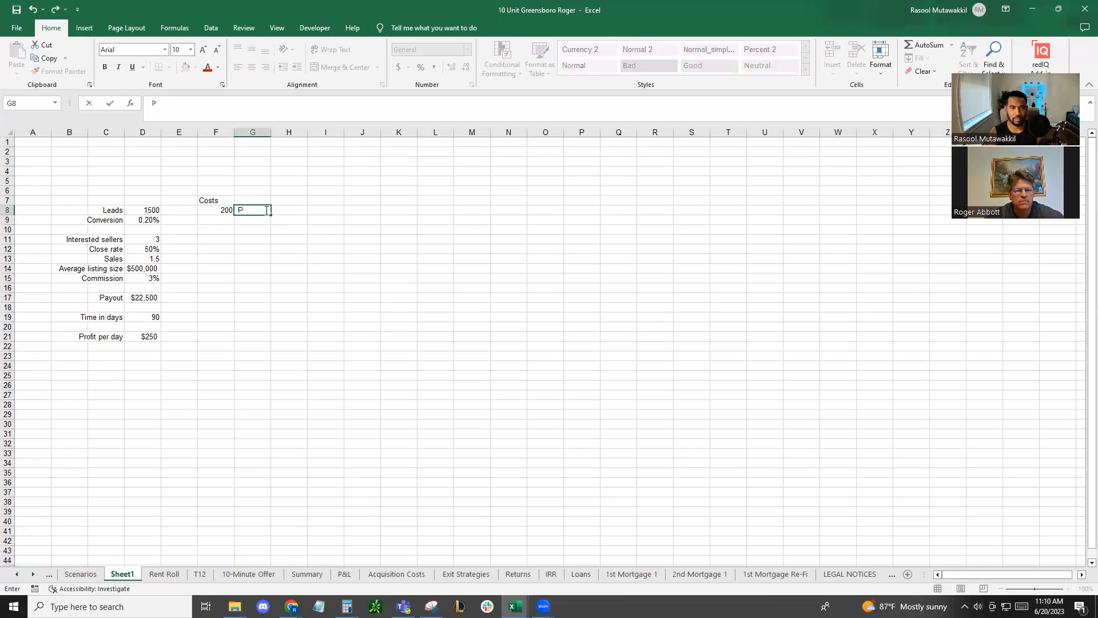
pyautogui.write('purhcas')
pyautogui.press('BackSpace')
pyautogui.press('BackSpace')
pyautogui.press('BackSpace')
pyautogui.press('BackSpace')
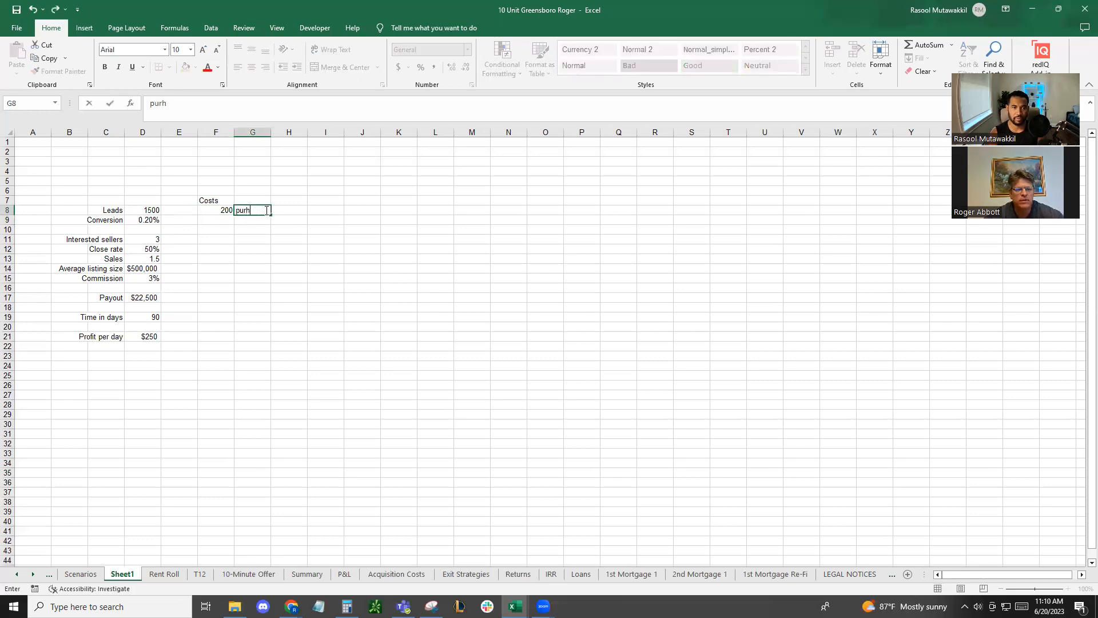
pyautogui.write('chas')
pyautogui.press('Return')
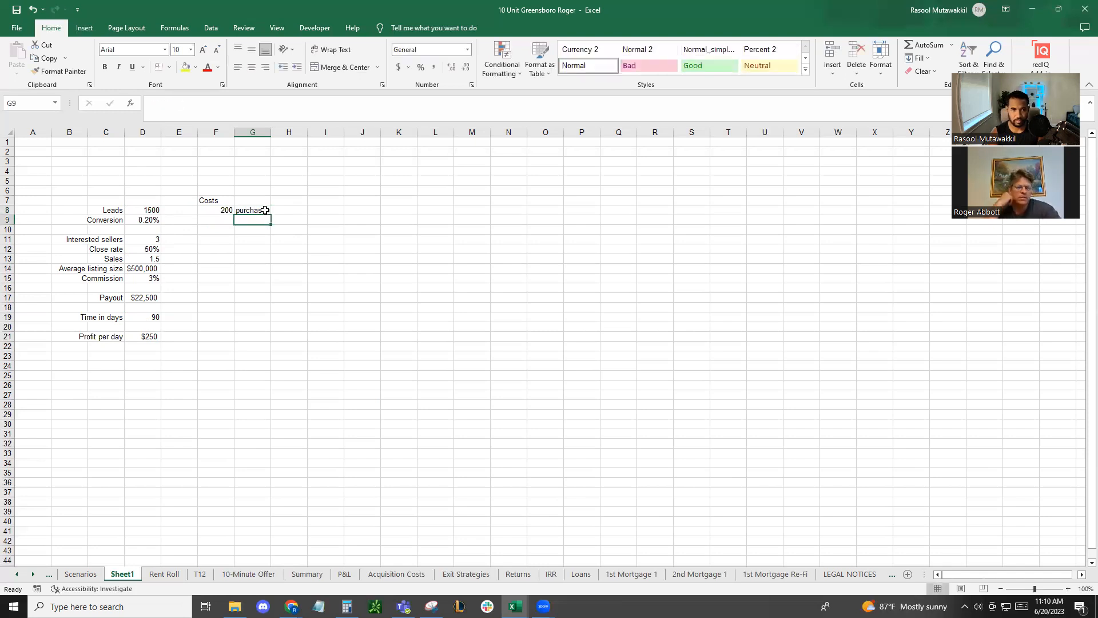
# Add a second cost line labelled "VA" in G9 with the amount 4.00 in F9
pyautogui.write('VA')
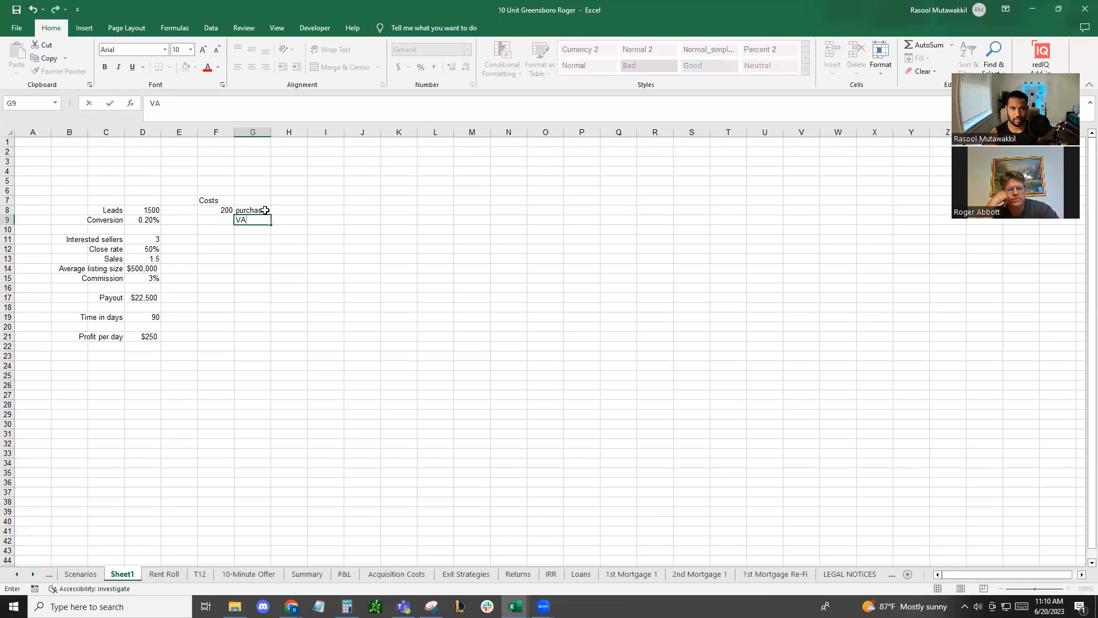
pyautogui.press('Left')
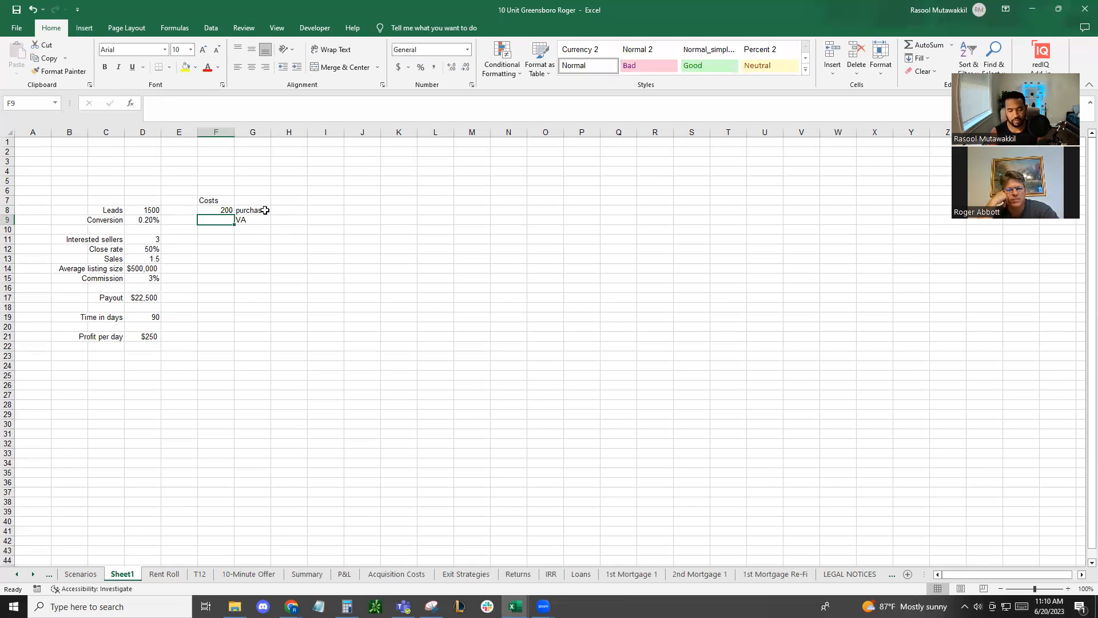
pyautogui.write('5')
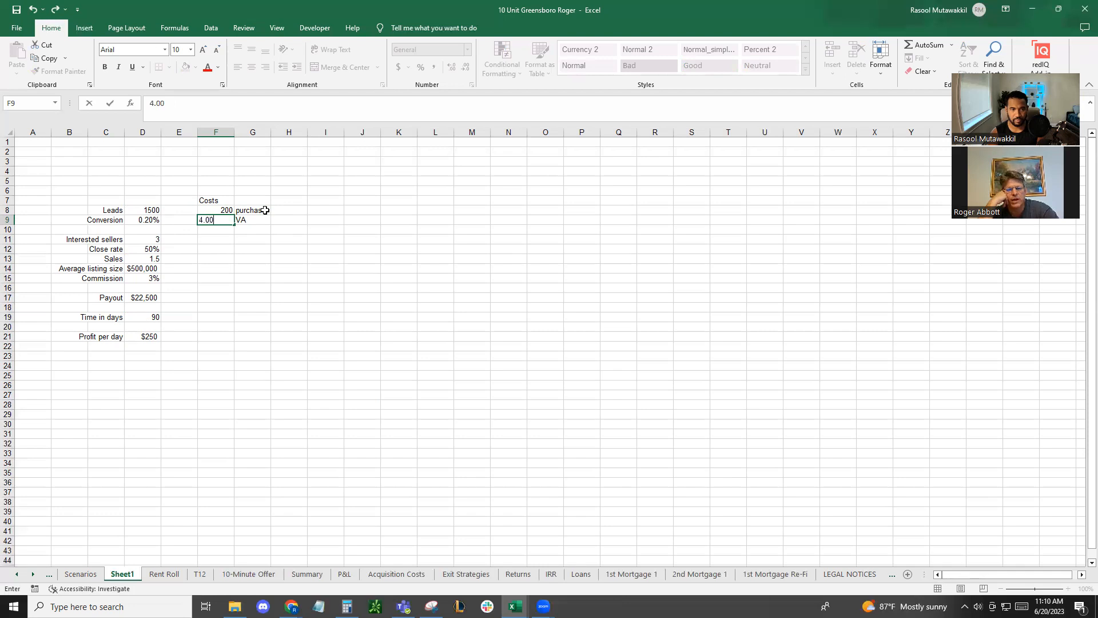
pyautogui.press('Tab')
pyautogui.press('Tab')
pyautogui.press('Return')
pyautogui.press('Tab')
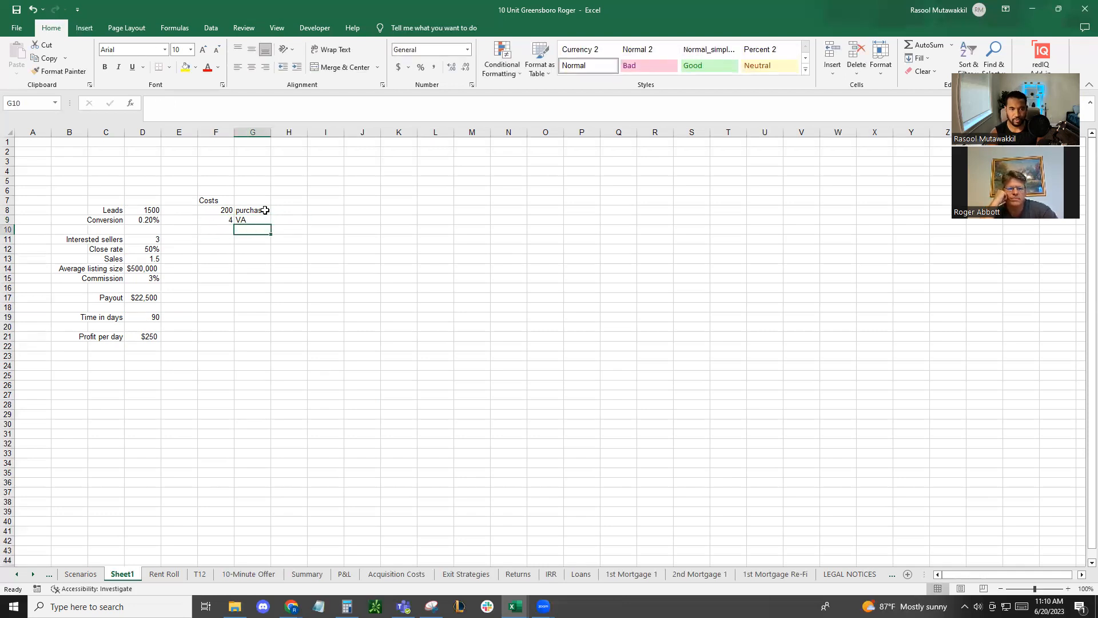
# Add a "weekly" cost line in G10 and calculate it in F10 from the VA rate with =F9*8*5
pyautogui.write('weekly')
pyautogui.press('Left')
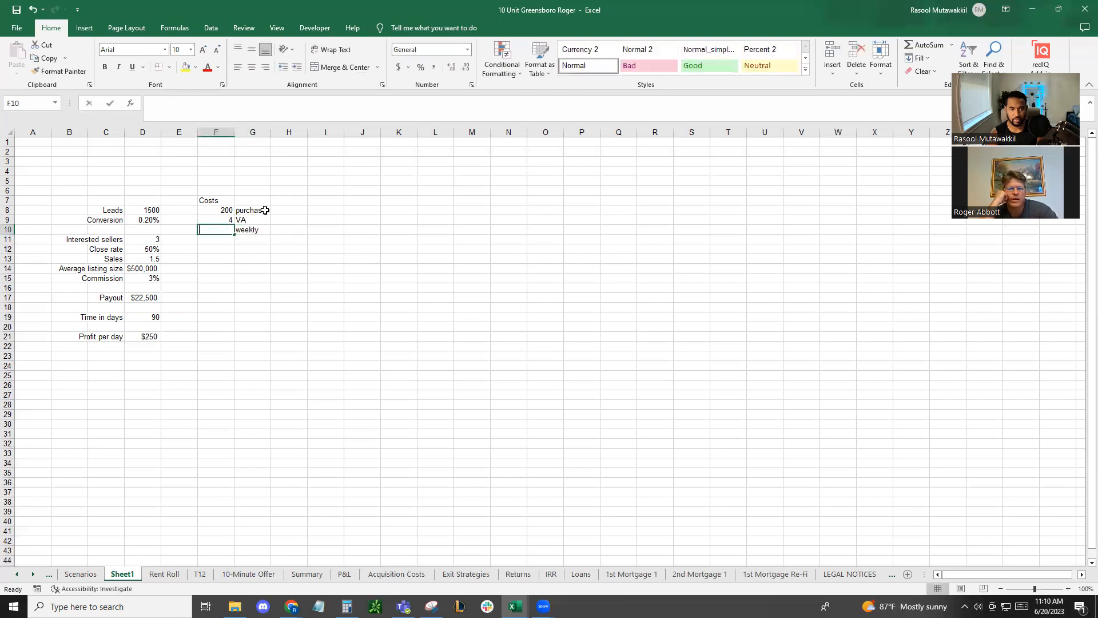
pyautogui.write('=')
pyautogui.click(225, 221)
pyautogui.write('*')
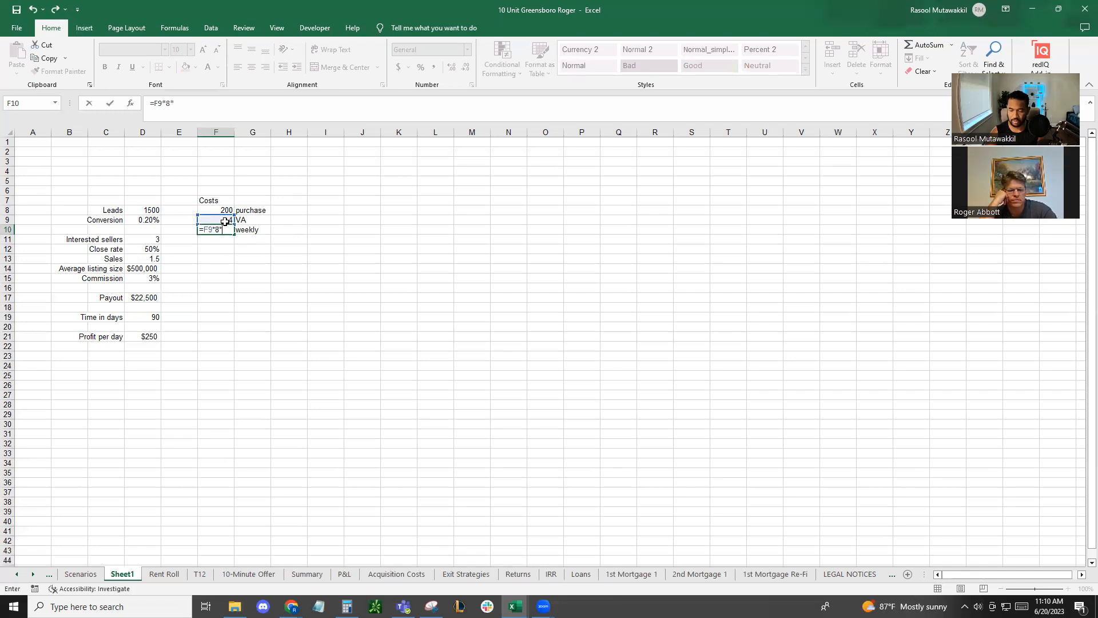
pyautogui.write('8*5')
pyautogui.press('Return')
pyautogui.click(221, 228)
pyautogui.click(219, 222)
pyautogui.click(223, 229)
pyautogui.click(226, 241)
# Add a "monthly" cost line in G11, calculate it in F11 with =F10*52/12, and format the amount as currency
pyautogui.click(248, 240)
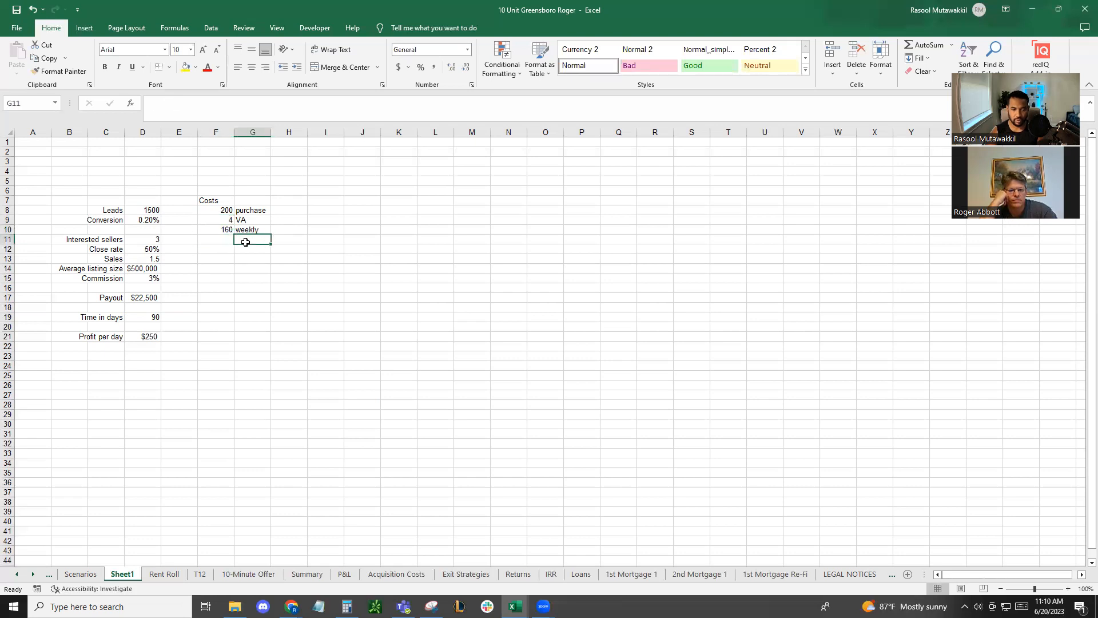
pyautogui.write('monthly')
pyautogui.press('Left')
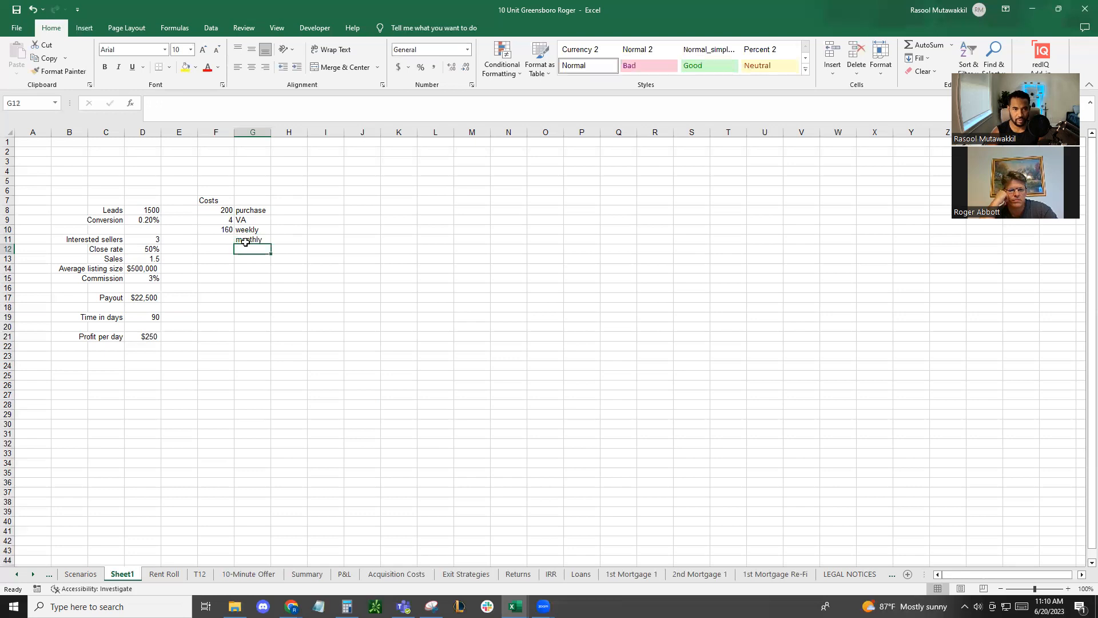
pyautogui.write('=')
pyautogui.click(220, 229)
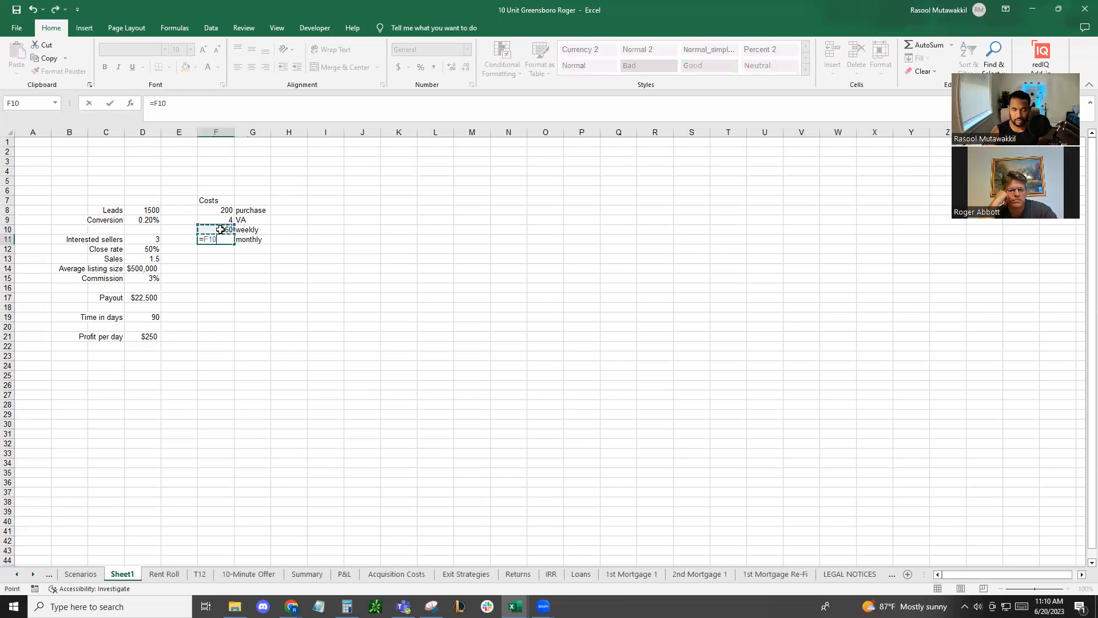
pyautogui.write('*52/12')
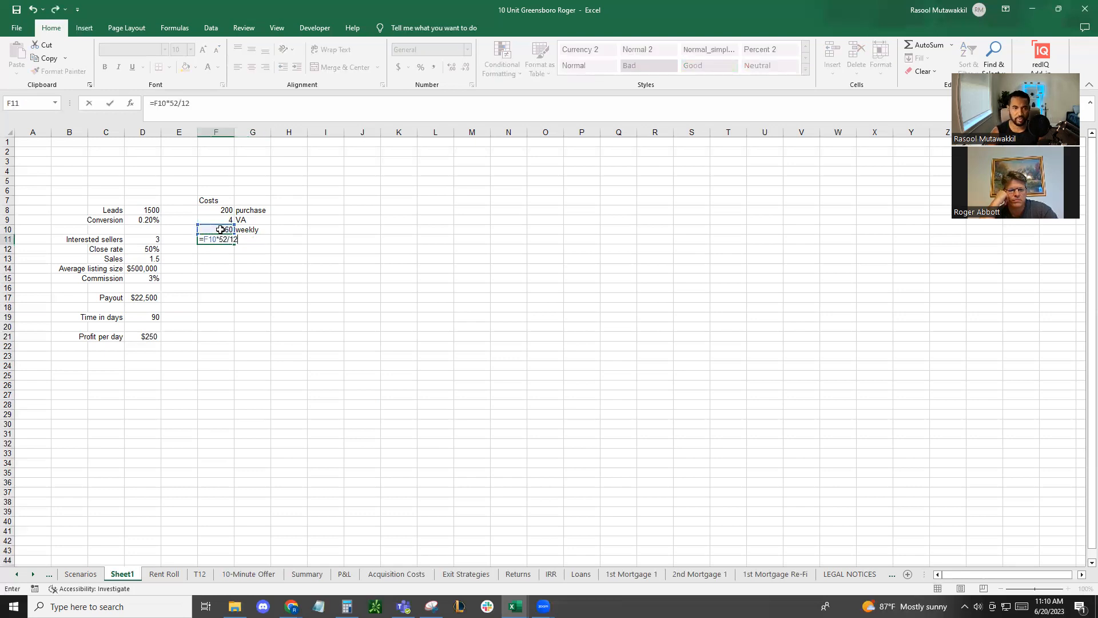
pyautogui.press('Return')
pyautogui.click(227, 239)
pyautogui.hotkey('ctrl', 'shift', '4')
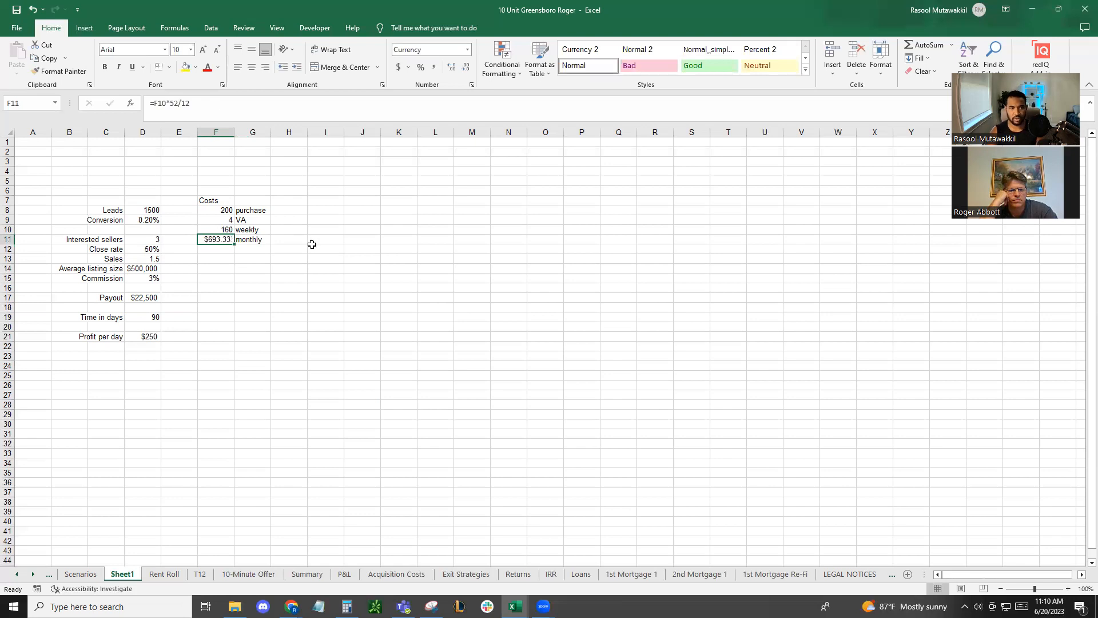
pyautogui.click(227, 252)
pyautogui.click(228, 237)
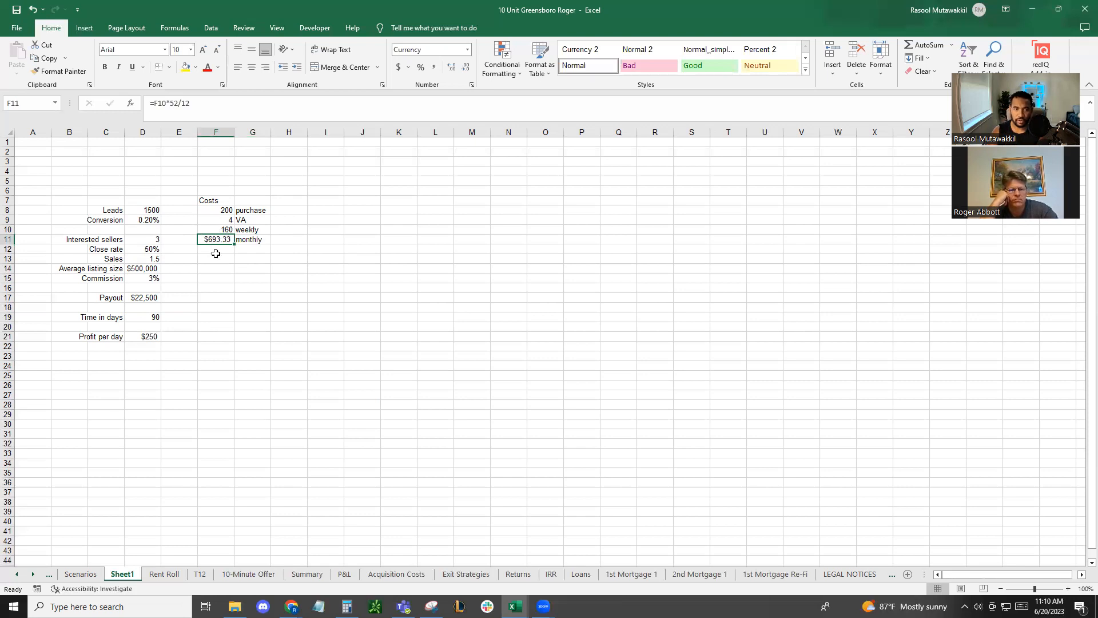
pyautogui.click(118, 335)
pyautogui.click(154, 317)
pyautogui.click(244, 229)
pyautogui.click(232, 221)
pyautogui.moveTo(232, 230); pyautogui.dragTo(247, 238)
pyautogui.click(229, 239)
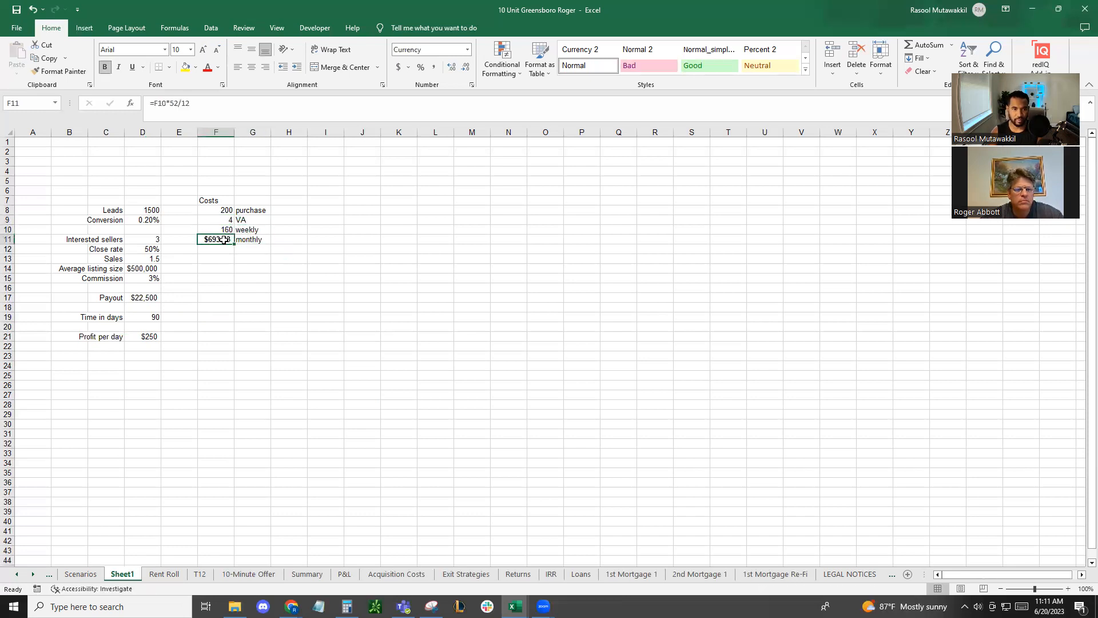
pyautogui.click(252, 278)
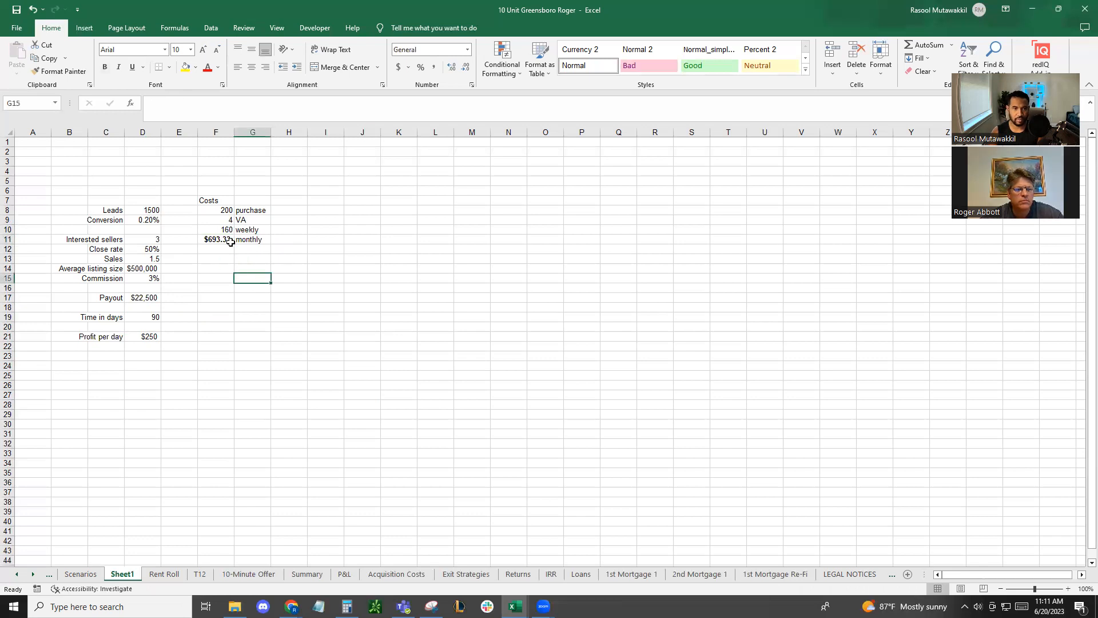
# Move the weekly and monthly cost lines down one row to F11:G12
pyautogui.moveTo(226, 230); pyautogui.dragTo(251, 239)
pyautogui.hotkey('ctrl', 'c')
pyautogui.click(231, 239)
pyautogui.press('Escape')
pyautogui.moveTo(228, 229); pyautogui.dragTo(247, 239)
pyautogui.hotkey('ctrl', 'c')
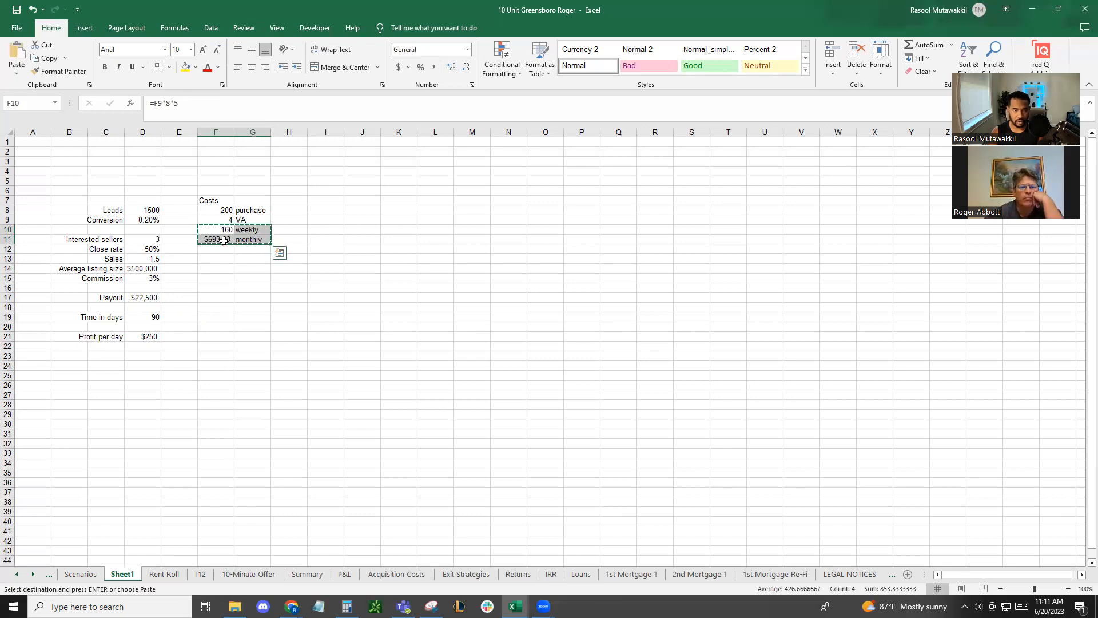
pyautogui.click(226, 240)
pyautogui.hotkey('ctrl', 'v')
# Add a "daily" cost line in G10 and calculate it in F10 with =4*8
pyautogui.click(220, 230)
pyautogui.press('Right')
pyautogui.write('daily')
pyautogui.click(220, 230)
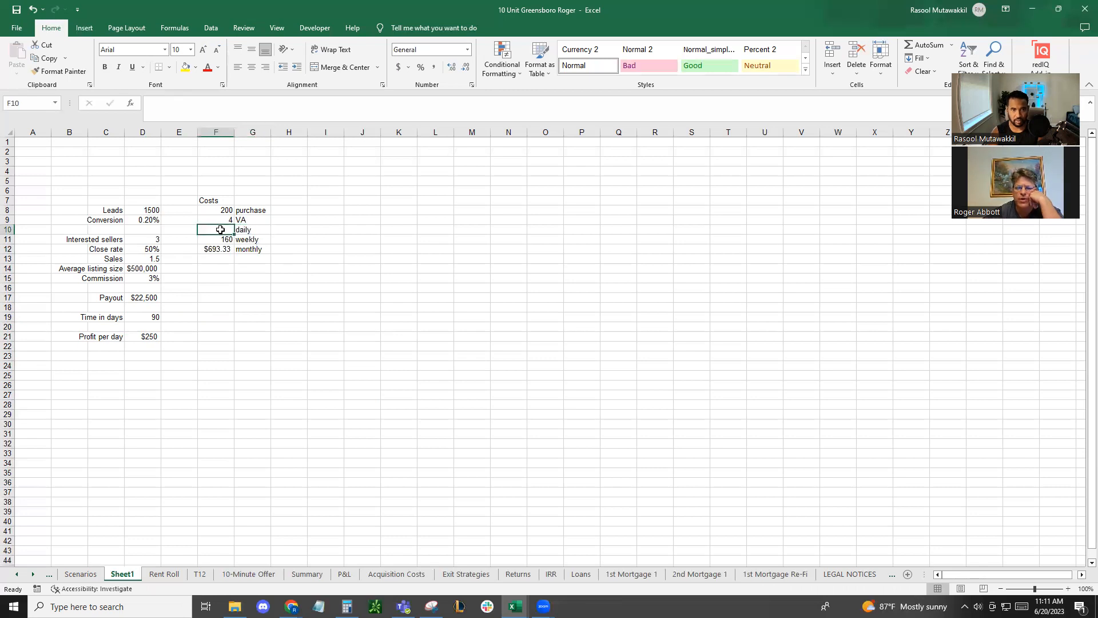
pyautogui.write('=')
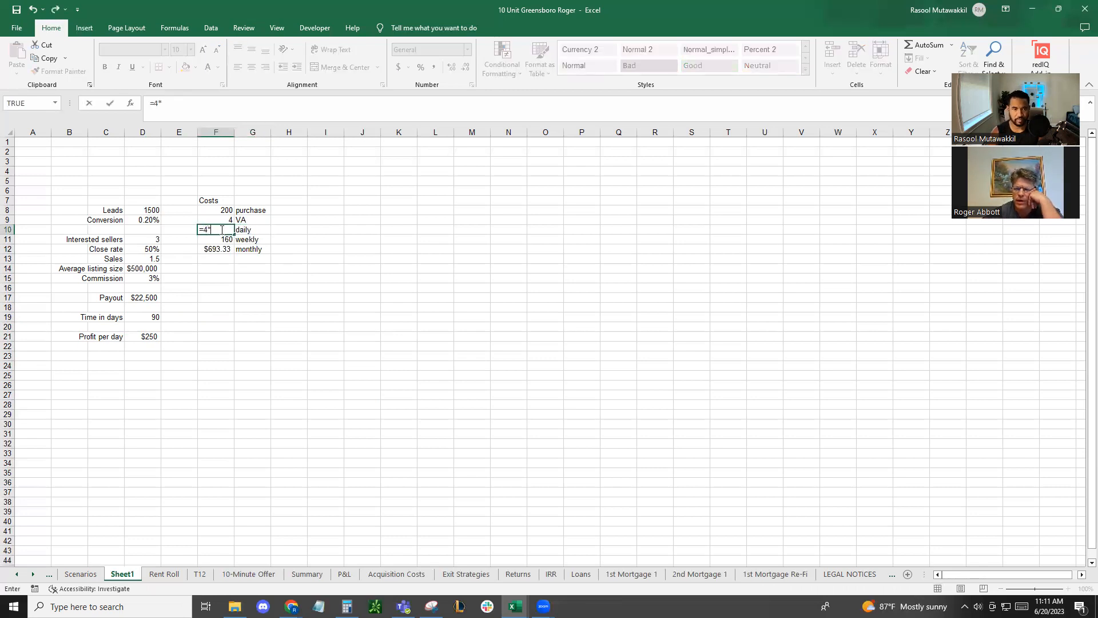
pyautogui.write('4*')
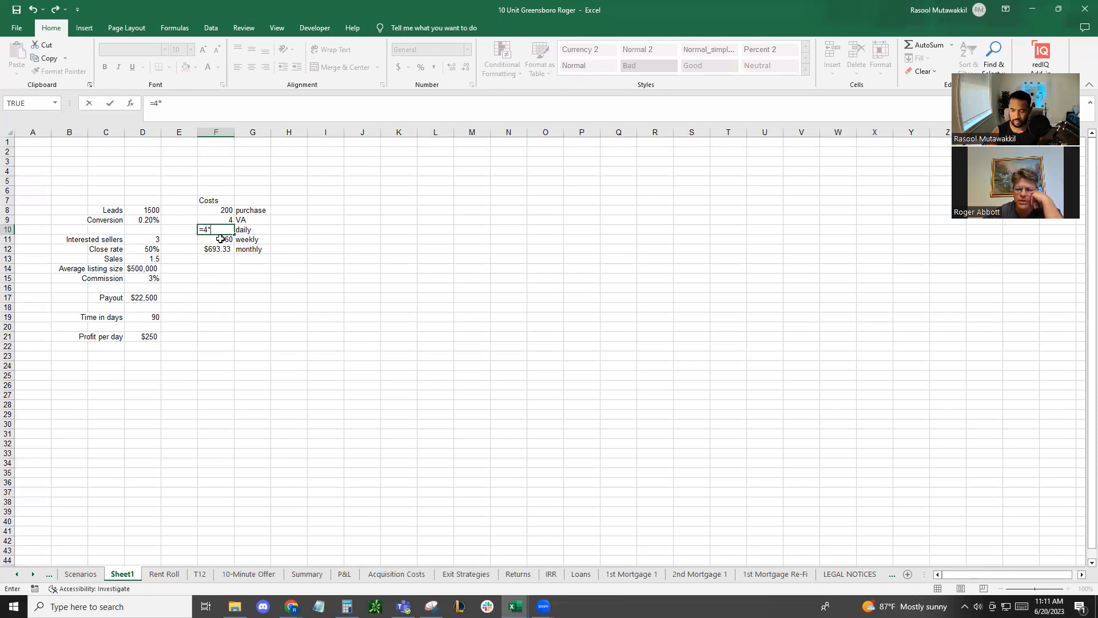
pyautogui.write('8')
pyautogui.press('Return')
# Calculate the VA cost over the whole period in F19 with =F10*D19 and format it as currency
pyautogui.click(203, 315)
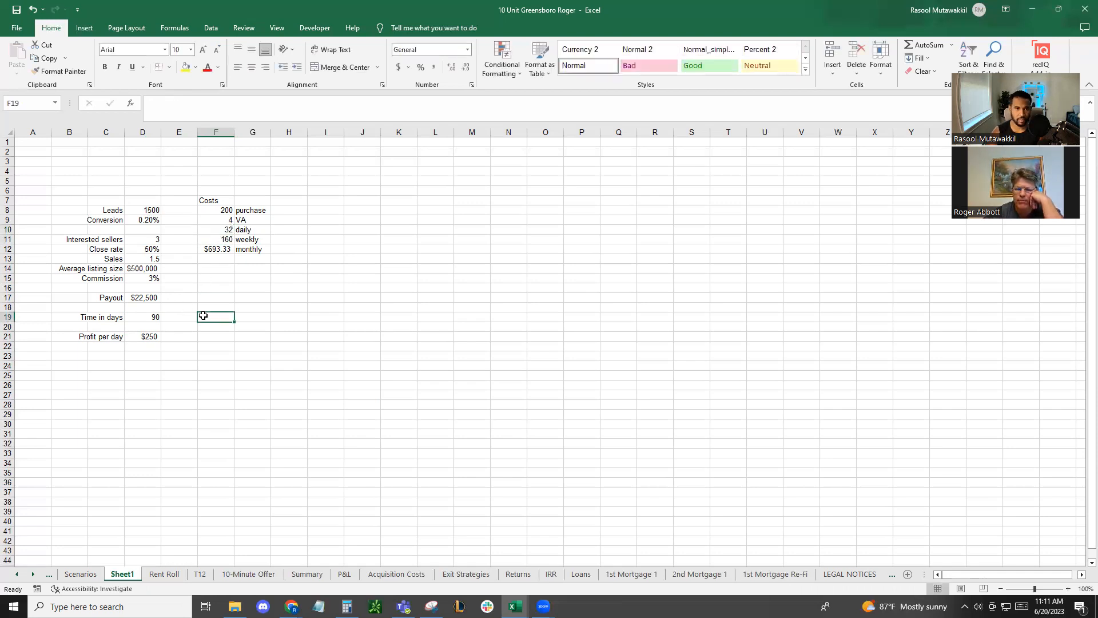
pyautogui.write('=')
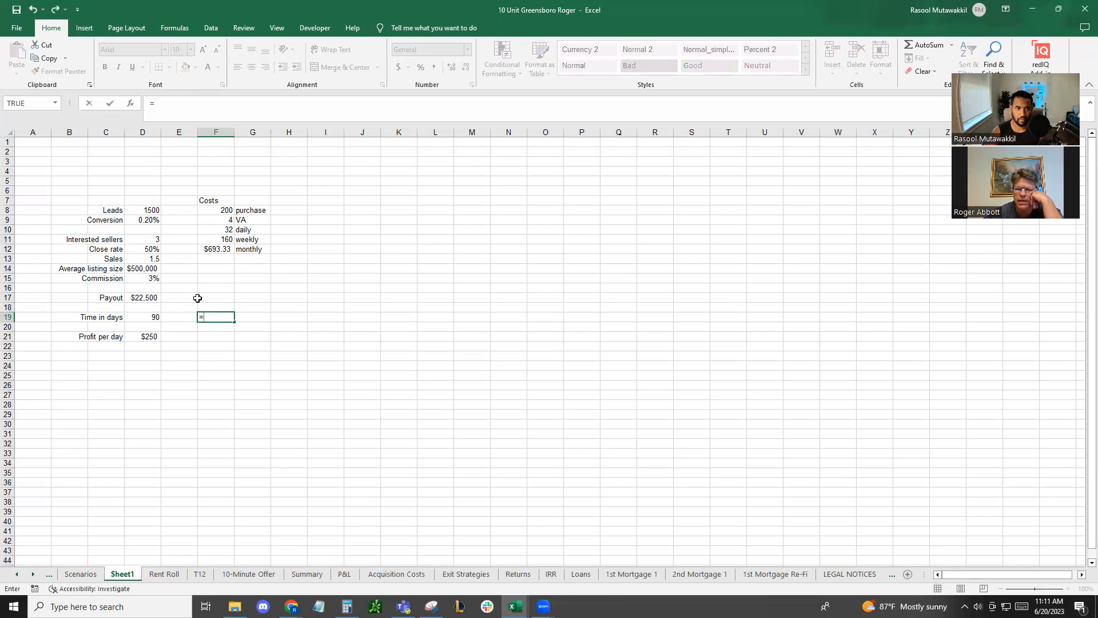
pyautogui.click(223, 230)
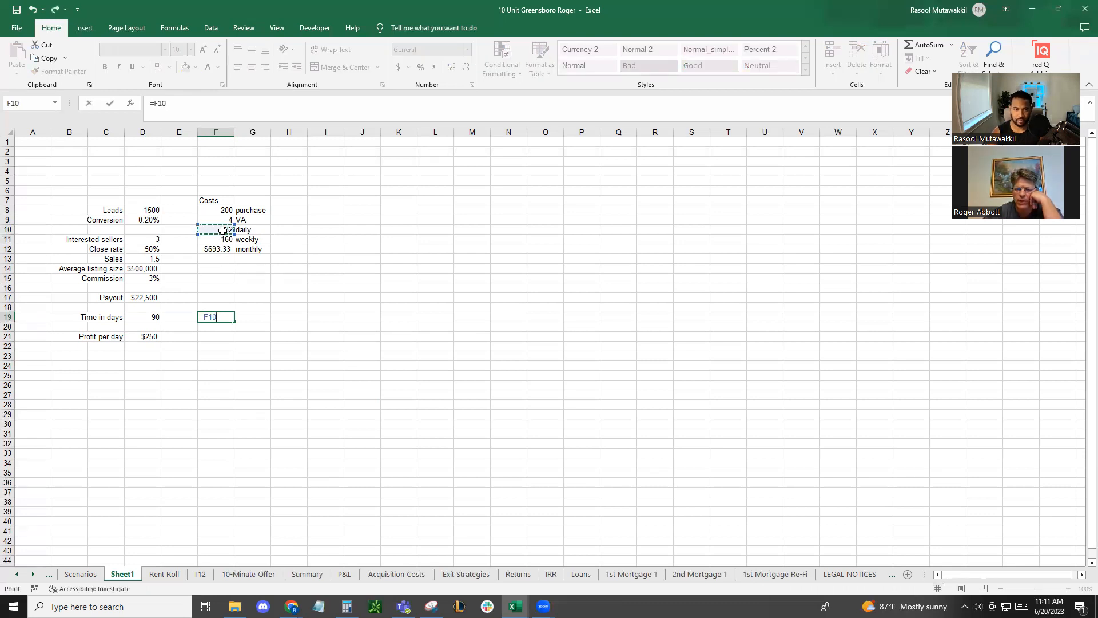
pyautogui.write('*')
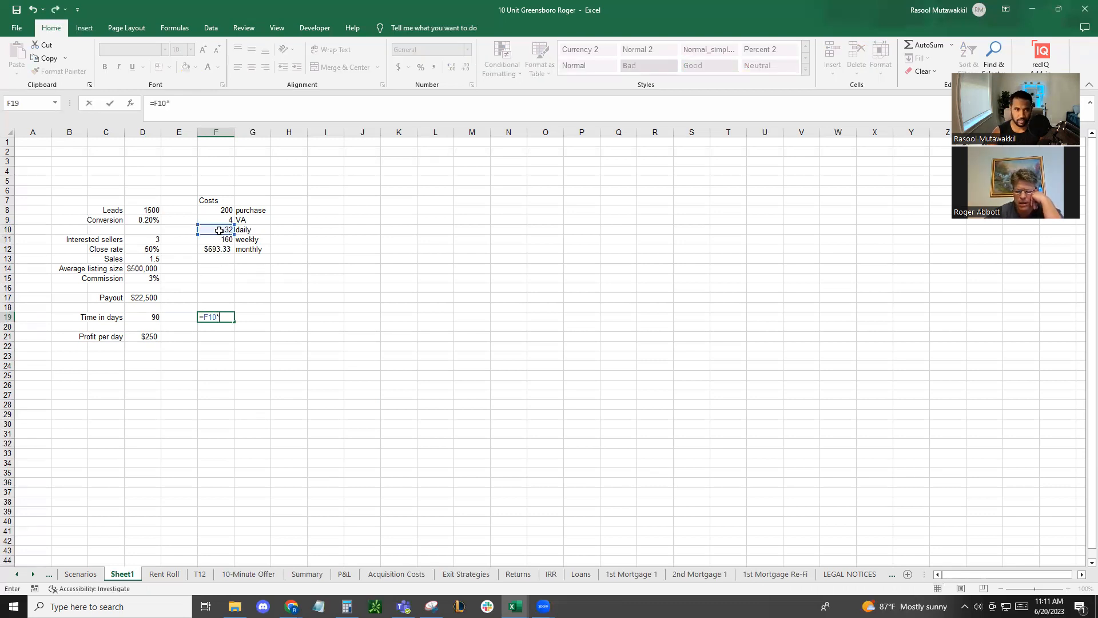
pyautogui.click(152, 319)
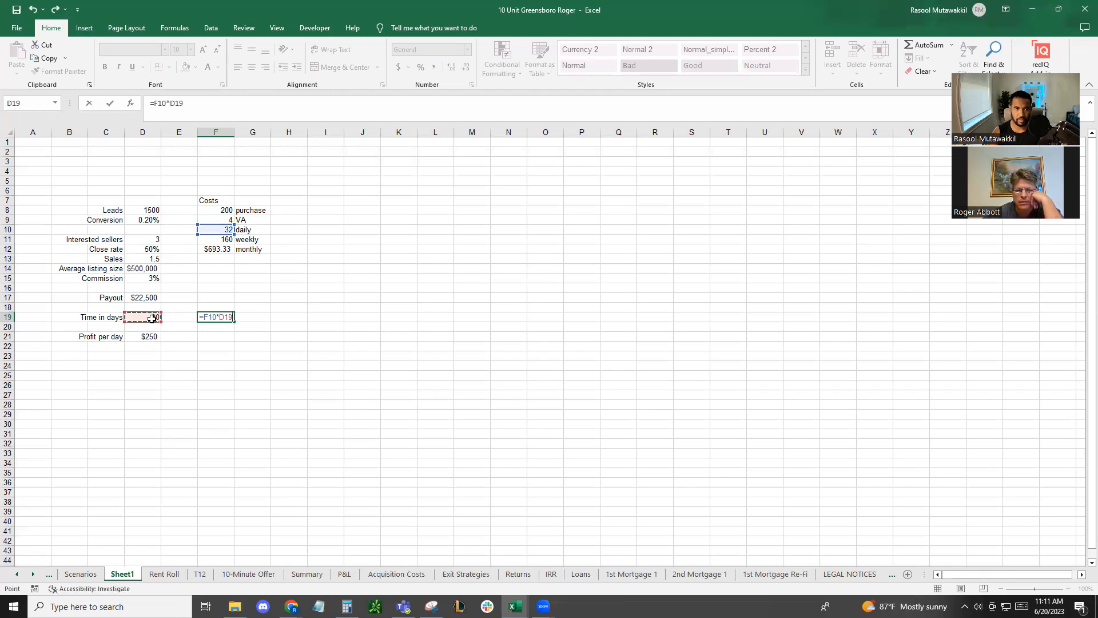
pyautogui.press('Tab')
pyautogui.click(213, 317)
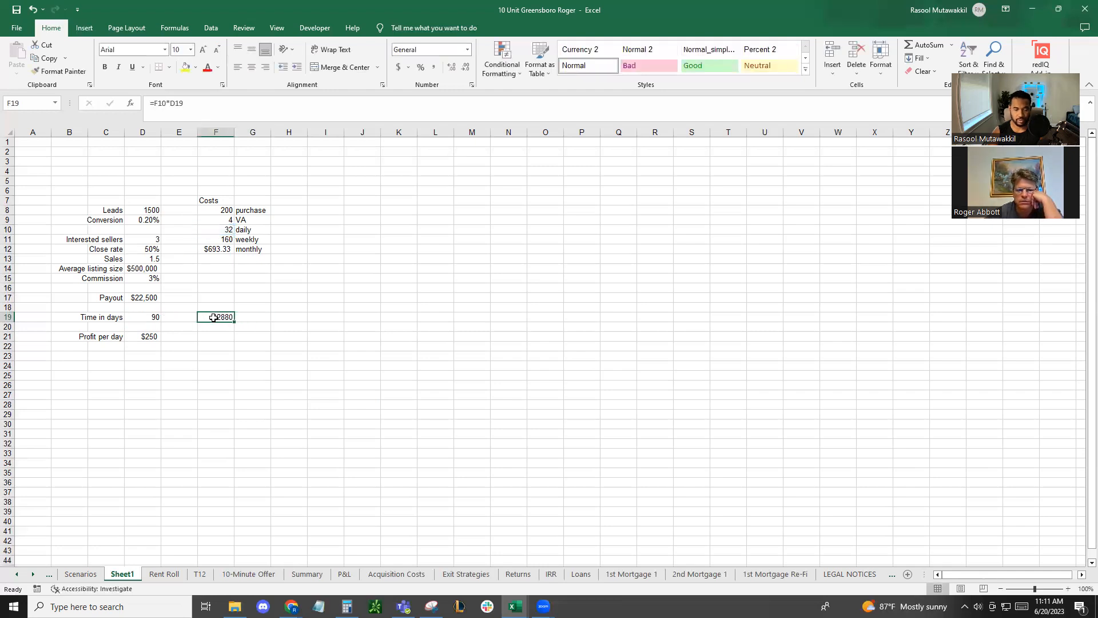
pyautogui.hotkey('ctrl', 'shift', '4')
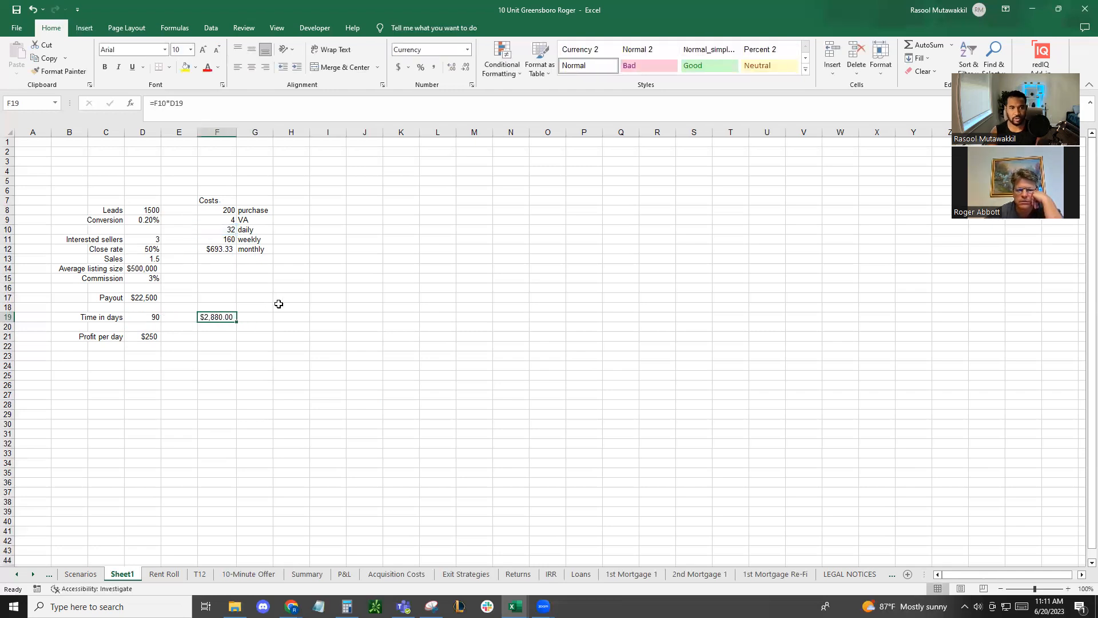
# Review the payout and compare the number of leads in D8 with the purchase cost in F8
pyautogui.click(216, 296)
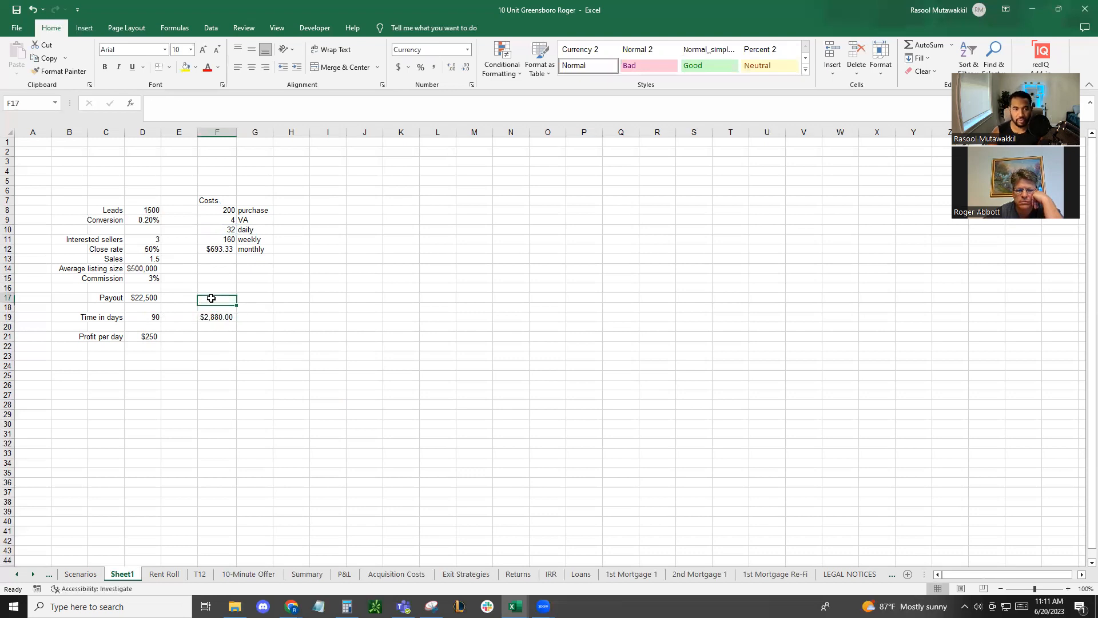
pyautogui.click(139, 298)
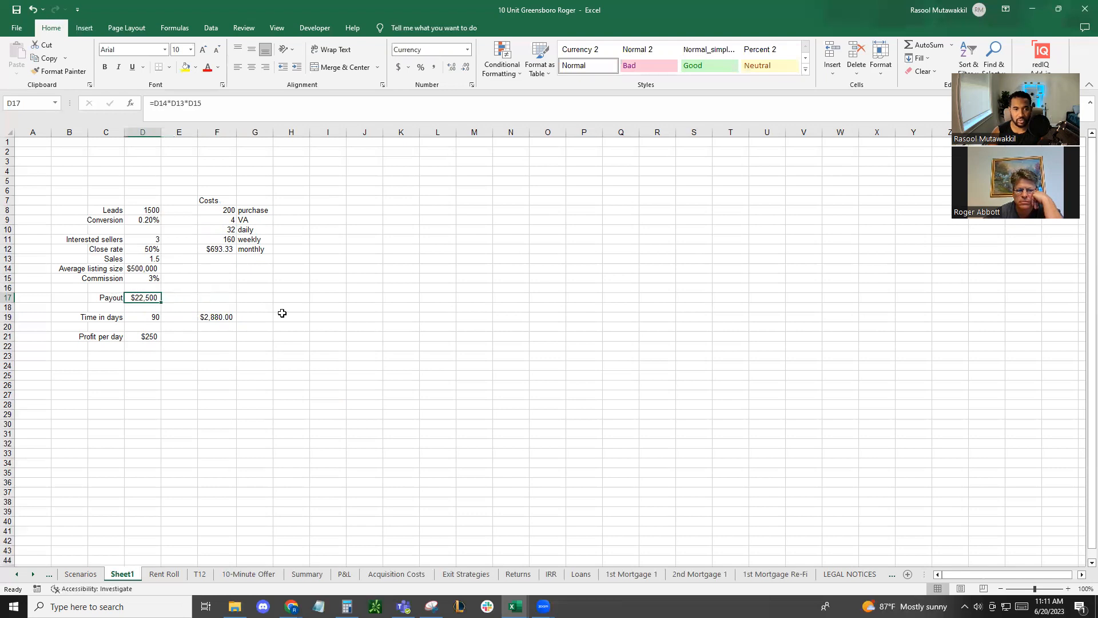
pyautogui.click(212, 300)
pyautogui.click(215, 212)
pyautogui.click(152, 210)
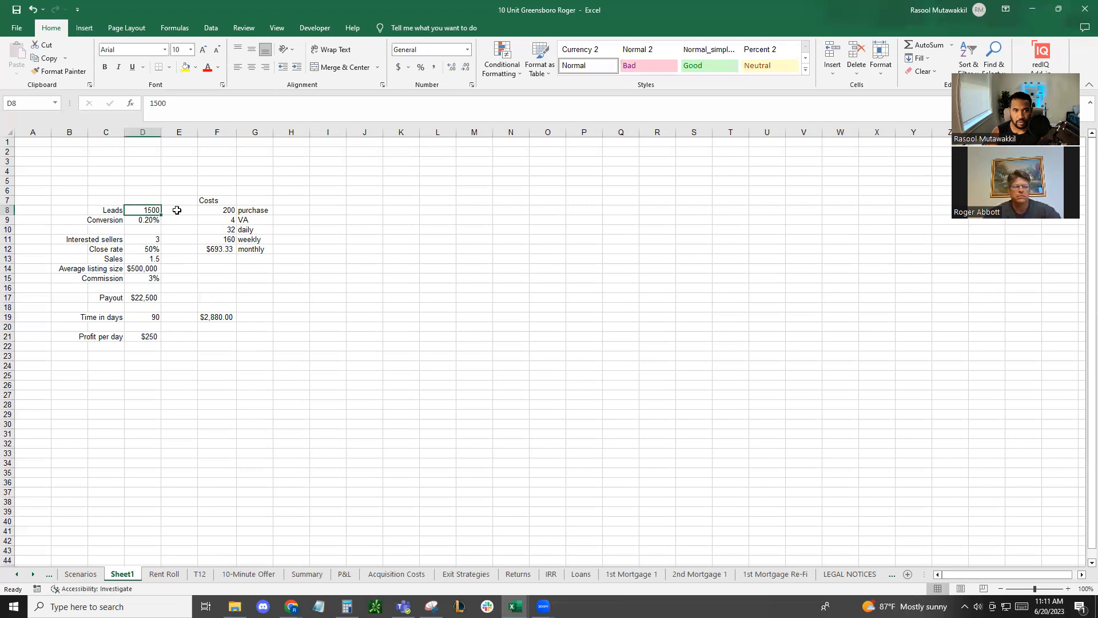
pyautogui.click(210, 209)
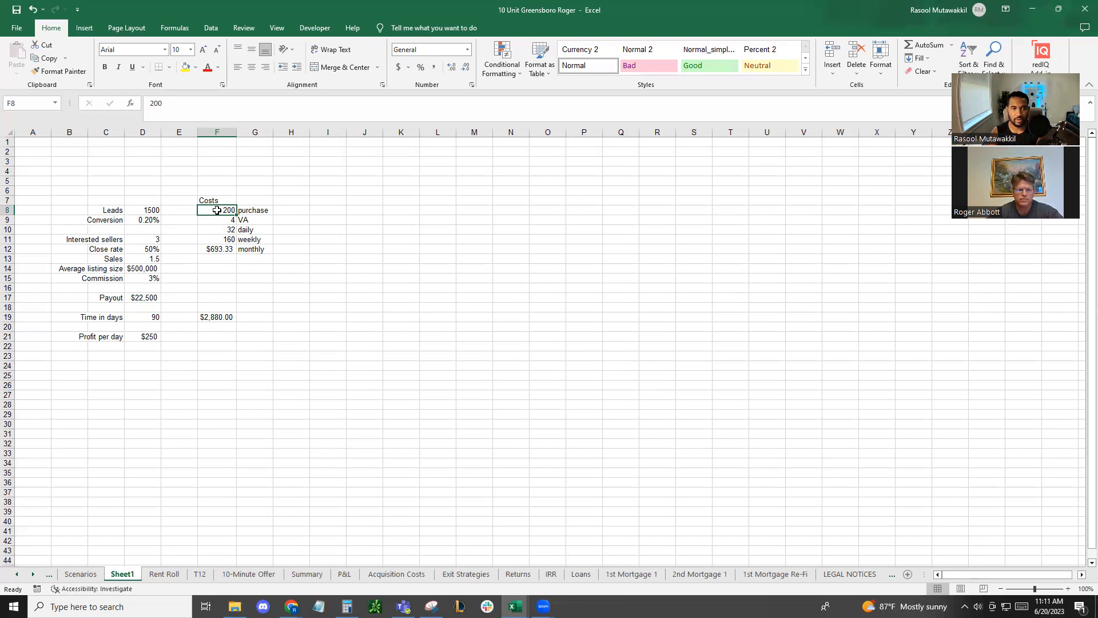
pyautogui.click(153, 212)
pyautogui.click(223, 210)
pyautogui.click(142, 209)
pyautogui.click(222, 210)
pyautogui.click(149, 210)
# Turn the purchase cost in F8 into a cost per lead with =200/1500 and format it as currency
pyautogui.click(227, 211)
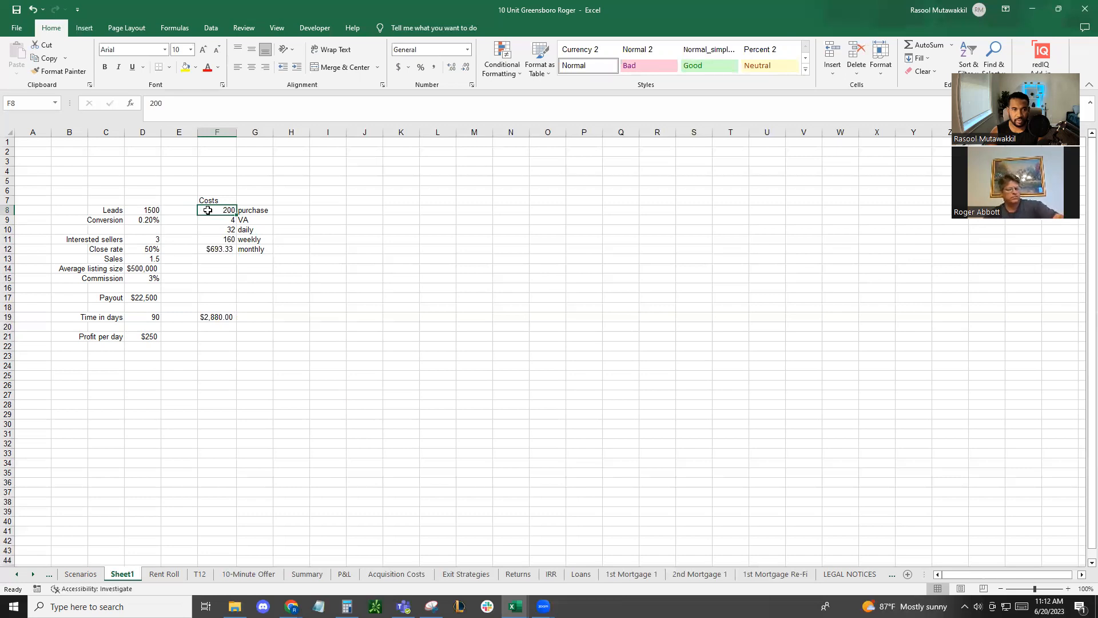
pyautogui.write('=')
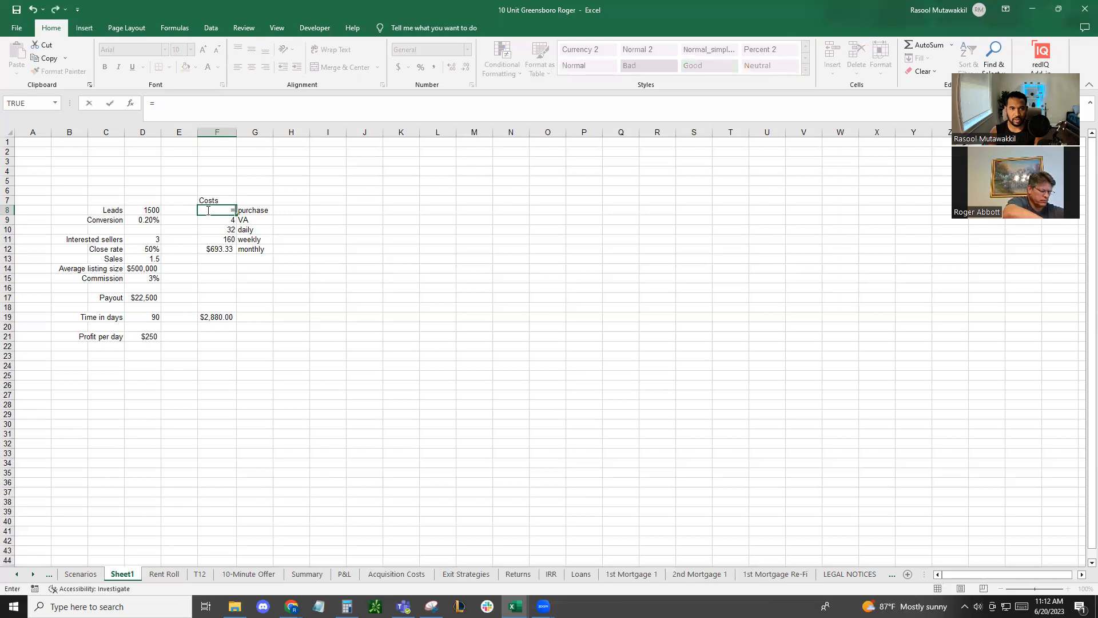
pyautogui.write('200/15')
pyautogui.write('00')
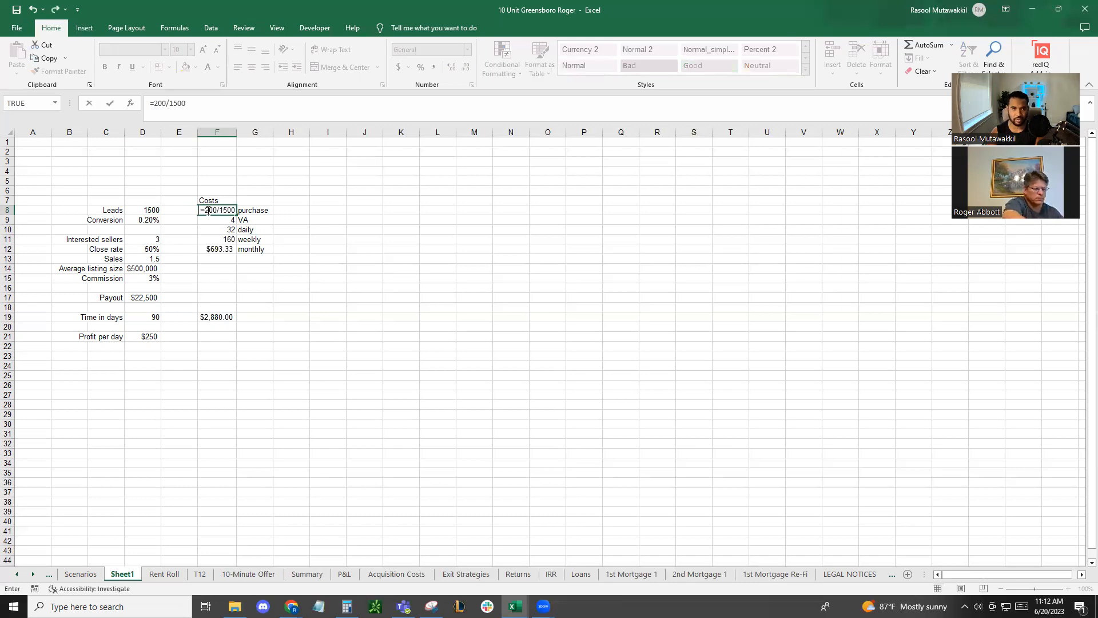
pyautogui.press('Return')
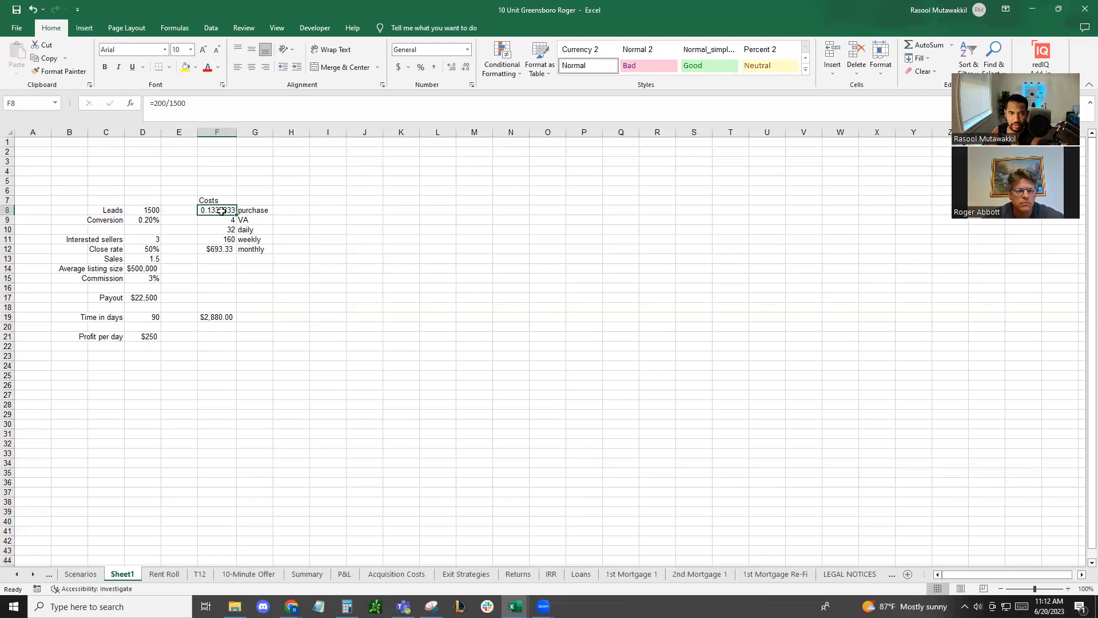
pyautogui.hotkey('ctrl', 'shift', '4')
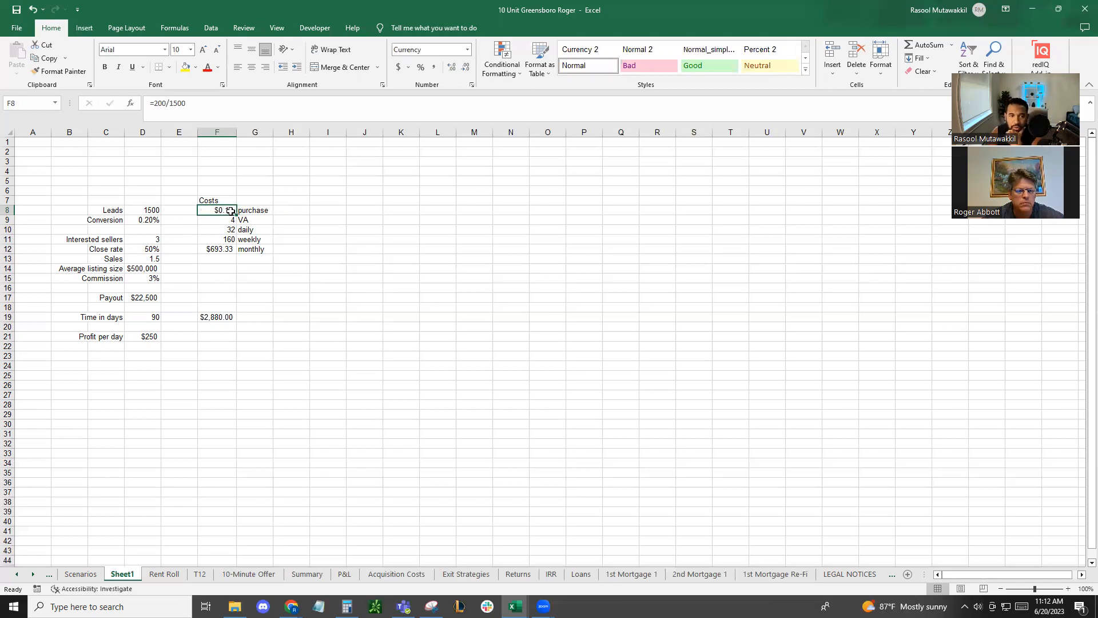
# Try to calculate the number of leads in D8 from the purchase cost with =200/1500*F8
pyautogui.click(148, 210)
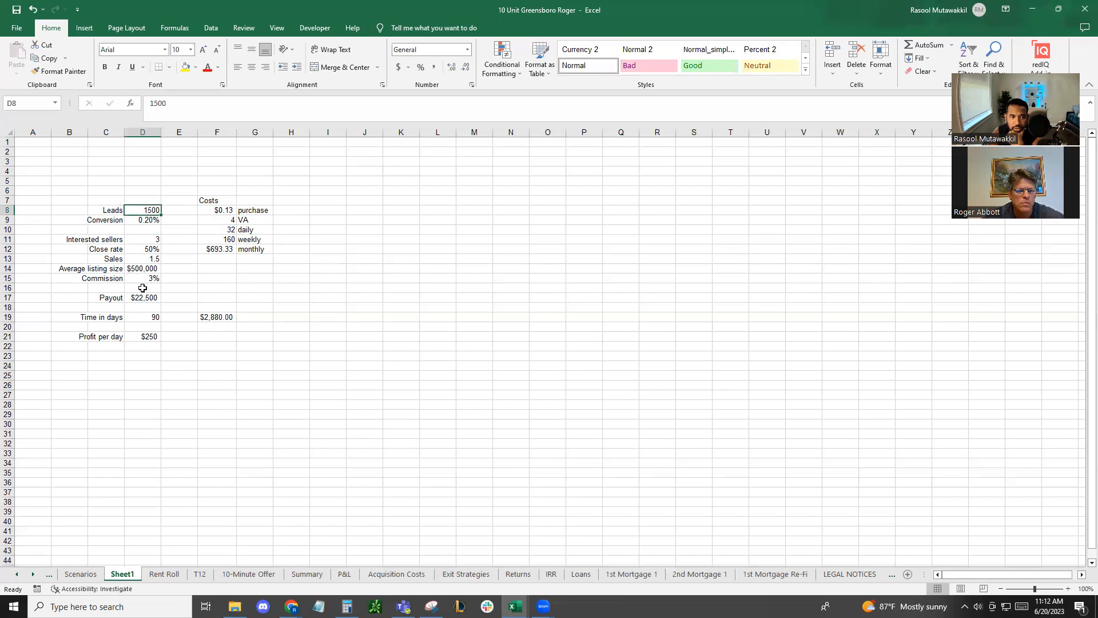
pyautogui.click(148, 220)
pyautogui.click(152, 210)
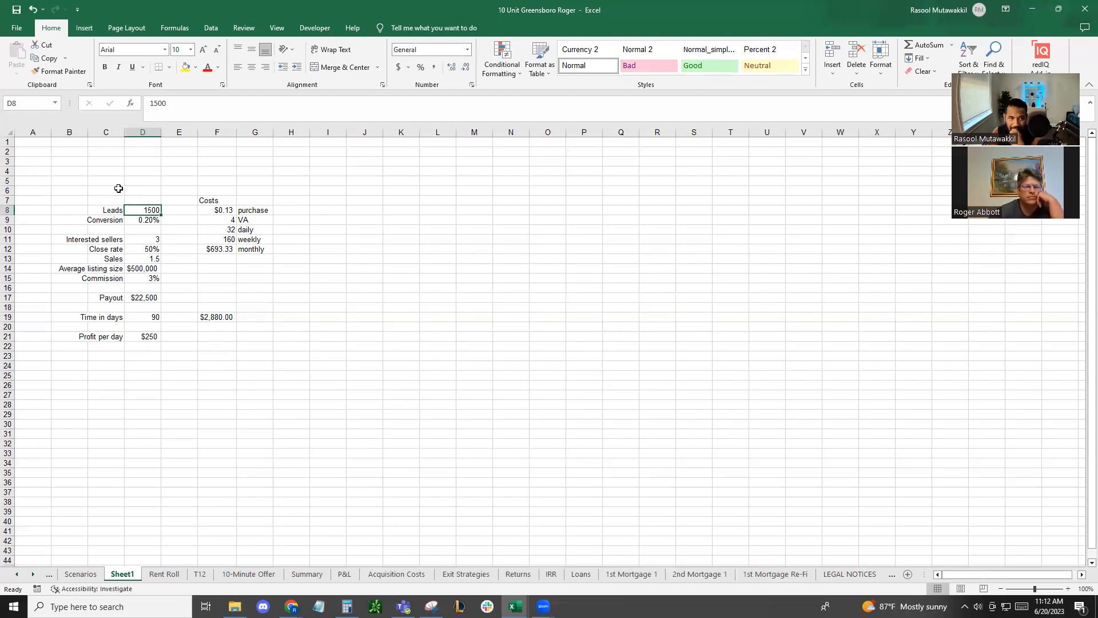
pyautogui.click(215, 209)
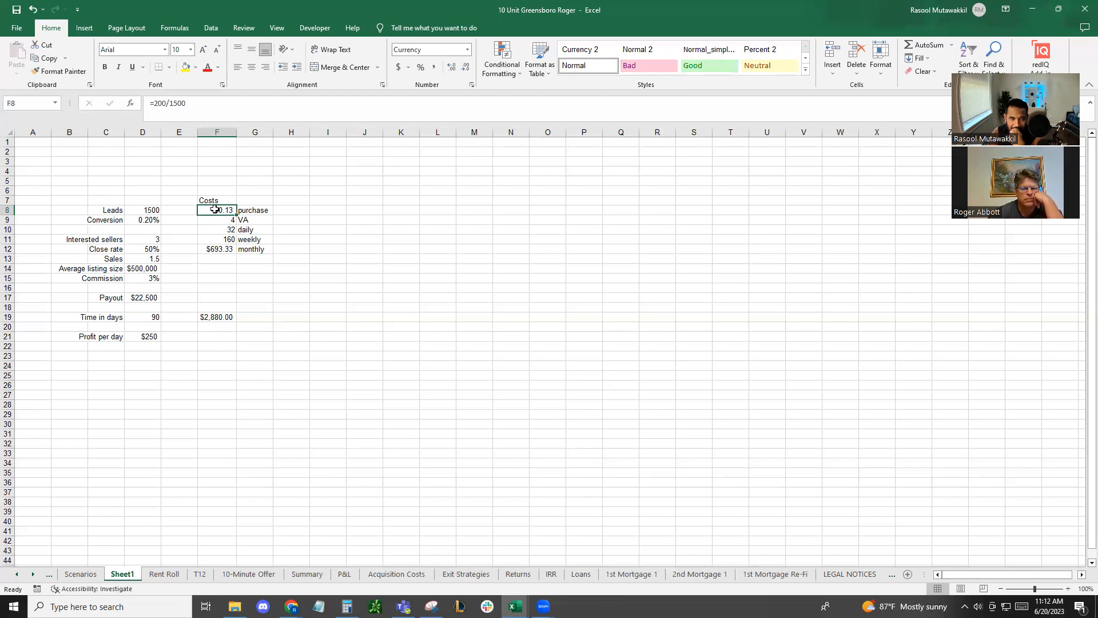
pyautogui.click(148, 212)
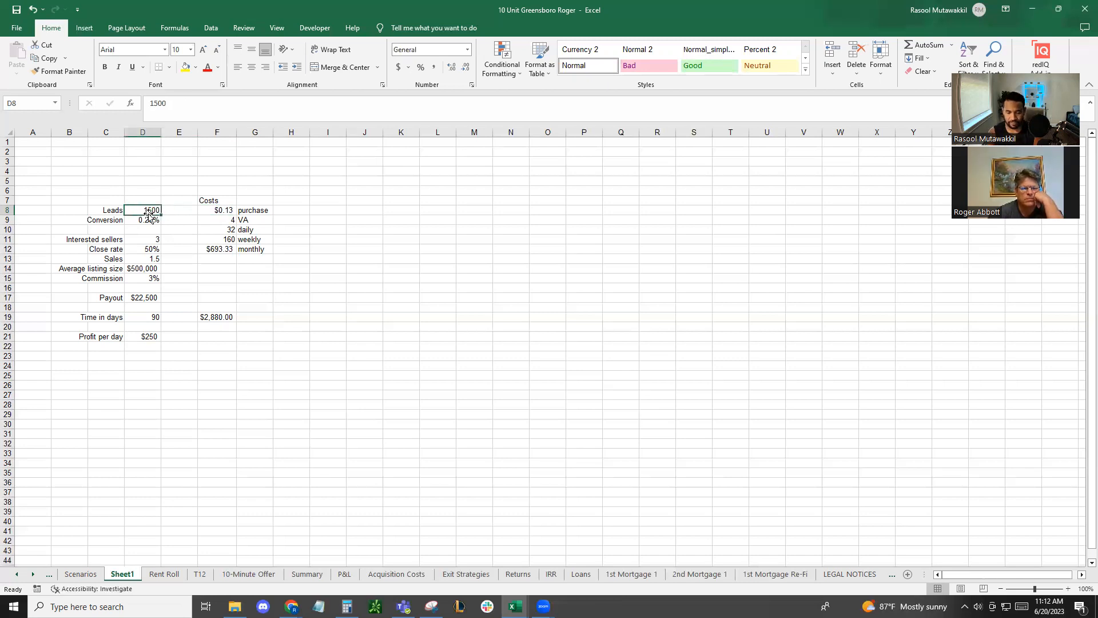
pyautogui.write('=200')
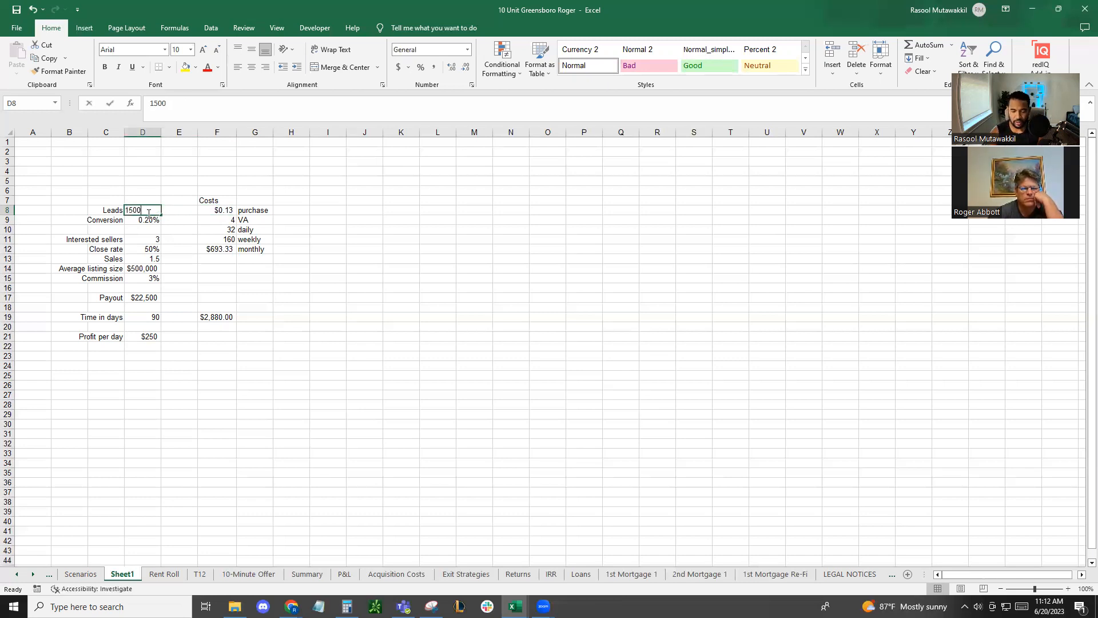
pyautogui.write('/1500')
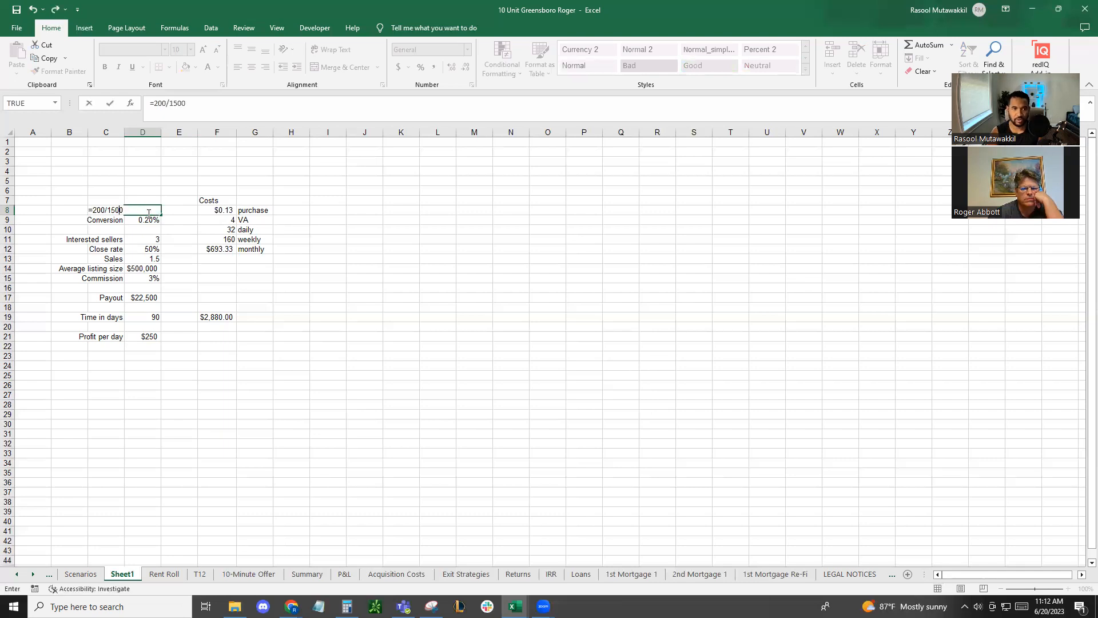
pyautogui.write('*')
pyautogui.click(212, 208)
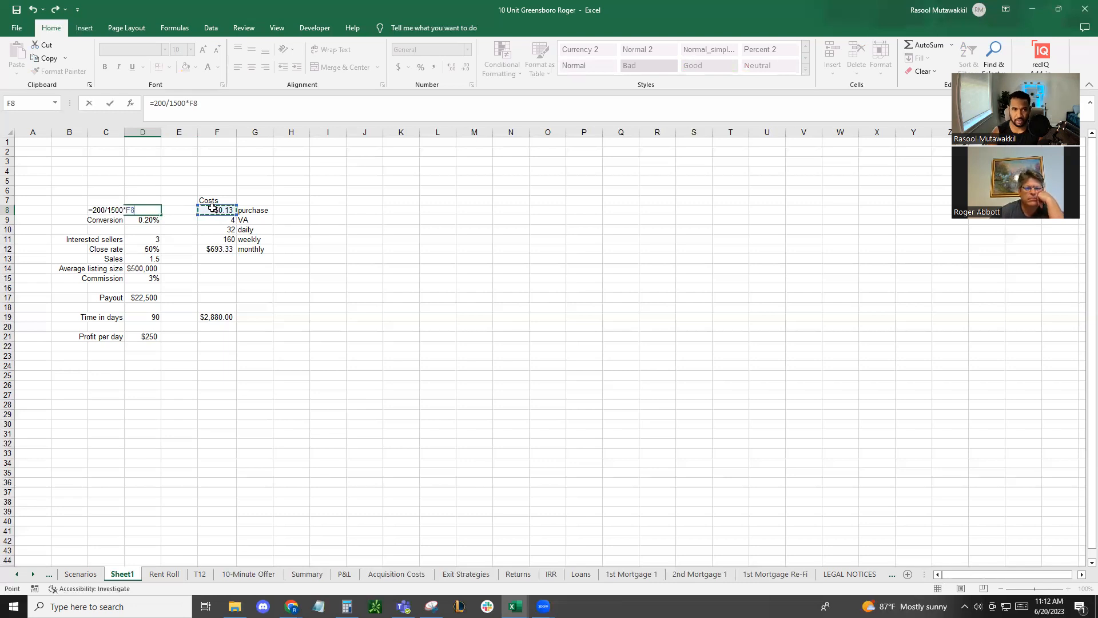
pyautogui.press('Return')
# Set the purchase cost in F8 to 200
pyautogui.click(212, 208)
pyautogui.write('200')
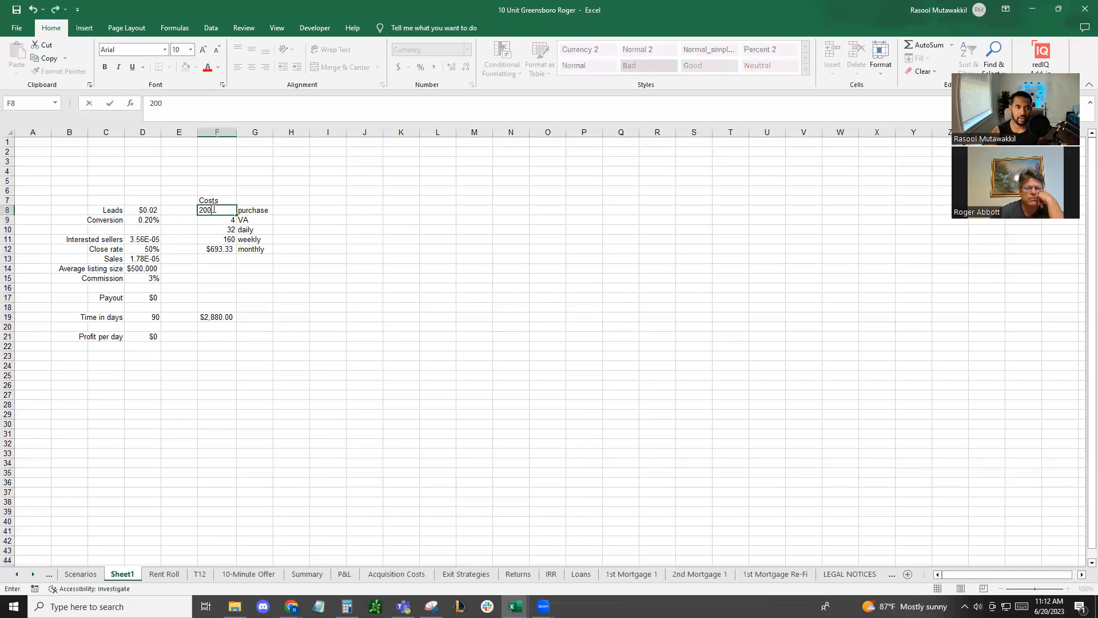
pyautogui.press('Return')
pyautogui.click(213, 209)
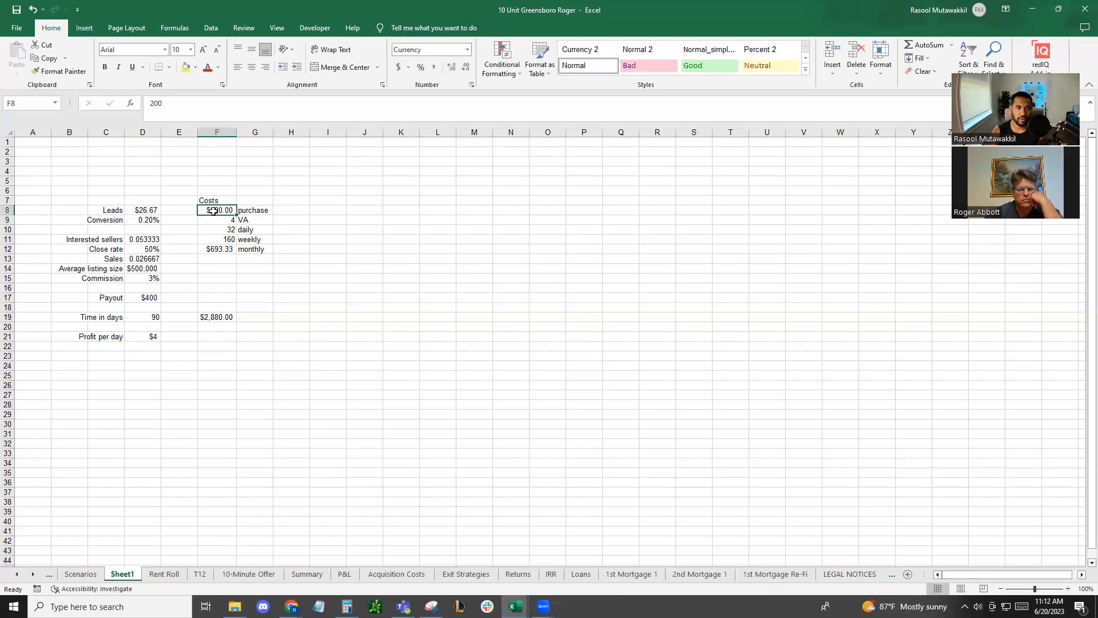
# Correct the leads formula in D8 to =1500/200*F8
pyautogui.click(144, 210)
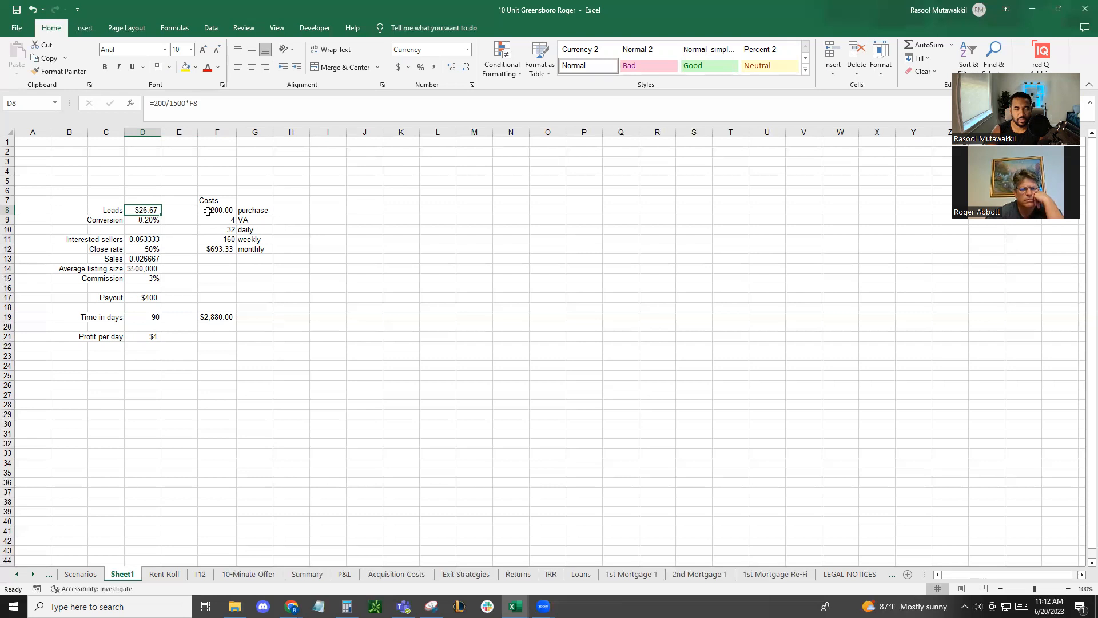
pyautogui.doubleClick(150, 208)
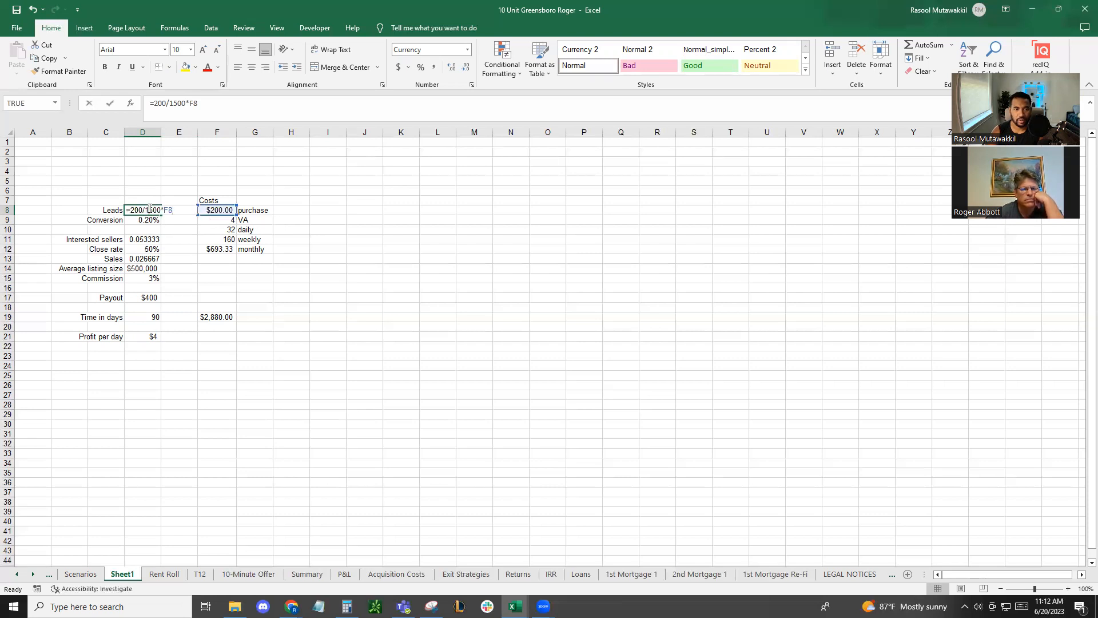
pyautogui.moveTo(161, 208); pyautogui.dragTo(131, 208)
pyautogui.write('1500/200')
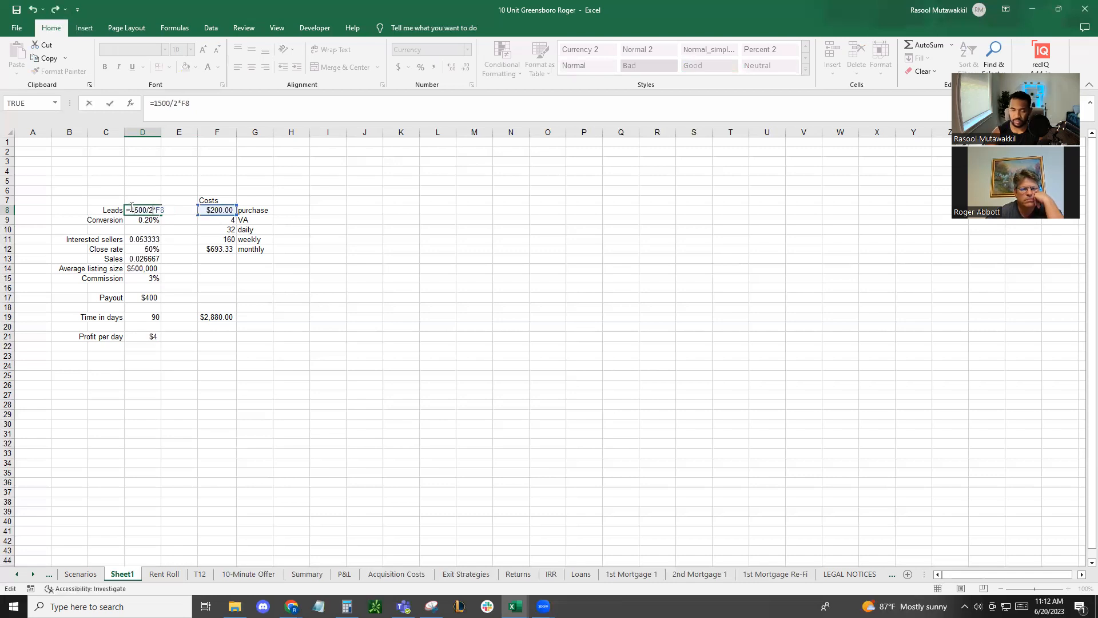
pyautogui.press('Return')
# Format the number of leads in D8 as Number instead of currency
pyautogui.click(213, 201)
pyautogui.click(152, 209)
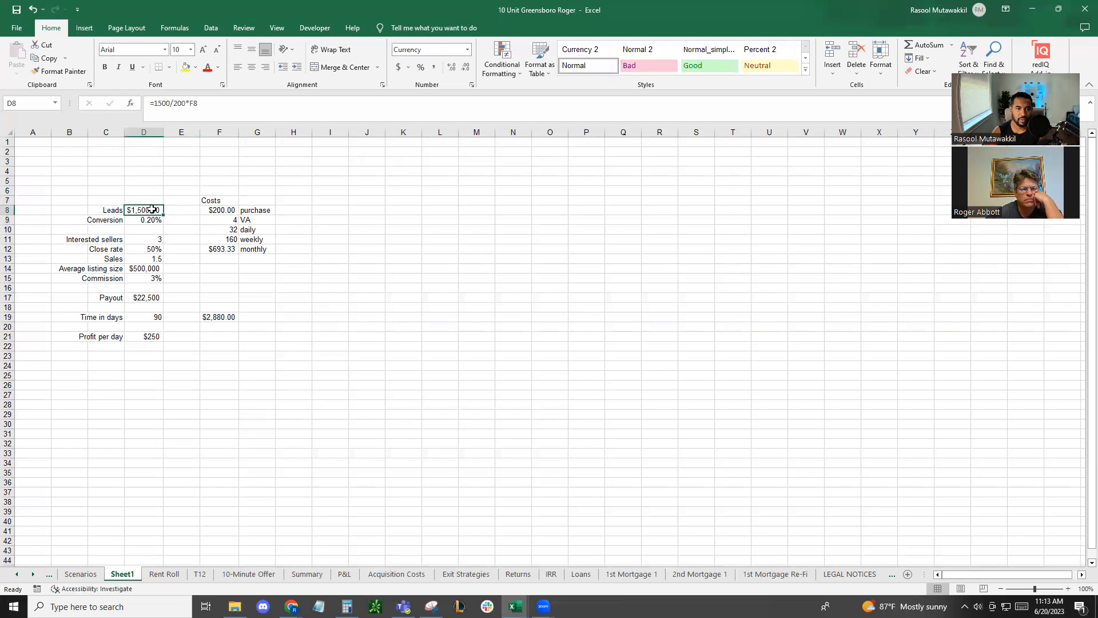
pyautogui.click(467, 50)
pyautogui.click(428, 100)
pyautogui.click(478, 252)
# Highlight the purchase cost in F8 in yellow and set it to 500
pyautogui.click(219, 210)
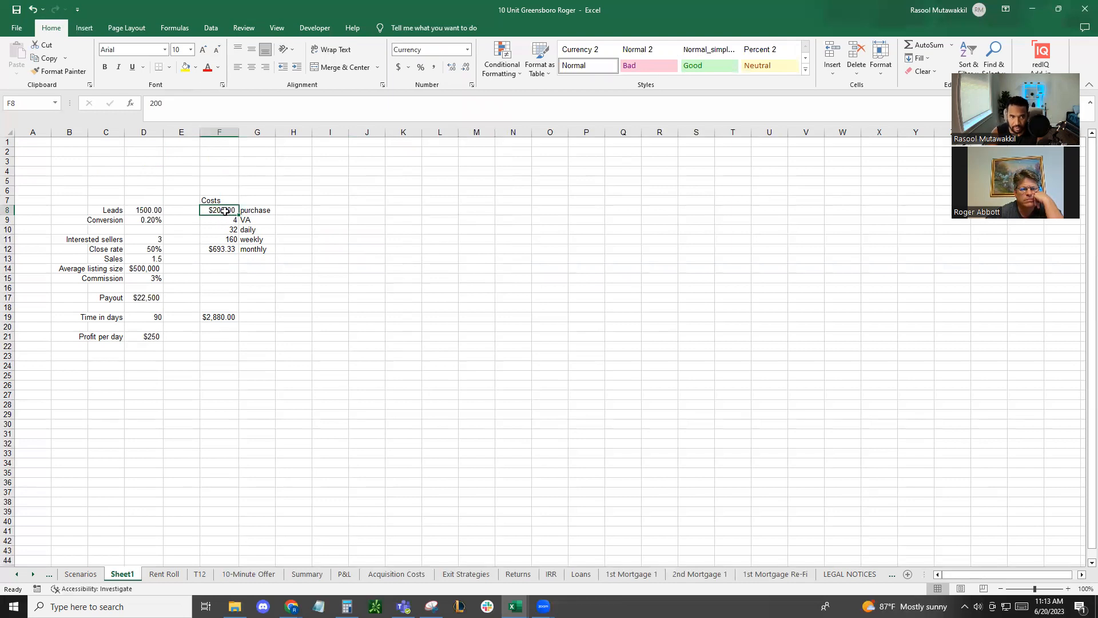
pyautogui.click(185, 67)
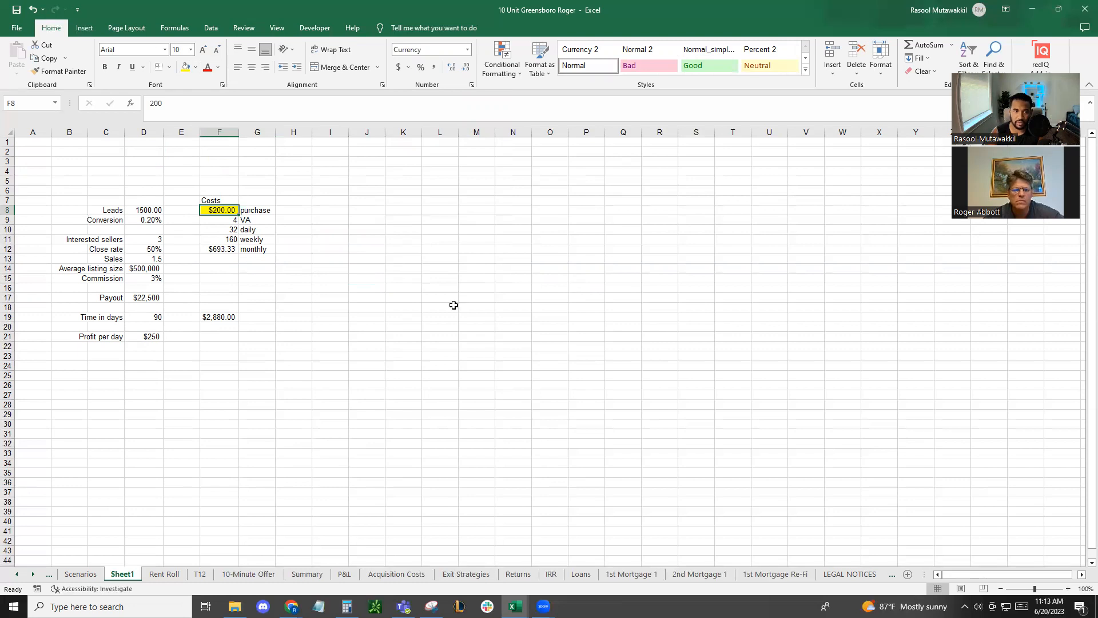
pyautogui.write('500')
pyautogui.press('Return')
# Examine how the higher purchase cost affects leads, payout and profit per day, and compare these with the VA cost in F19
pyautogui.click(148, 210)
pyautogui.click(148, 297)
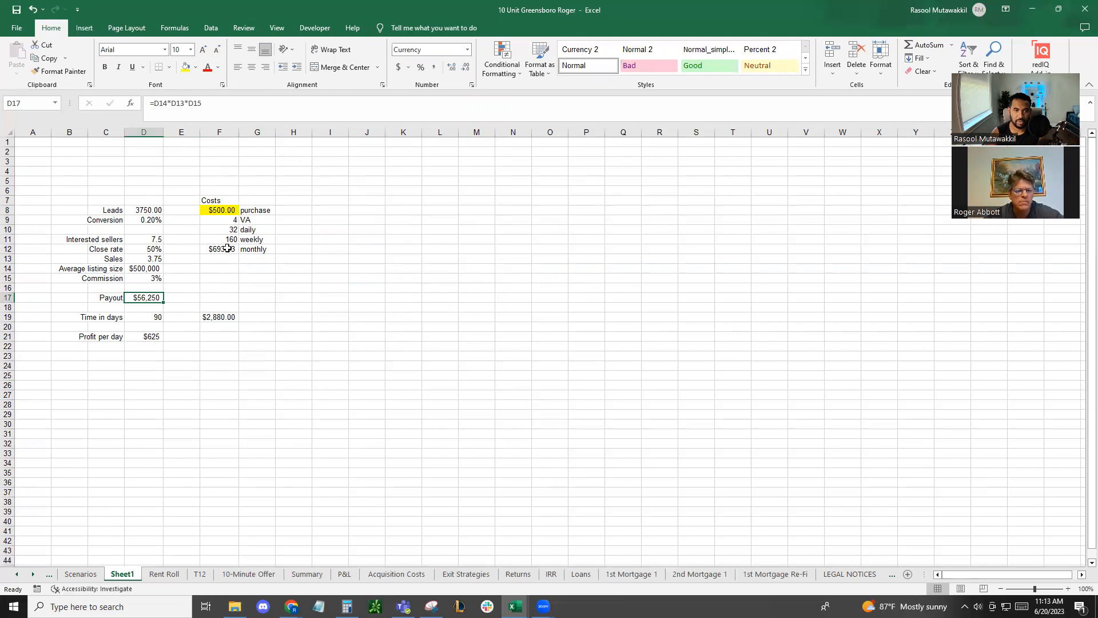
pyautogui.click(151, 208)
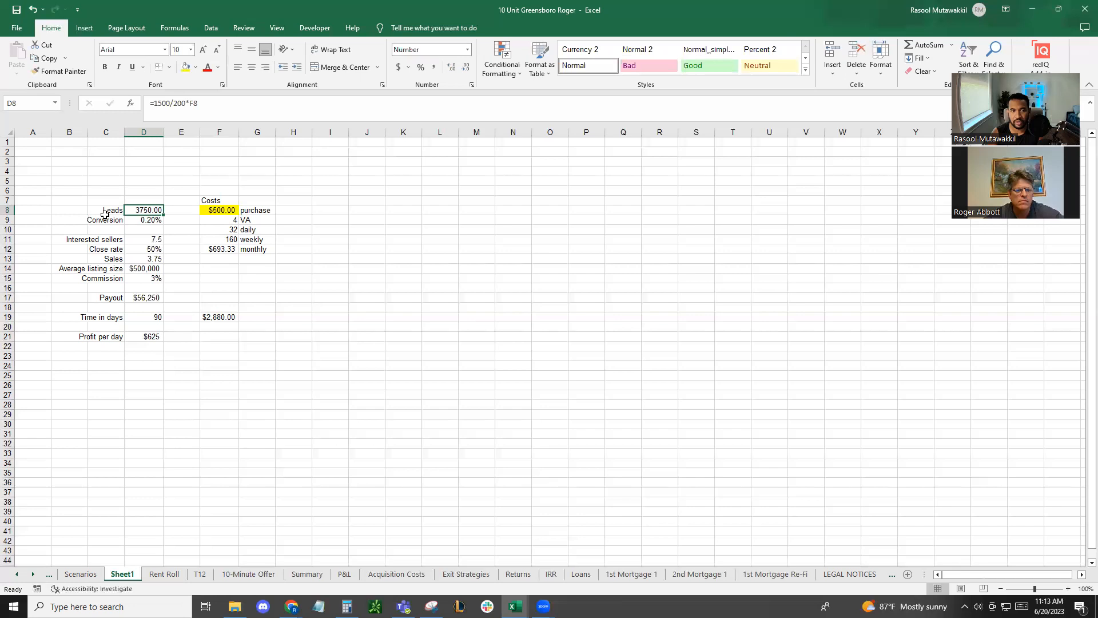
pyautogui.click(142, 297)
pyautogui.click(150, 336)
pyautogui.click(218, 317)
pyautogui.click(159, 319)
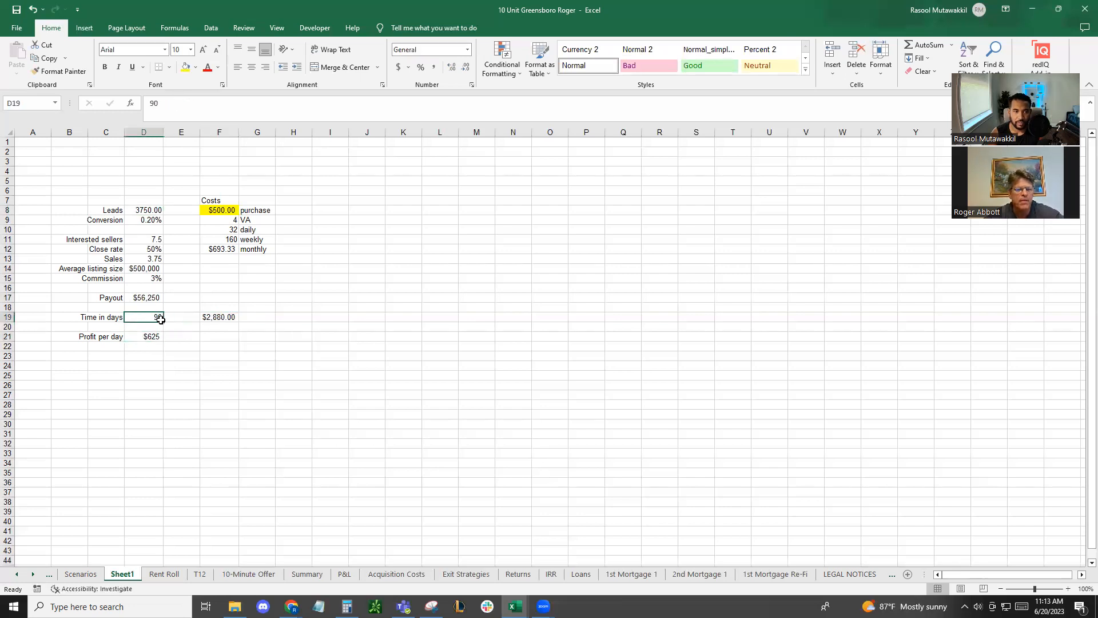
pyautogui.click(217, 316)
pyautogui.click(146, 337)
pyautogui.click(212, 318)
pyautogui.click(148, 335)
pyautogui.moveTo(181, 324); pyautogui.dragTo(206, 316)
pyautogui.click(216, 316)
pyautogui.moveTo(151, 336); pyautogui.dragTo(145, 221)
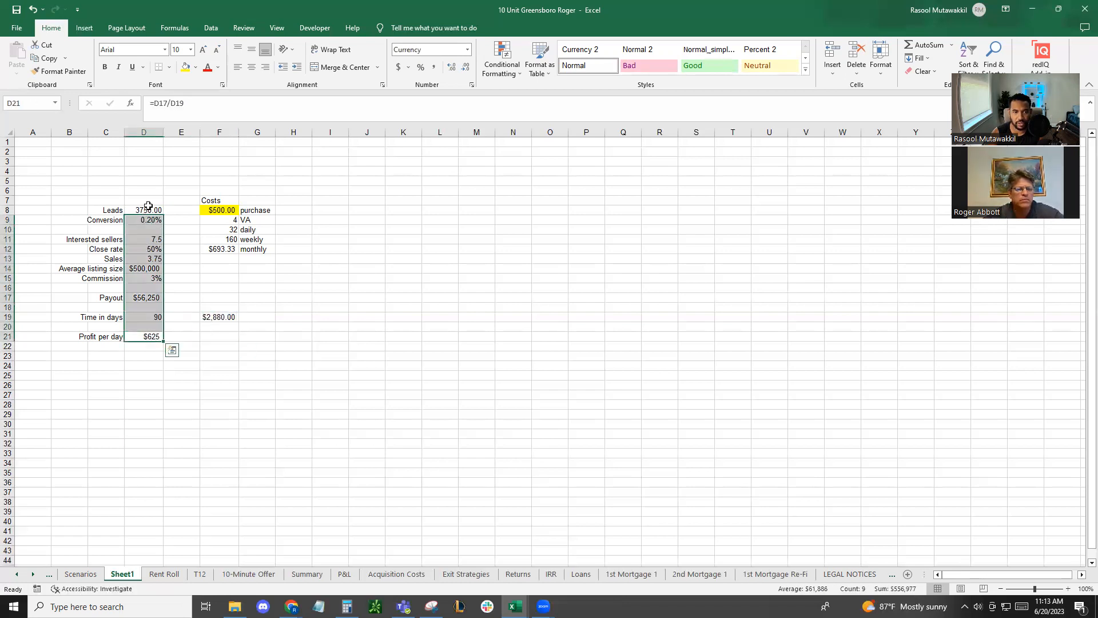
pyautogui.click(149, 201)
pyautogui.click(156, 182)
pyautogui.click(217, 210)
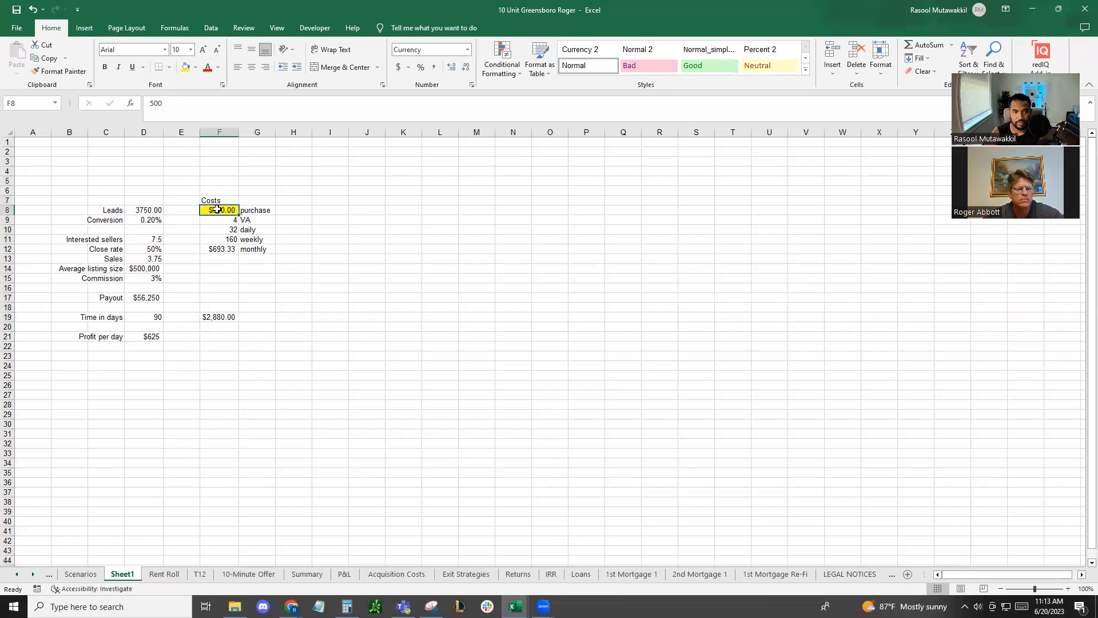
pyautogui.click(181, 239)
pyautogui.click(138, 271)
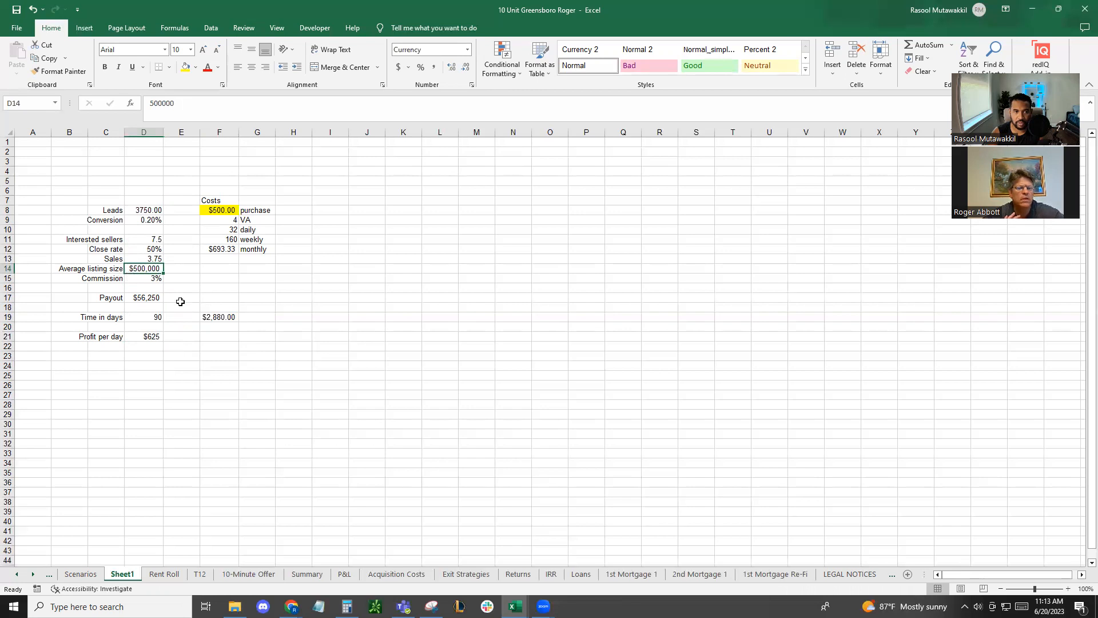
# Highlight the conversion rate in D9 in yellow and set the purchase cost in F8 to 200
pyautogui.click(143, 218)
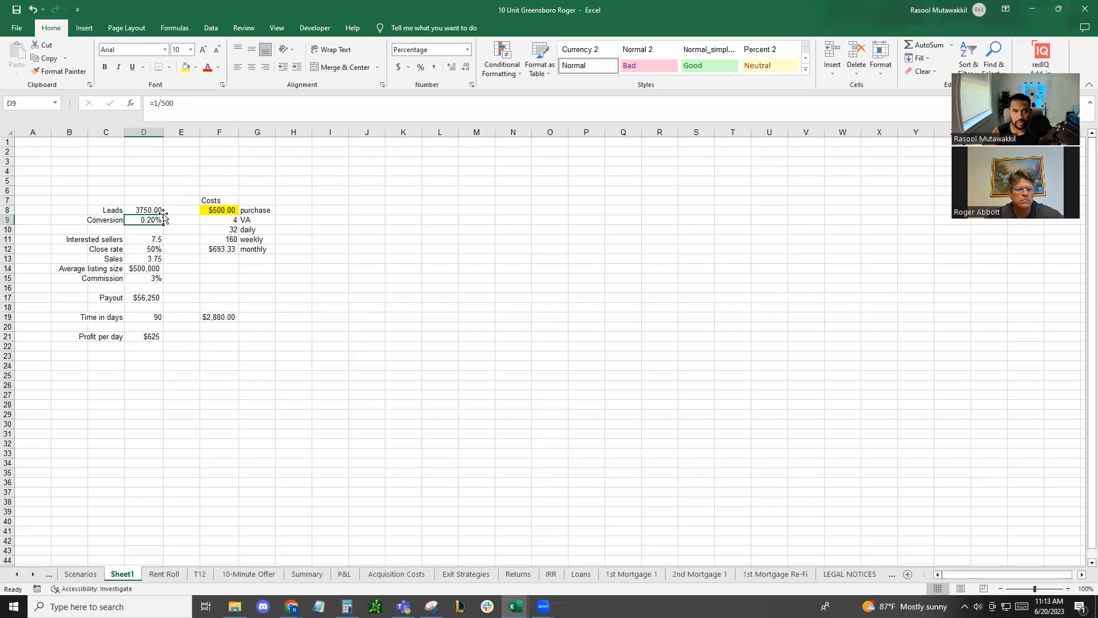
pyautogui.click(187, 68)
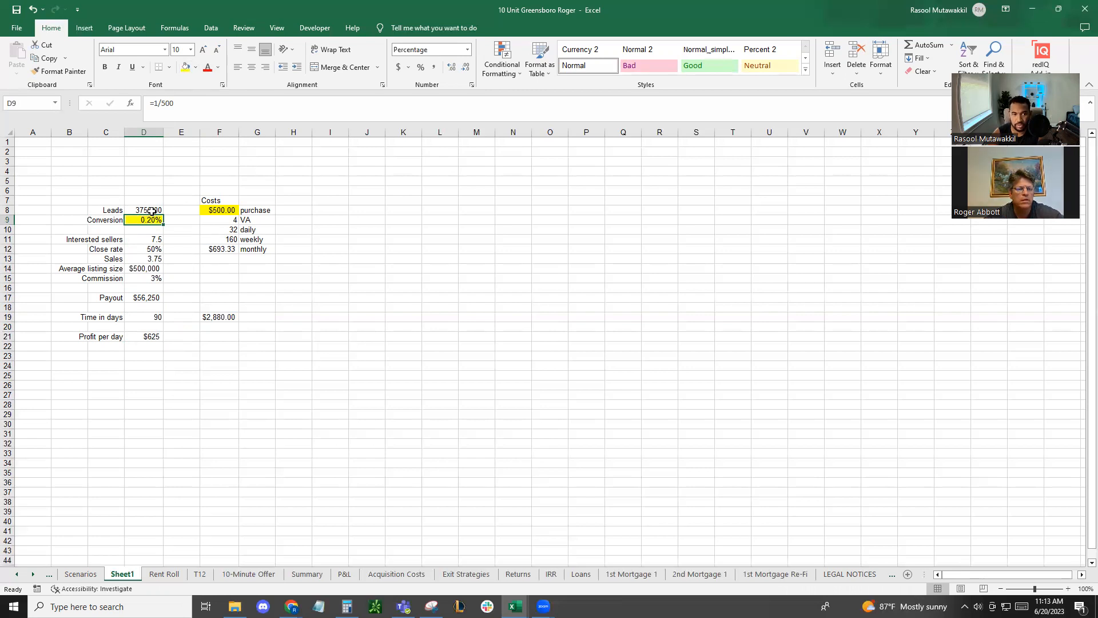
pyautogui.click(217, 210)
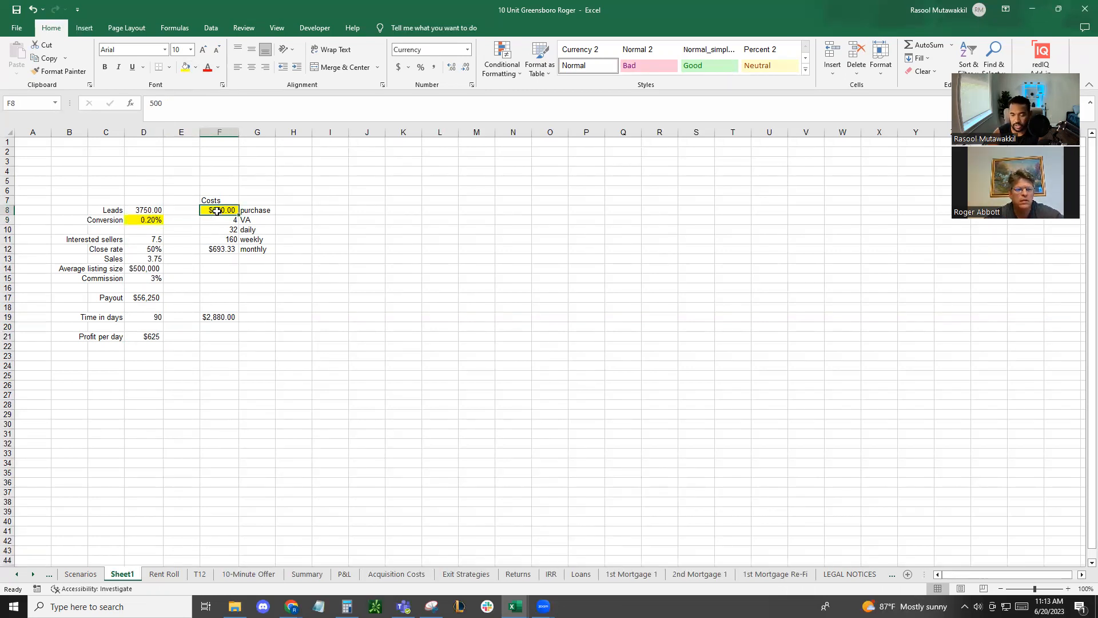
pyautogui.write('2')
pyautogui.press('Return')
pyautogui.click(147, 211)
# Try a conversion rate of 1% in D9 and undo the change
pyautogui.click(149, 222)
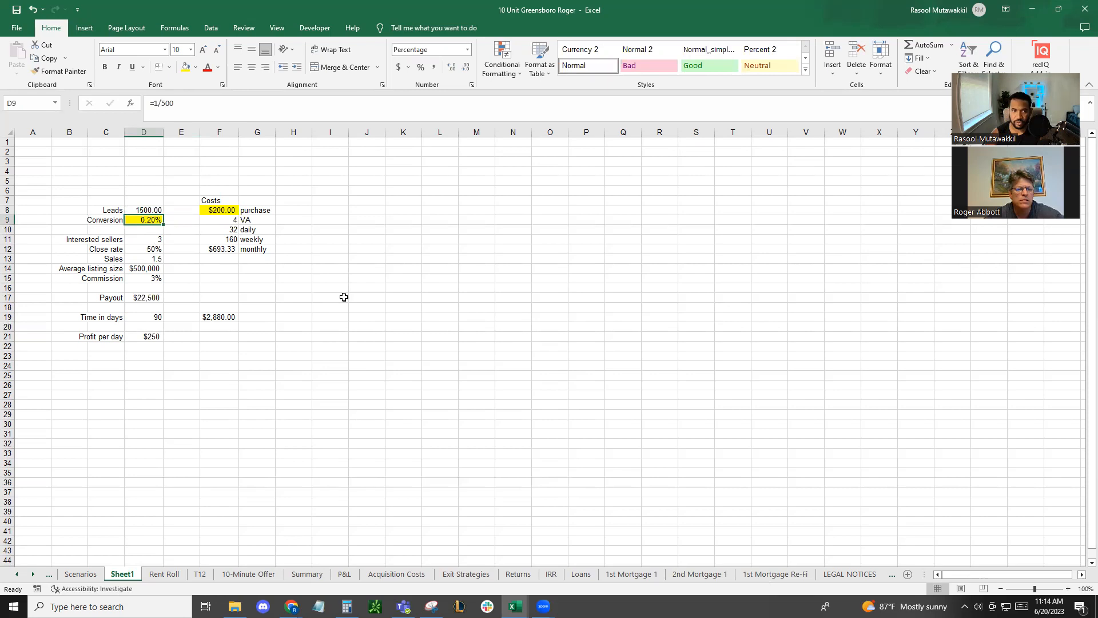
pyautogui.write('1')
pyautogui.press('Return')
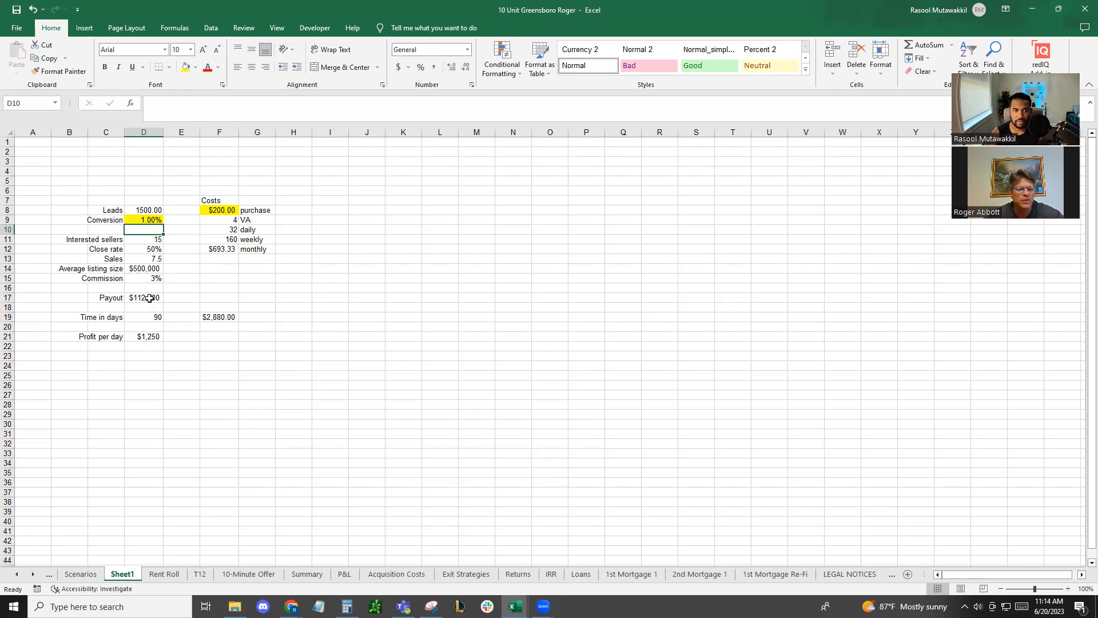
pyautogui.hotkey('ctrl', 'z')
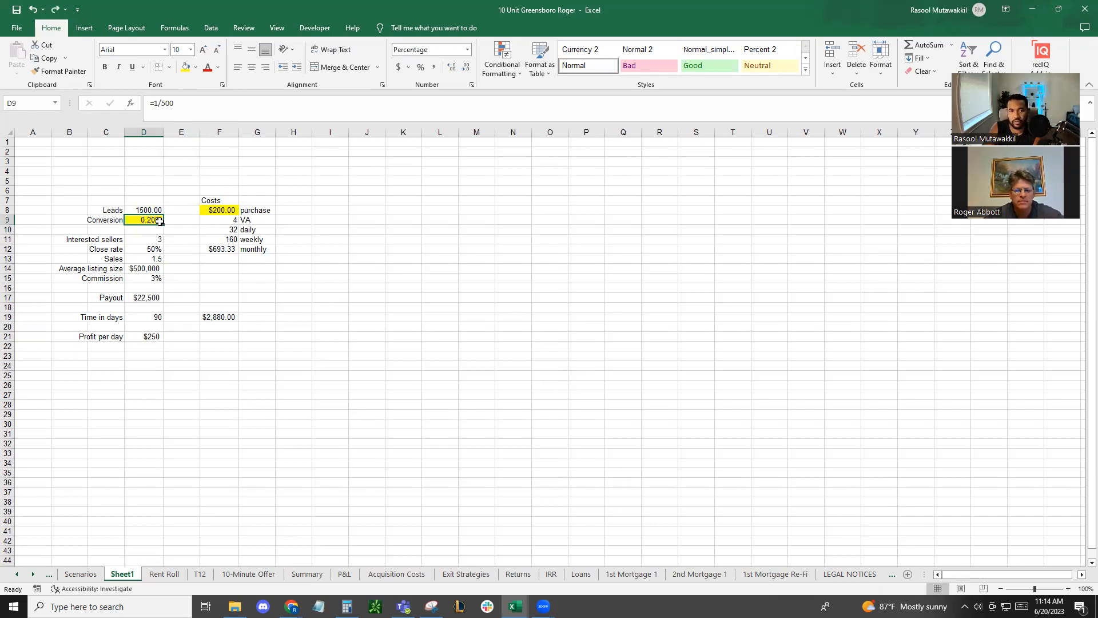
# Review the purchase cost against the number of leads, and the cost figures in F8:F19
pyautogui.moveTo(135, 181); pyautogui.dragTo(133, 381)
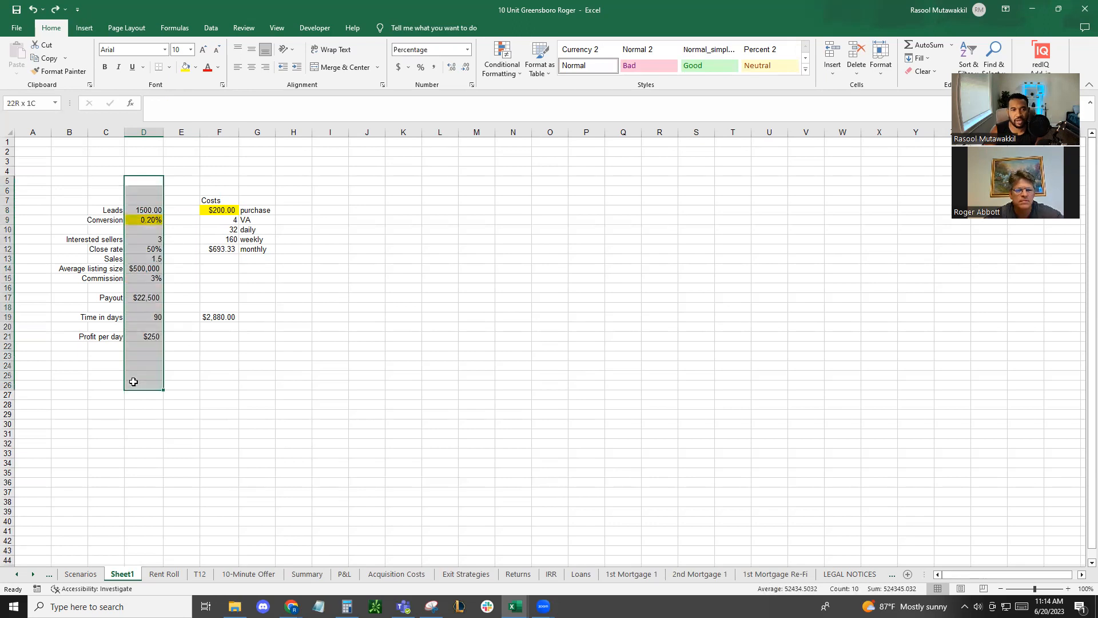
pyautogui.click(217, 211)
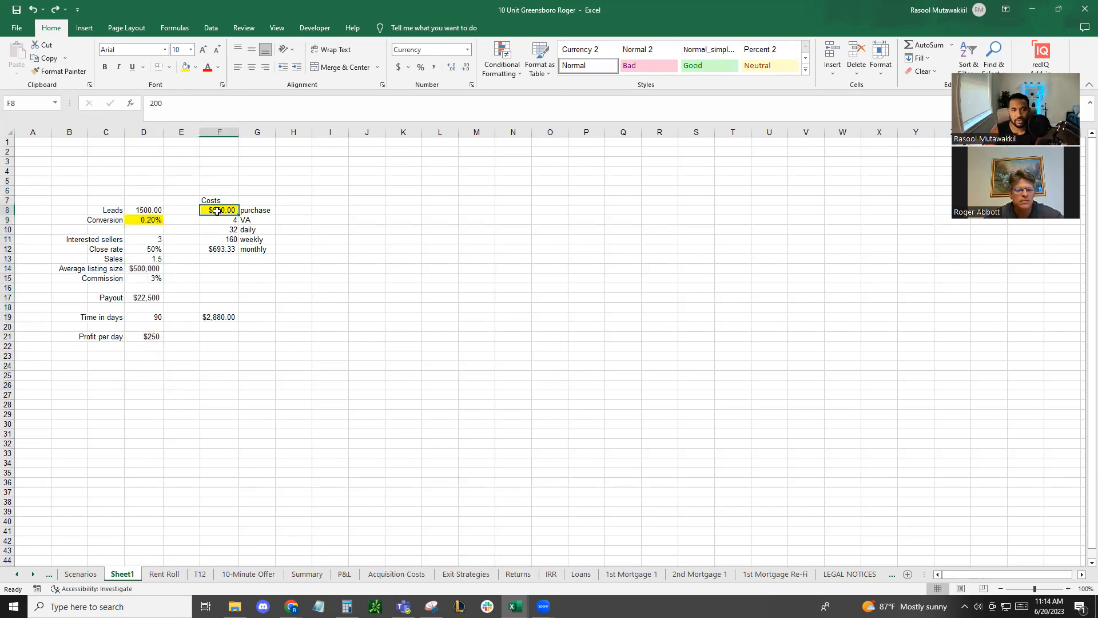
pyautogui.click(148, 213)
pyautogui.click(215, 213)
pyautogui.click(223, 197)
pyautogui.click(220, 181)
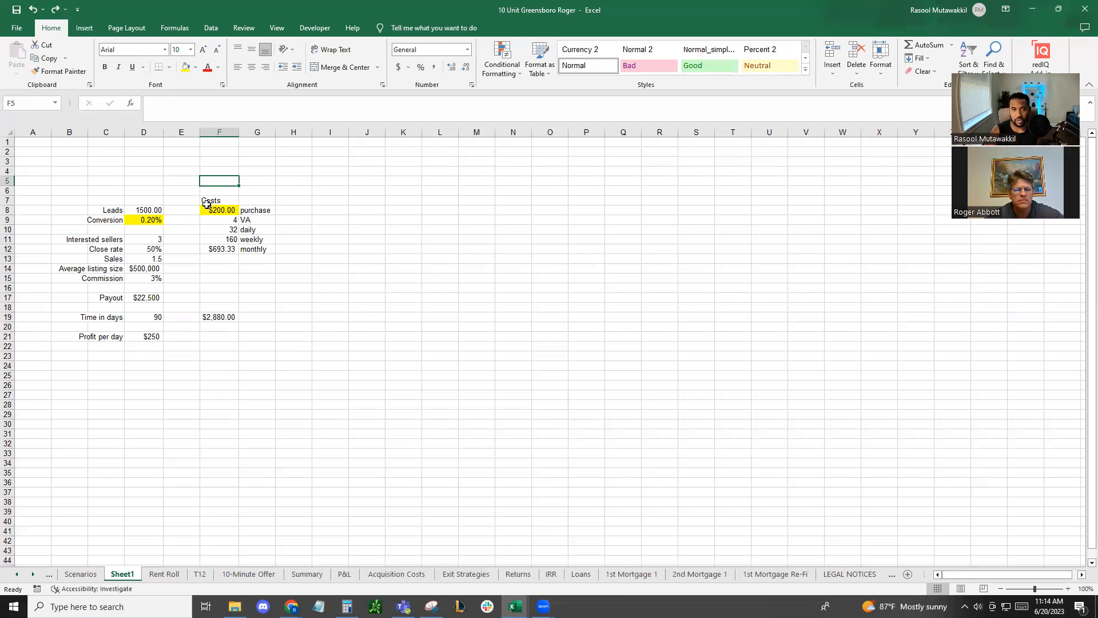
pyautogui.moveTo(210, 208); pyautogui.dragTo(221, 315)
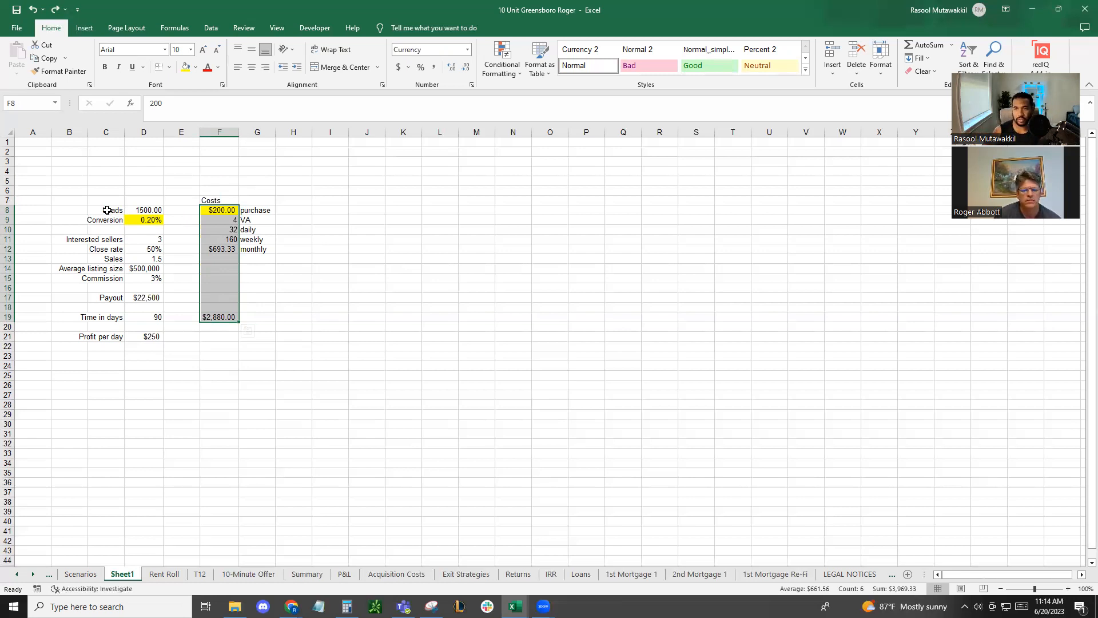
# Review the projection in D8:D21 from leads to profit per day alongside the VA cost for the period in F19
pyautogui.moveTo(146, 210); pyautogui.dragTo(144, 336)
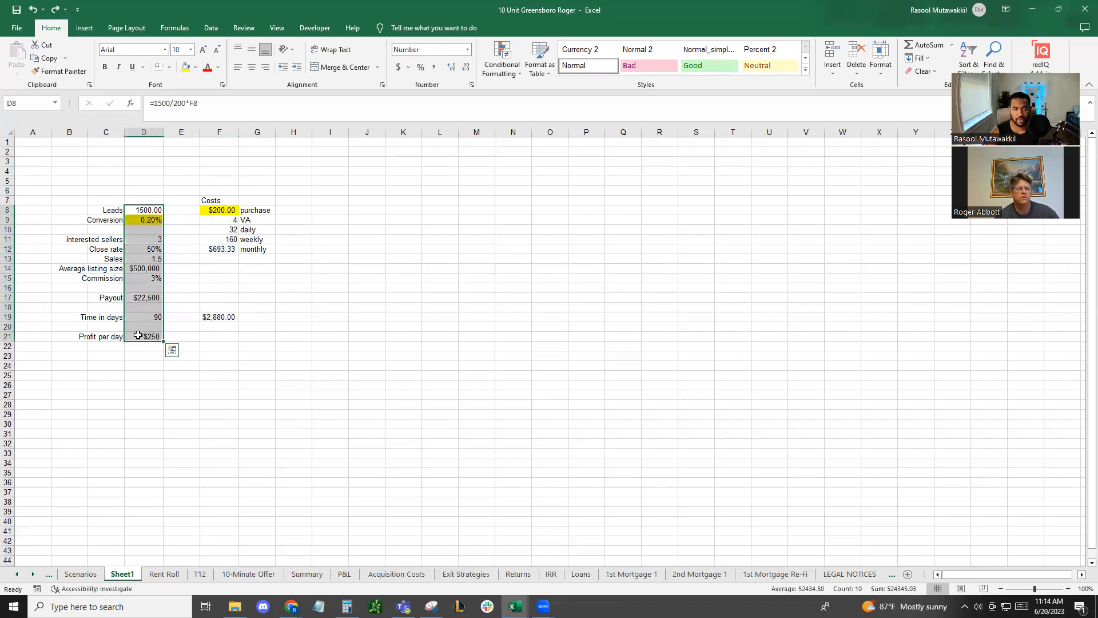
pyautogui.click(138, 333)
pyautogui.click(145, 319)
pyautogui.click(144, 298)
pyautogui.click(144, 278)
pyautogui.click(144, 248)
pyautogui.click(144, 203)
pyautogui.click(310, 186)
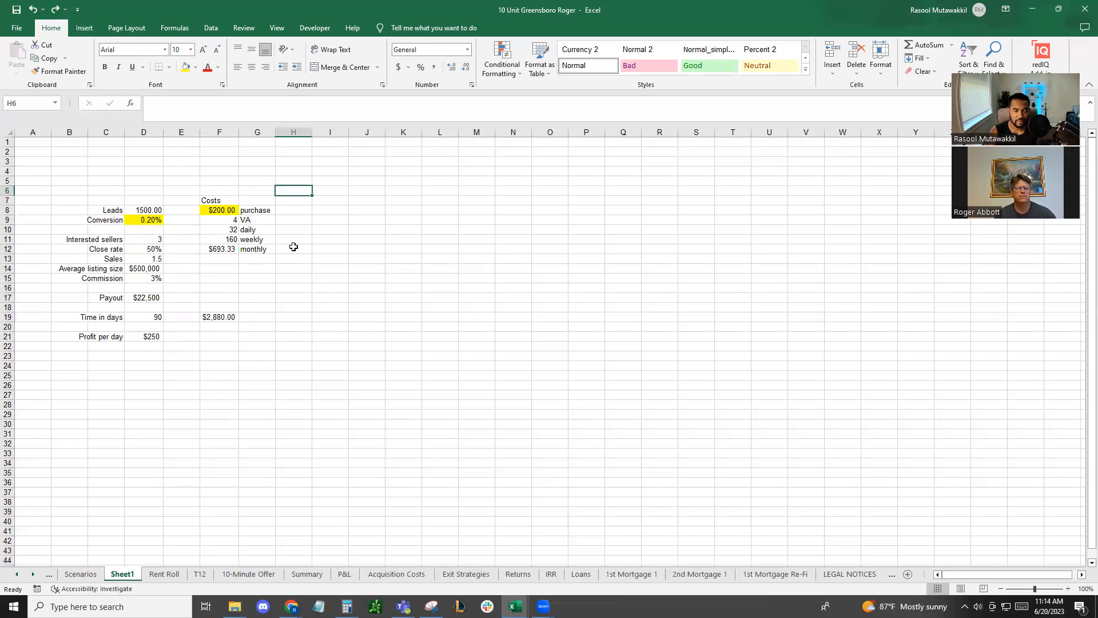
pyautogui.click(219, 318)
pyautogui.click(283, 317)
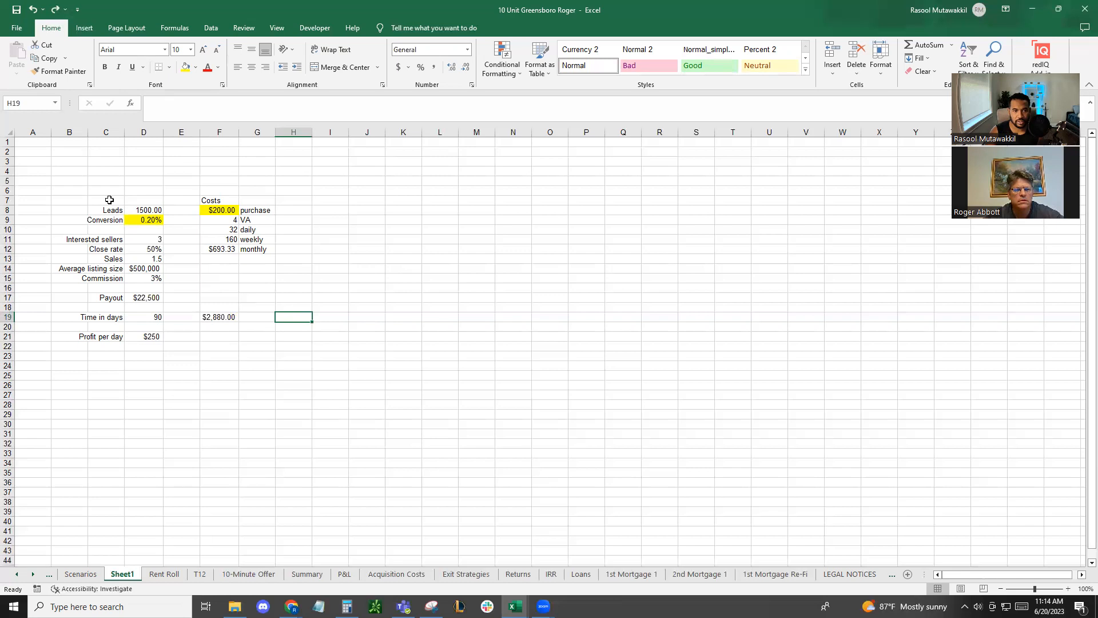
pyautogui.moveTo(98, 199); pyautogui.dragTo(251, 337)
pyautogui.click(248, 337)
pyautogui.click(218, 318)
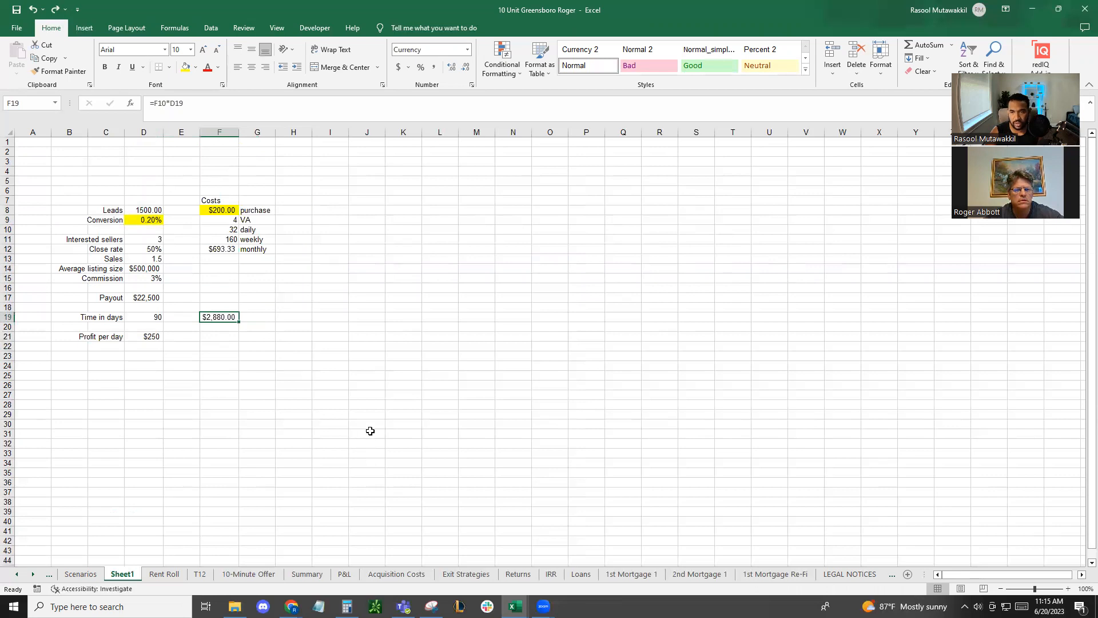
# Review the payout in D17 against the purchase cost in F8 and the VA cost in F19
pyautogui.click(138, 296)
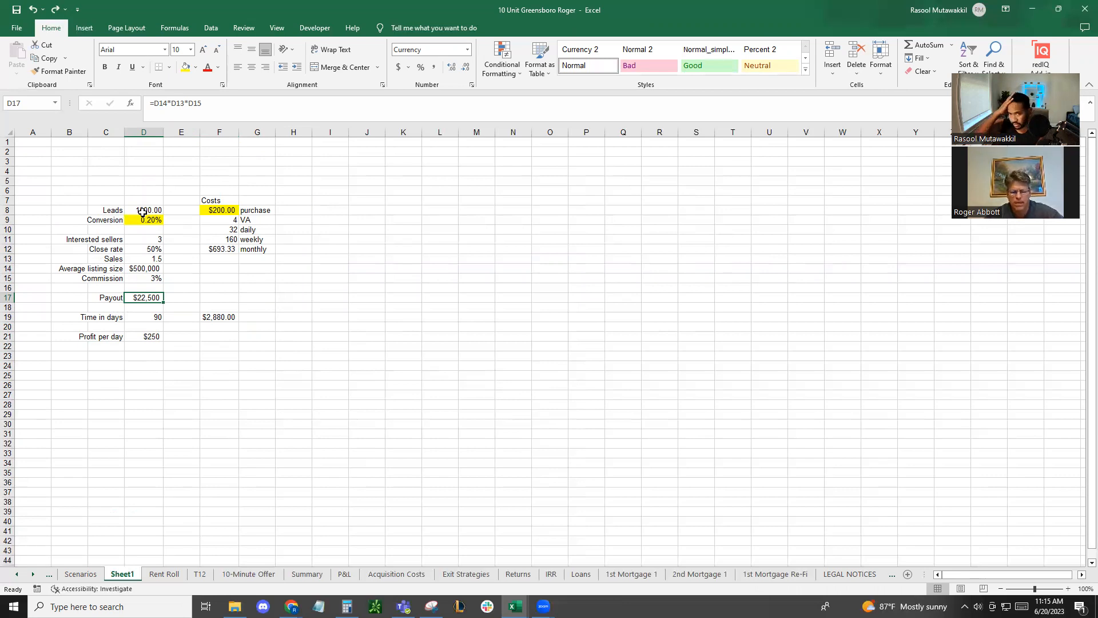
pyautogui.click(224, 211)
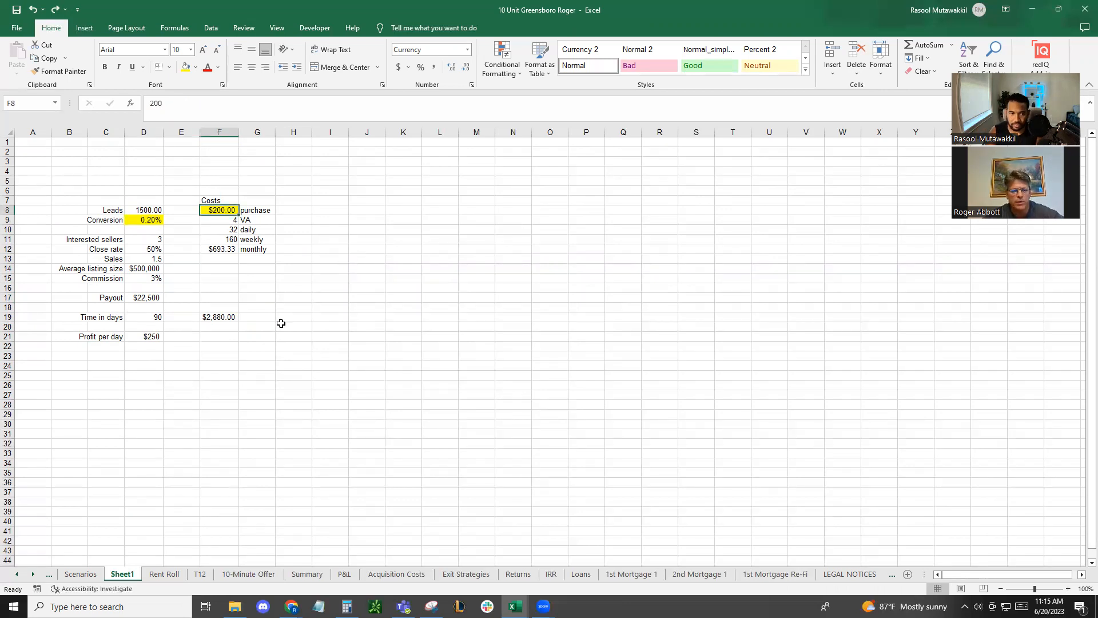
pyautogui.click(229, 320)
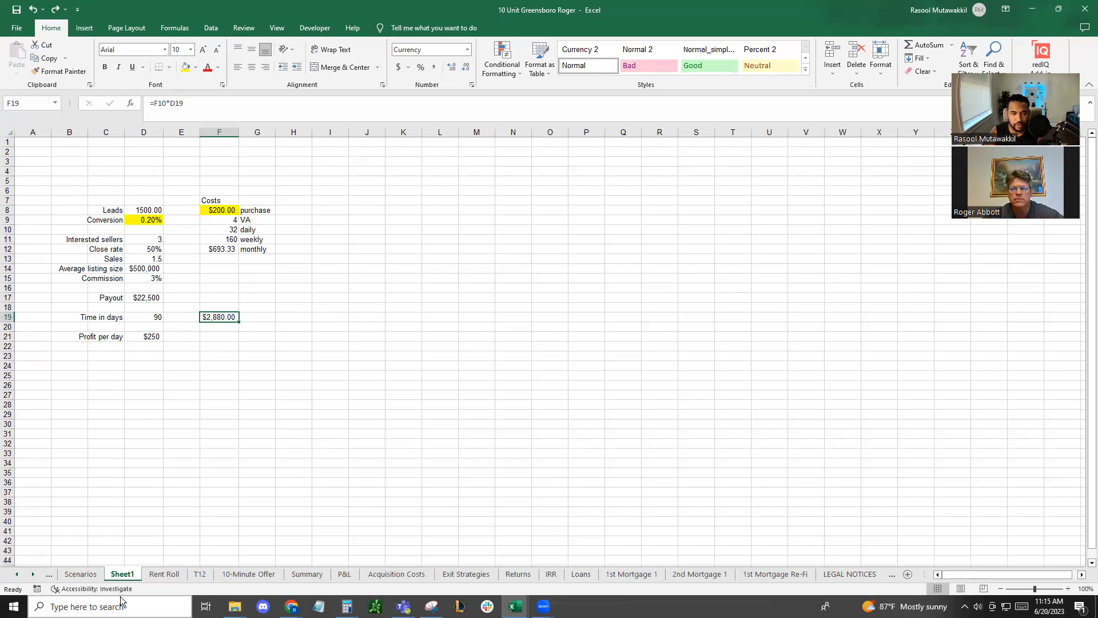
# Rename Sheet1 with the client's first name in the possessive followed by "VA System"
pyautogui.rightClick(128, 574)
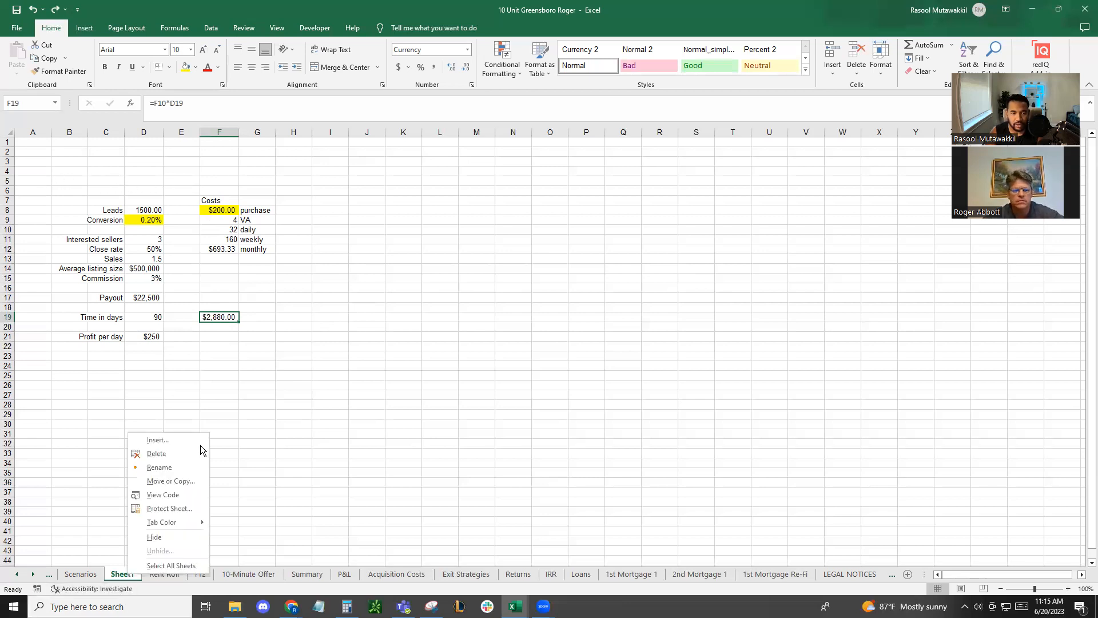
pyautogui.click(140, 464)
pyautogui.write("Roger's")
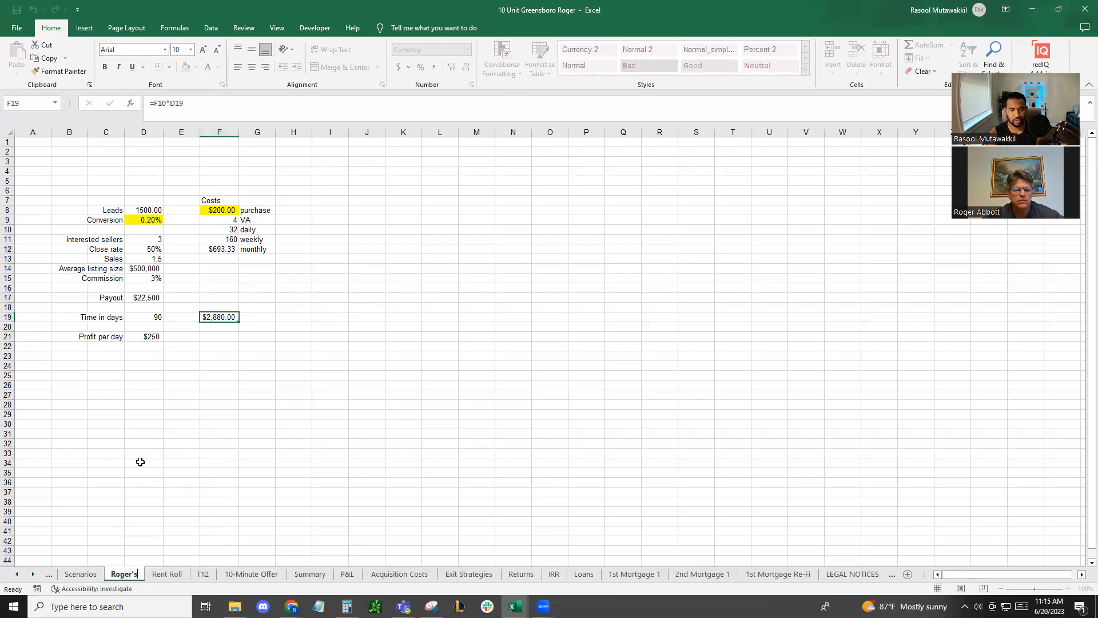
pyautogui.write(' VA System')
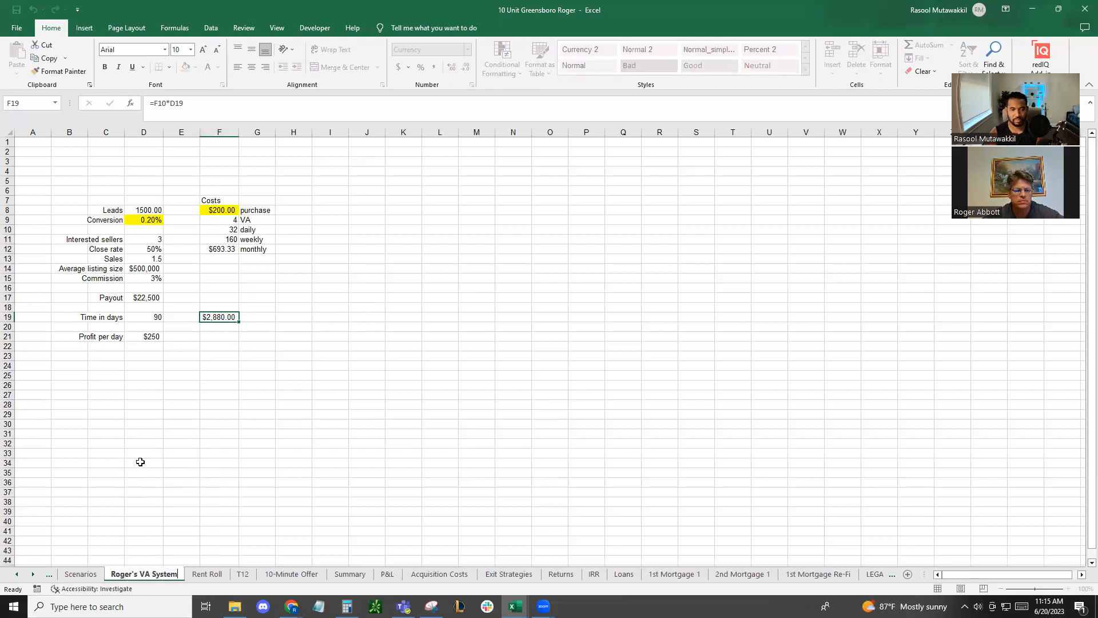
pyautogui.press('Return')
# Add a comment to the purchase cost in F8 reading "Change this number to increase leads", without the author's name
pyautogui.click(150, 220)
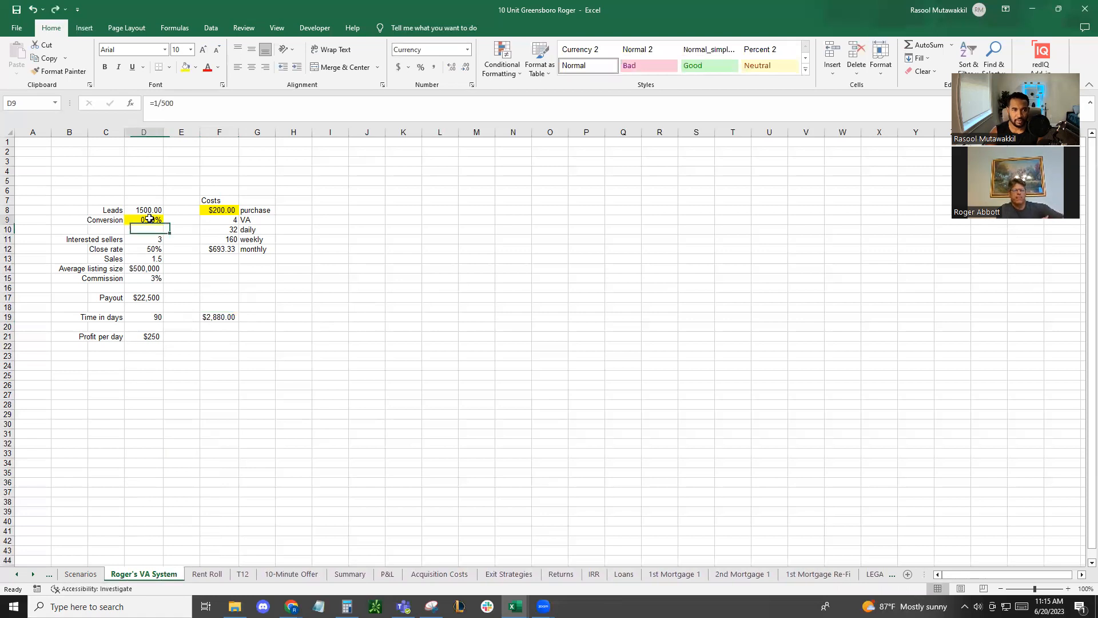
pyautogui.click(233, 209)
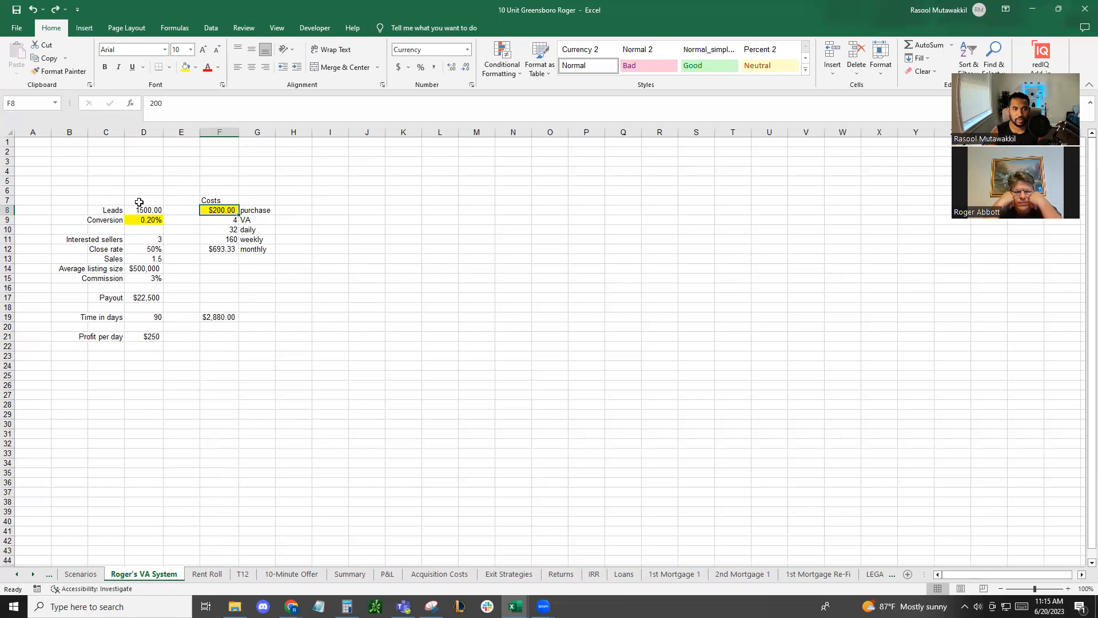
pyautogui.rightClick(220, 210)
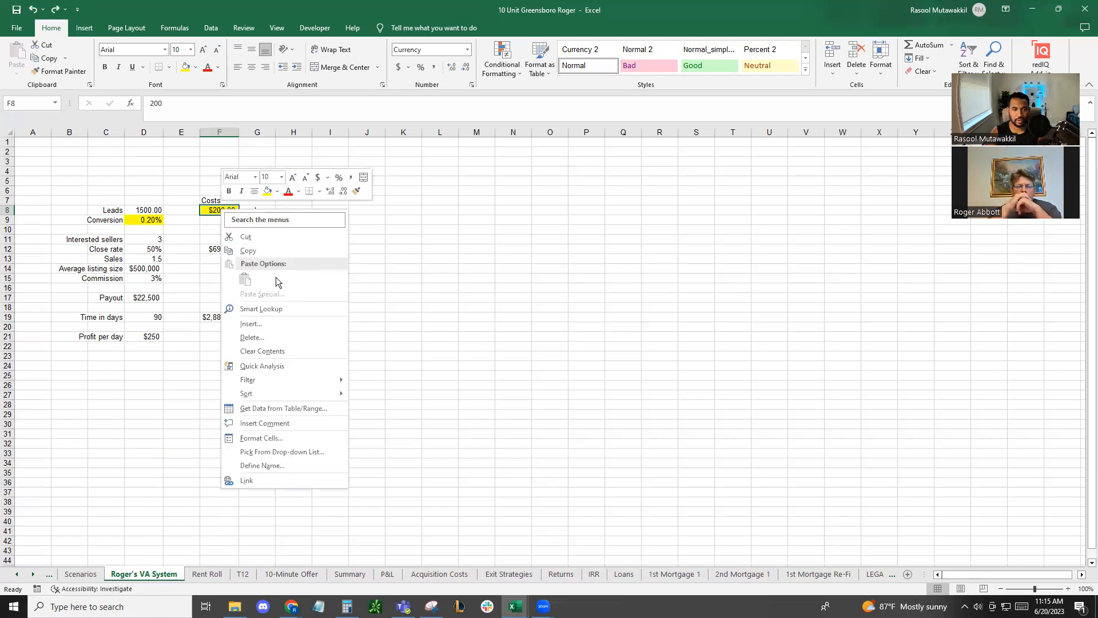
pyautogui.click(287, 419)
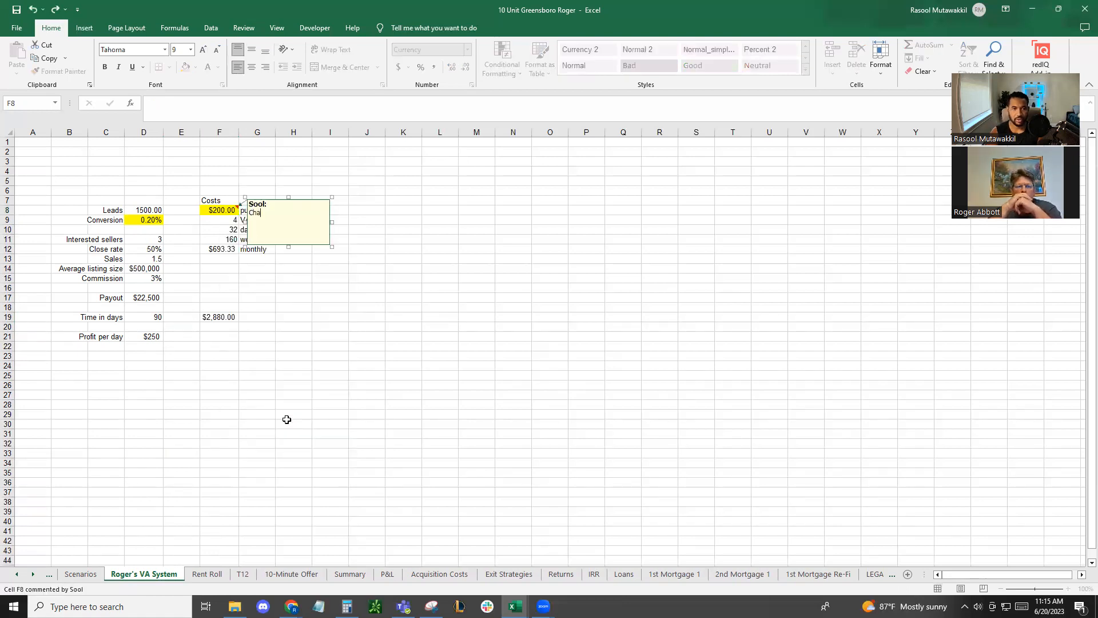
pyautogui.press('BackSpace')
pyautogui.press('BackSpace')
pyautogui.press('BackSpace')
pyautogui.press('BackSpace')
pyautogui.write('Change this nu')
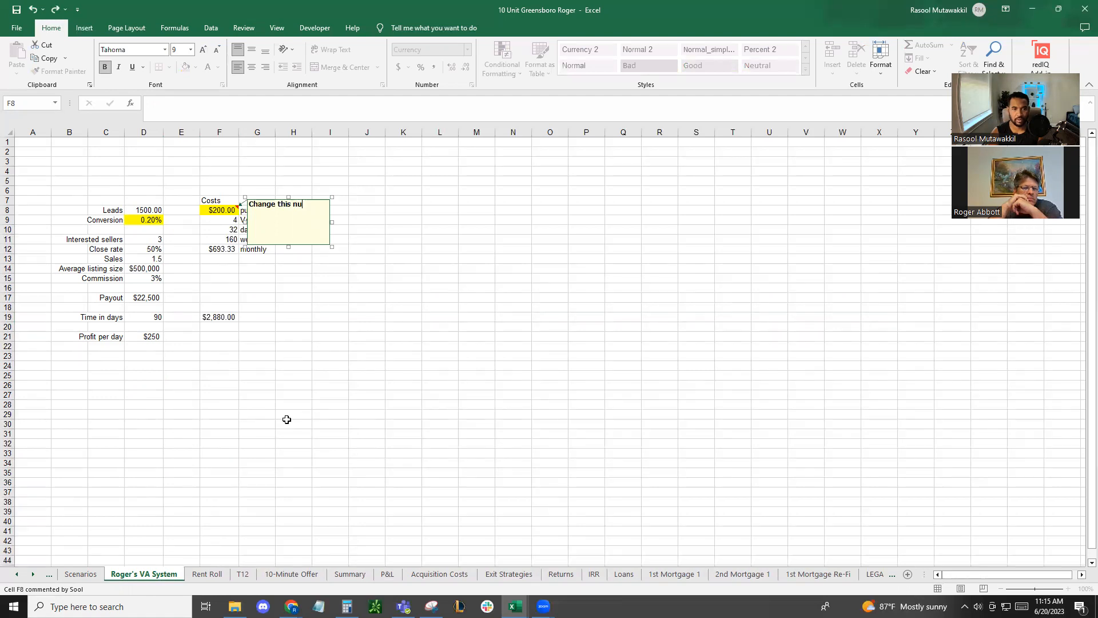
pyautogui.write('mber to ')
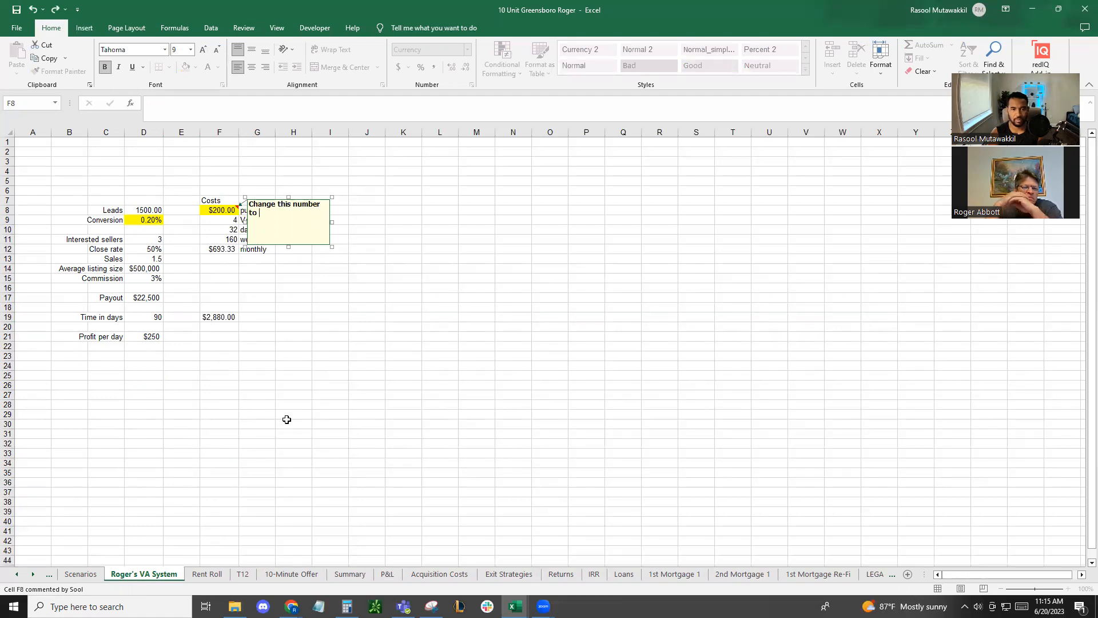
pyautogui.write('increase lead spend')
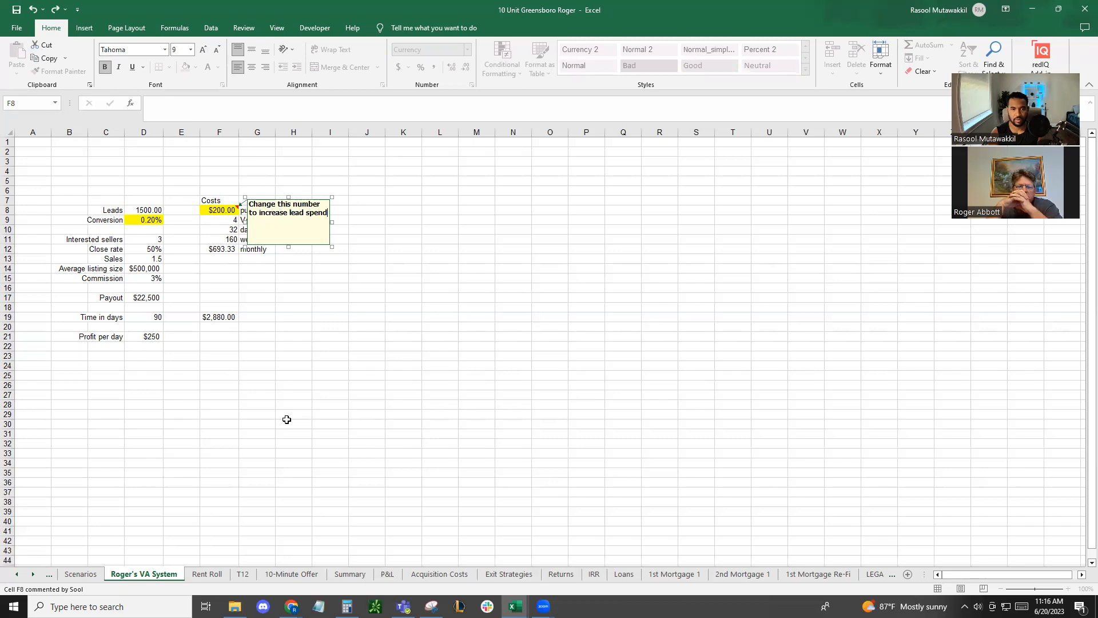
pyautogui.write('.')
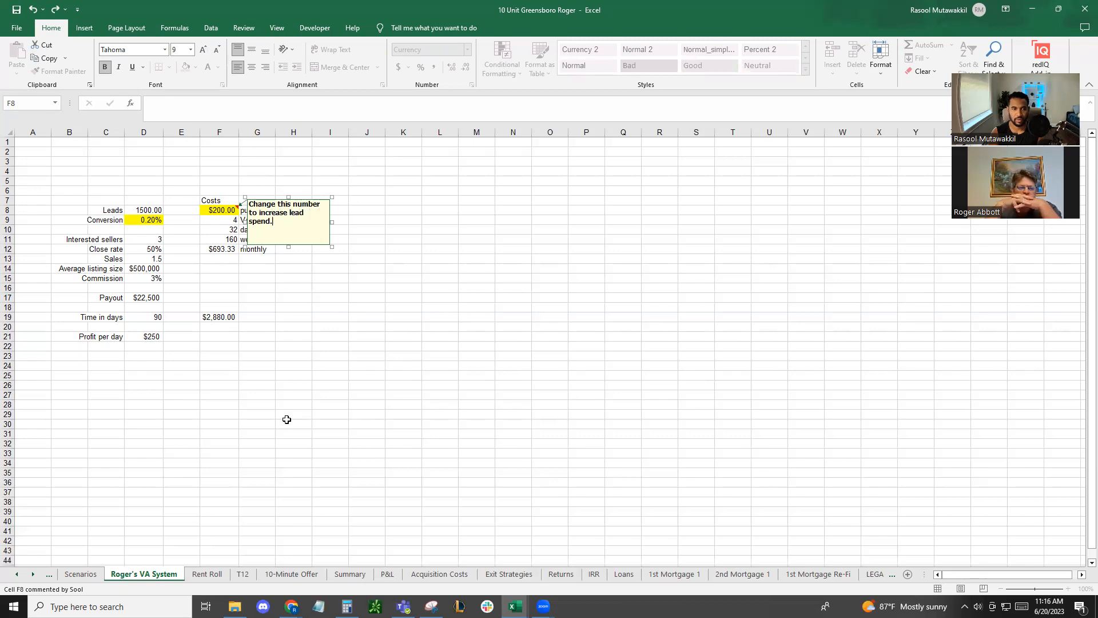
pyautogui.press('BackSpace')
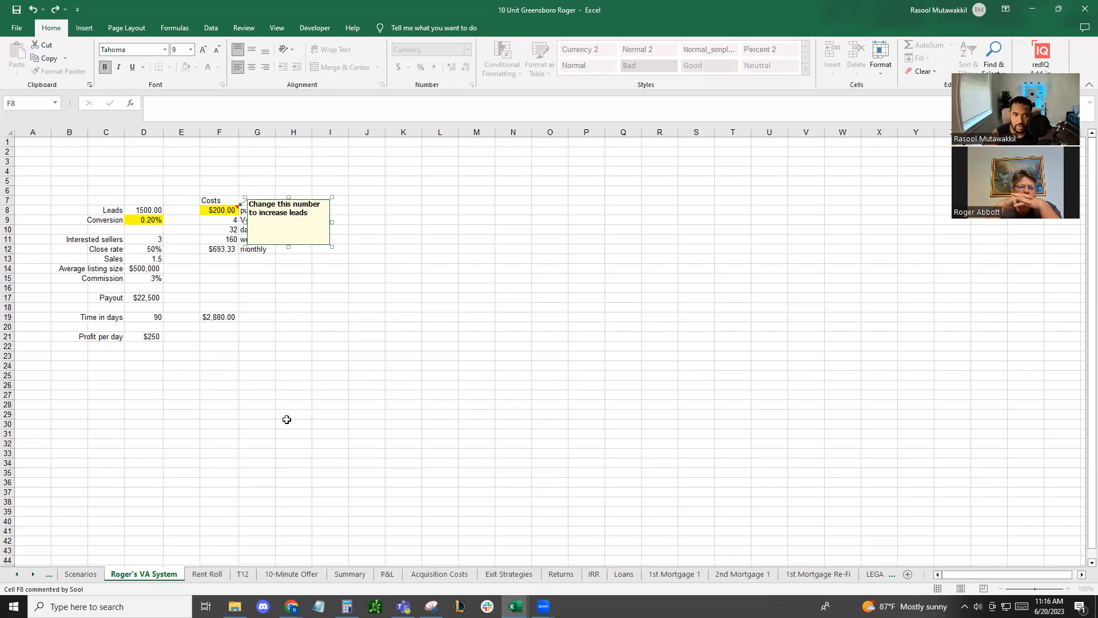
pyautogui.click(429, 397)
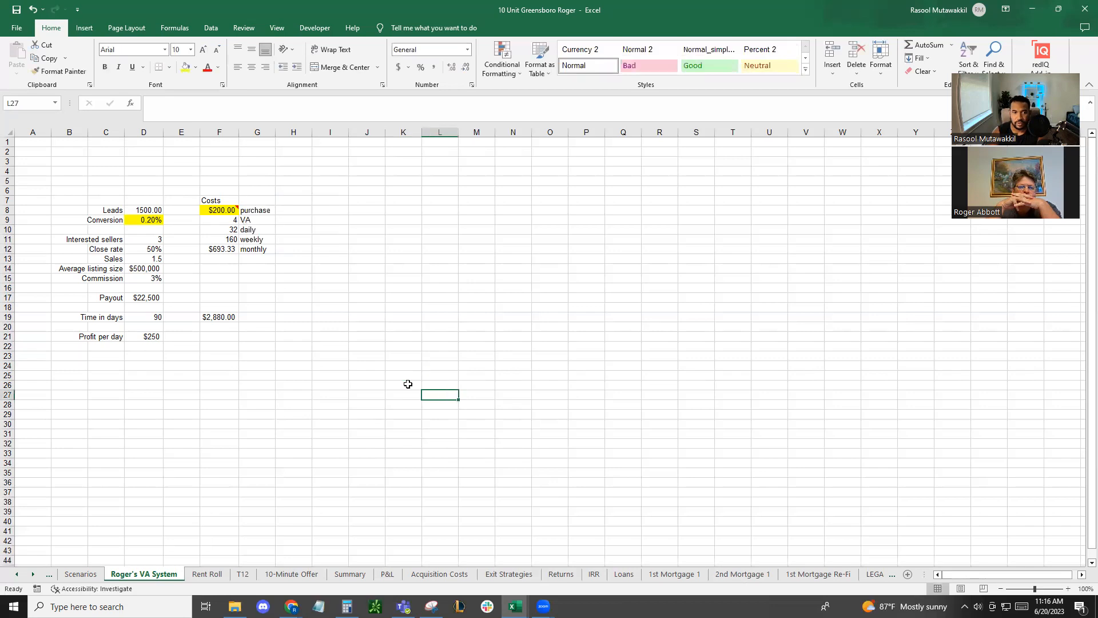
pyautogui.click(361, 287)
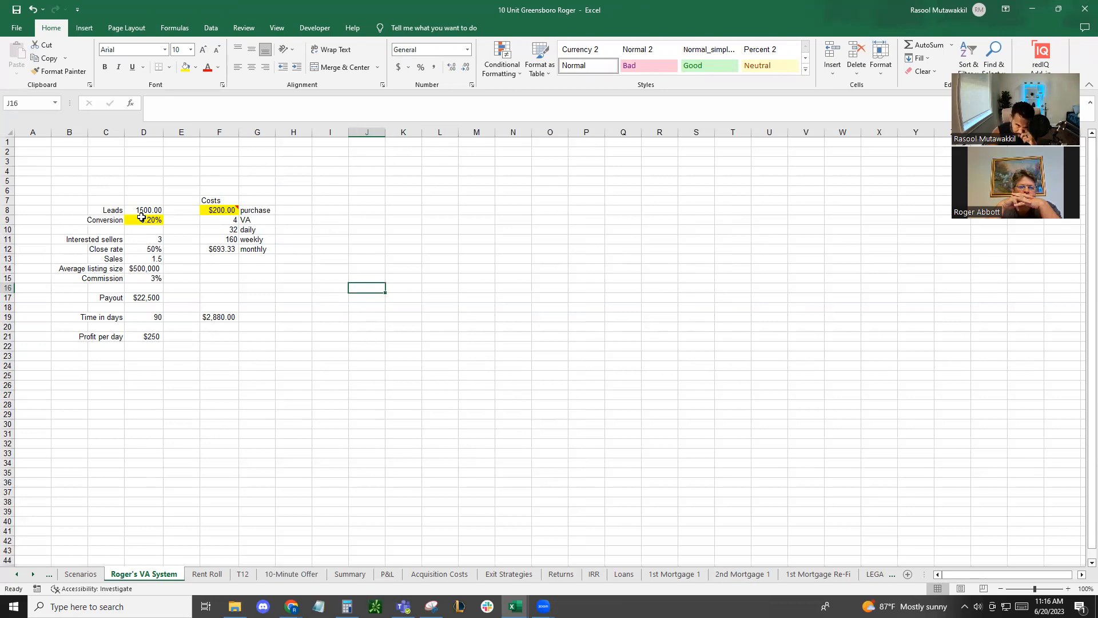
# Switch to Chrome and examine the Greensboro property's surroundings on Google Maps
pyautogui.click(81, 574)
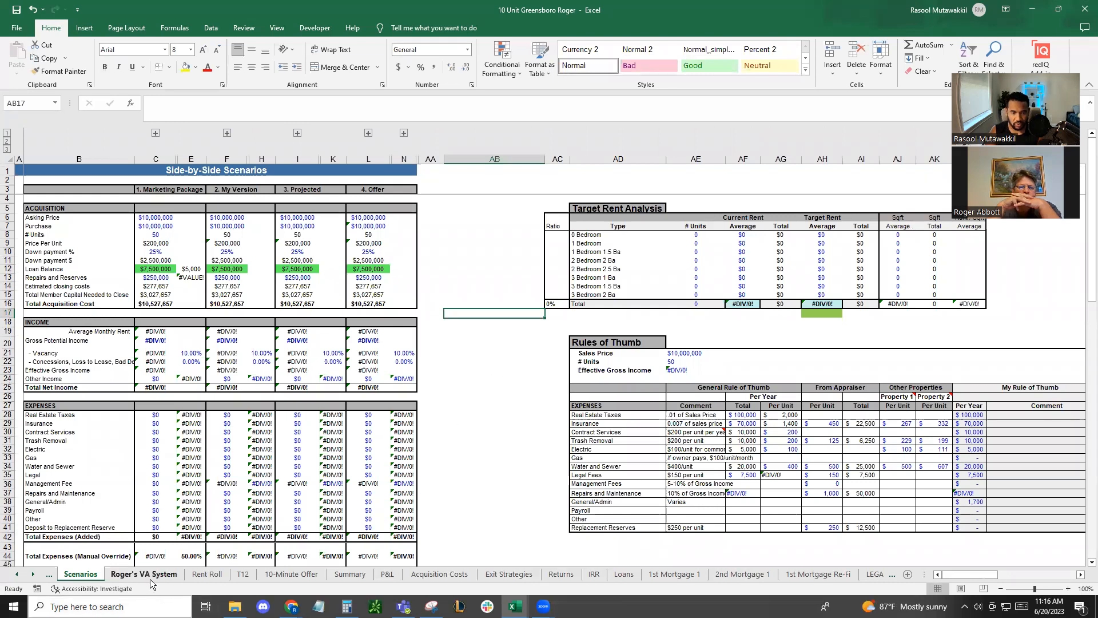
pyautogui.doubleClick(479, 12)
pyautogui.click(349, 10)
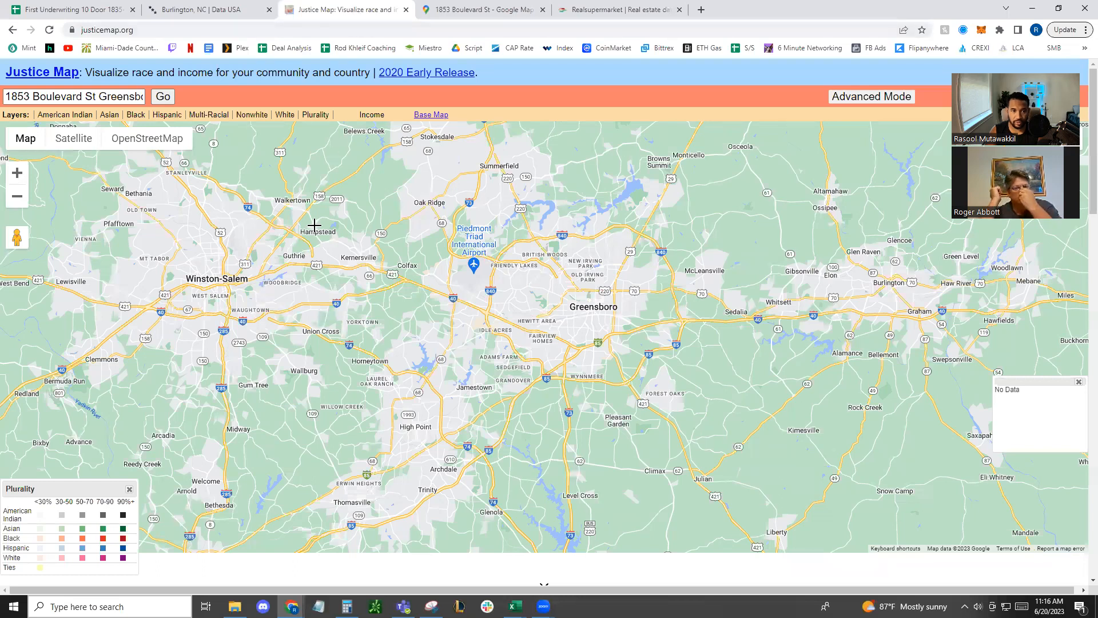
pyautogui.click(486, 10)
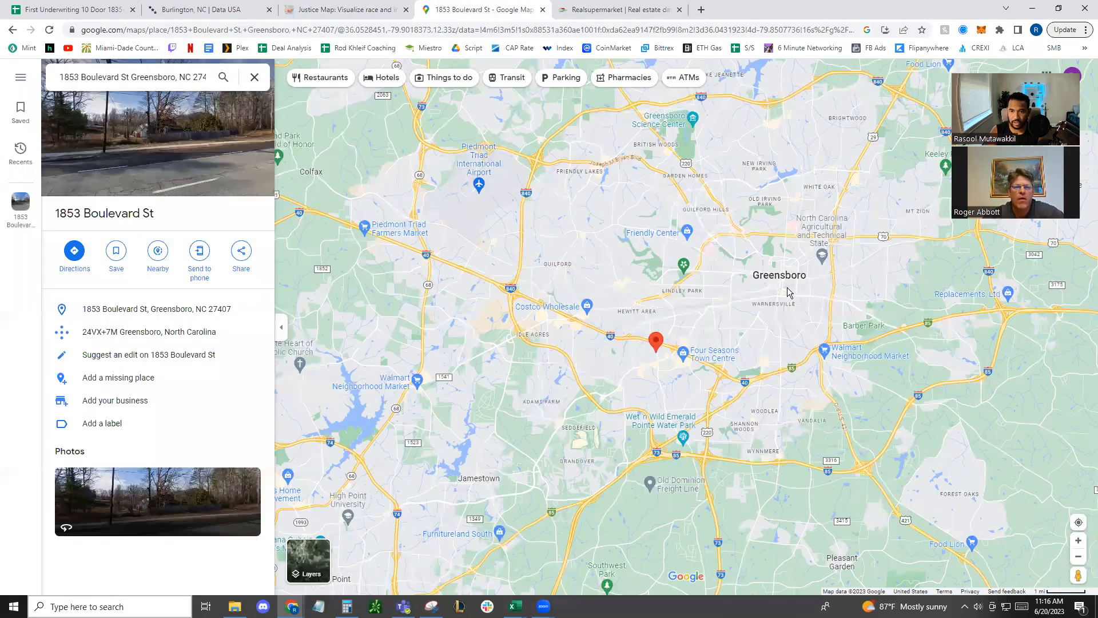
pyautogui.scroll(3, 657, 332)
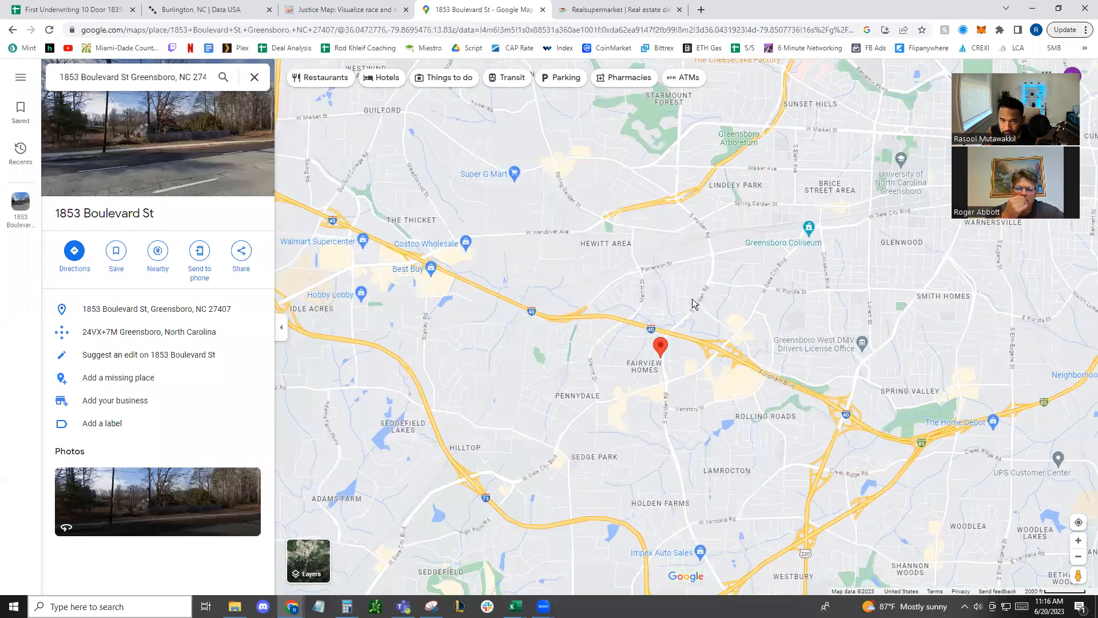
# Find the property's neighborhood near Fordham Blvd on Justice Map, using Google Maps as the reference
pyautogui.hotkey('ctrl', 'shift', 'Tab')
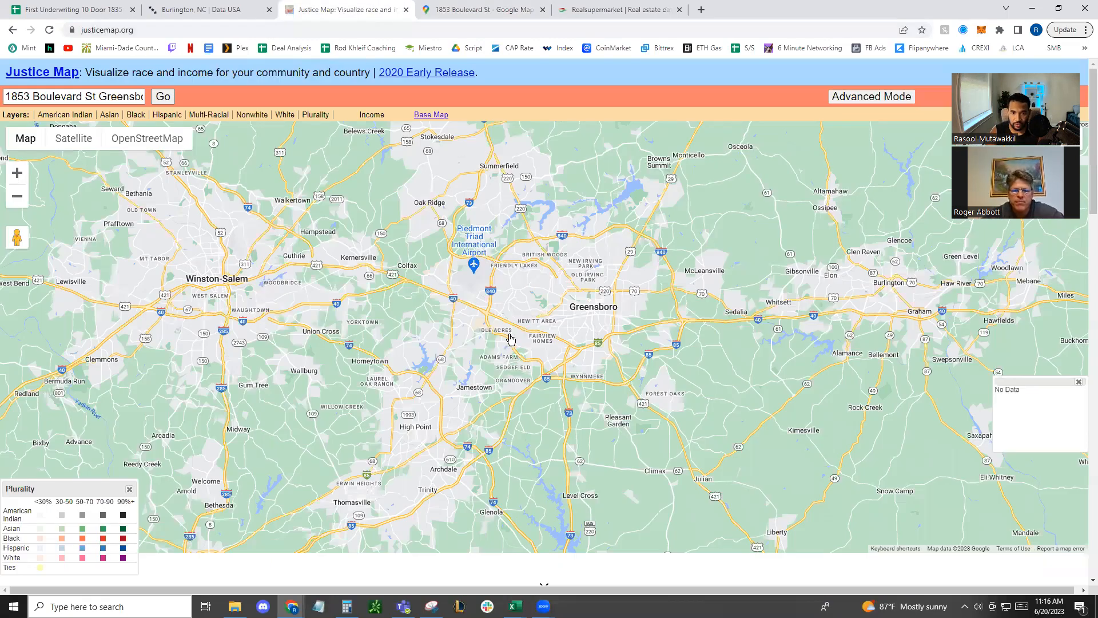
pyautogui.scroll(4, 504, 346)
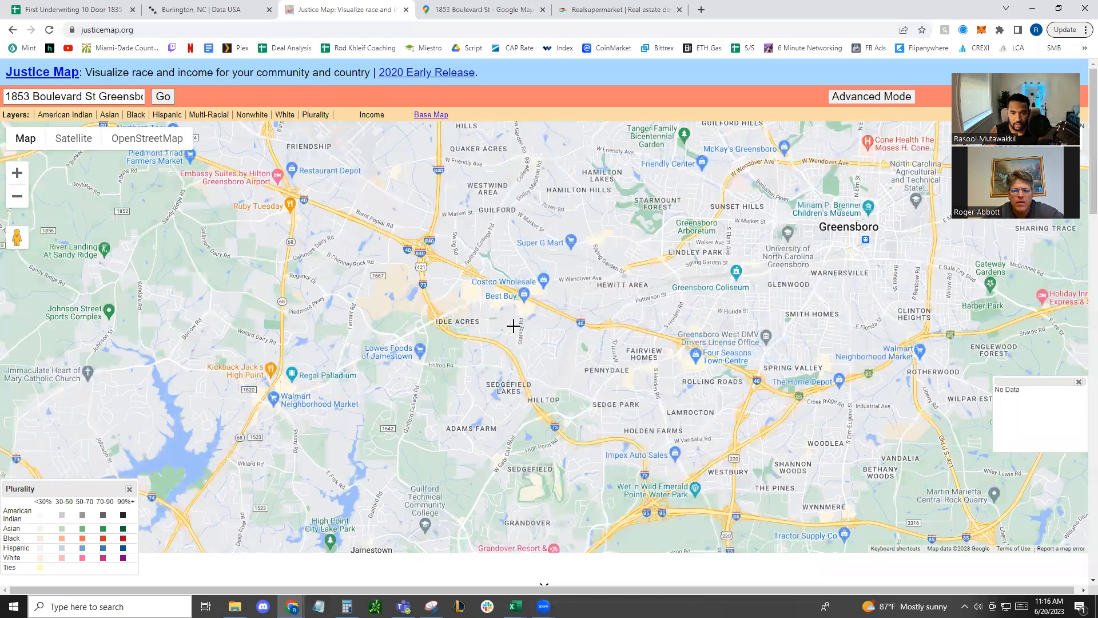
pyautogui.scroll(2, 513, 326)
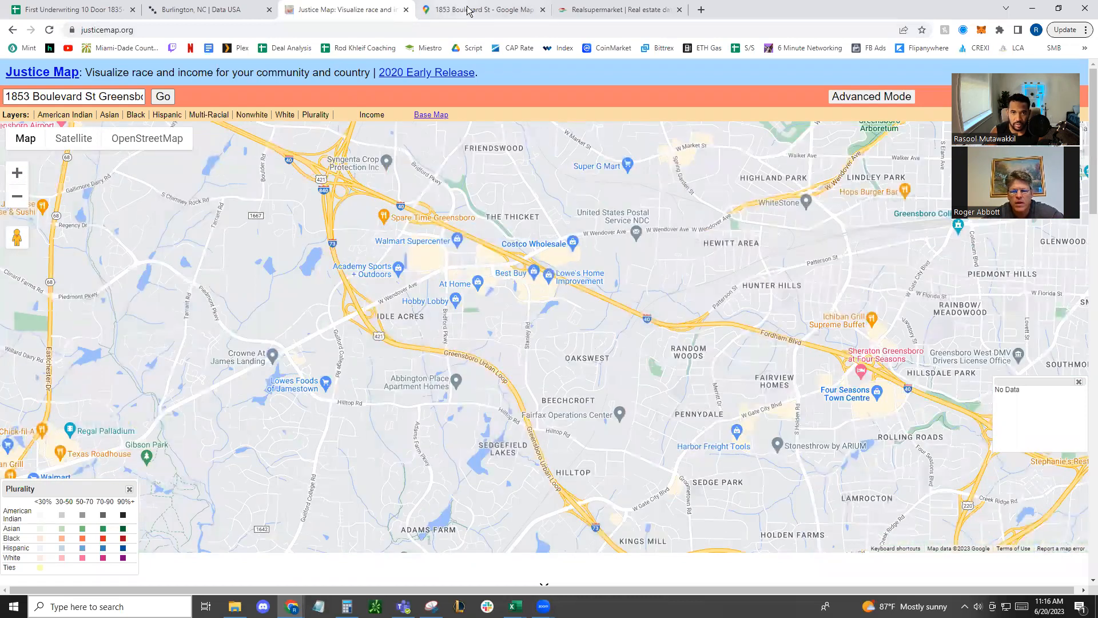
pyautogui.click(446, 9)
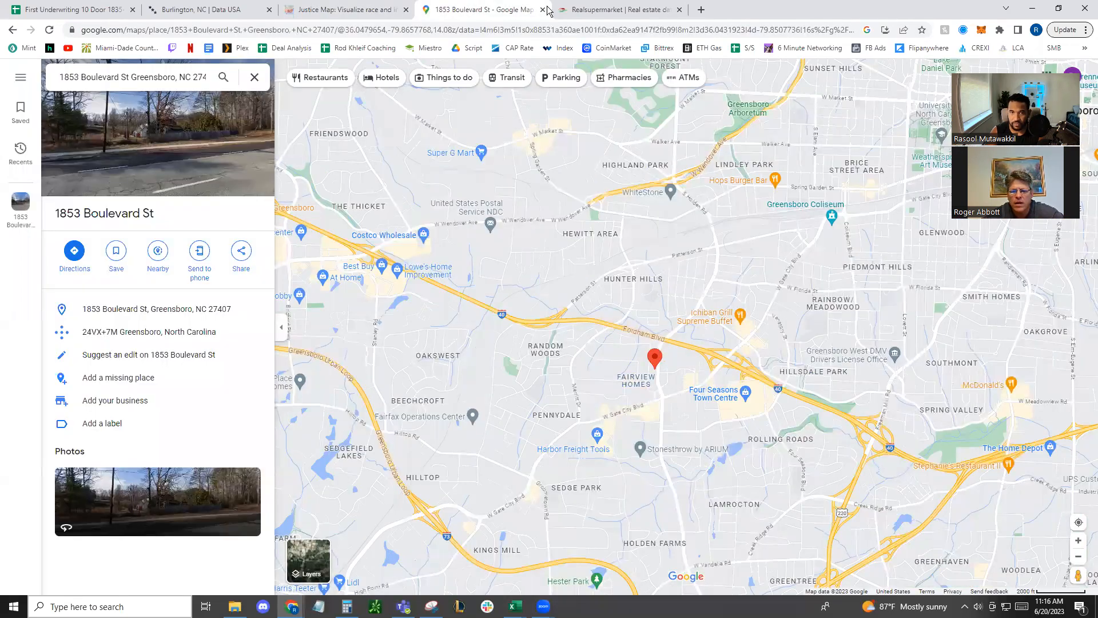
pyautogui.click(343, 10)
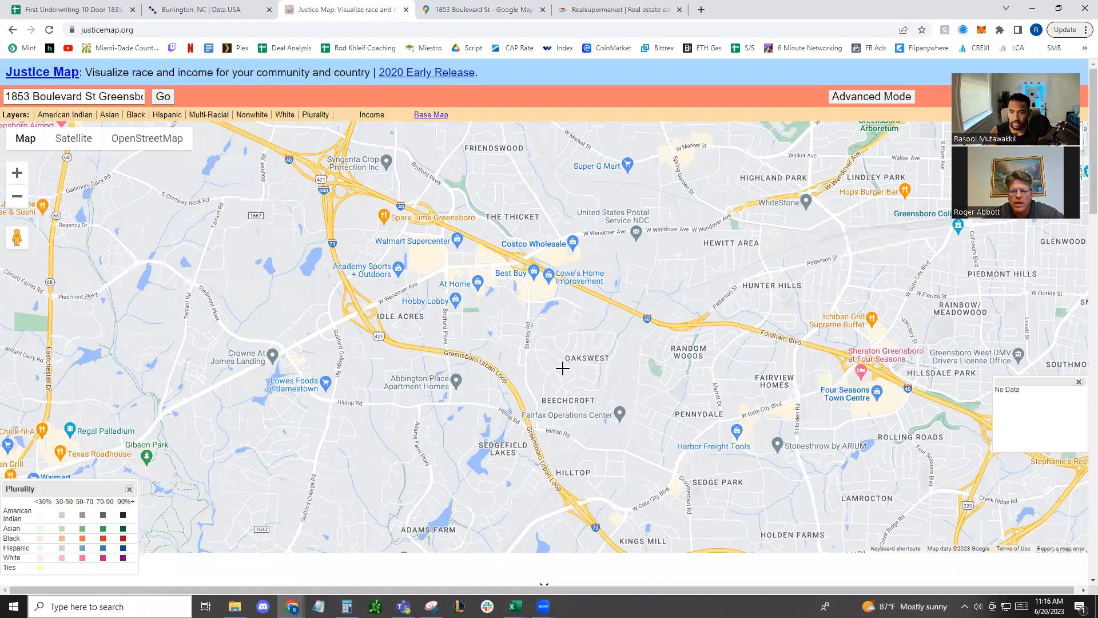
pyautogui.scroll(1, 789, 385)
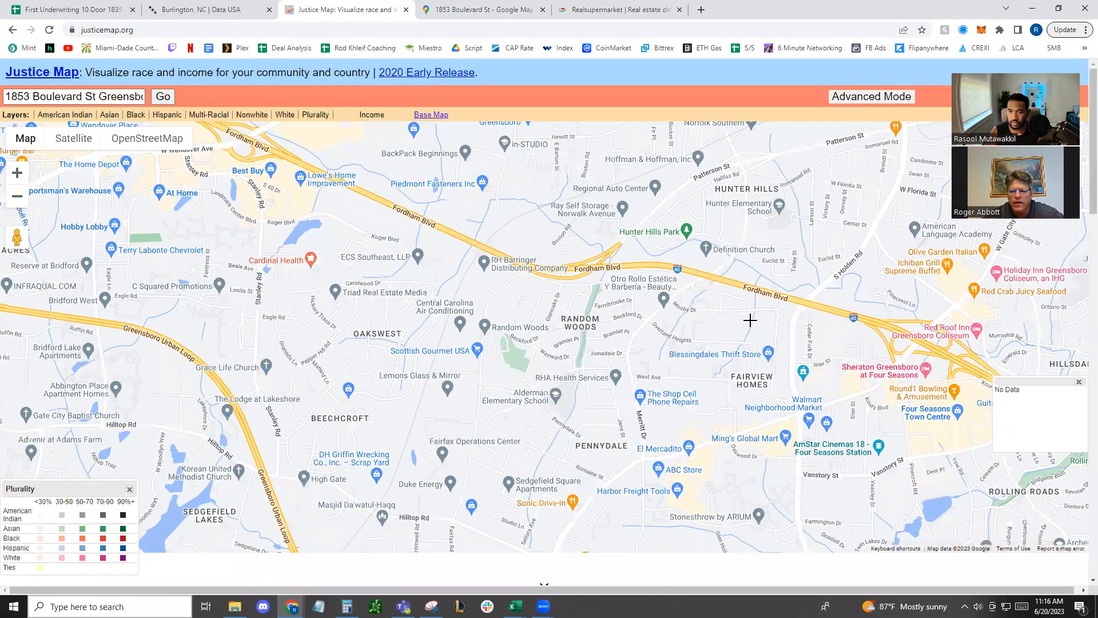
pyautogui.scroll(1, 685, 339)
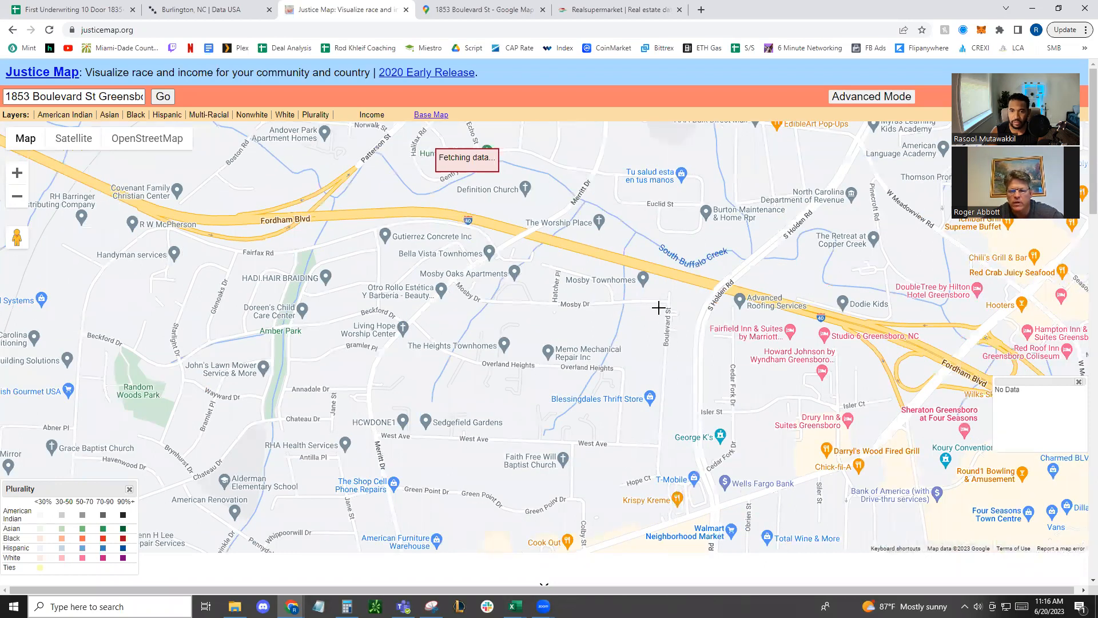
# Match the property's block on Justice Map with Google Maps, show the Income layer and highlight the census tract's income figure
pyautogui.click(458, 13)
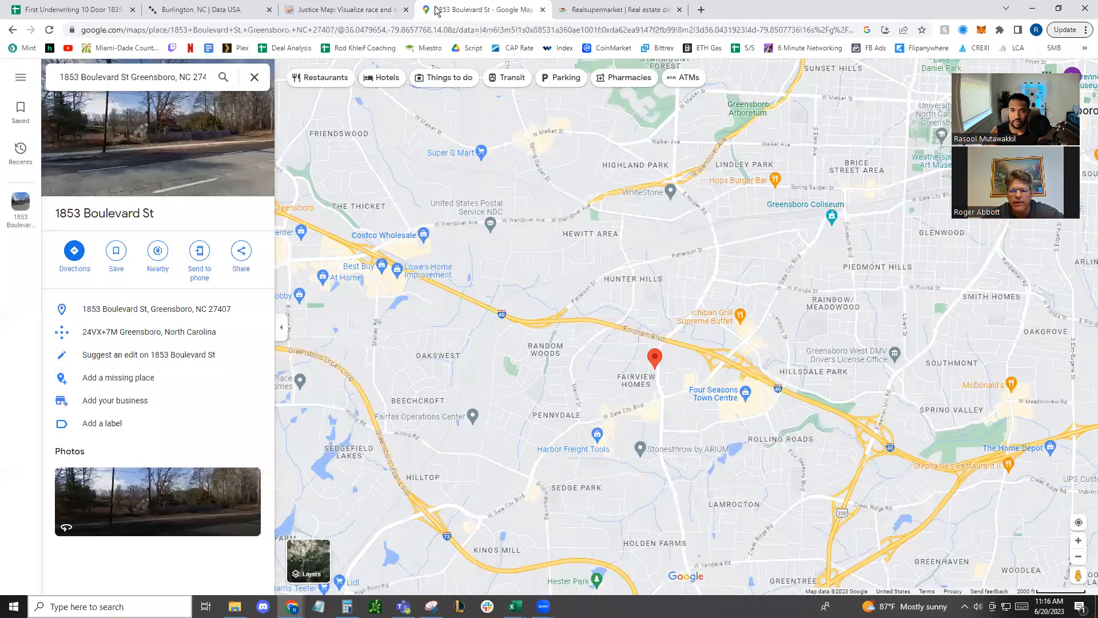
pyautogui.scroll(1, 646, 366)
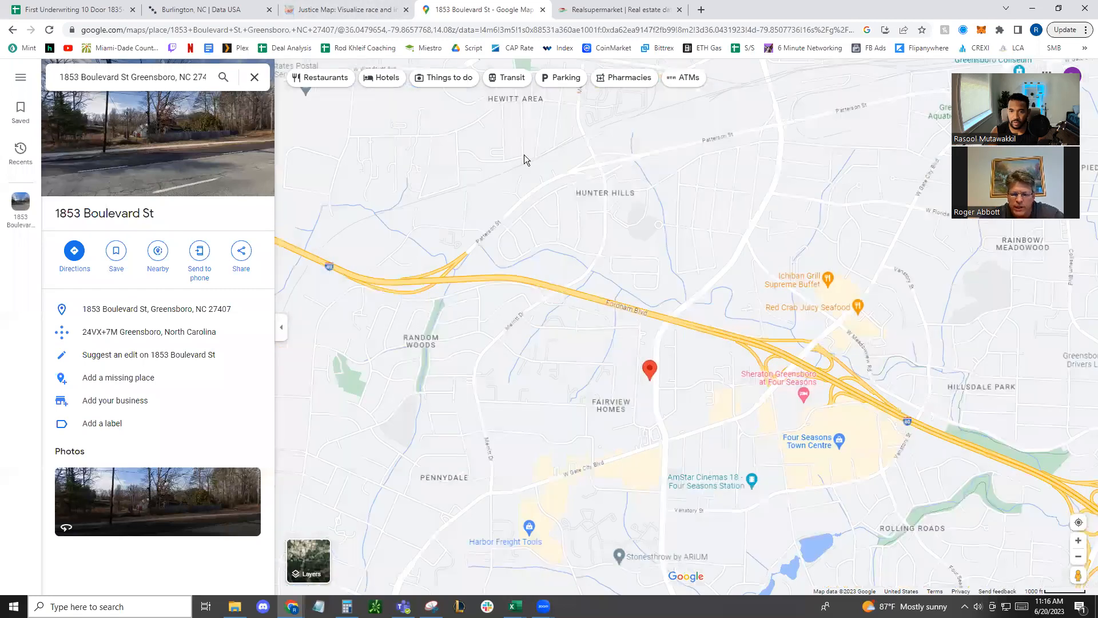
pyautogui.click(383, 10)
pyautogui.scroll(1, 618, 373)
pyautogui.scroll(-1, 743, 361)
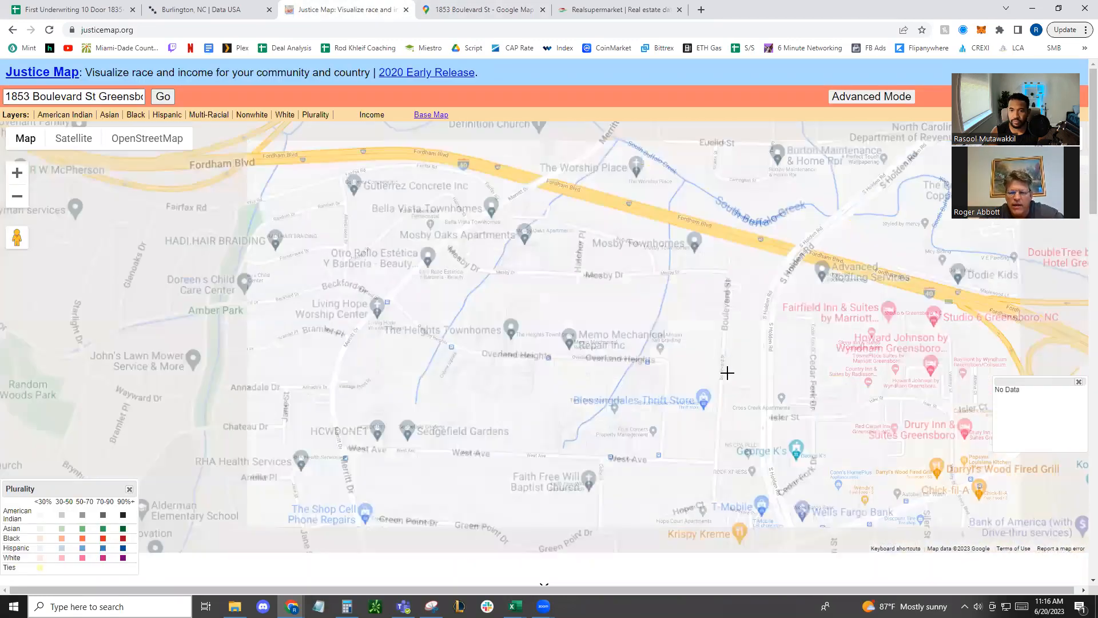
pyautogui.click(375, 115)
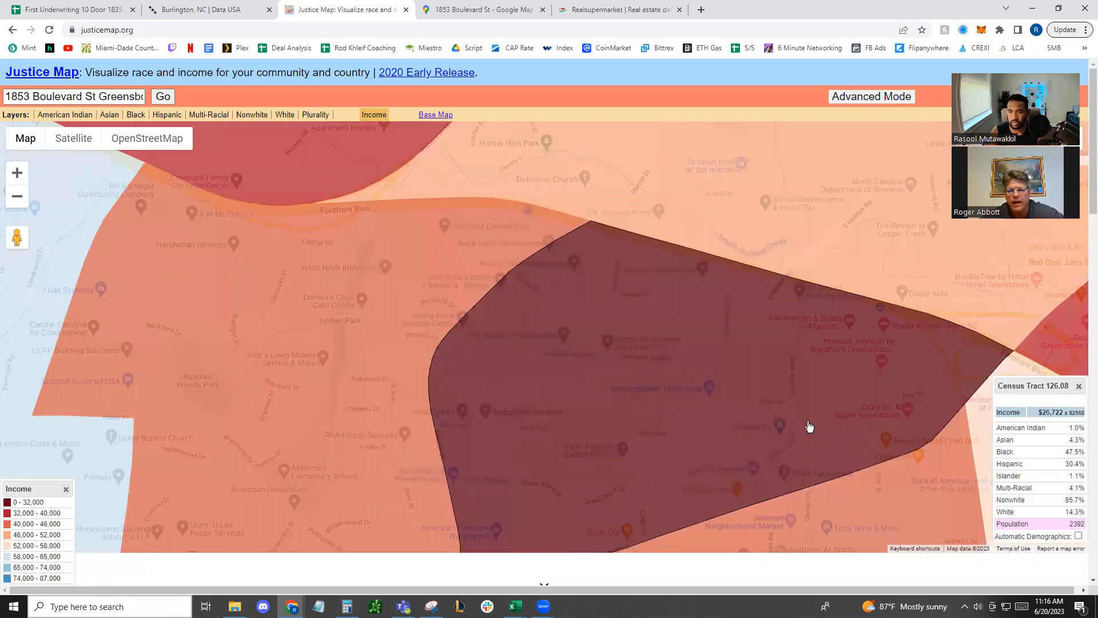
pyautogui.moveTo(1040, 412); pyautogui.dragTo(1075, 424)
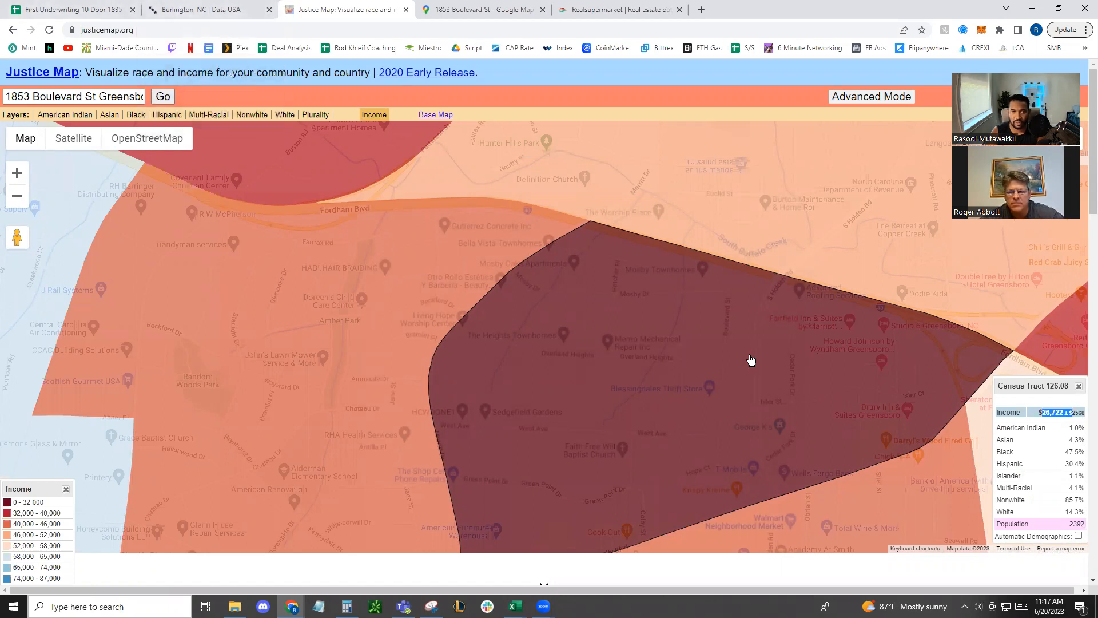
# Copy the property's address from Google Maps and open the SpotCrime map in the same browser tab
pyautogui.click(480, 9)
pyautogui.click(451, 32)
pyautogui.write('s')
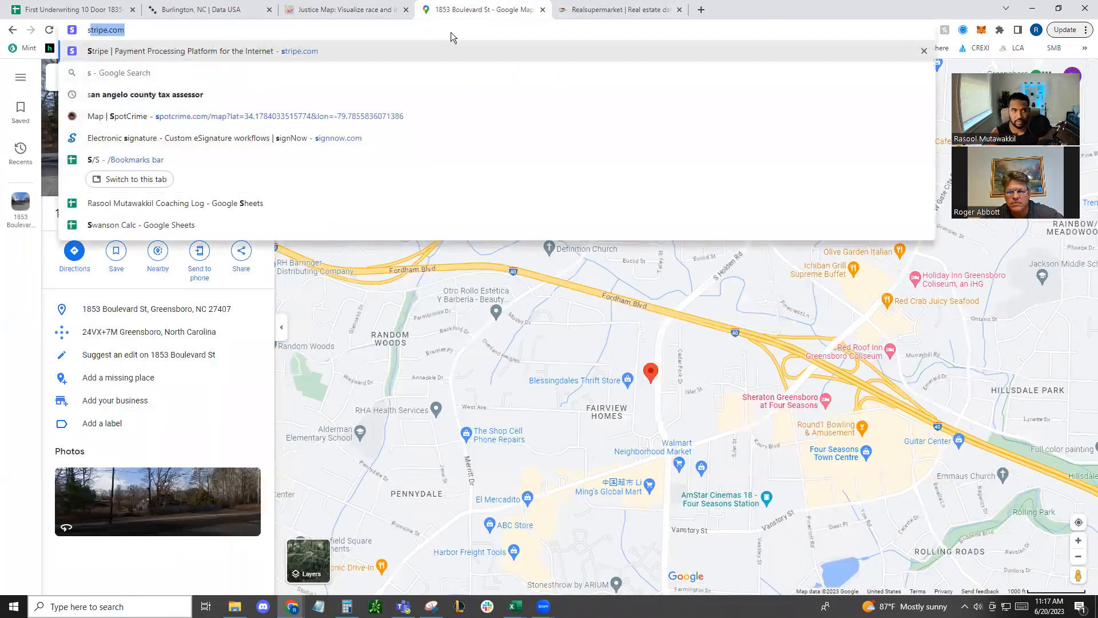
pyautogui.press('Escape')
pyautogui.click(114, 74)
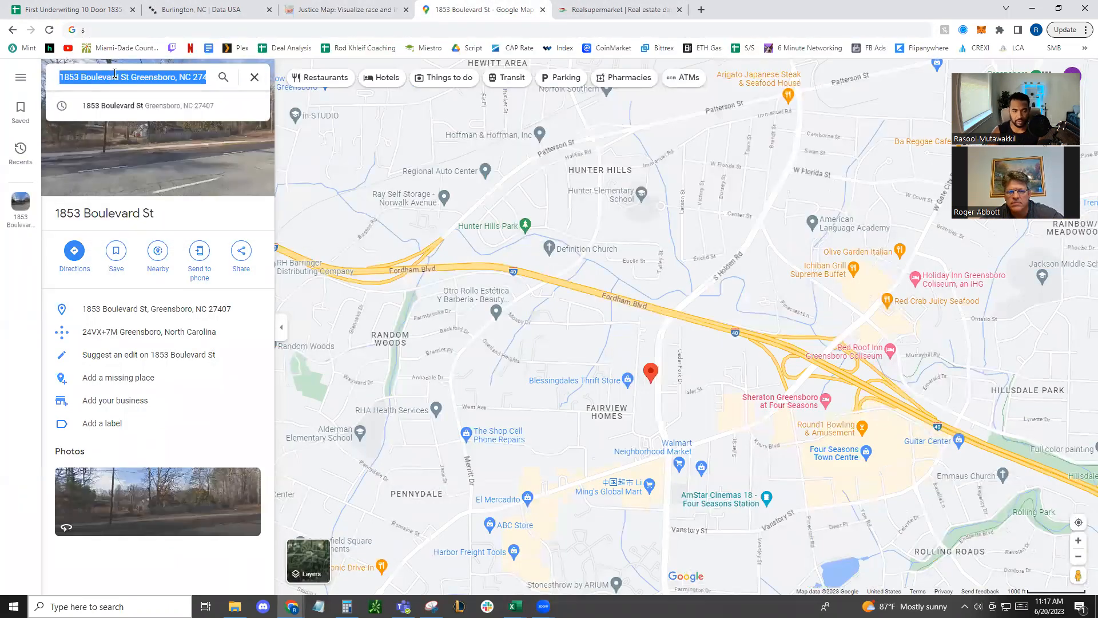
pyautogui.click(435, 30)
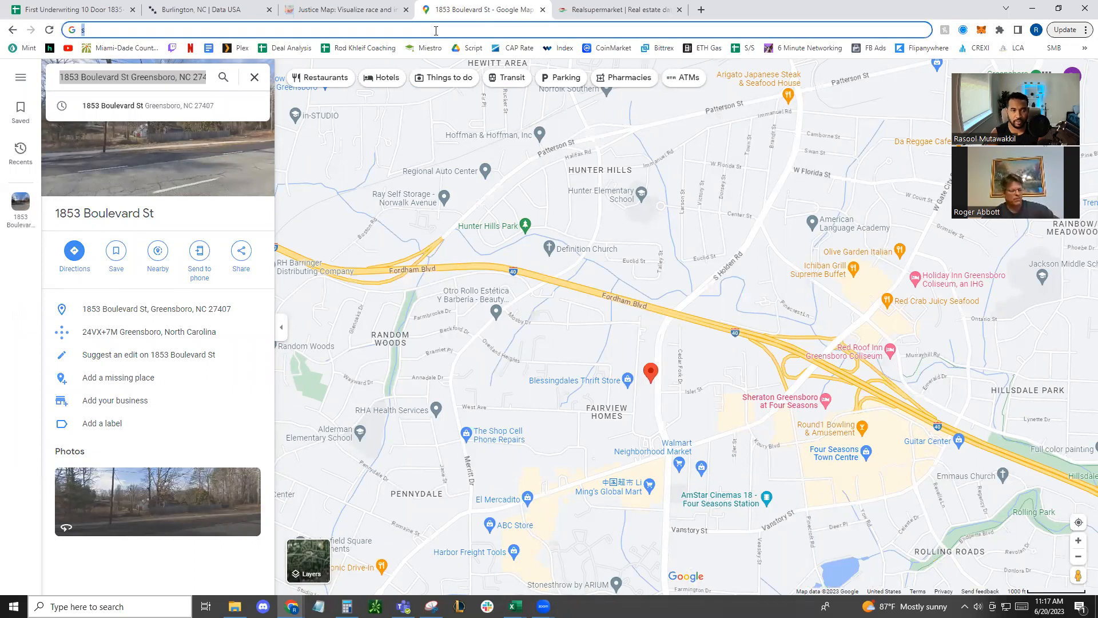
pyautogui.press('Return')
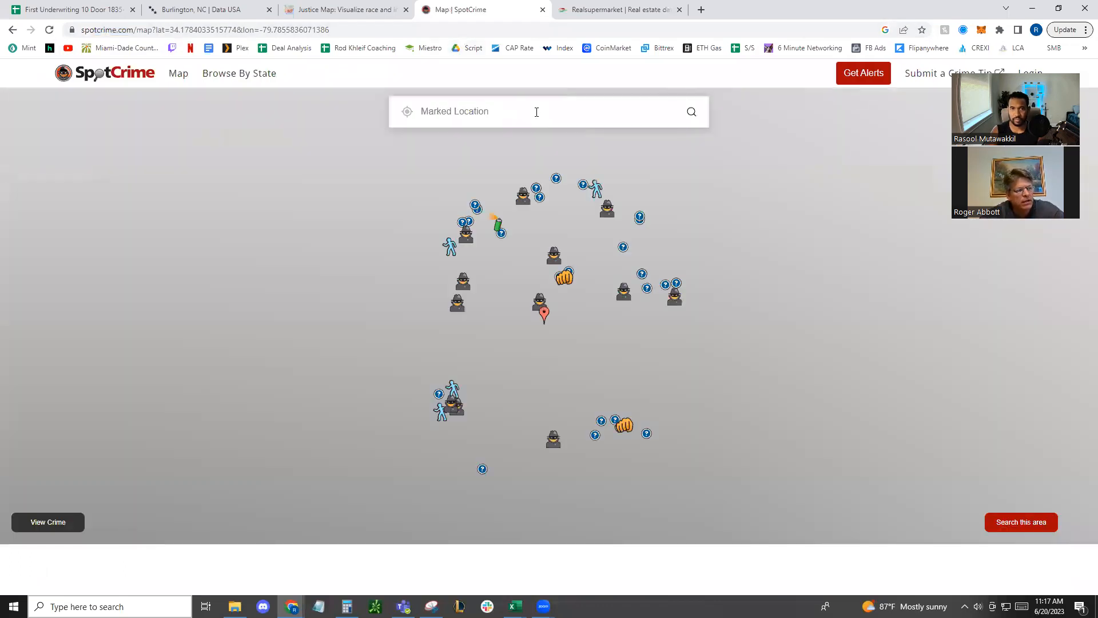
# Locate the copied property address on SpotCrime and examine the reported crimes in the surrounding blocks
pyautogui.click(537, 112)
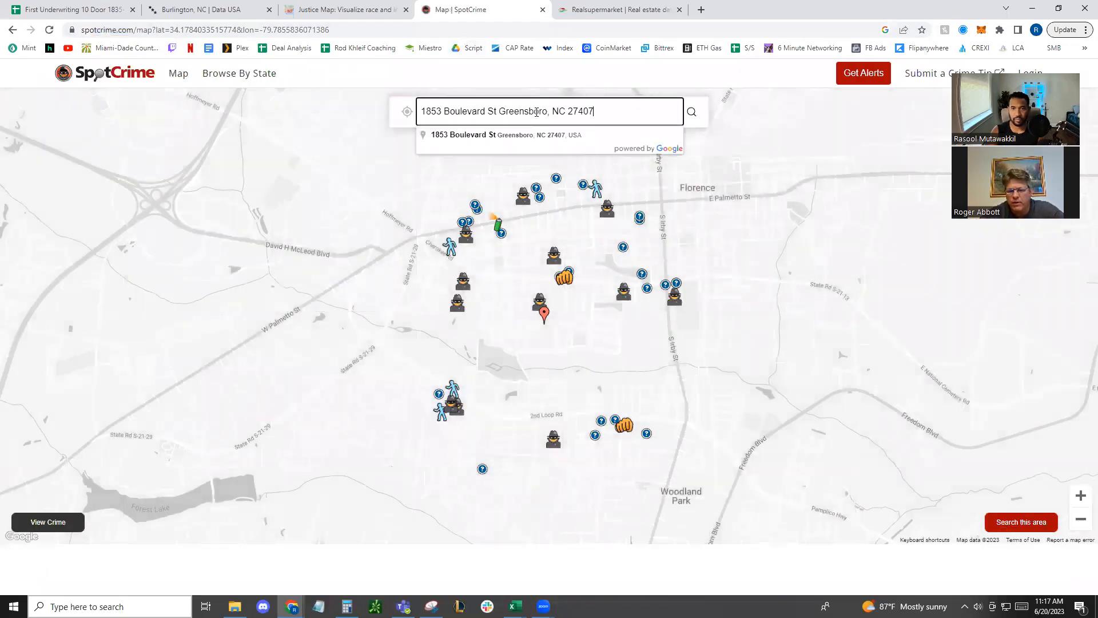
pyautogui.click(594, 138)
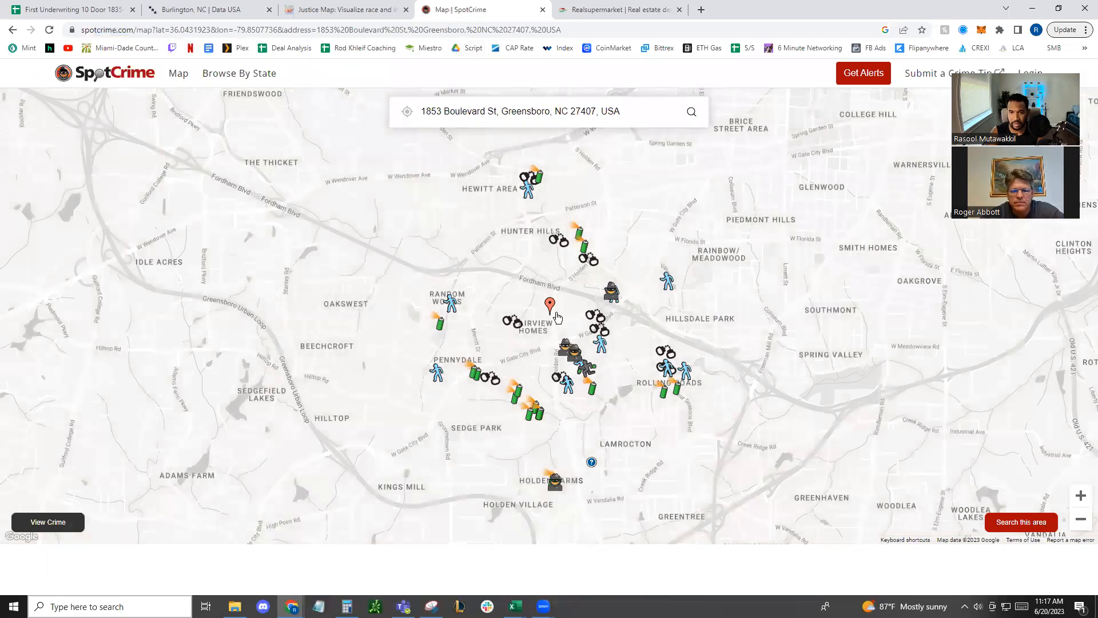
pyautogui.scroll(3, 558, 317)
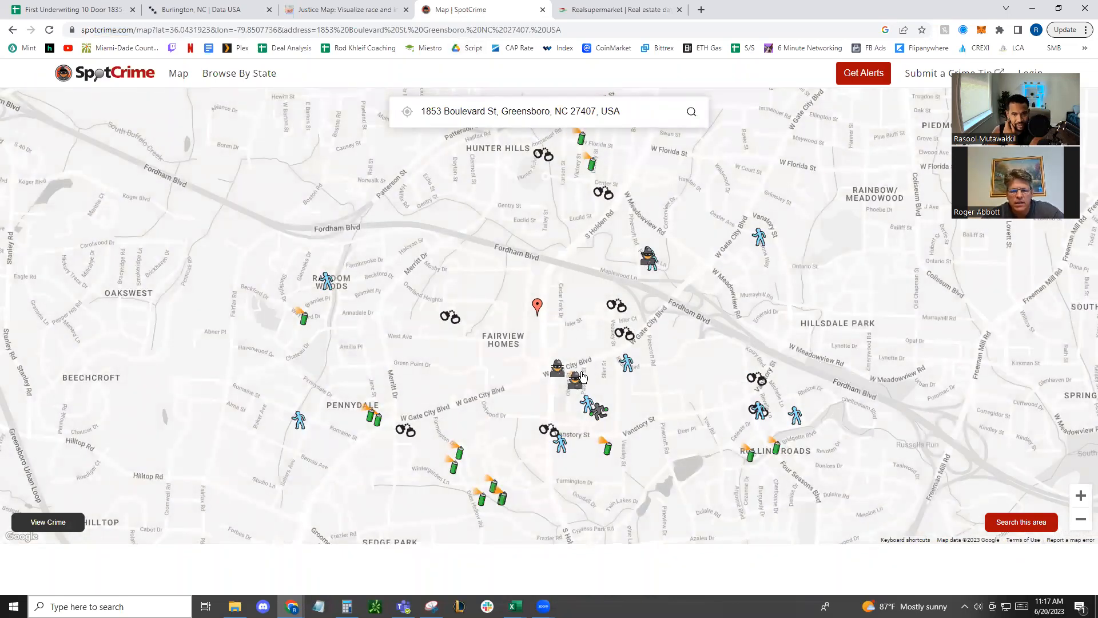
pyautogui.click(552, 201)
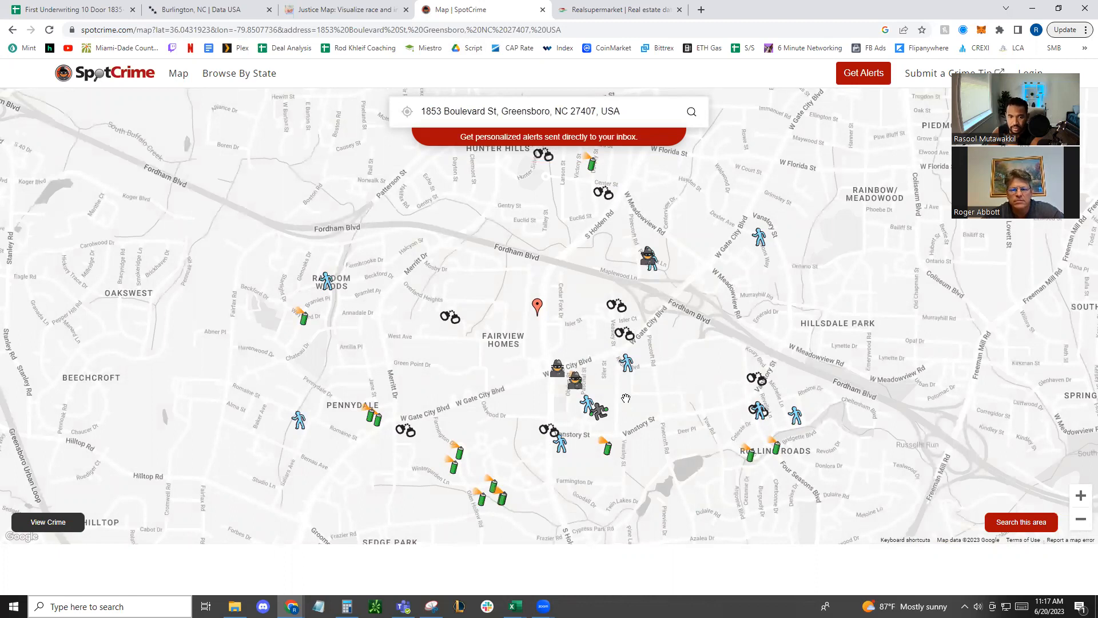
pyautogui.scroll(1, 538, 347)
pyautogui.moveTo(491, 299); pyautogui.dragTo(498, 345)
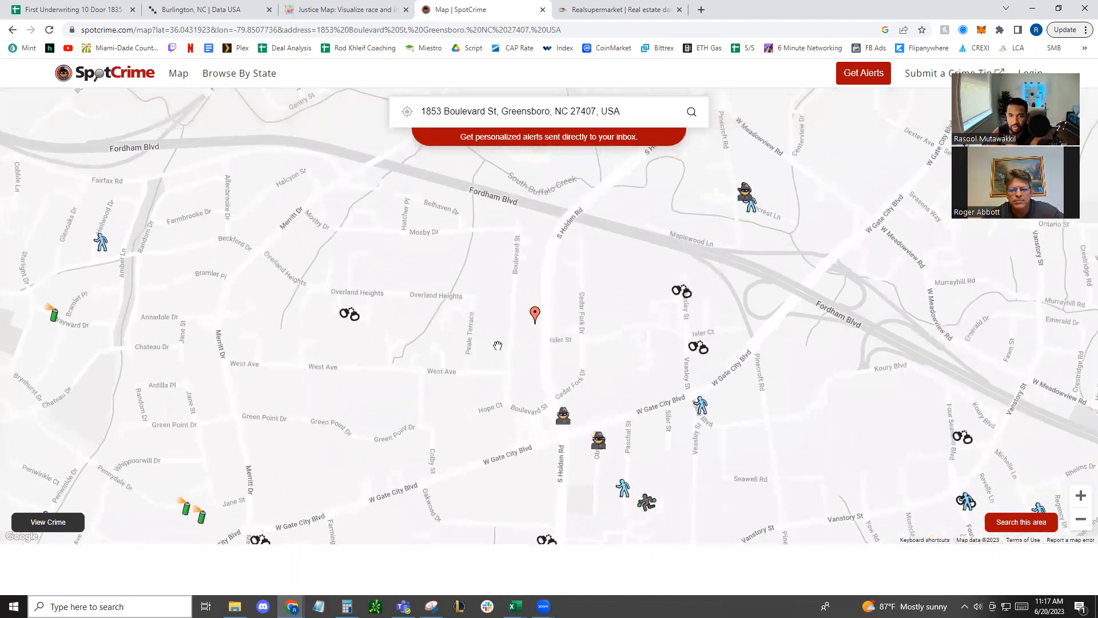
pyautogui.scroll(-1, 498, 345)
pyautogui.scroll(1, 523, 313)
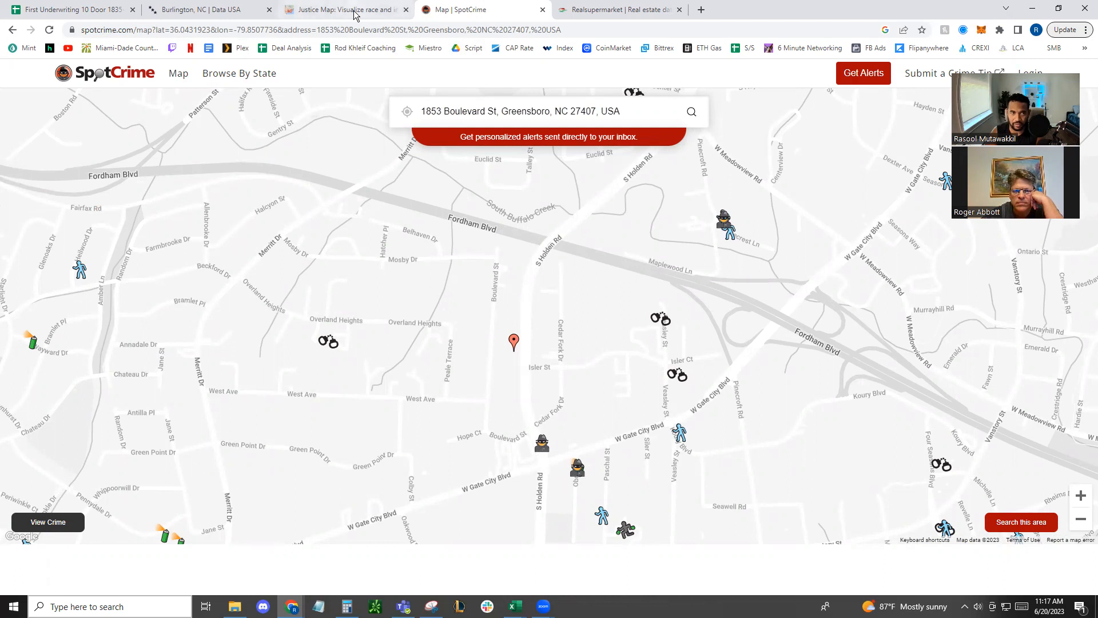
# Review the current and target average rents in the Target Rent Analysis of the First Underwriting 10 Door spreadsheet
pyautogui.click(74, 10)
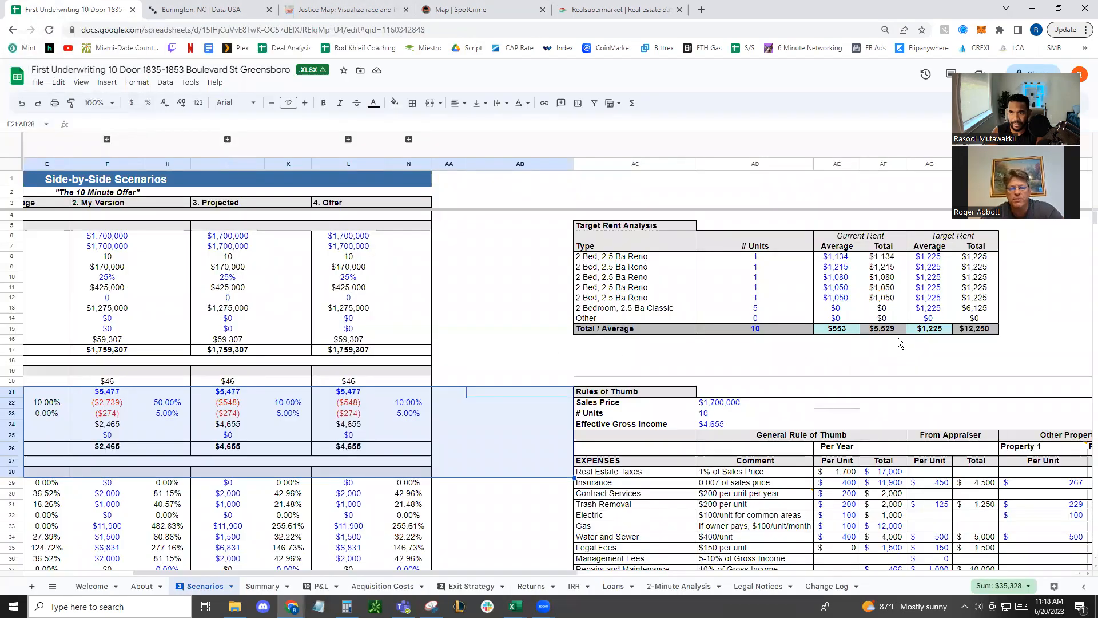
pyautogui.click(844, 257)
pyautogui.moveTo(849, 291); pyautogui.dragTo(849, 297)
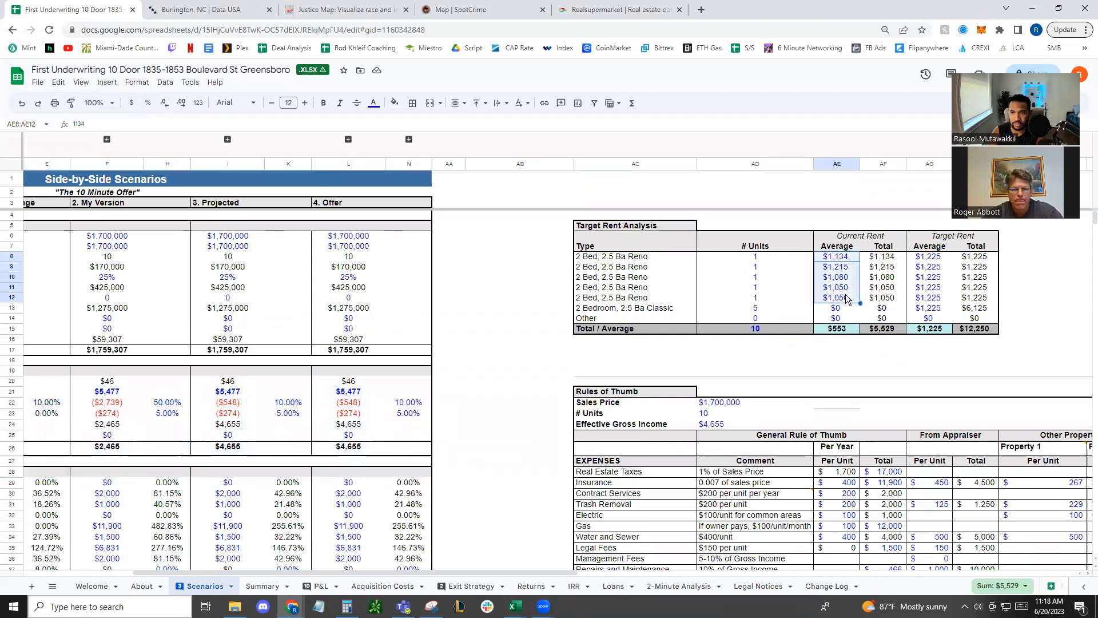
pyautogui.moveTo(938, 260); pyautogui.dragTo(934, 311)
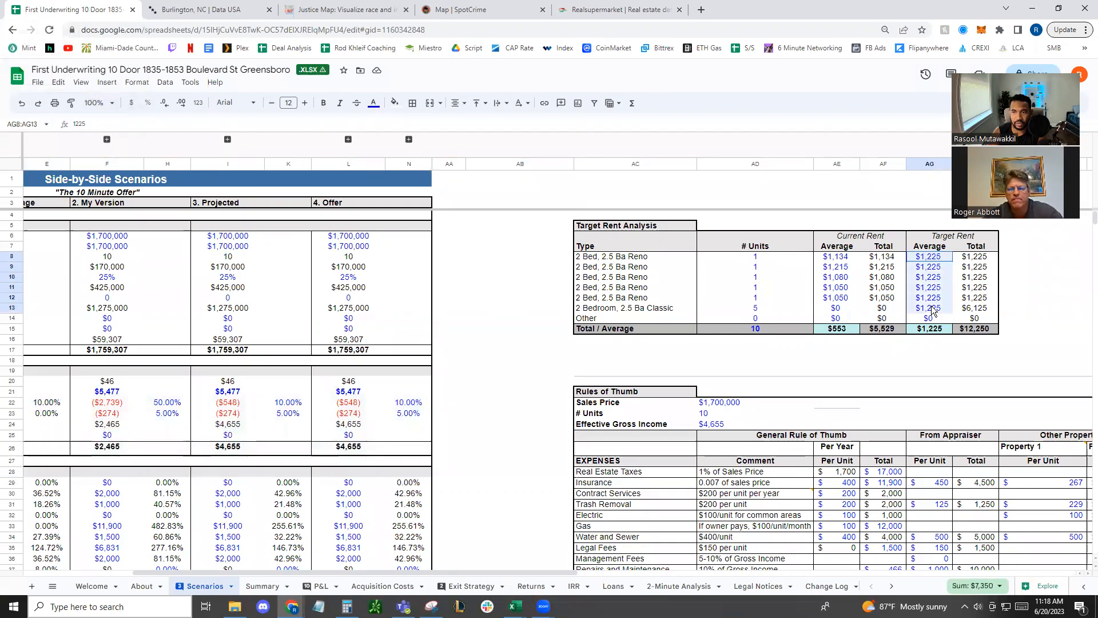
pyautogui.moveTo(933, 311); pyautogui.dragTo(933, 310)
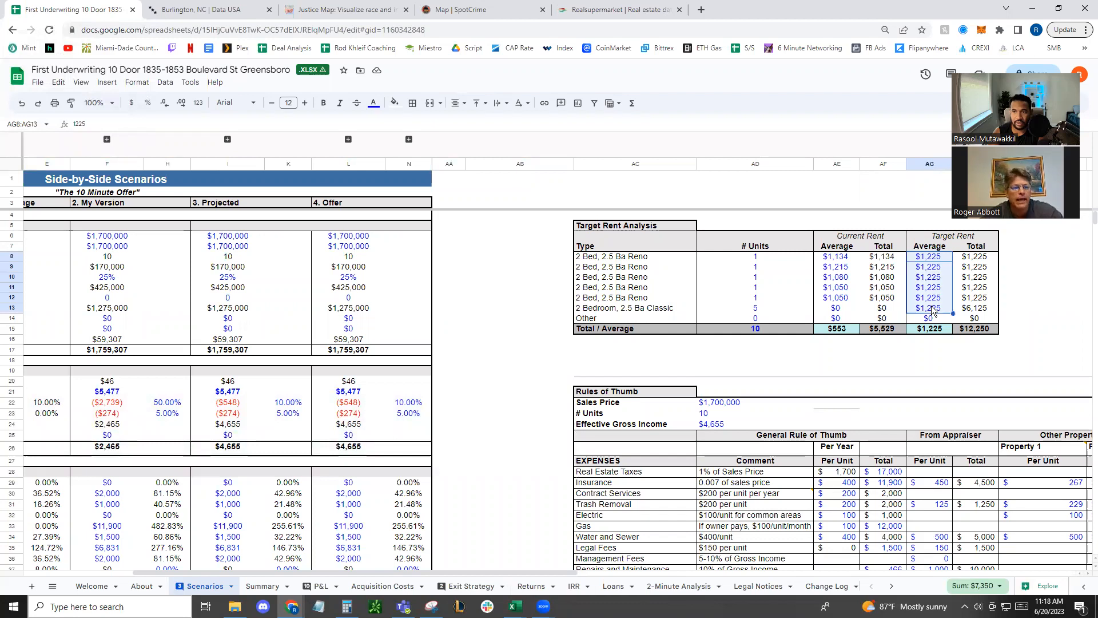
pyautogui.click(472, 322)
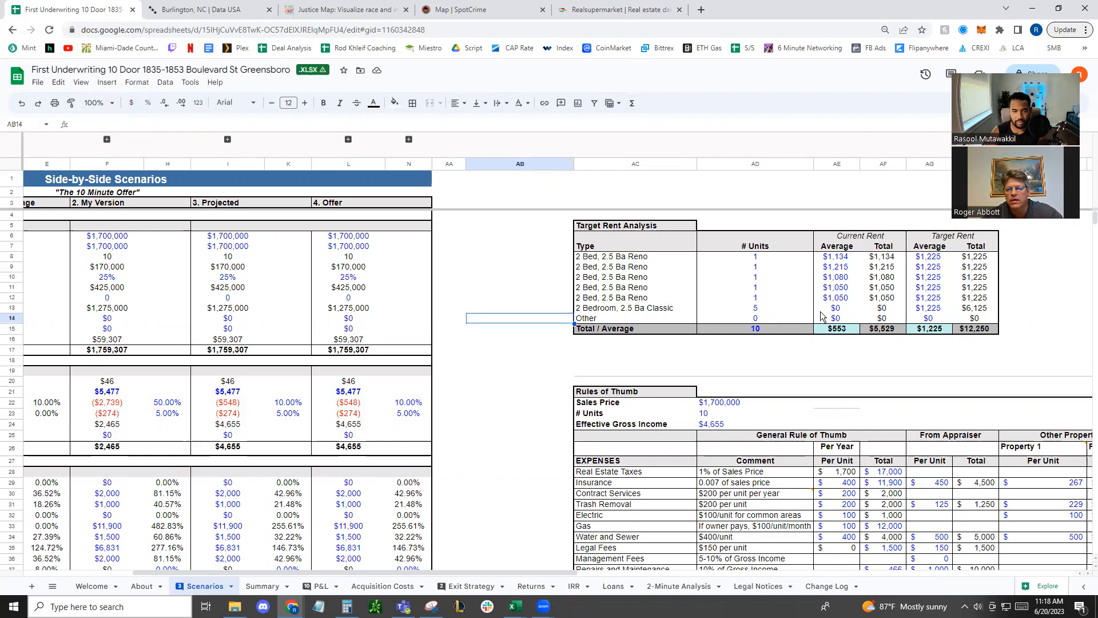
pyautogui.moveTo(491, 380); pyautogui.dragTo(43, 435)
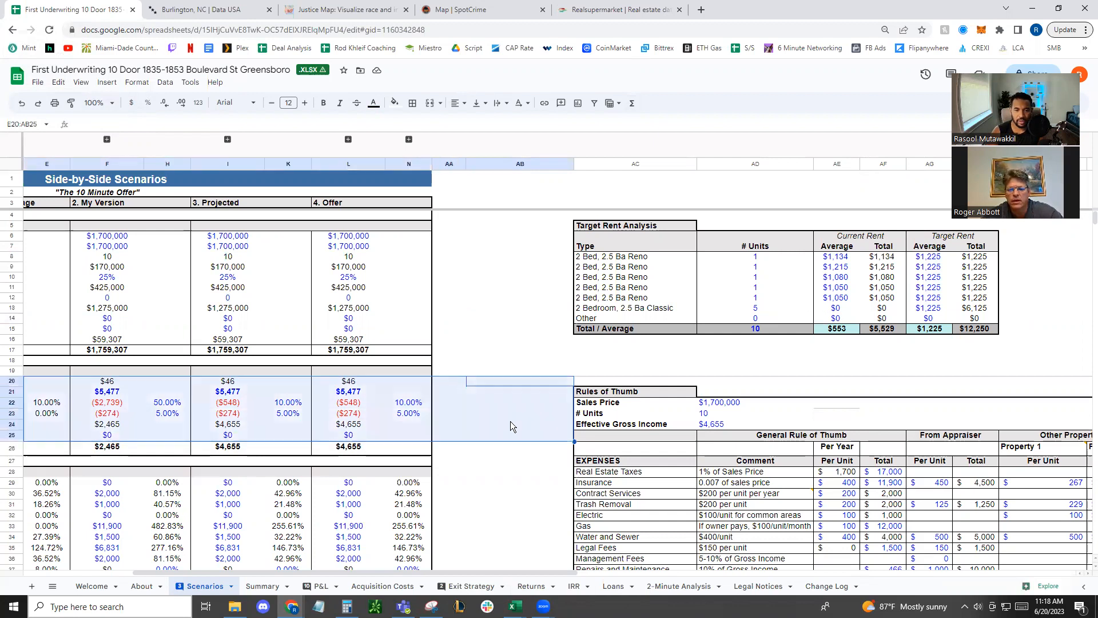
pyautogui.click(493, 422)
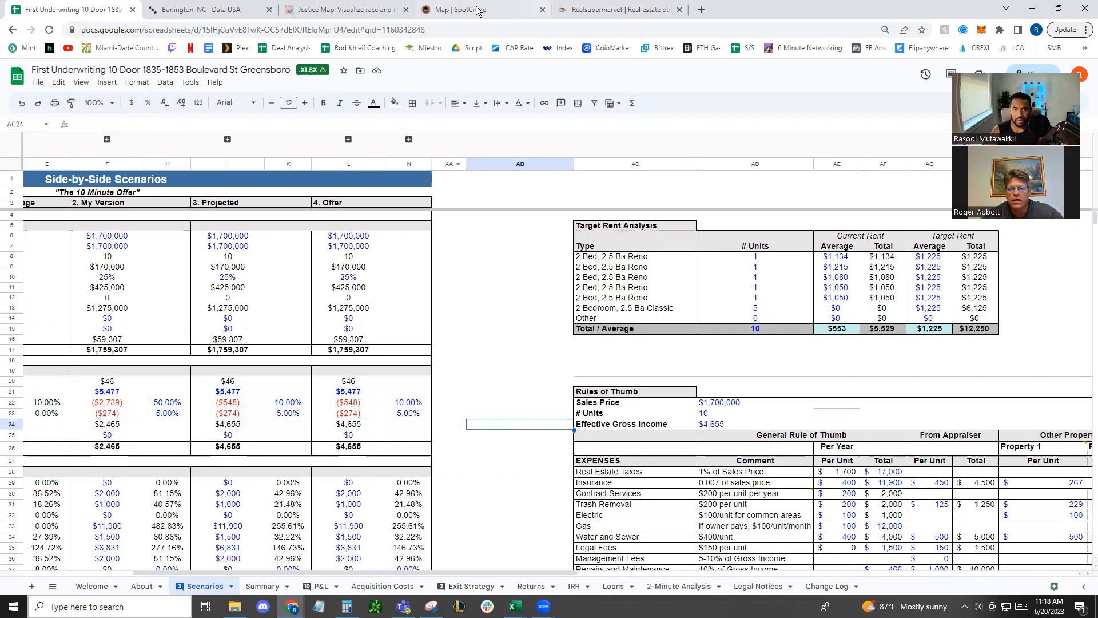
# Switch to the 10 Unit Greensboro workbook in Excel and set the asking price to 1,700,000, units to 10 and down payment to 35%
pyautogui.click(515, 606)
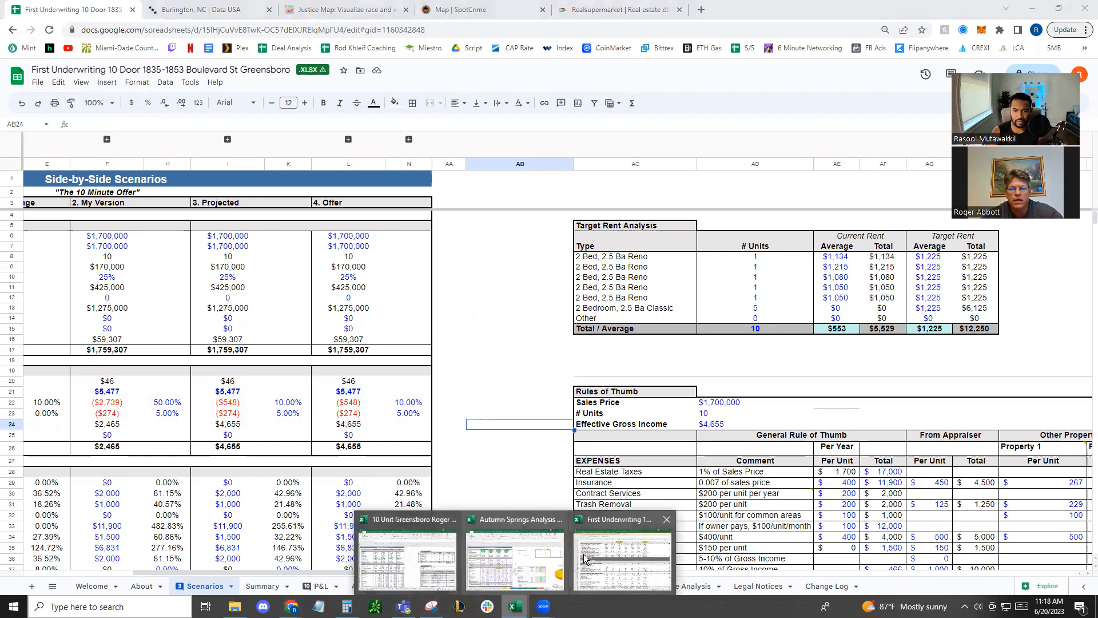
pyautogui.click(402, 567)
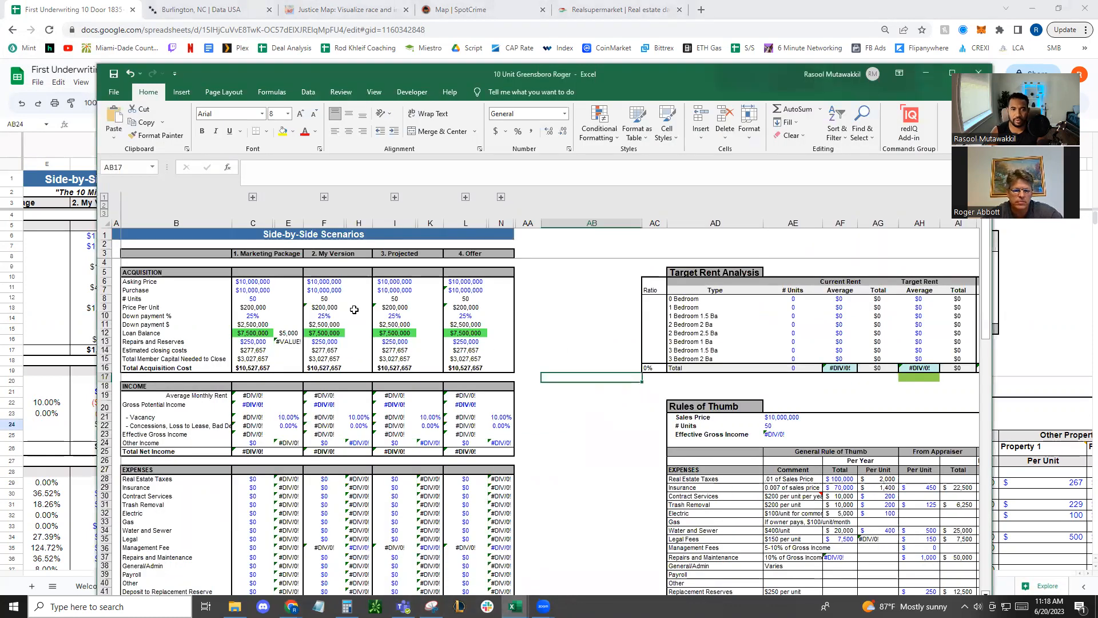
pyautogui.click(239, 279)
pyautogui.write('1,700,000')
pyautogui.press('Return')
pyautogui.press('Return')
pyautogui.write('10')
pyautogui.press('Return')
pyautogui.press('Return')
pyautogui.write('35')
pyautogui.press('Return')
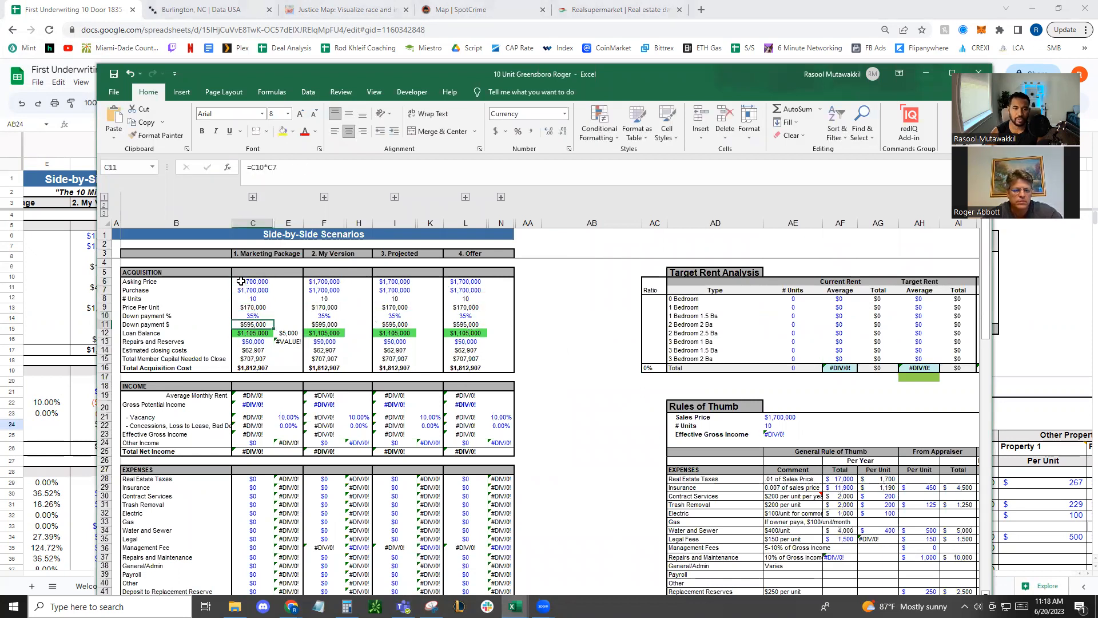
# Set the number of 2 Bedroom 2 Ba units to 10 in the Target Rent Analysis
pyautogui.click(262, 342)
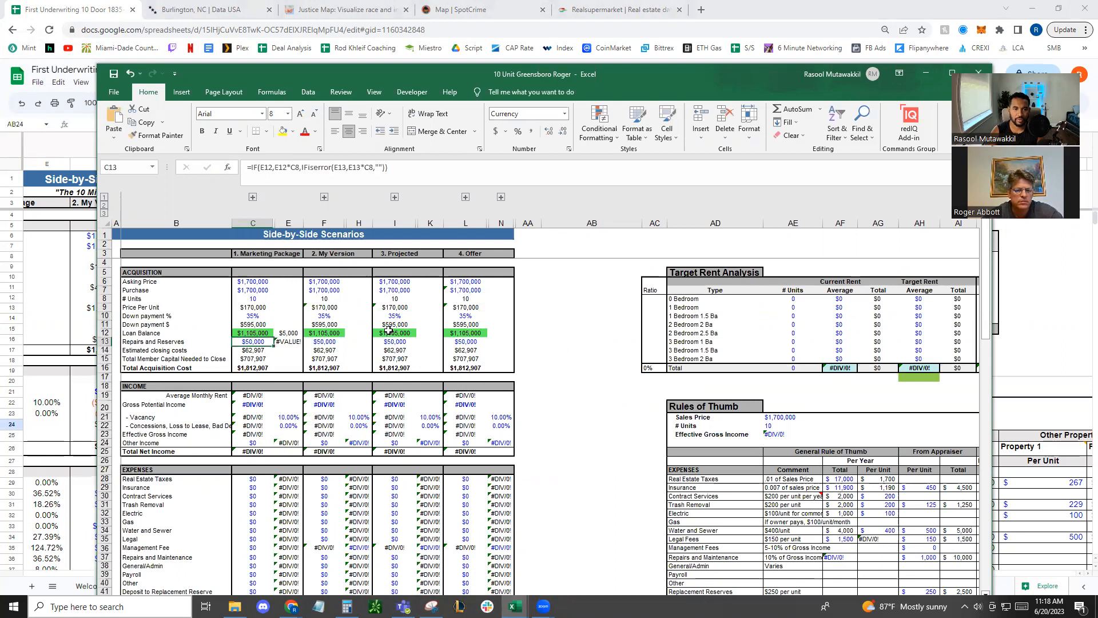
pyautogui.click(659, 390)
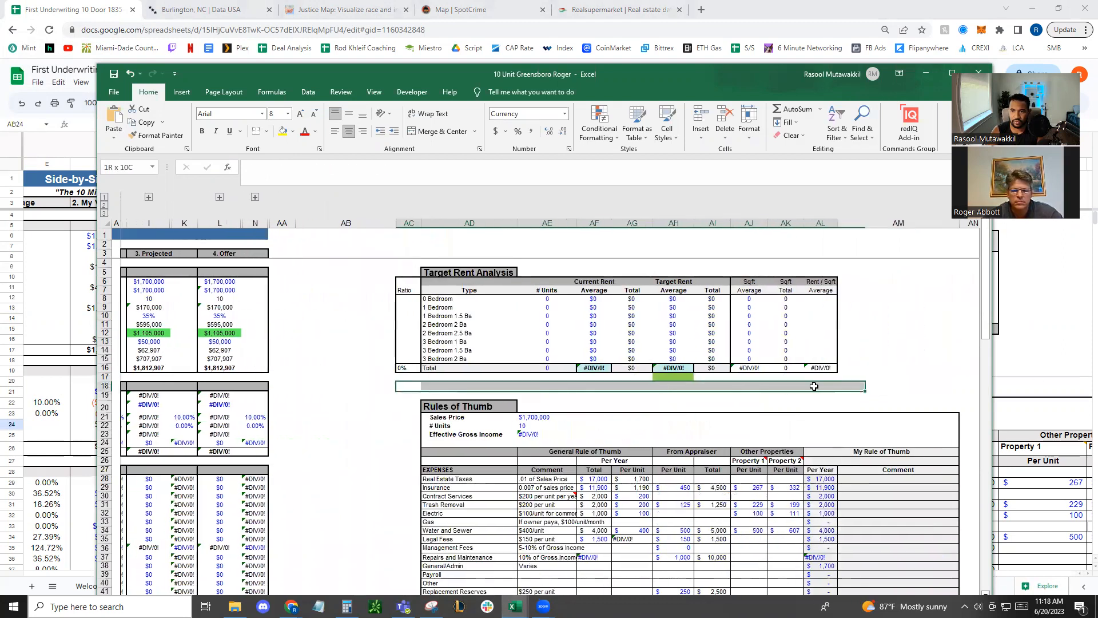
pyautogui.click(546, 324)
pyautogui.write('10')
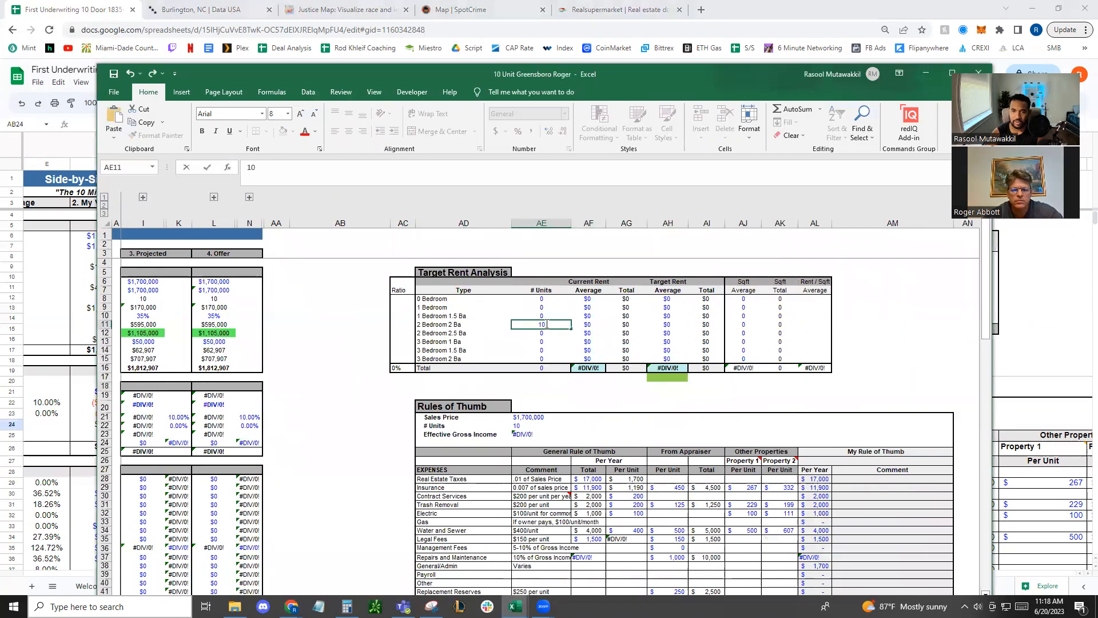
pyautogui.press('Tab')
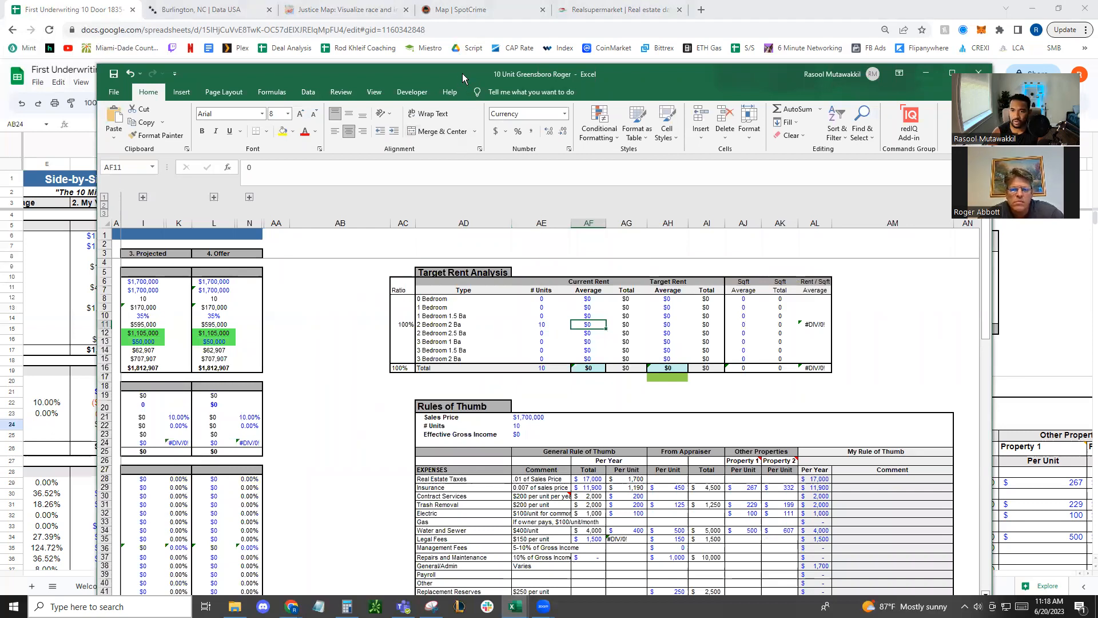
# Find the average current rent of the five renovated 2-bedroom units in the First Underwriting spreadsheet
pyautogui.moveTo(462, 73); pyautogui.dragTo(462, 396)
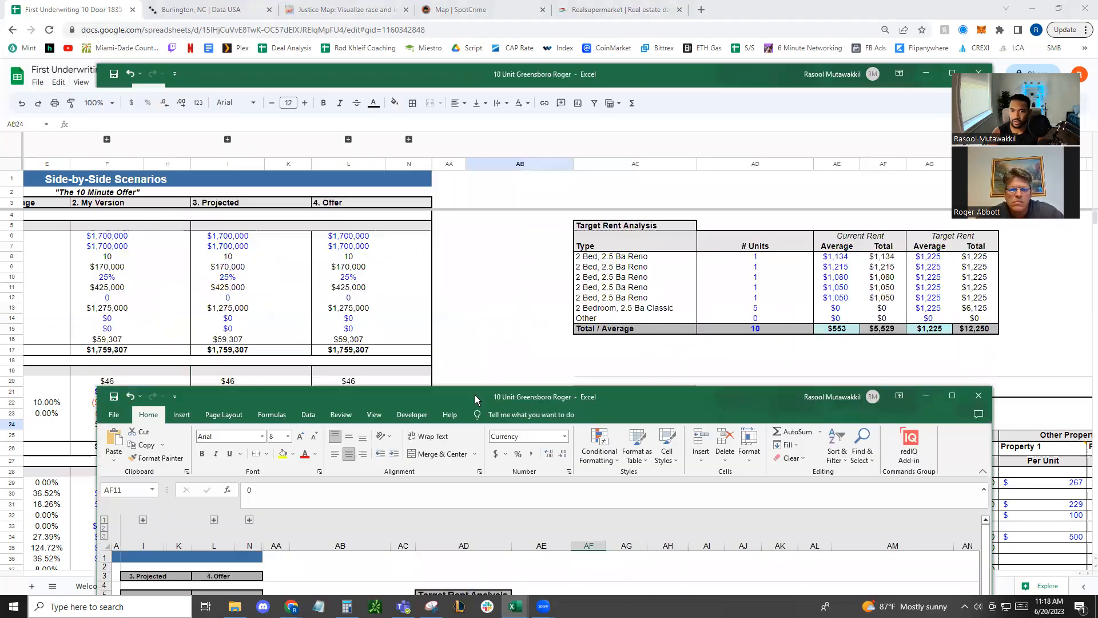
pyautogui.click(843, 297)
pyautogui.doubleClick(843, 298)
pyautogui.moveTo(843, 258); pyautogui.dragTo(843, 297)
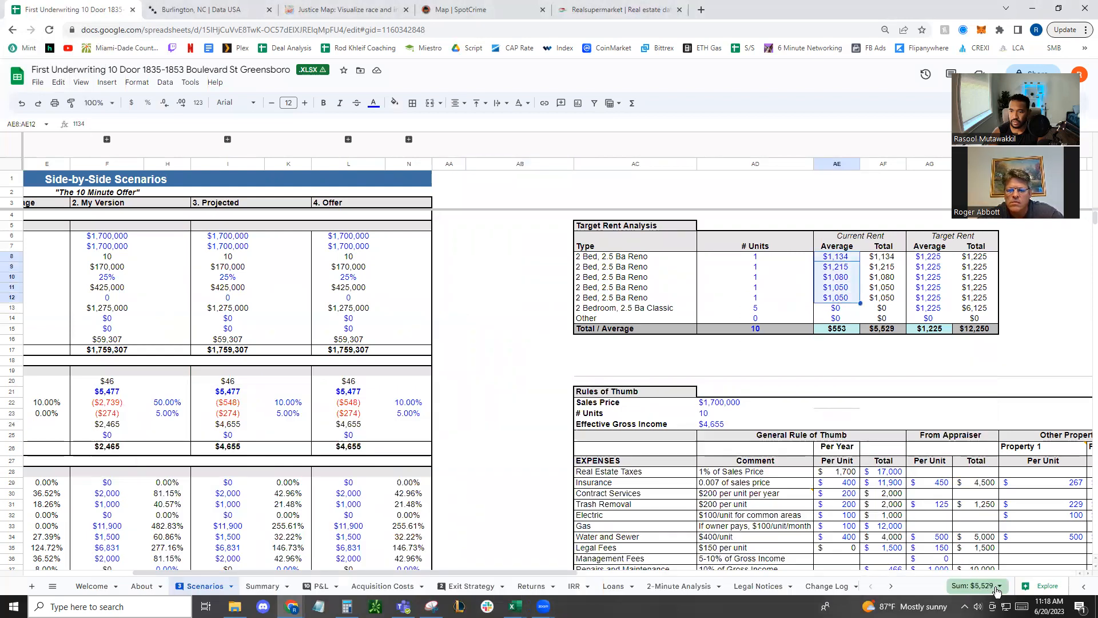
pyautogui.click(976, 586)
# Set the average current rent for 2 Bedroom 2 Ba units to 1106 in the Excel Target Rent Analysis
pyautogui.click(515, 606)
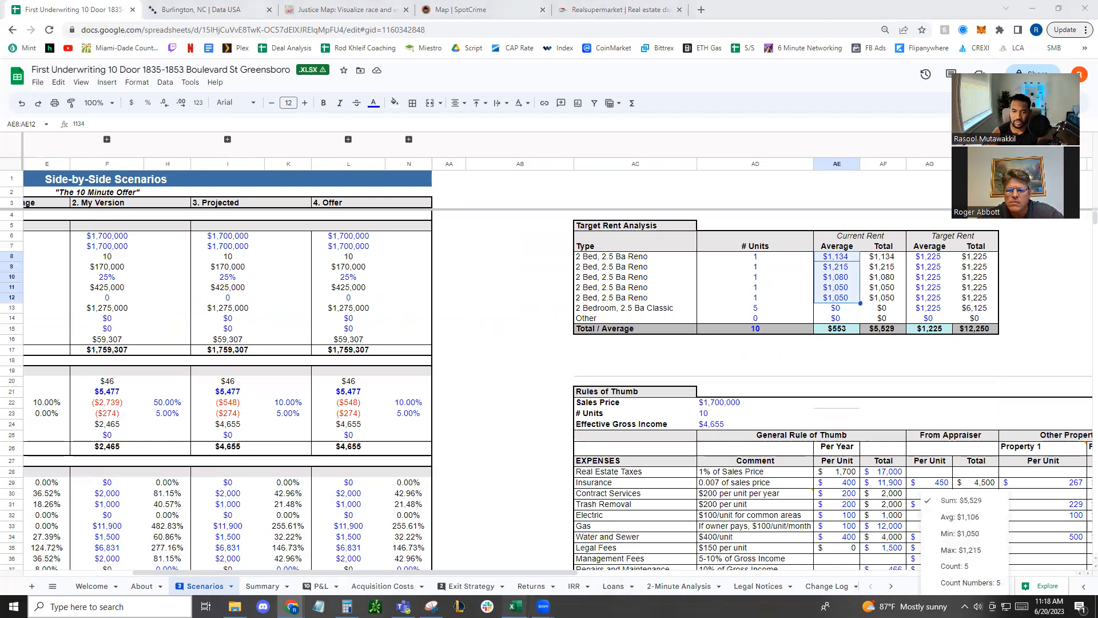
pyautogui.click(405, 554)
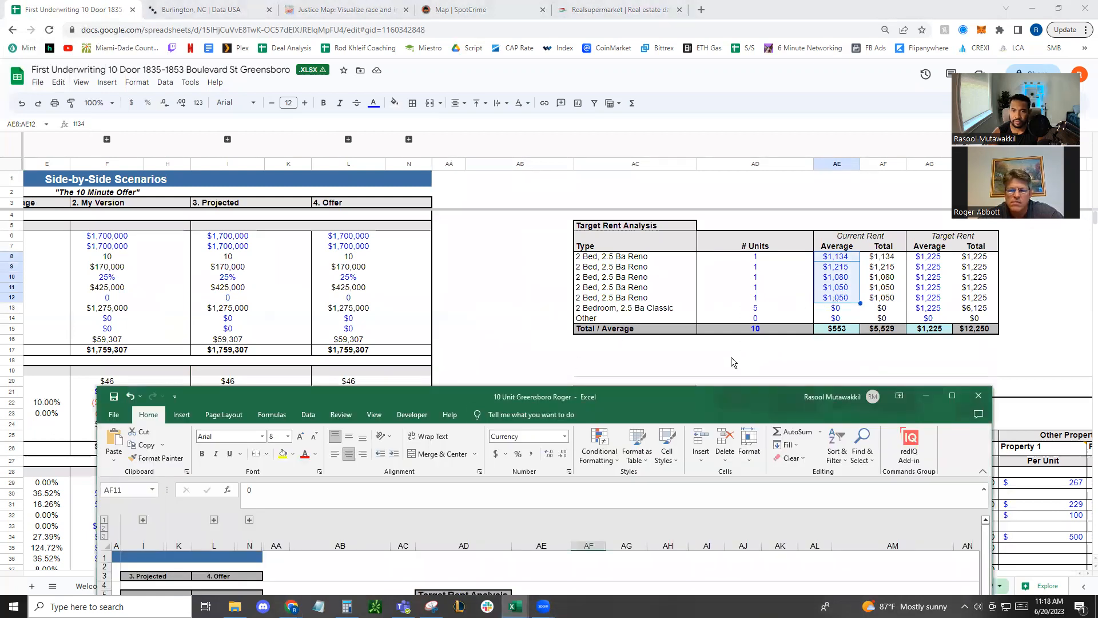
pyautogui.moveTo(682, 410); pyautogui.dragTo(670, 132)
pyautogui.write('1106')
pyautogui.press('Tab')
pyautogui.press('Tab')
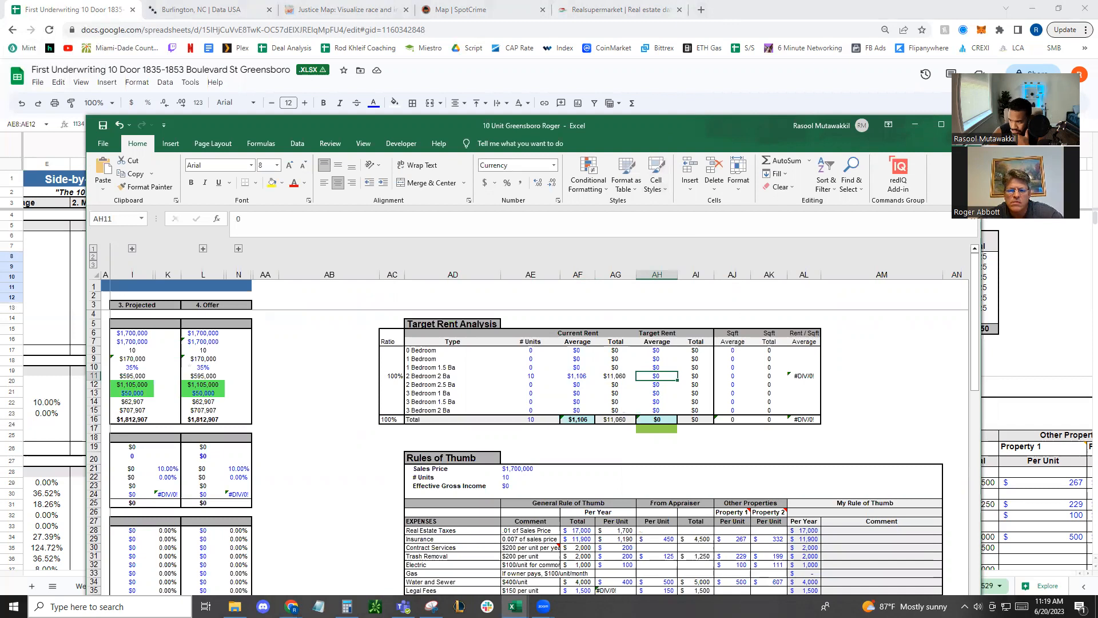
pyautogui.click(737, 9)
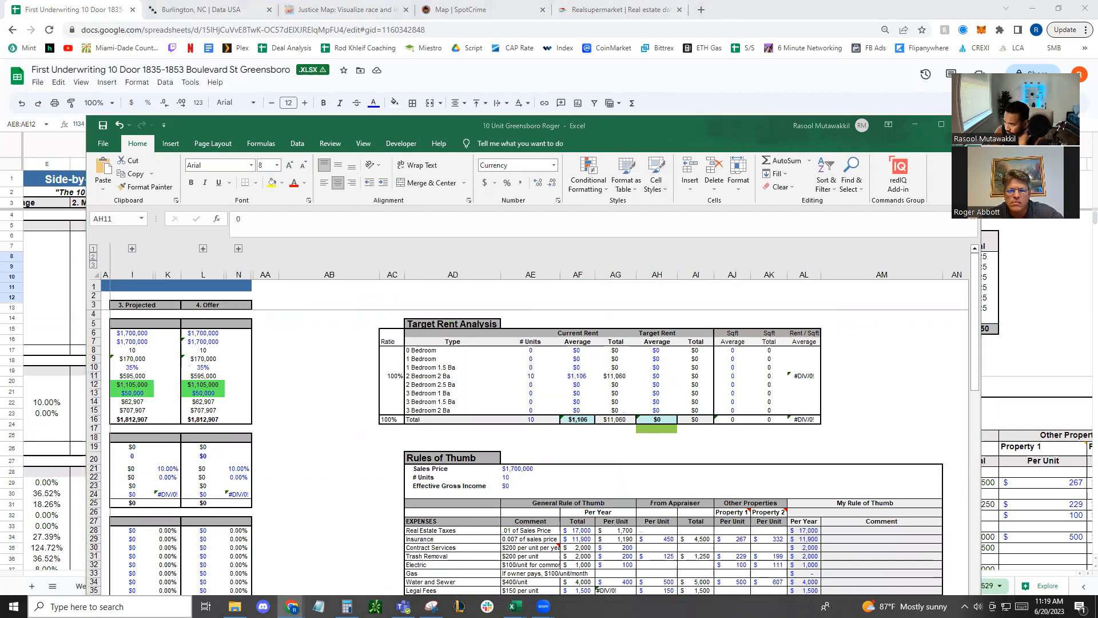
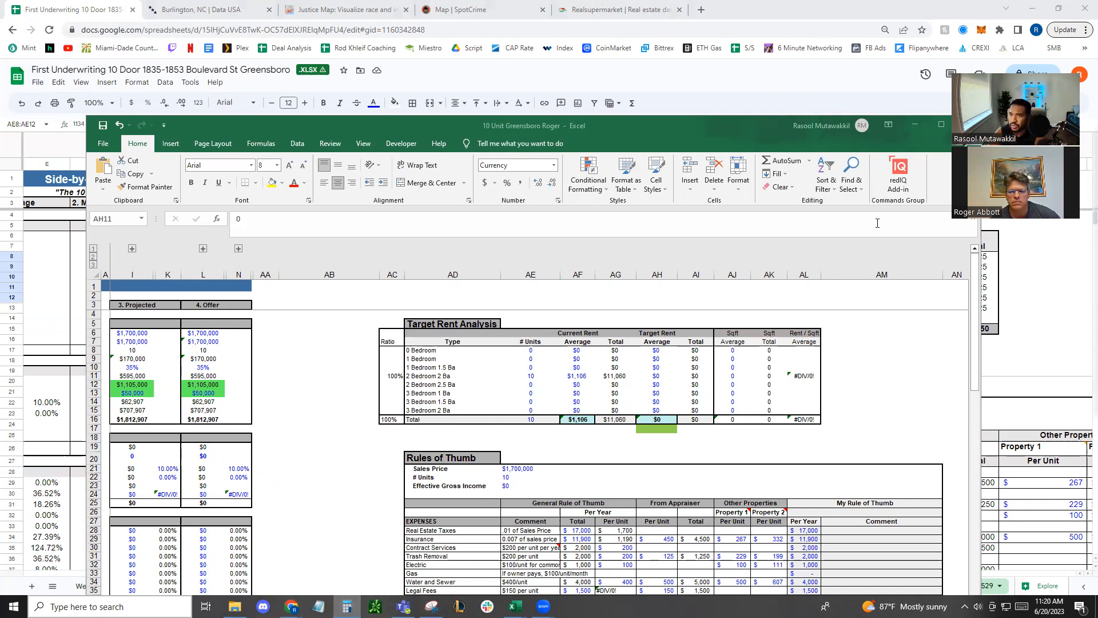
# Set the average target rent for 2 Bedroom 2 Ba units to 1215 in the Target Rent Analysis
pyautogui.click(663, 375)
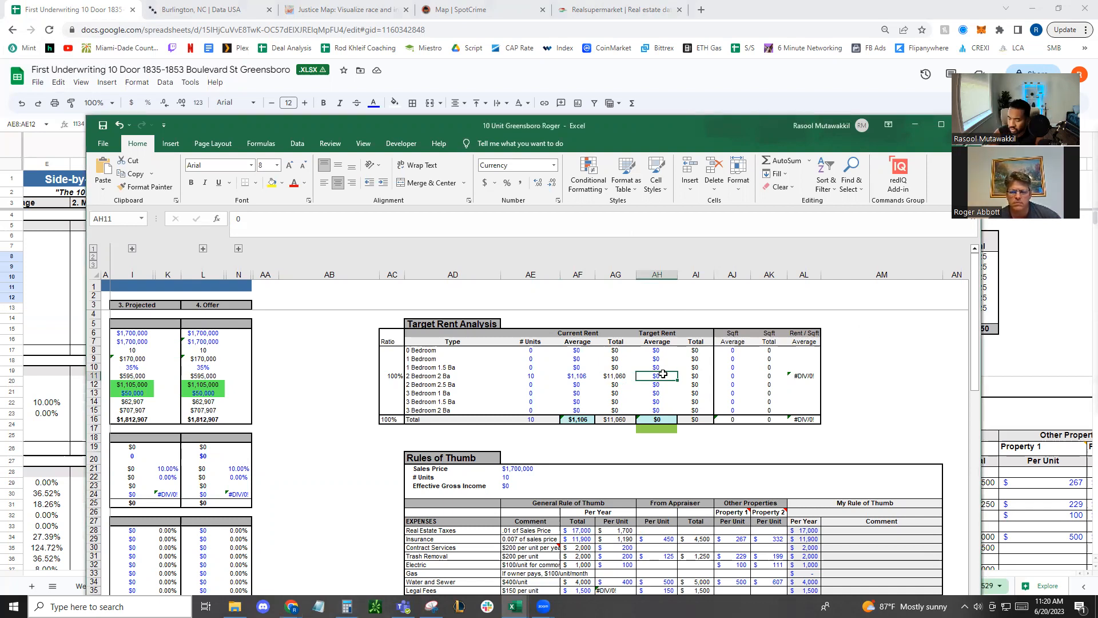
pyautogui.write('1215')
pyautogui.press('Return')
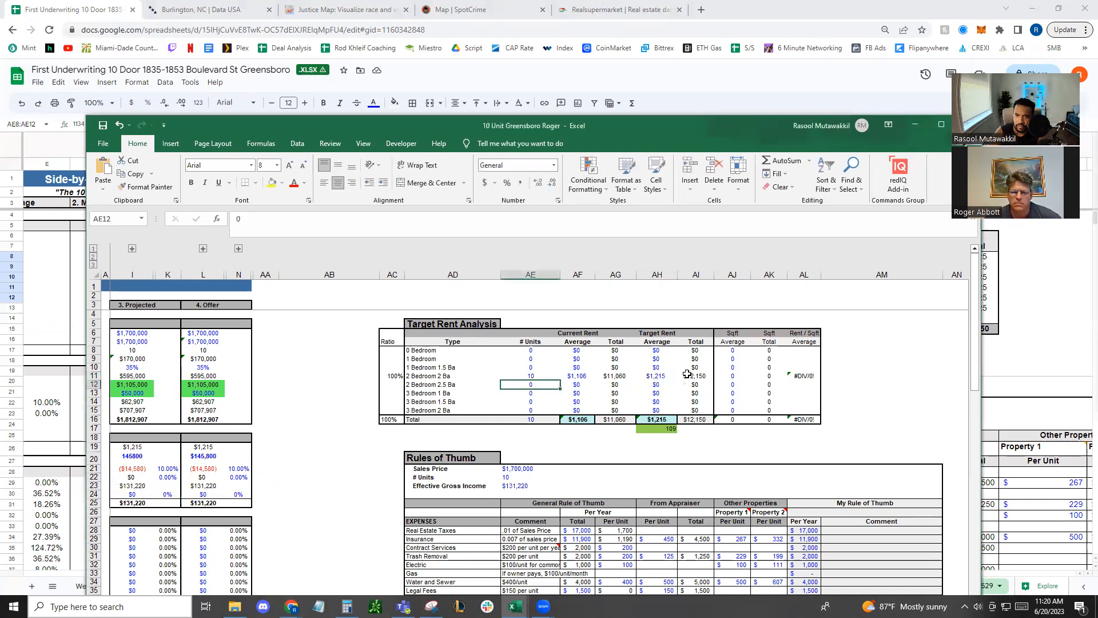
# Maximize the workbook window and examine the Gross Potential Income formulas across the side-by-side scenarios
pyautogui.click(667, 429)
pyautogui.click(483, 446)
pyautogui.moveTo(197, 465); pyautogui.dragTo(8, 471)
pyautogui.doubleClick(523, 131)
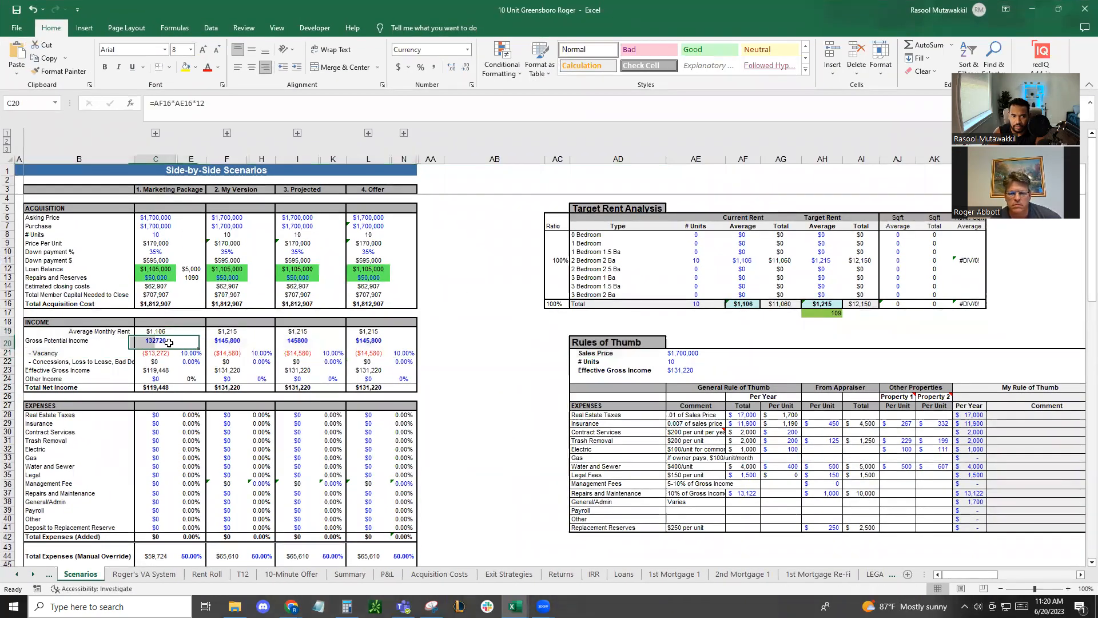
pyautogui.click(156, 340)
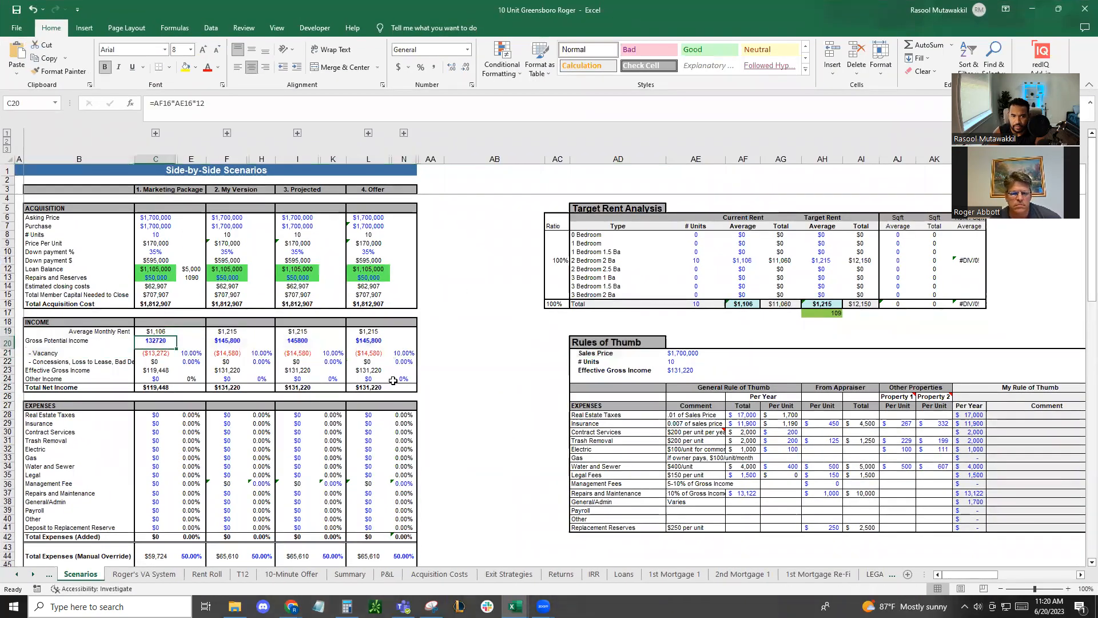
pyautogui.click(229, 340)
pyautogui.click(292, 341)
pyautogui.click(368, 340)
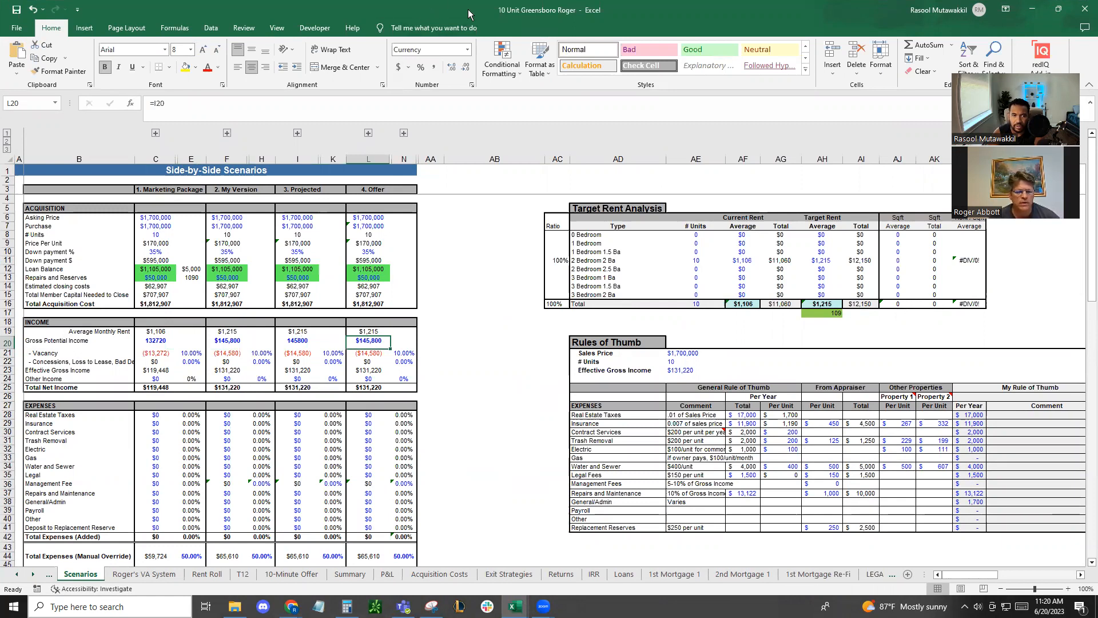
pyautogui.click(158, 341)
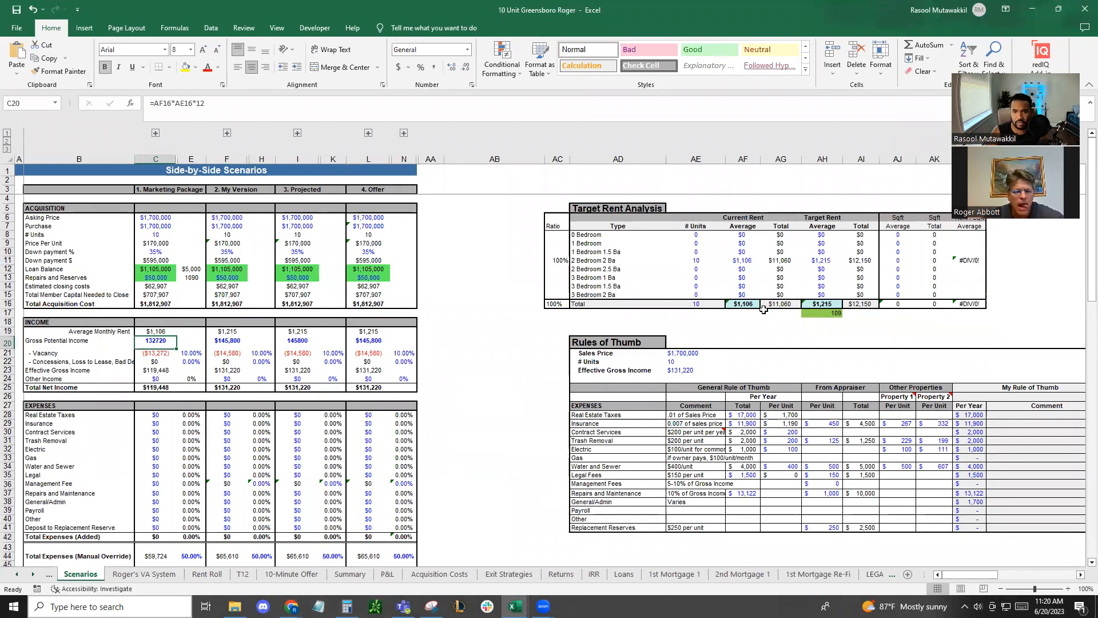
pyautogui.click(236, 342)
pyautogui.click(295, 343)
pyautogui.click(216, 342)
pyautogui.click(191, 342)
pyautogui.click(155, 342)
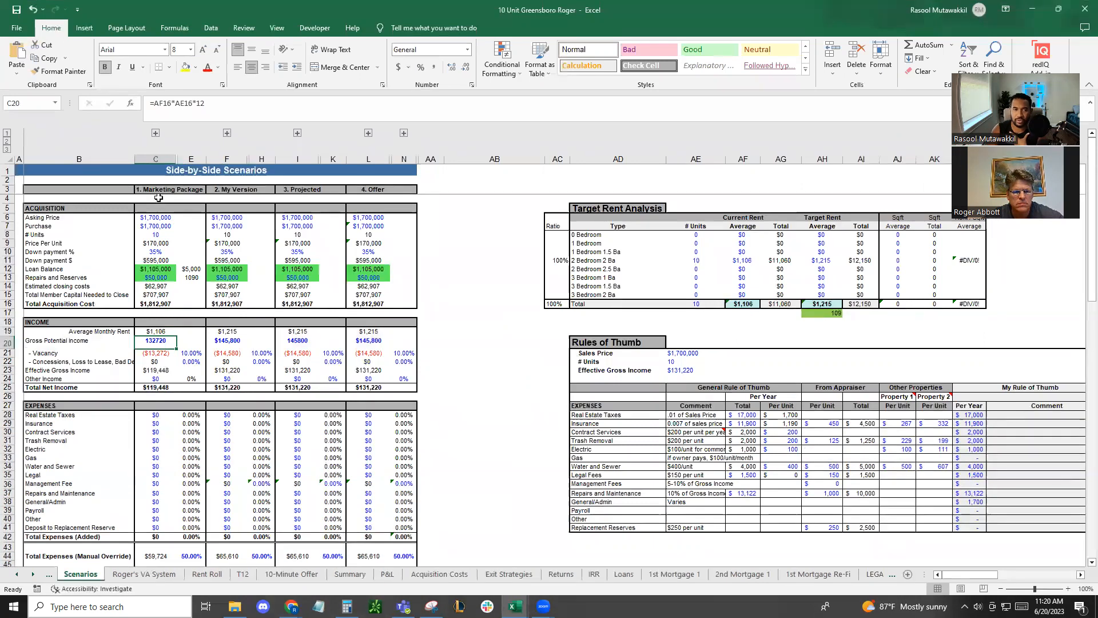
# Rename the Marketing Package scenario heading to T12
pyautogui.moveTo(163, 191); pyautogui.dragTo(142, 320)
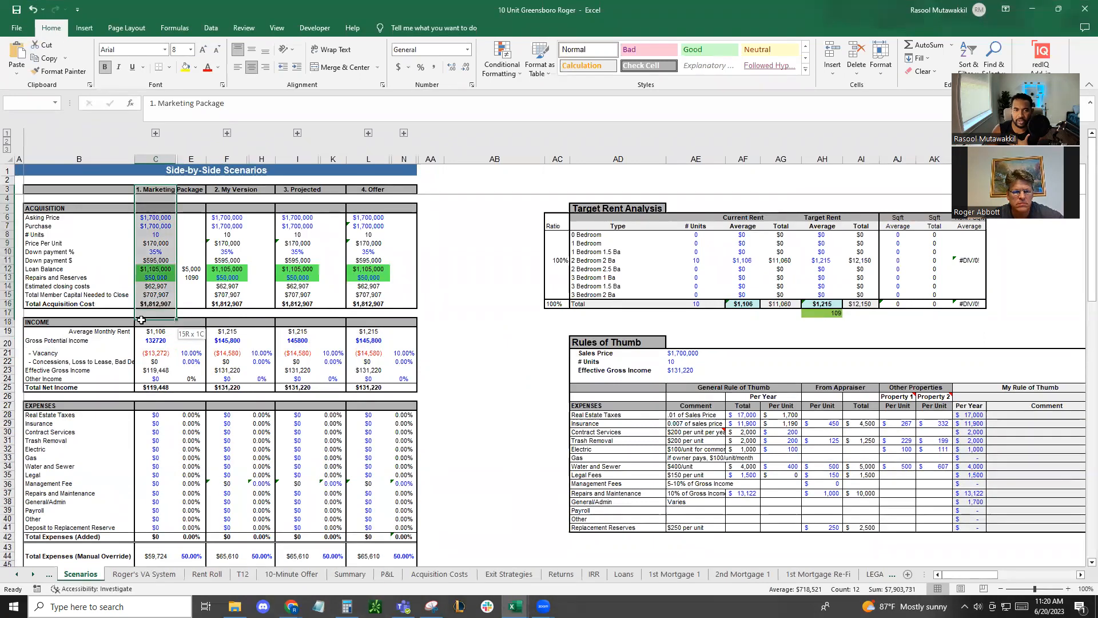
pyautogui.click(154, 189)
pyautogui.write('T12')
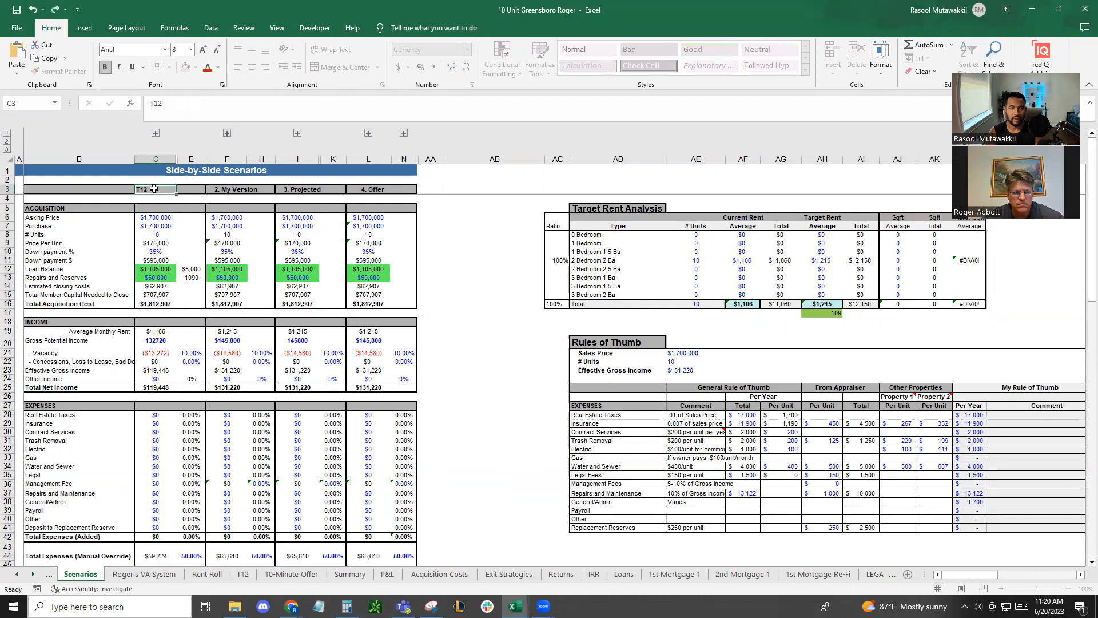
pyautogui.press('Tab')
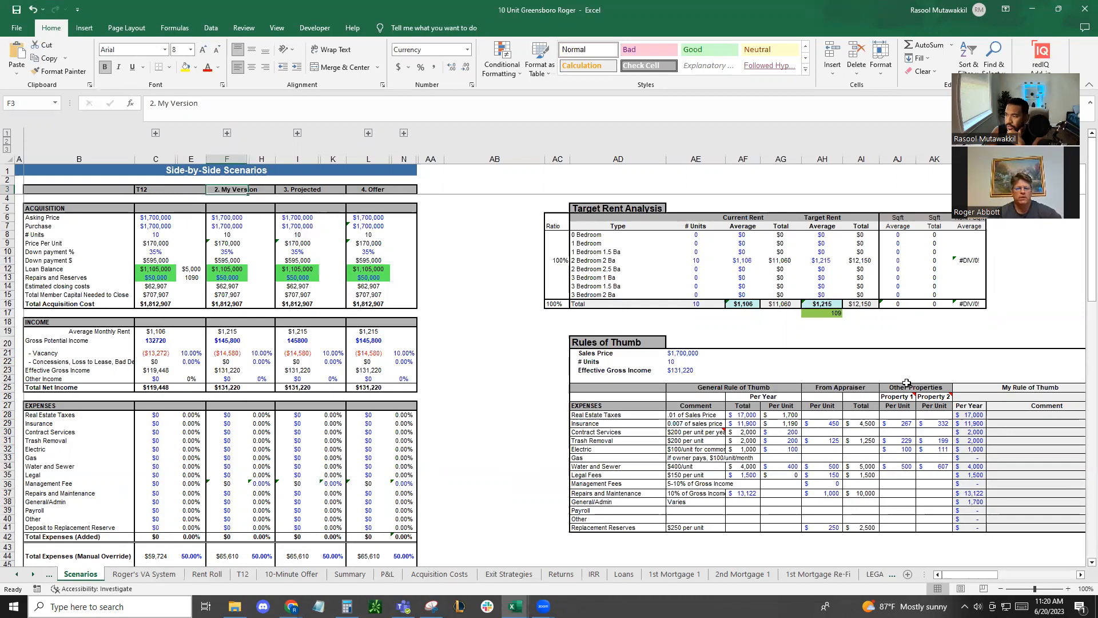
# Set the vacancy rate in the T12 scenario to 50%
pyautogui.click(188, 351)
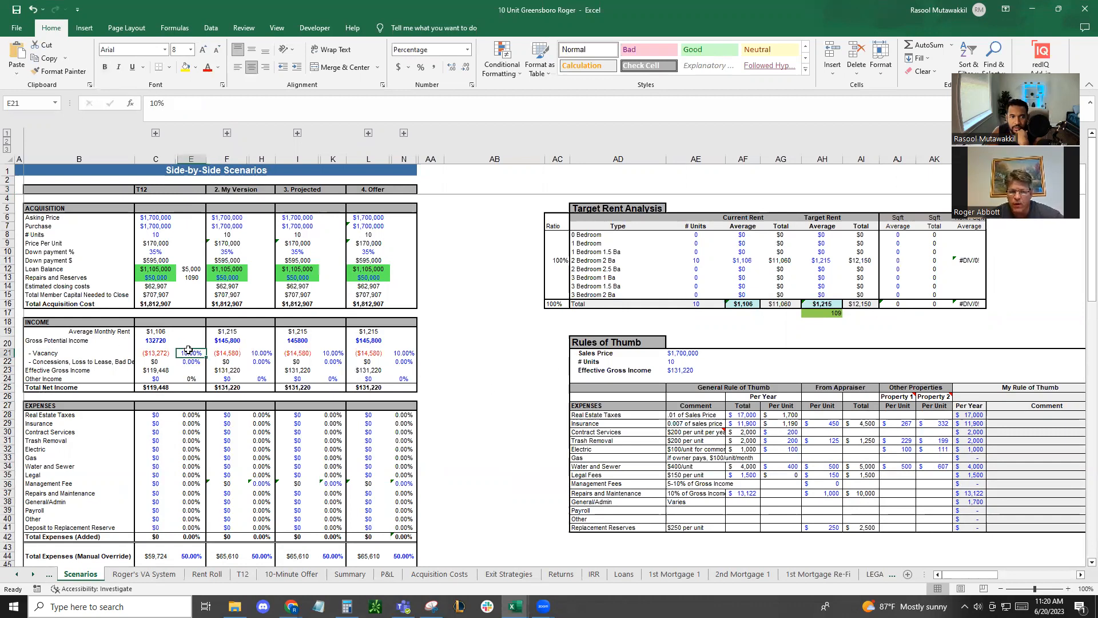
pyautogui.write('50')
pyautogui.press('Return')
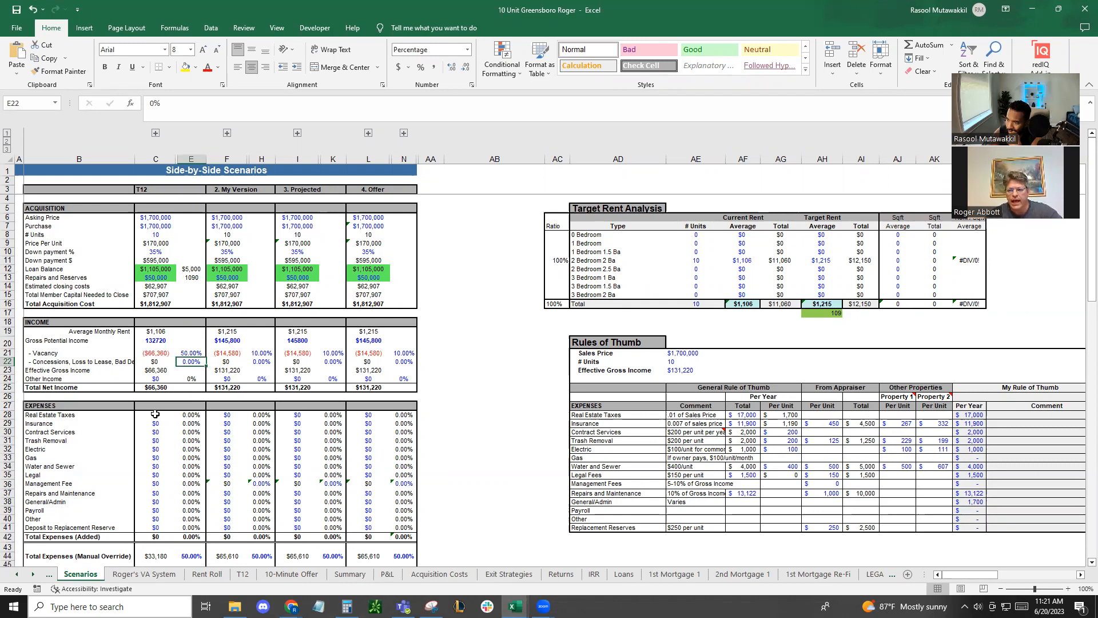
pyautogui.click(155, 414)
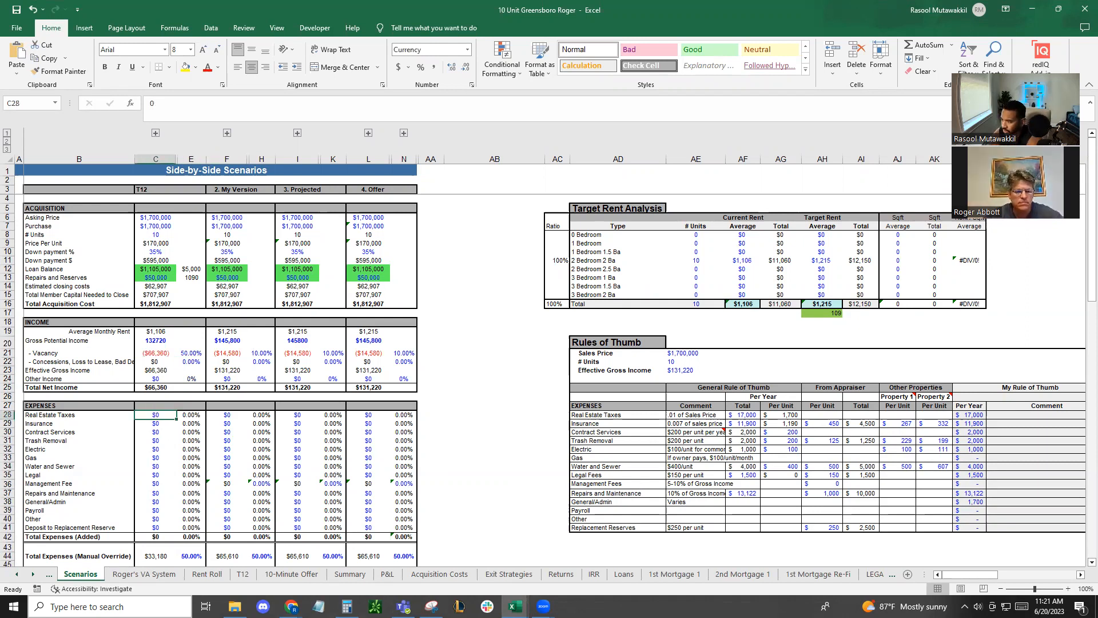
pyautogui.hotkey('alt', 'Tab')
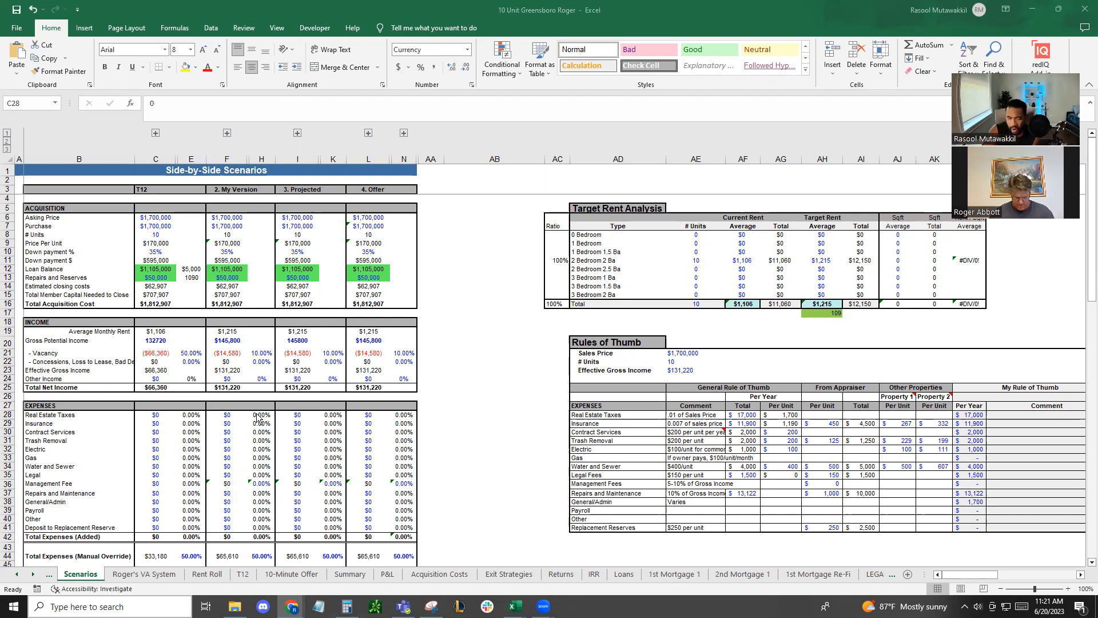
pyautogui.click(188, 362)
pyautogui.click(188, 361)
pyautogui.click(169, 386)
pyautogui.click(154, 415)
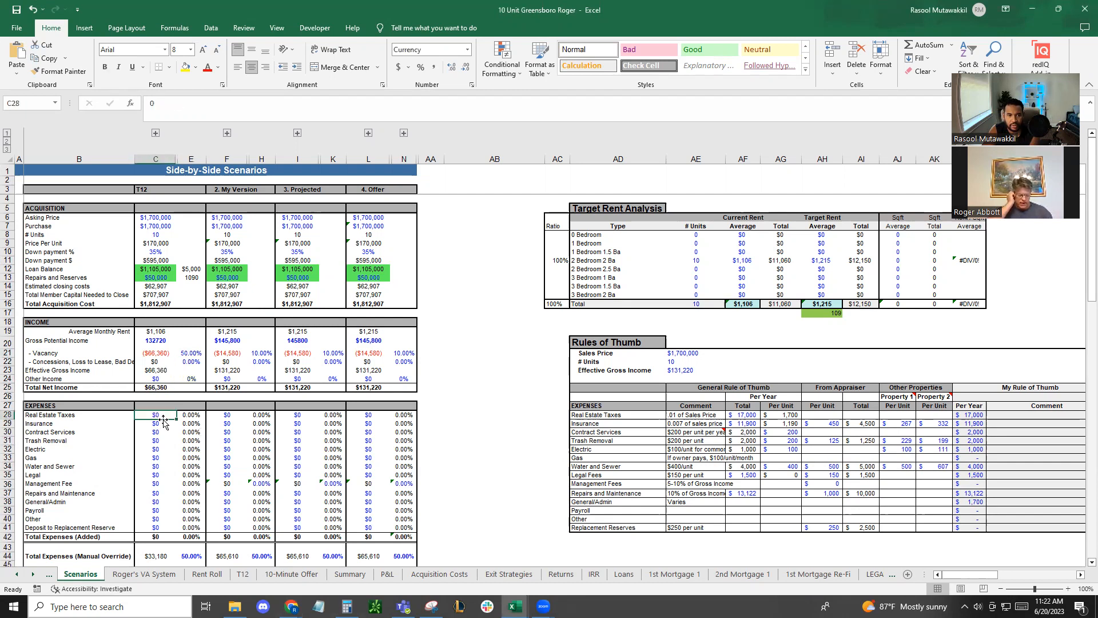
pyautogui.doubleClick(738, 10)
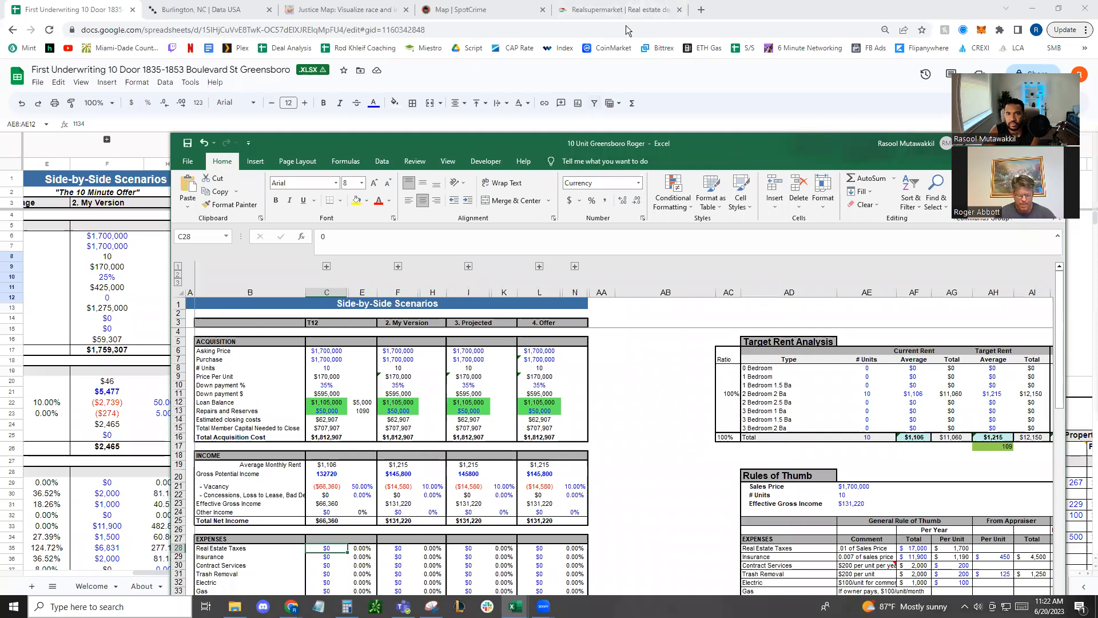
pyautogui.doubleClick(726, 148)
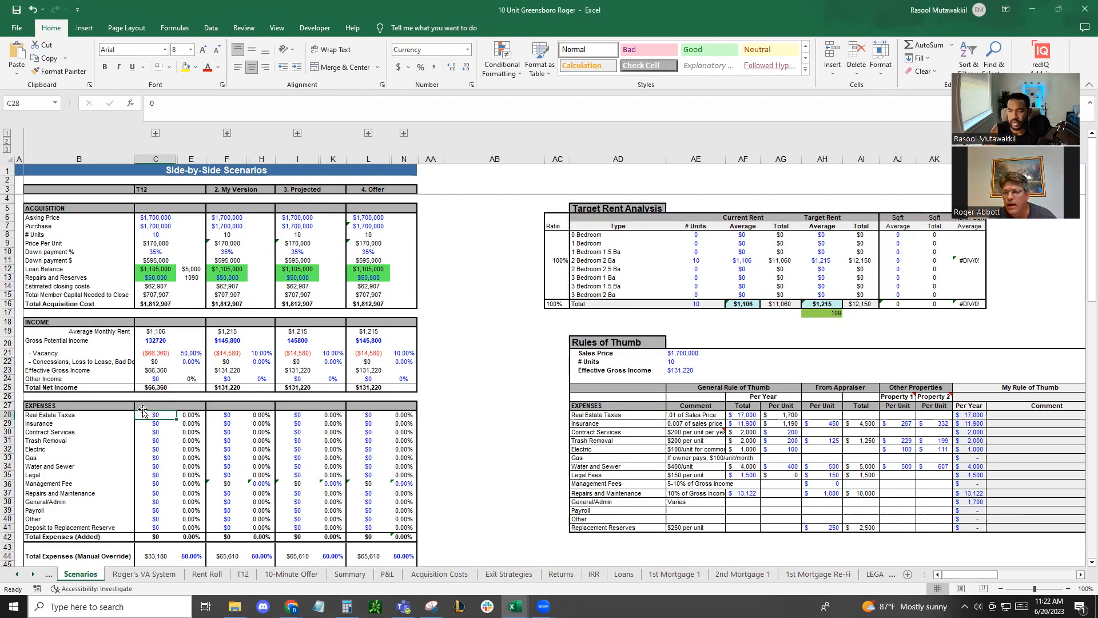
pyautogui.click(431, 413)
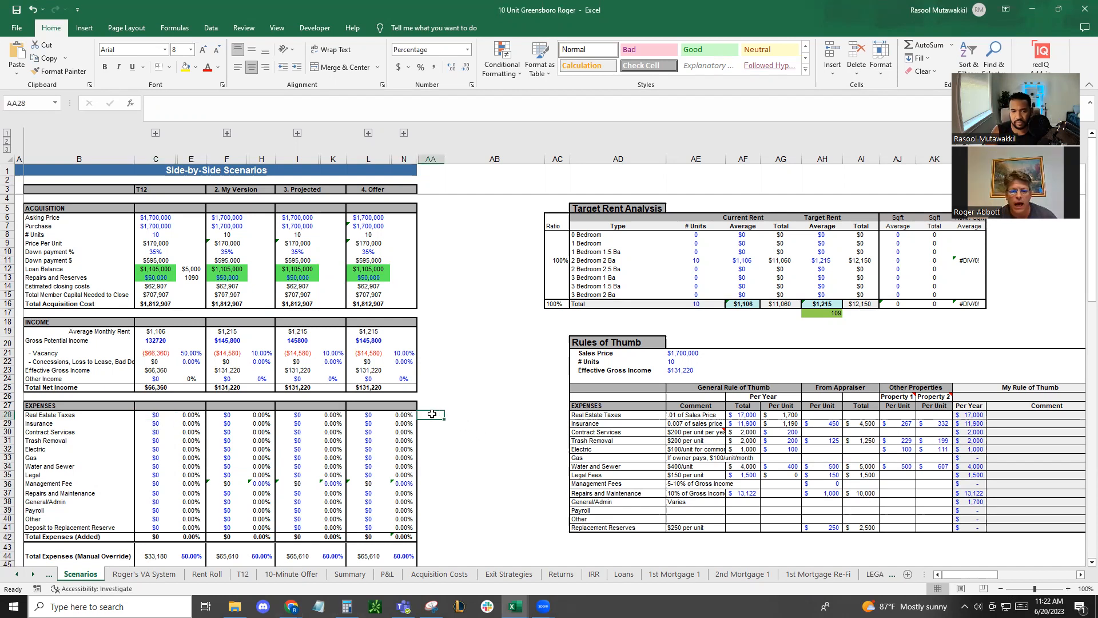
# Search the web for the Guilford County property appraiser in a new browser tab and open the county's Real Property Search
pyautogui.doubleClick(539, 11)
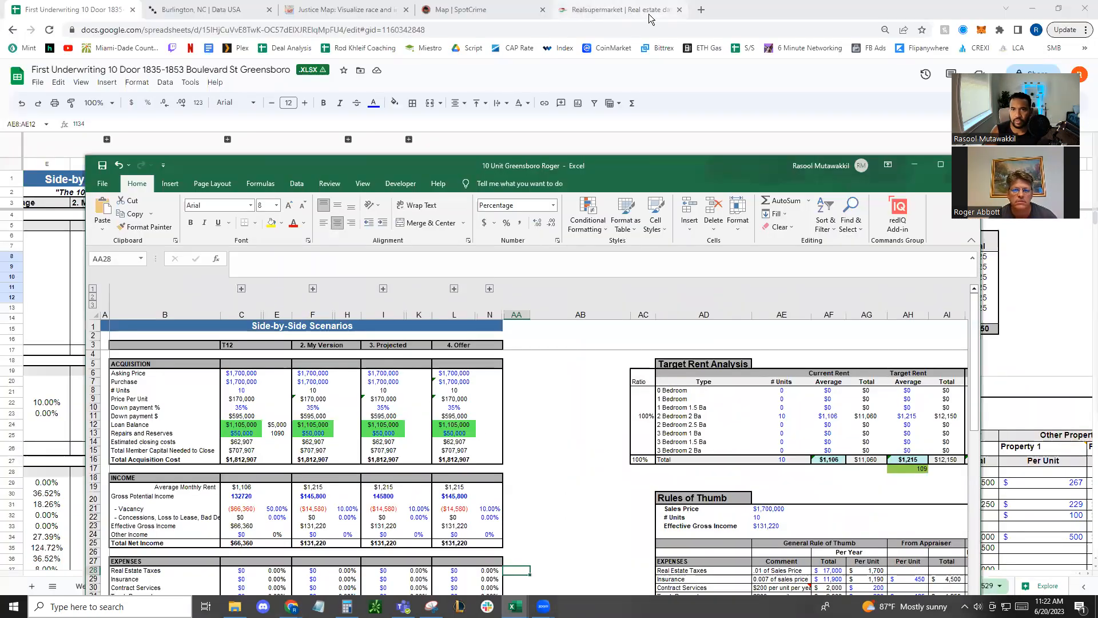
pyautogui.click(700, 10)
pyautogui.write('gilf')
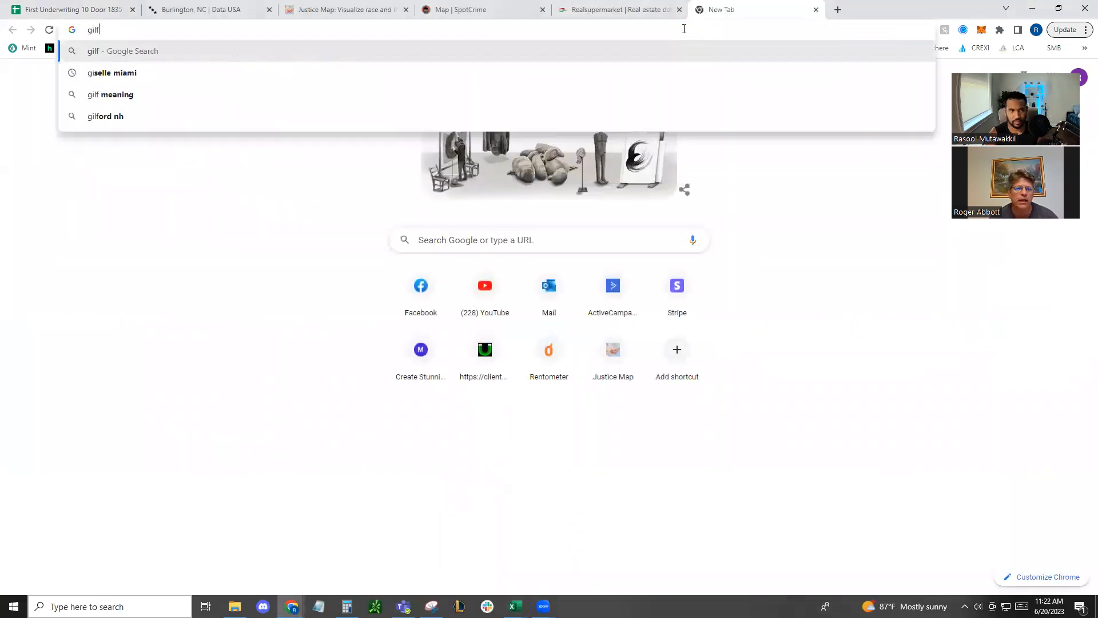
pyautogui.write('ord county')
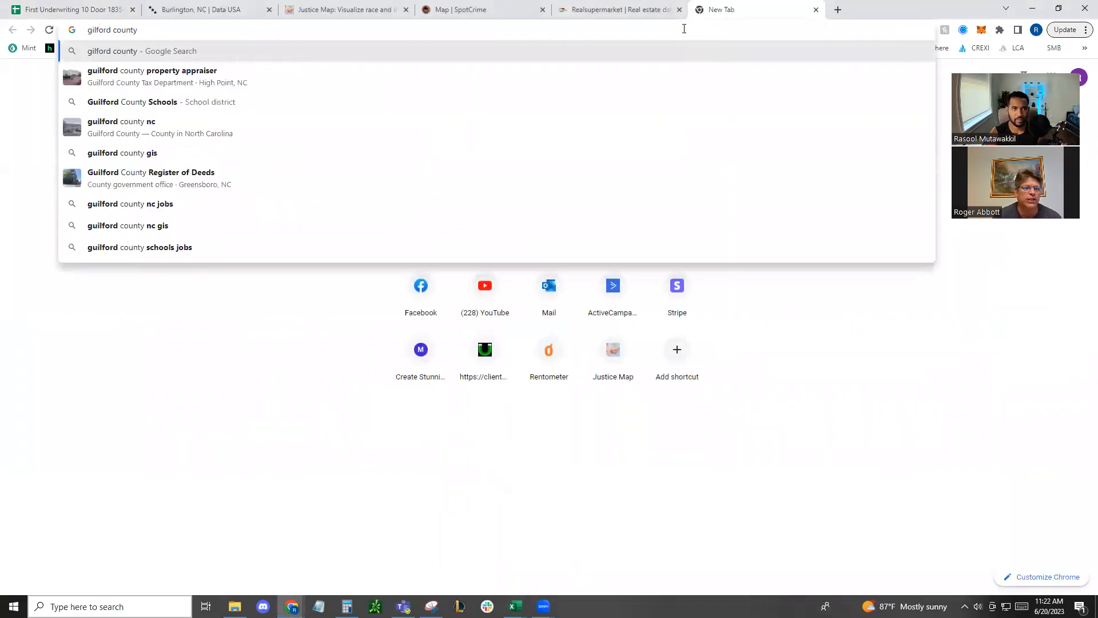
pyautogui.press('Down')
pyautogui.press('Return')
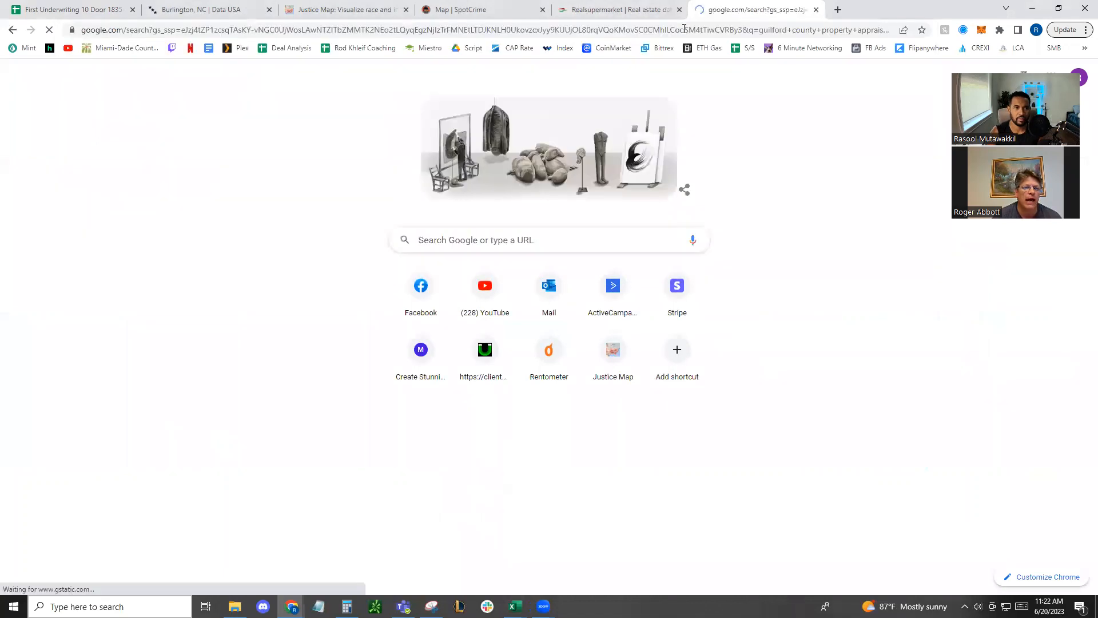
pyautogui.click(214, 203)
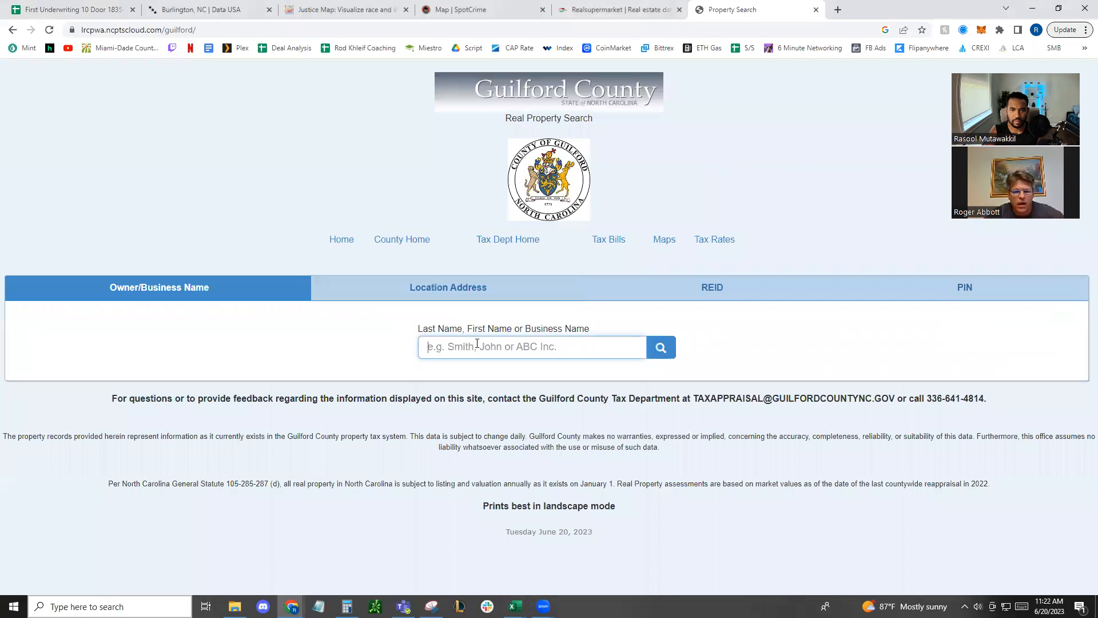
# Try to find the property by location address, using the ending street number of its range and the street name without its type
pyautogui.click(466, 297)
pyautogui.click(401, 32)
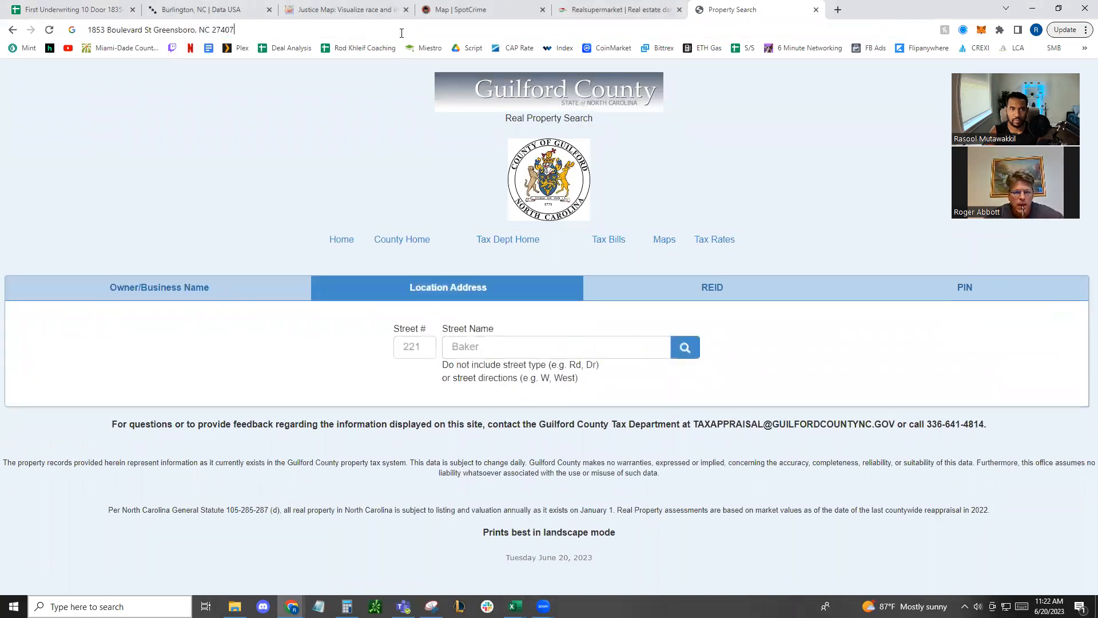
pyautogui.click(424, 347)
pyautogui.press('Tab')
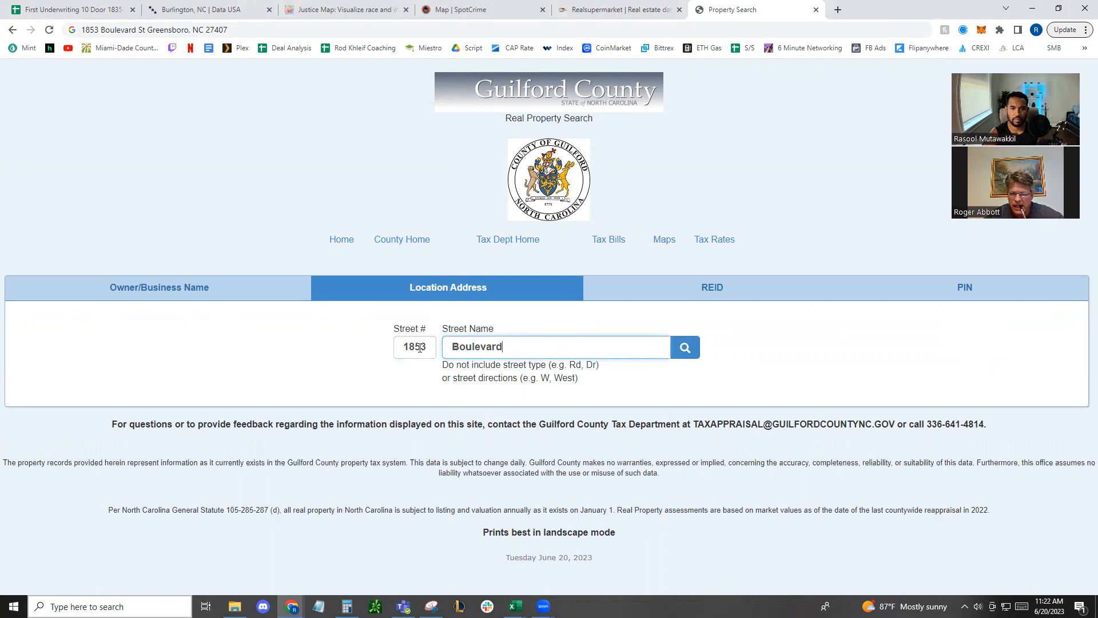
pyautogui.click(685, 347)
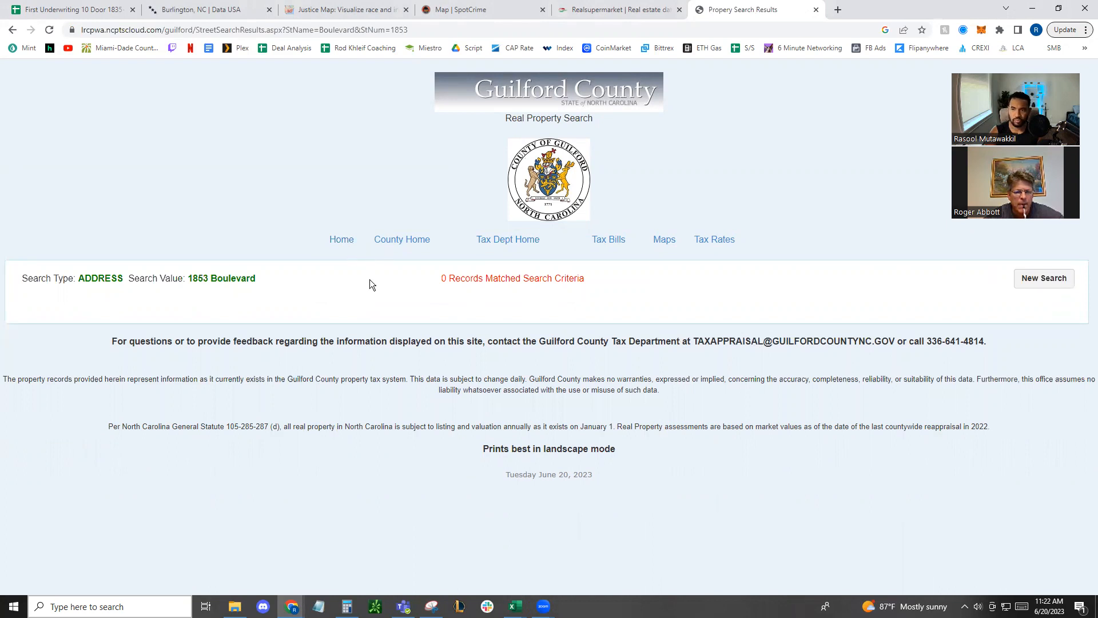
# Run a new location address search using the starting street number of the property's range and the same street name
pyautogui.click(1027, 278)
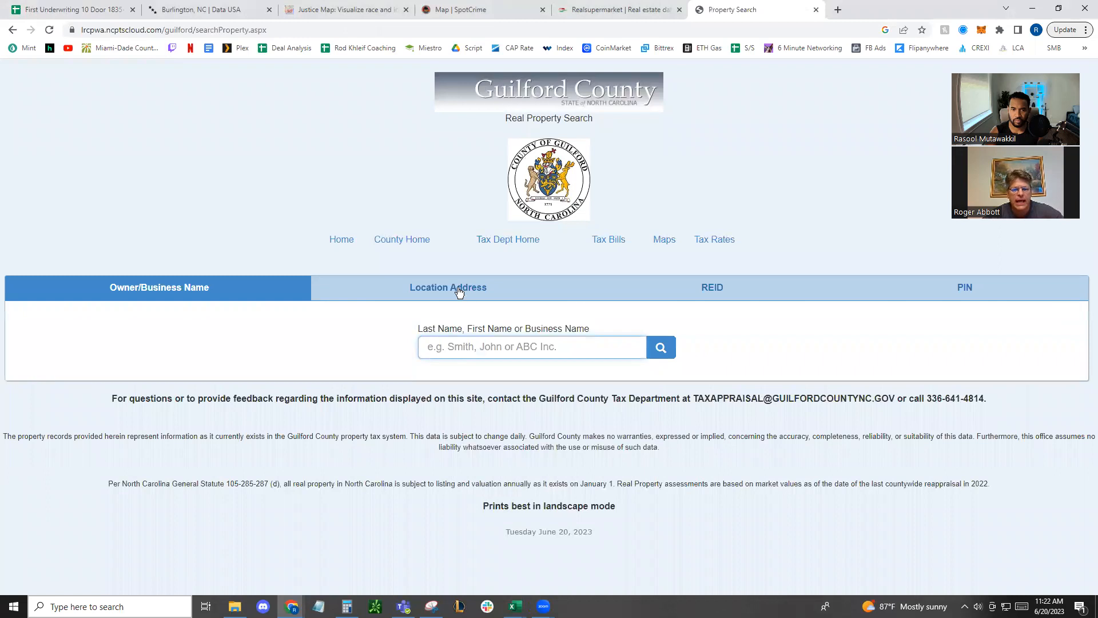
pyautogui.click(460, 293)
pyautogui.click(406, 349)
pyautogui.press('Tab')
pyautogui.press('Tab')
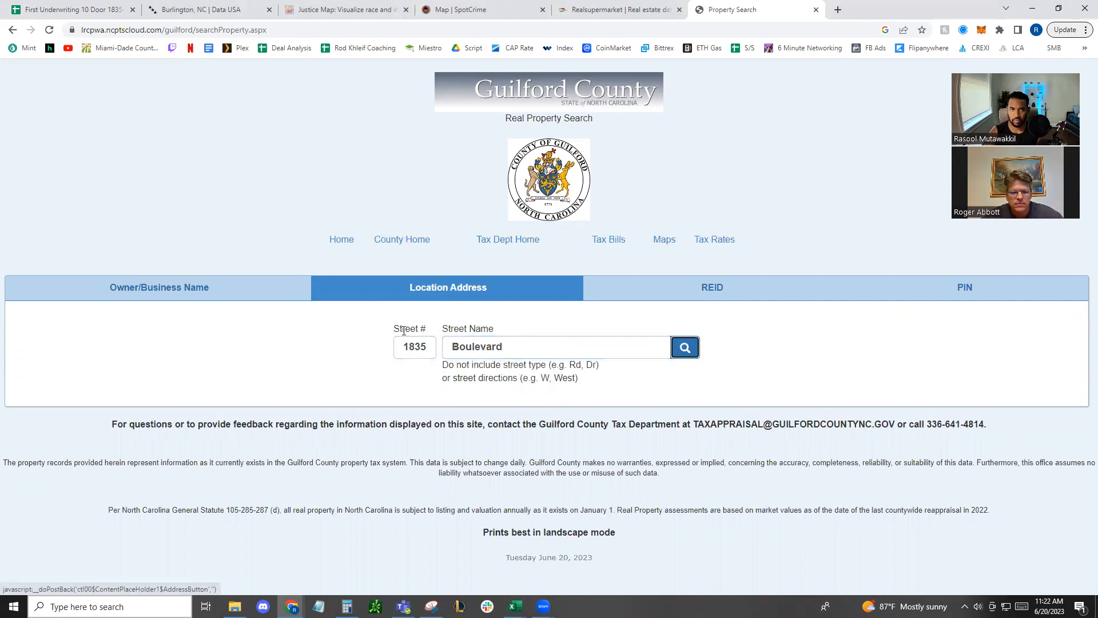
pyautogui.hotkey('ctrl', 'l')
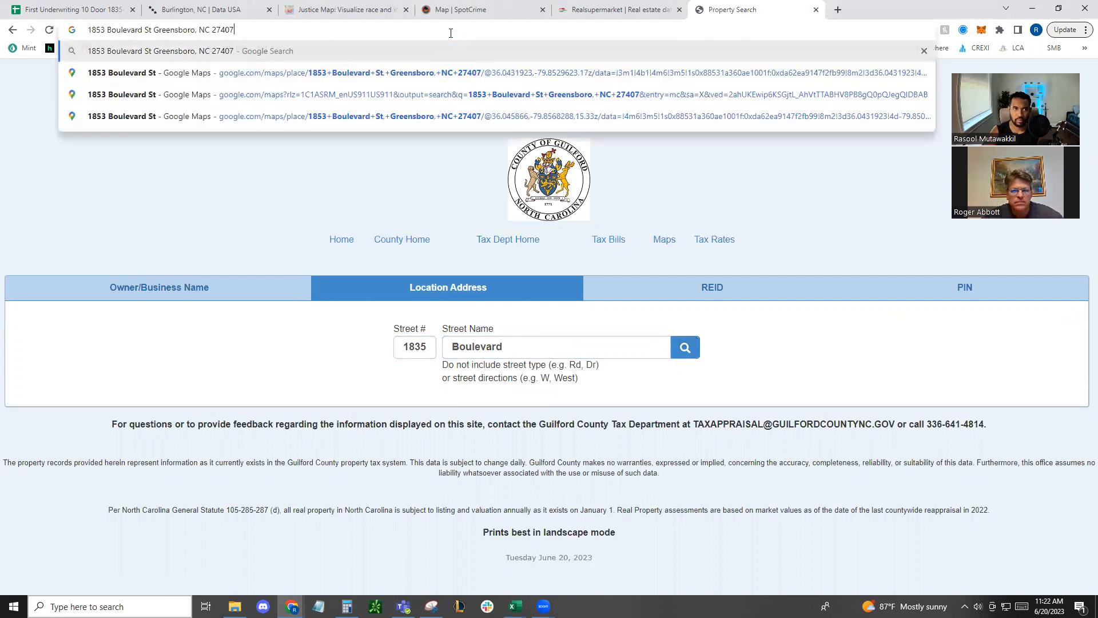
pyautogui.click(684, 346)
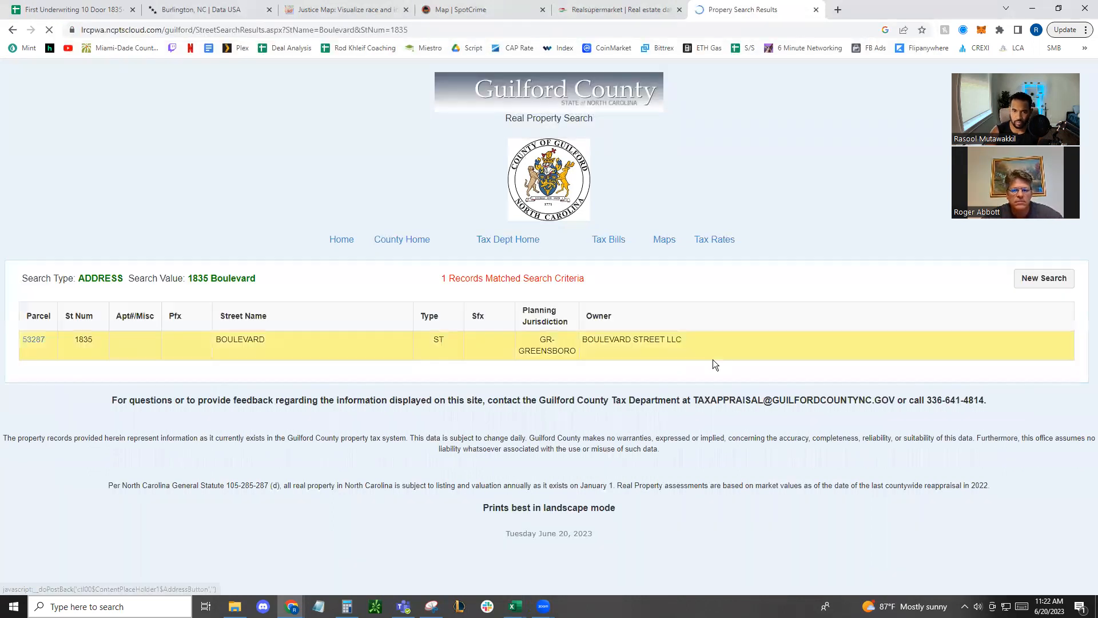
# Open the matching parcel's property summary and examine its appraised value, taxable value and transfer information
pyautogui.click(33, 340)
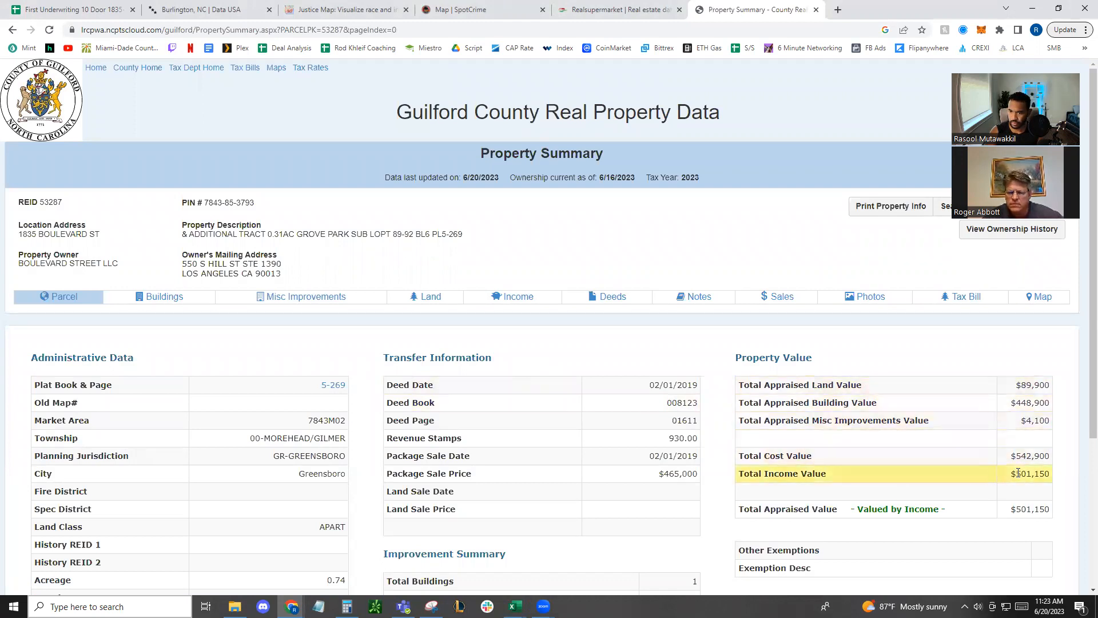
pyautogui.scroll(-4, 1015, 518)
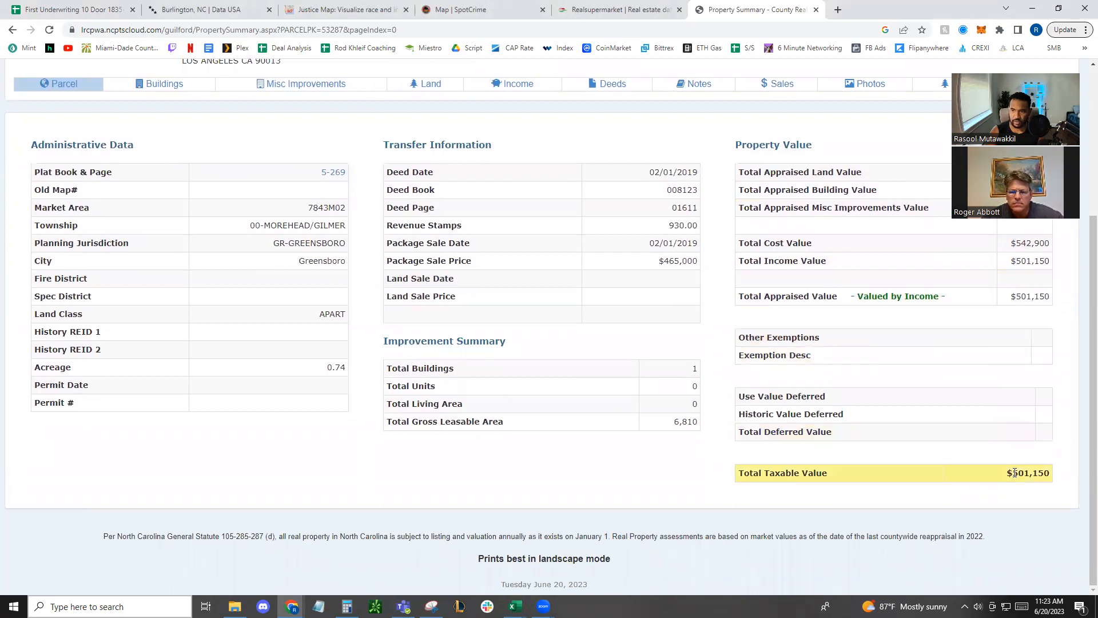
pyautogui.scroll(4, 976, 462)
pyautogui.scroll(-2, 995, 478)
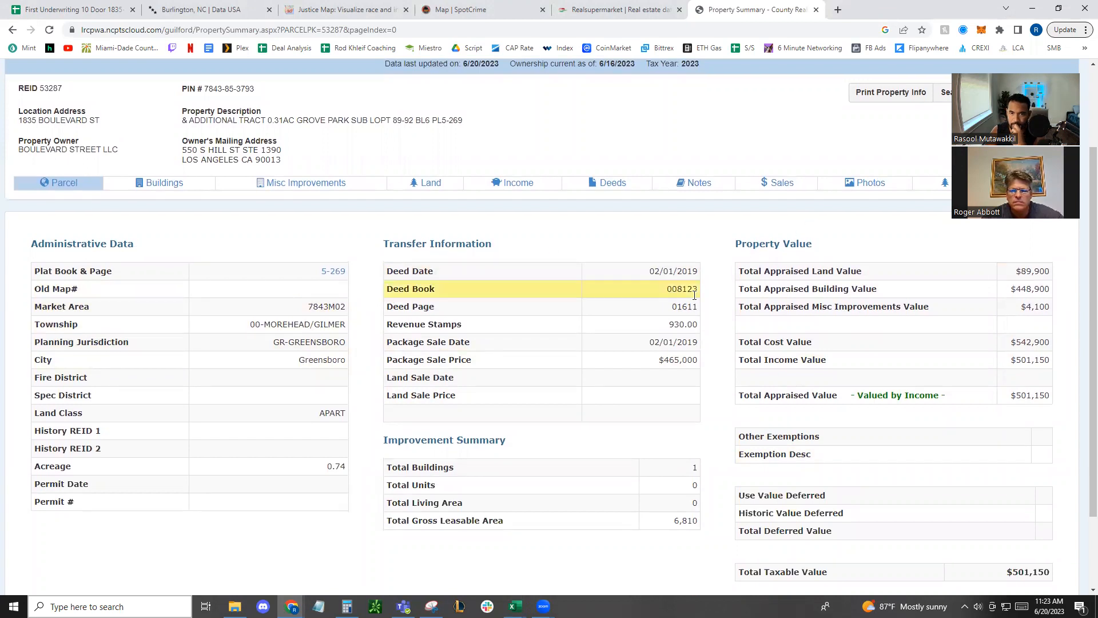
# Open the parcel's tax bill records from its property summary and review the listed bills by year
pyautogui.scroll(2, 967, 320)
pyautogui.click(969, 297)
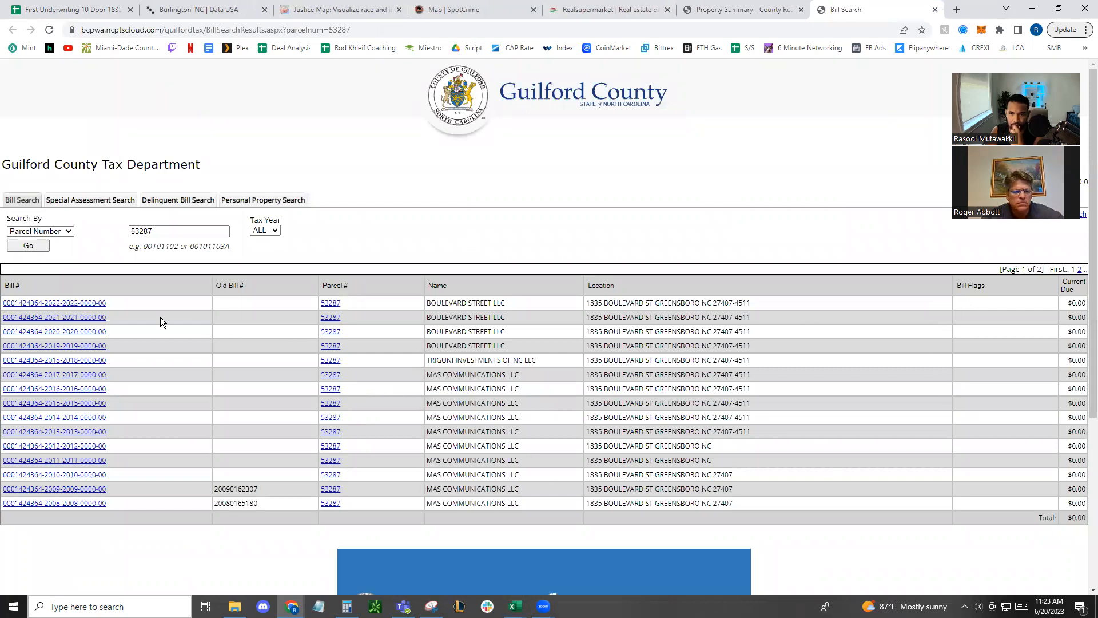
pyautogui.scroll(-4, 238, 526)
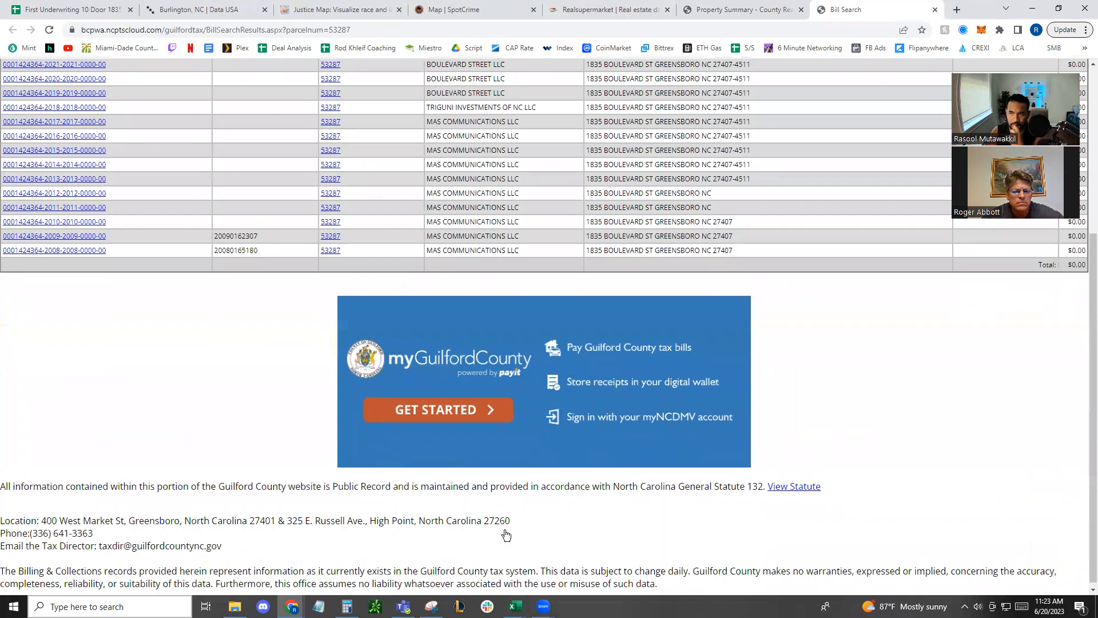
pyautogui.scroll(4, 824, 542)
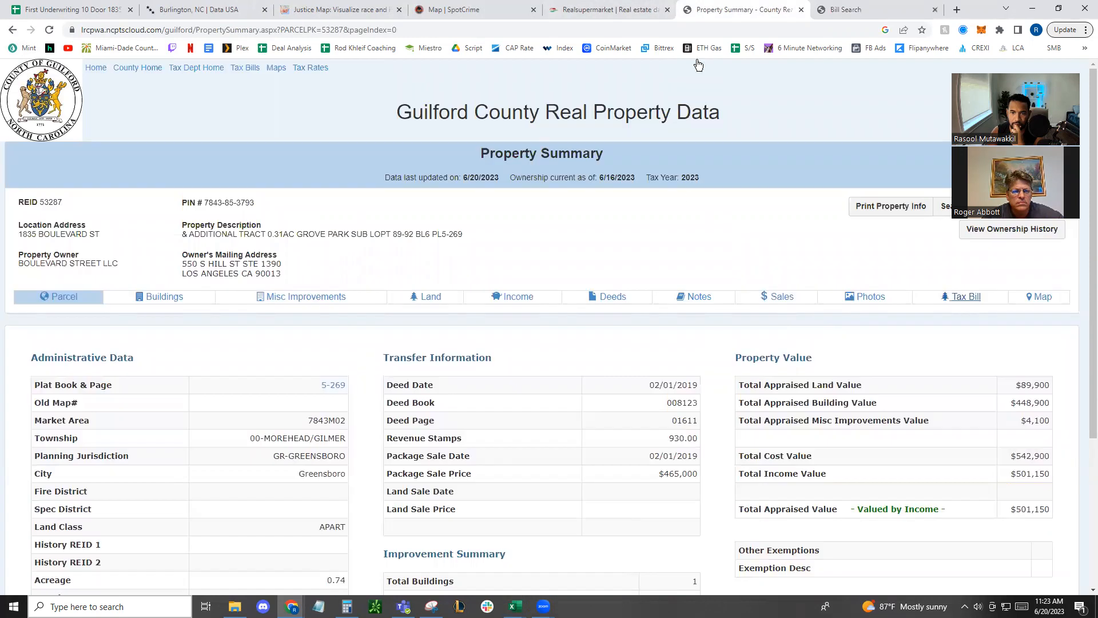
# Return to the parcel's property summary and review its administrative data, transfer information and improvement summary
pyautogui.click(712, 10)
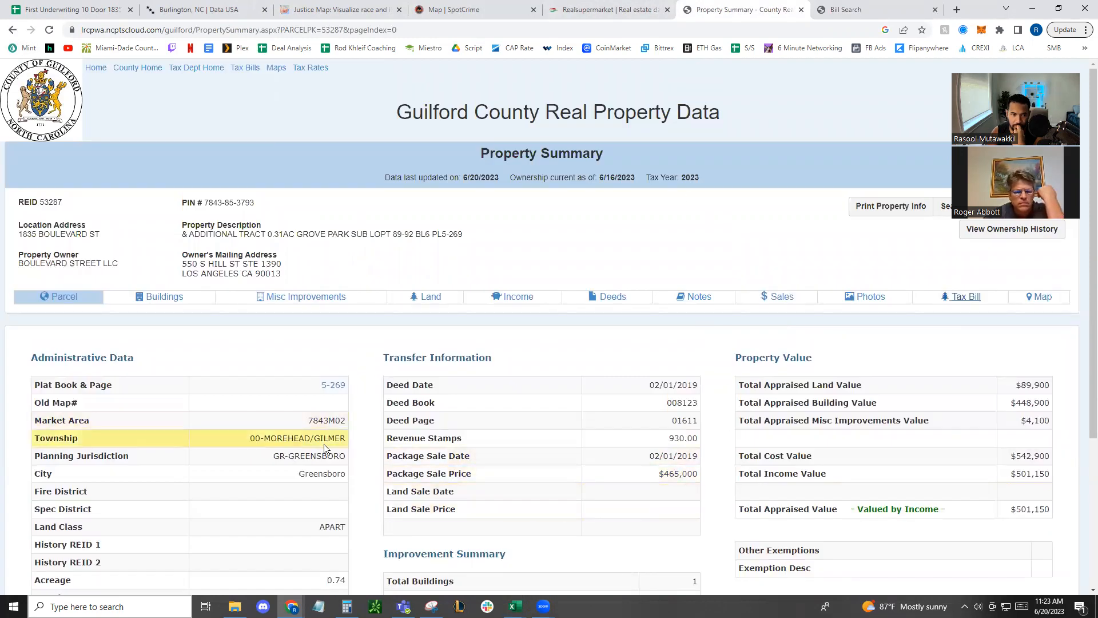
pyautogui.scroll(-3, 520, 444)
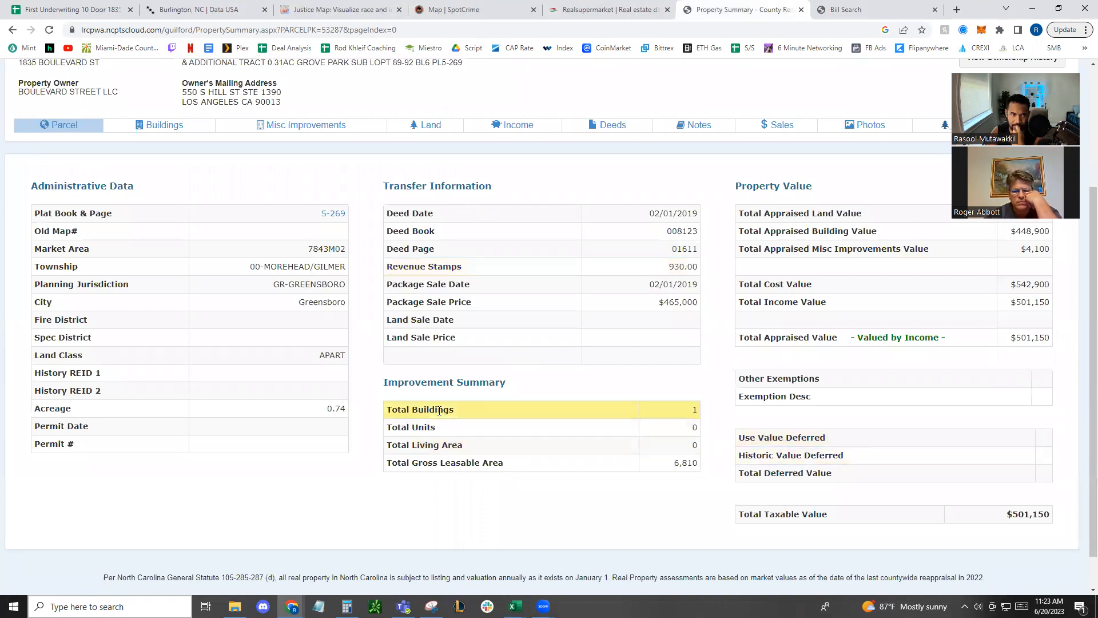
pyautogui.scroll(3, 811, 419)
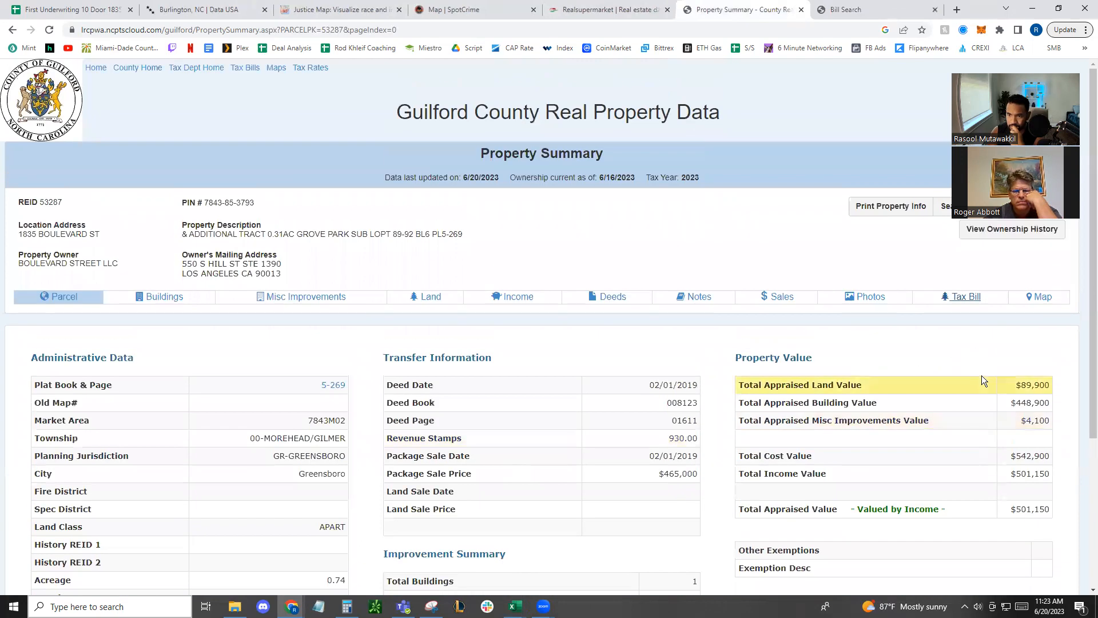
# Open the subject area's improved sales and look through the third and second result pages for the property's own sales
pyautogui.click(777, 299)
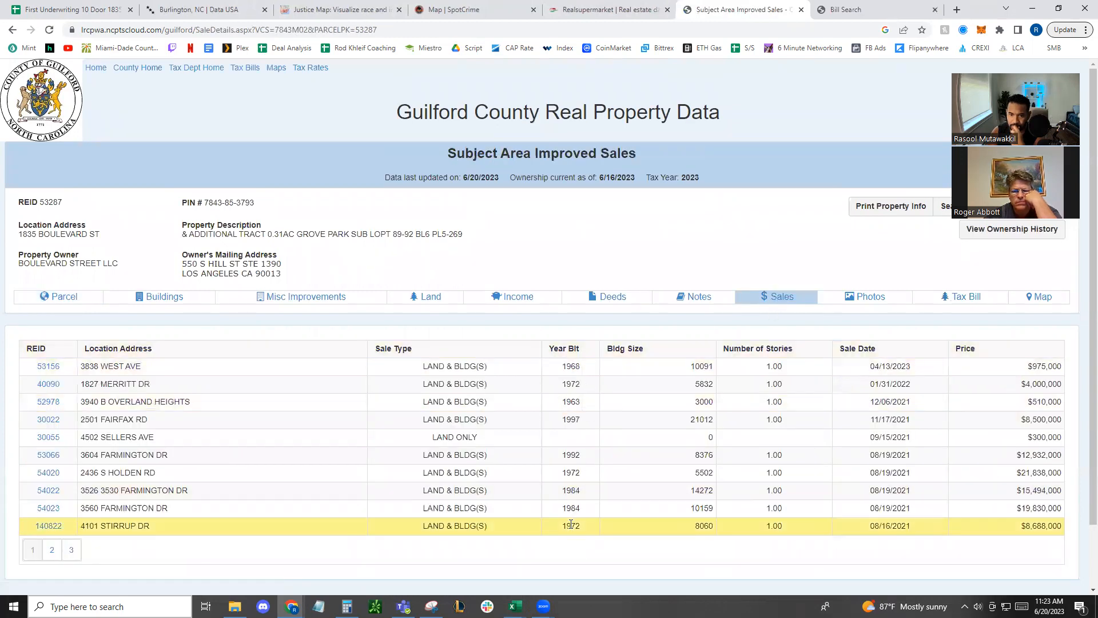
pyautogui.scroll(-1, 571, 524)
pyautogui.click(71, 479)
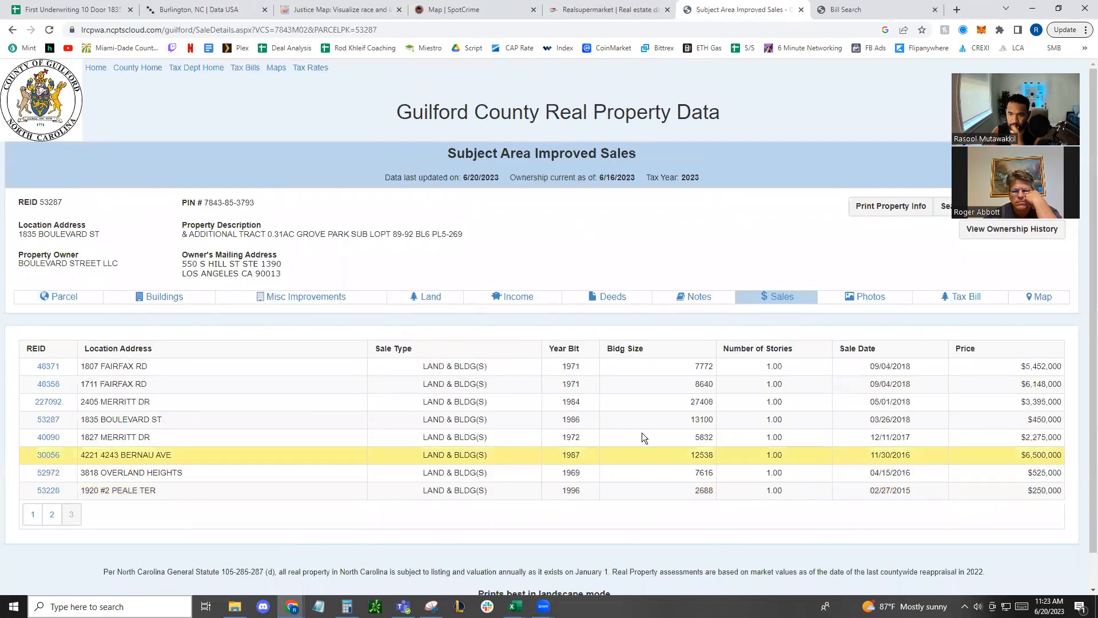
pyautogui.click(51, 514)
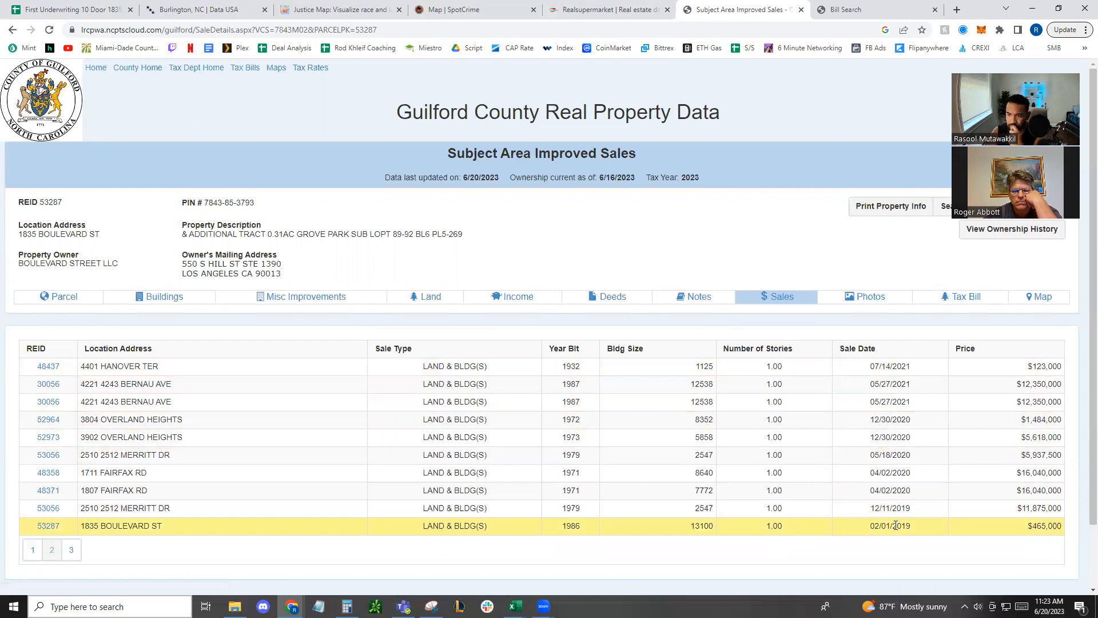
# Open the subject property's record from the sales list and examine its package sale price, improvement summary and appraised value
pyautogui.click(49, 525)
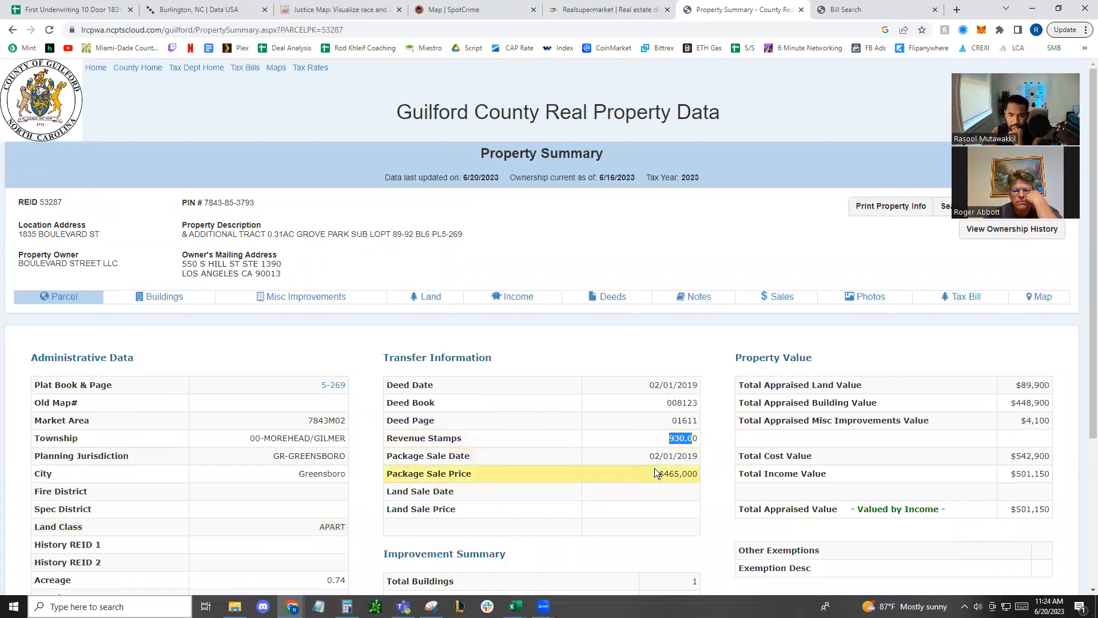
pyautogui.moveTo(658, 474); pyautogui.dragTo(706, 474)
pyautogui.scroll(-4, 592, 425)
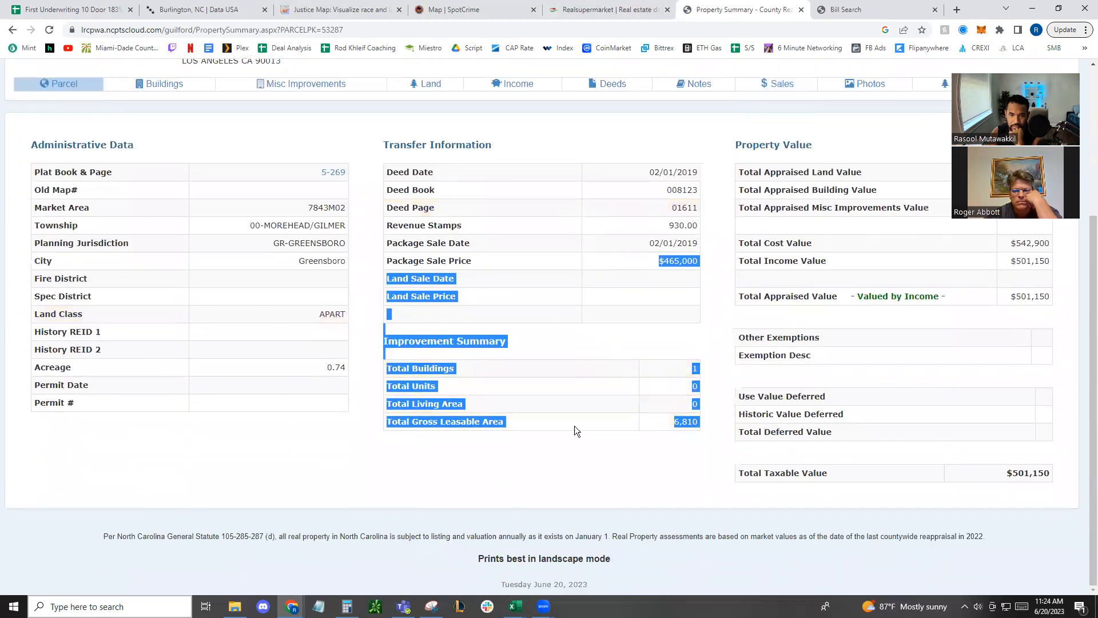
pyautogui.click(480, 373)
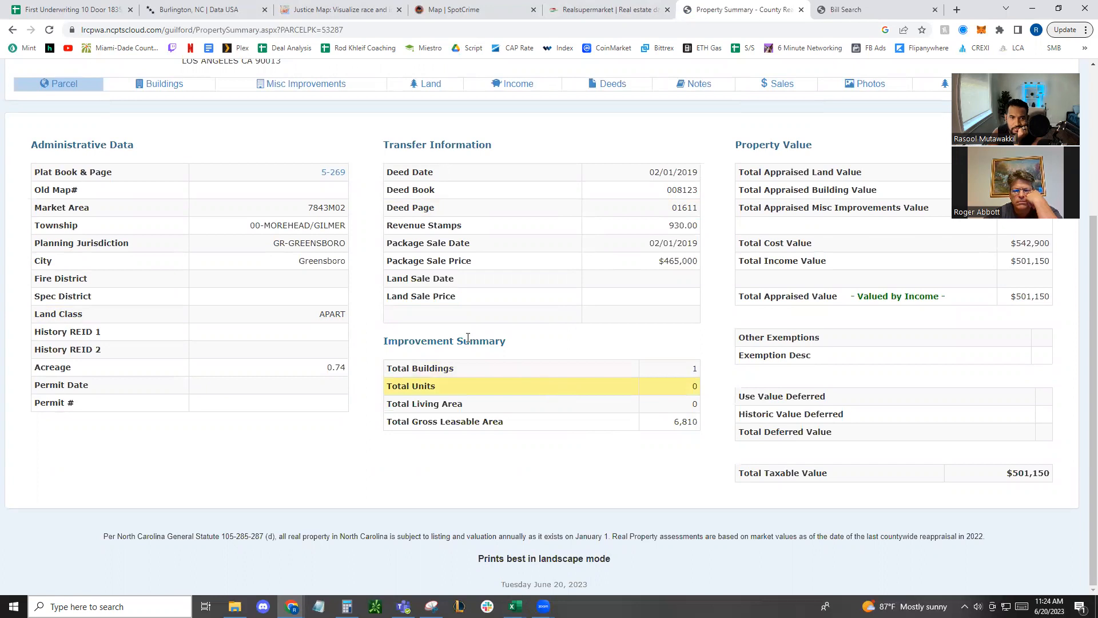
pyautogui.scroll(2, 782, 361)
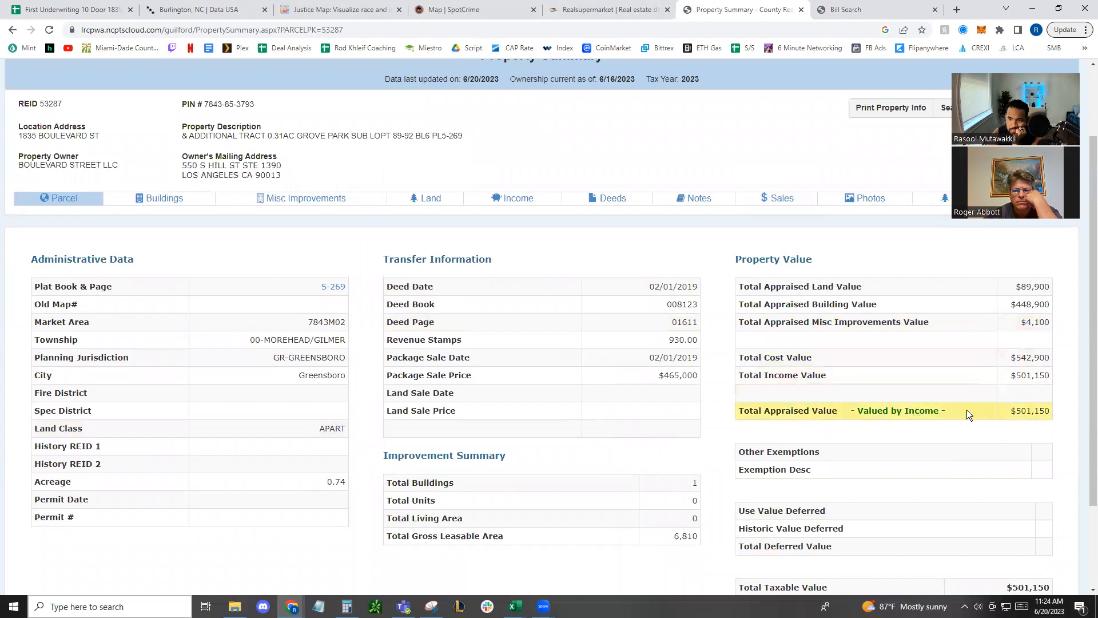
pyautogui.scroll(2, 869, 381)
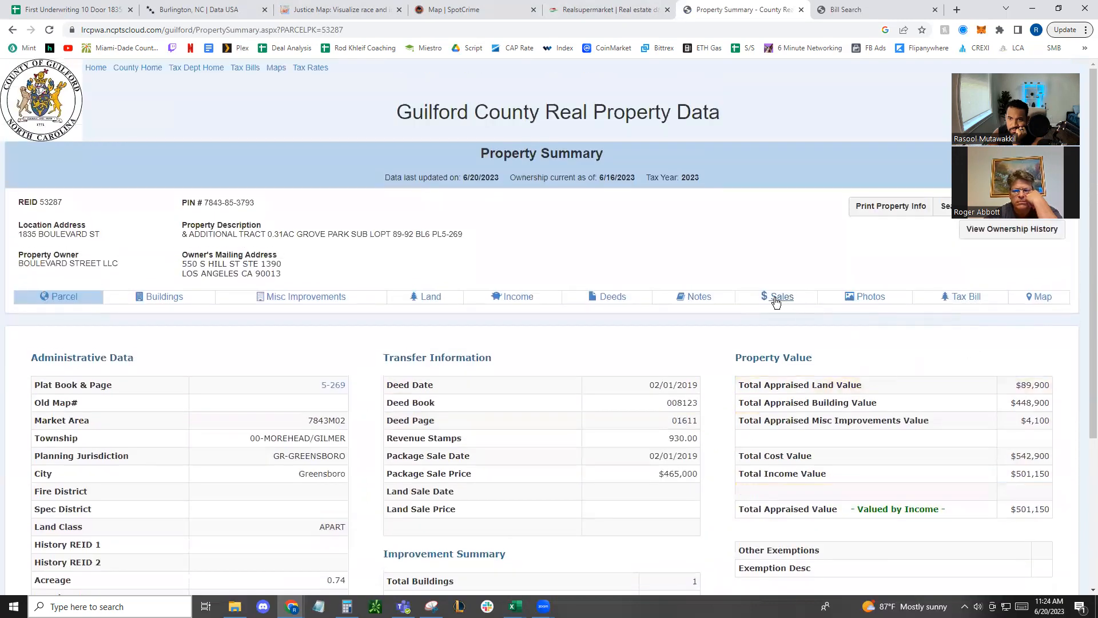
# Open the parcel's 2022 tax bill and examine its total billed amount and the Guilford and Greensboro tax rates
pyautogui.click(957, 298)
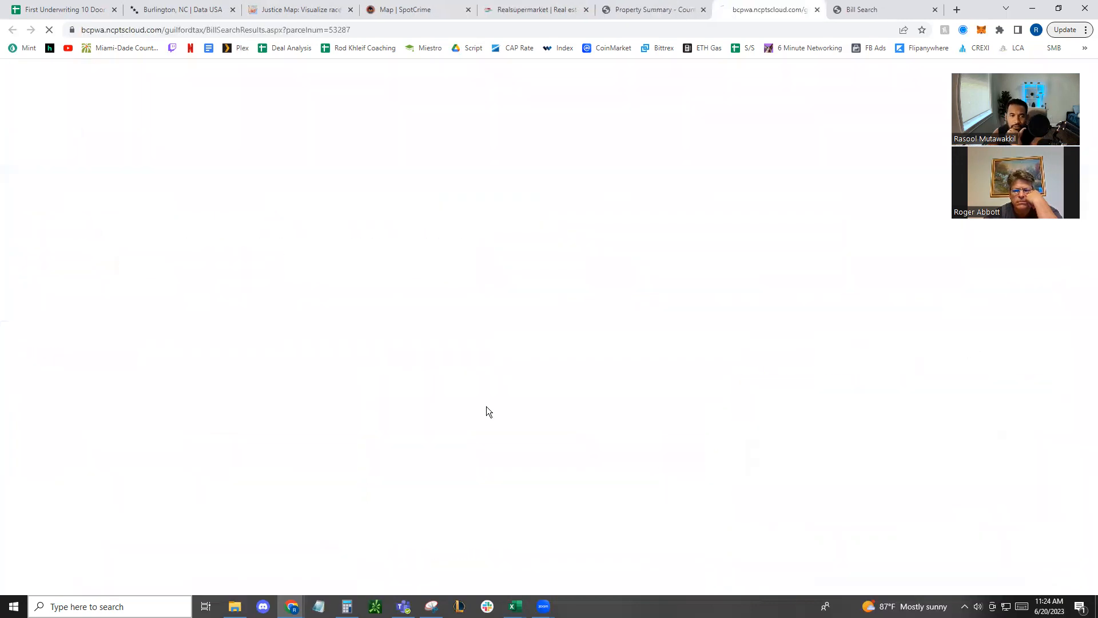
pyautogui.click(934, 9)
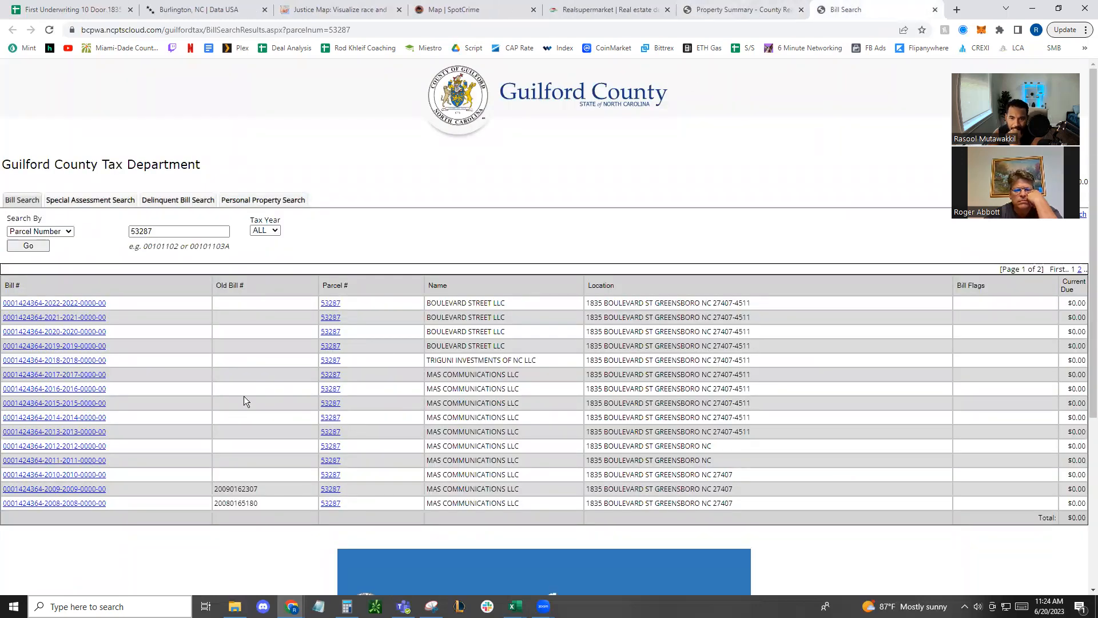
pyautogui.click(70, 305)
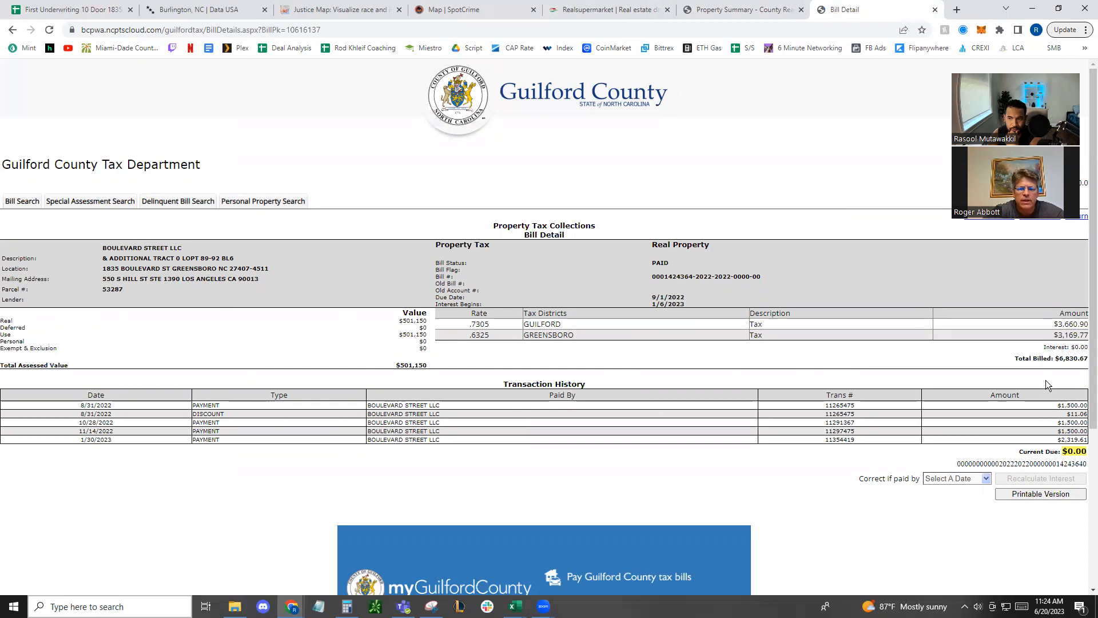
pyautogui.moveTo(1045, 379); pyautogui.dragTo(1087, 361)
pyautogui.click(550, 485)
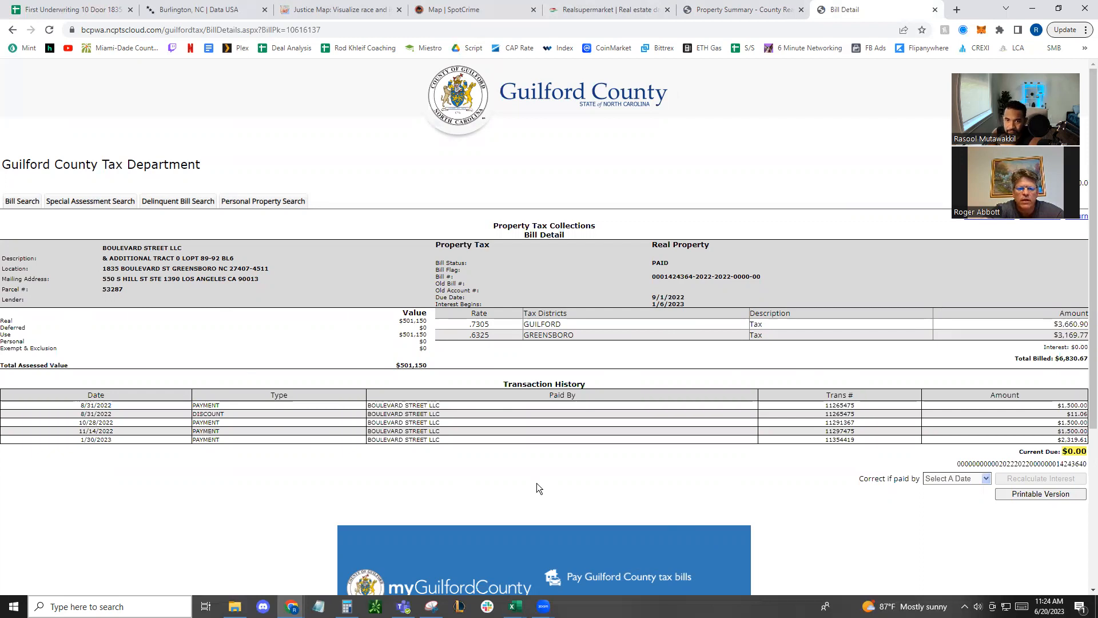
pyautogui.moveTo(471, 335); pyautogui.dragTo(483, 336)
pyautogui.click(472, 333)
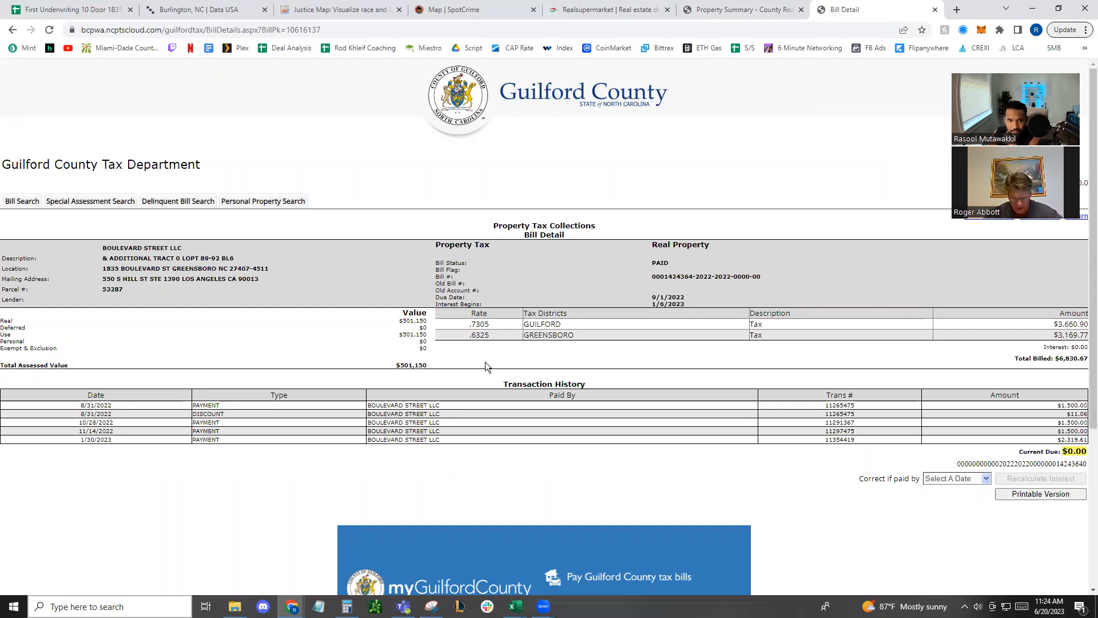
# Go back to the property record, open its income summary and examine the potential gross income and annual unit income
pyautogui.click(738, 10)
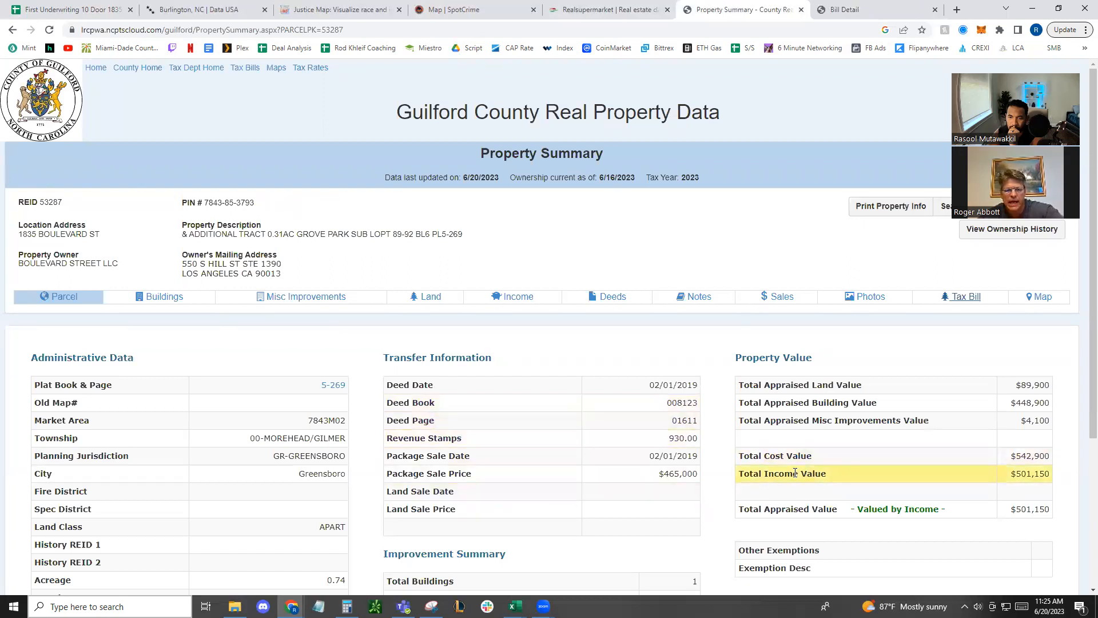
pyautogui.scroll(-1, 792, 472)
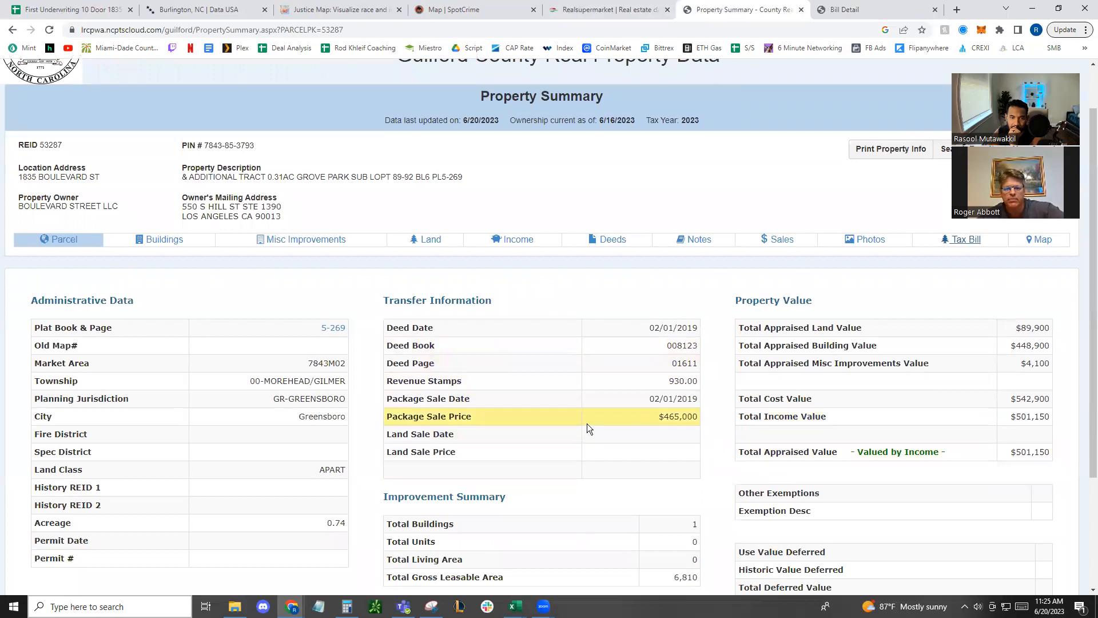
pyautogui.click(518, 240)
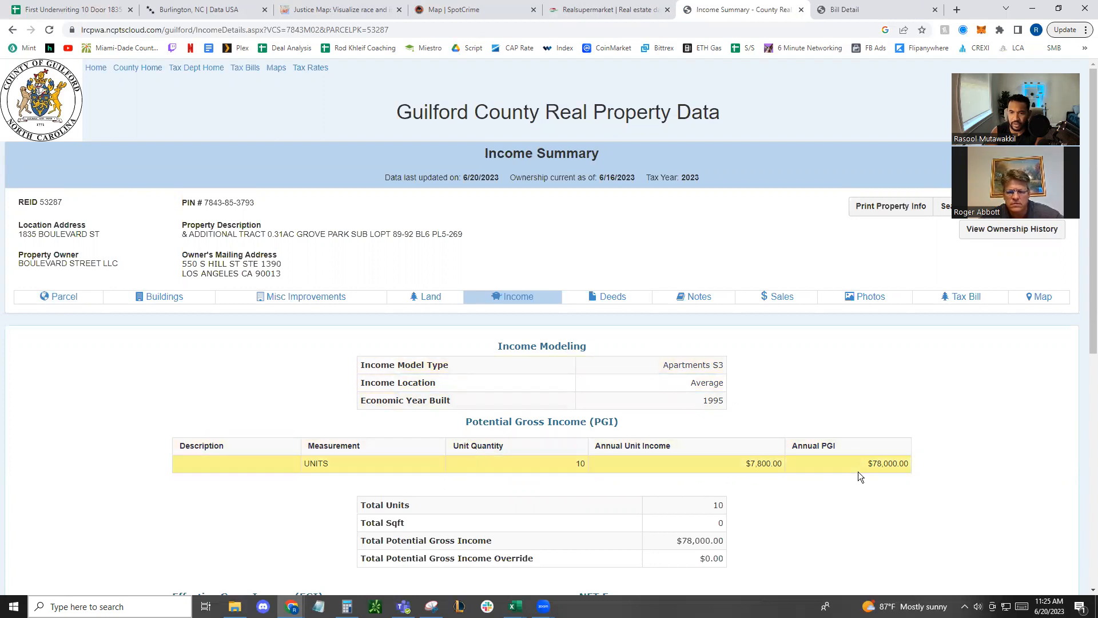
pyautogui.scroll(-1, 760, 484)
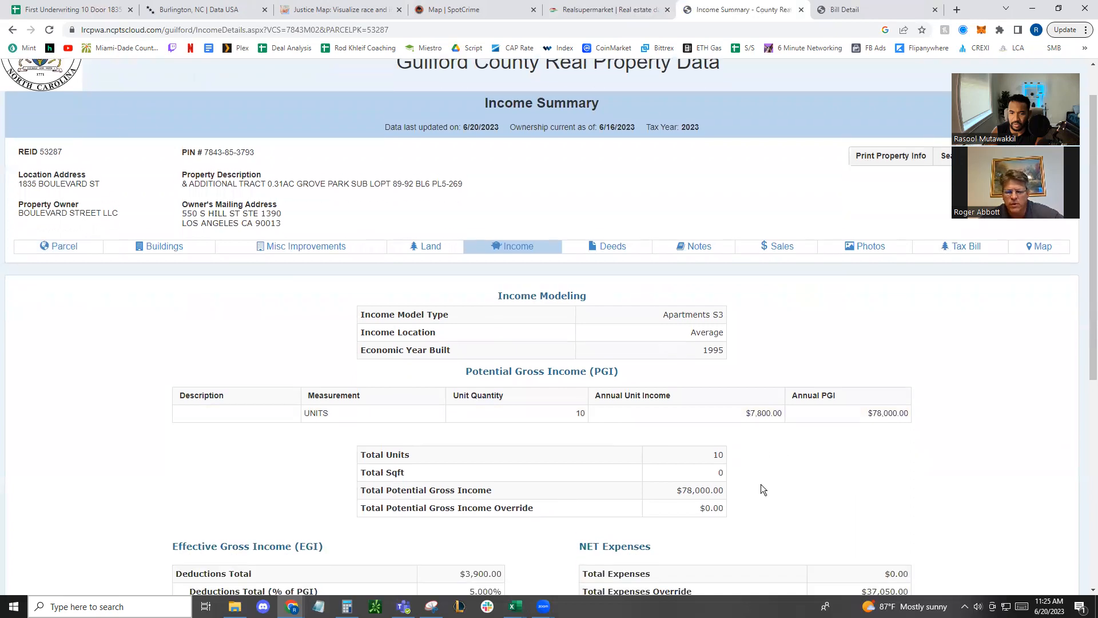
pyautogui.scroll(-3, 761, 486)
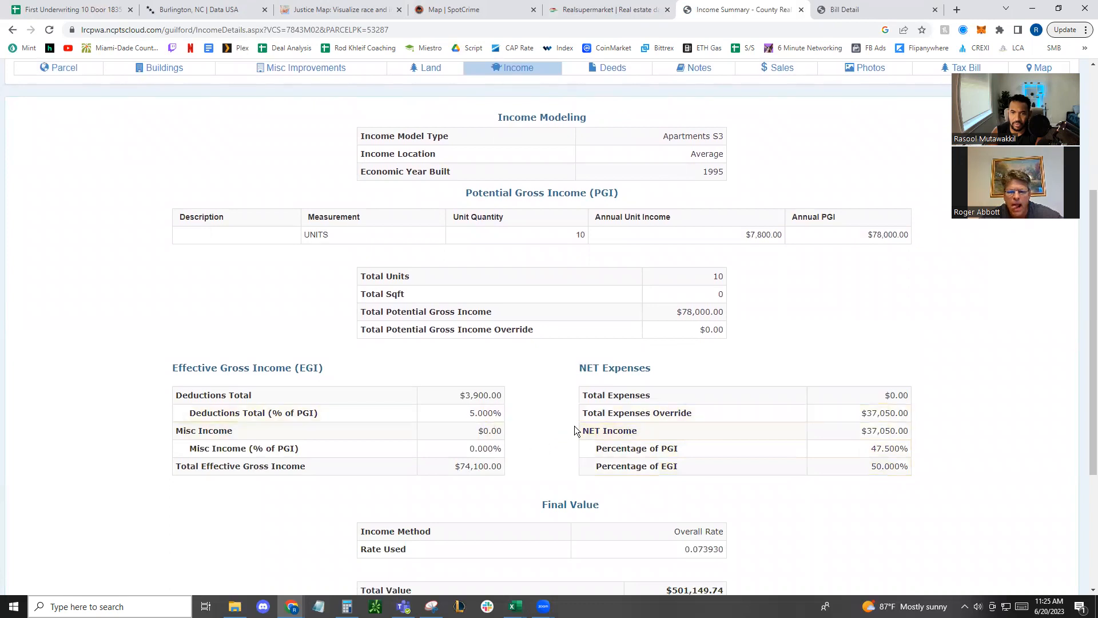
pyautogui.scroll(1, 769, 361)
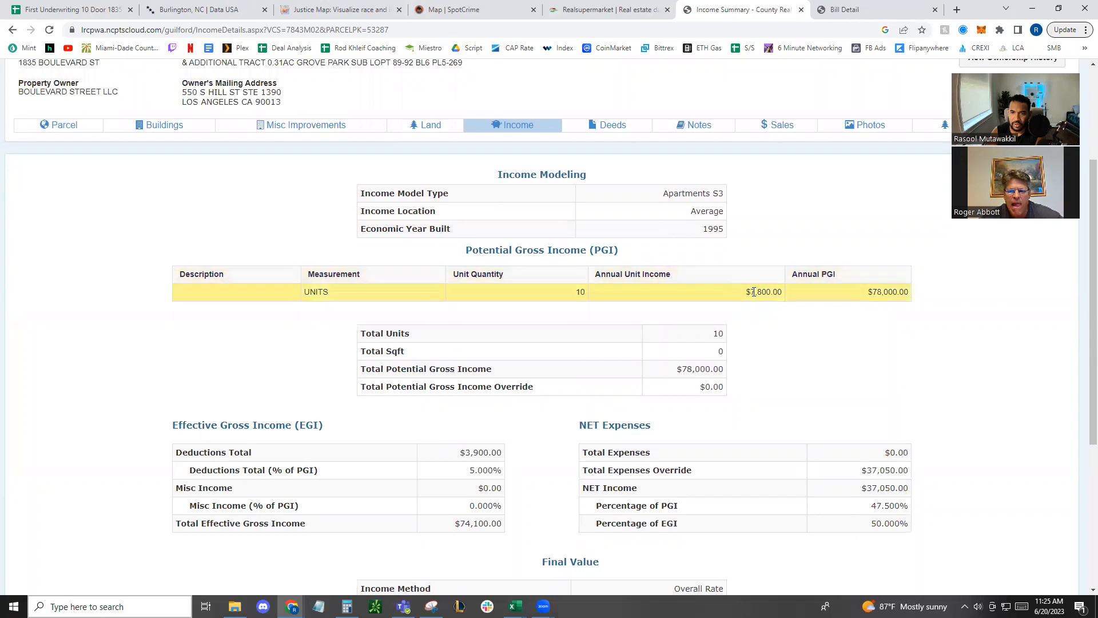
pyautogui.moveTo(749, 293); pyautogui.dragTo(782, 294)
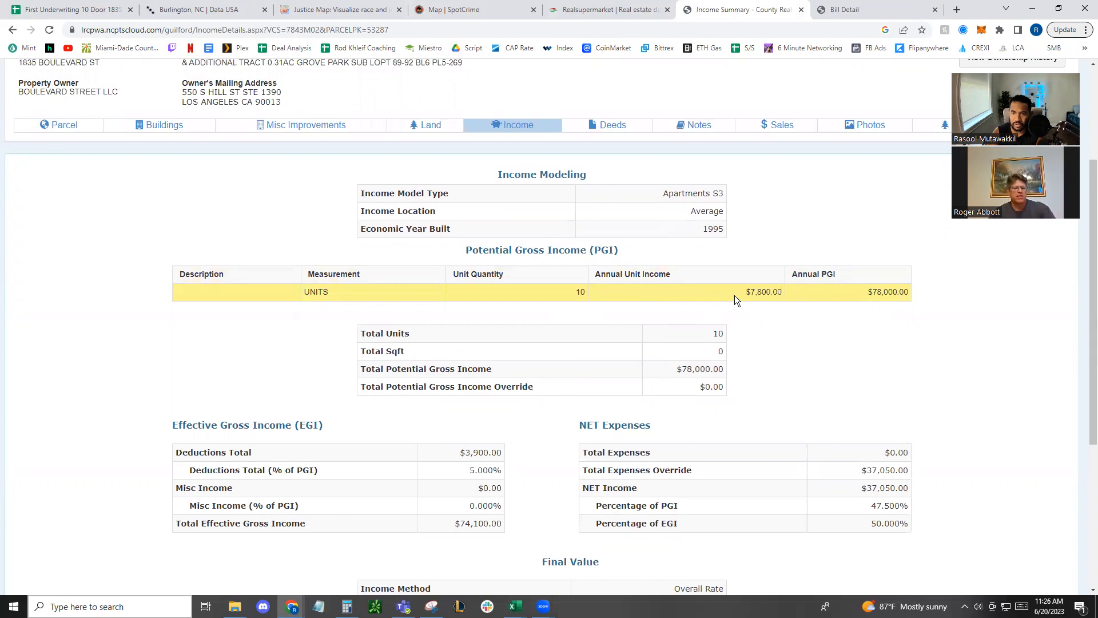
# Switch to Calculator and divide the annual unit income of 7800 by 12 to get the monthly rent per unit
pyautogui.click(347, 606)
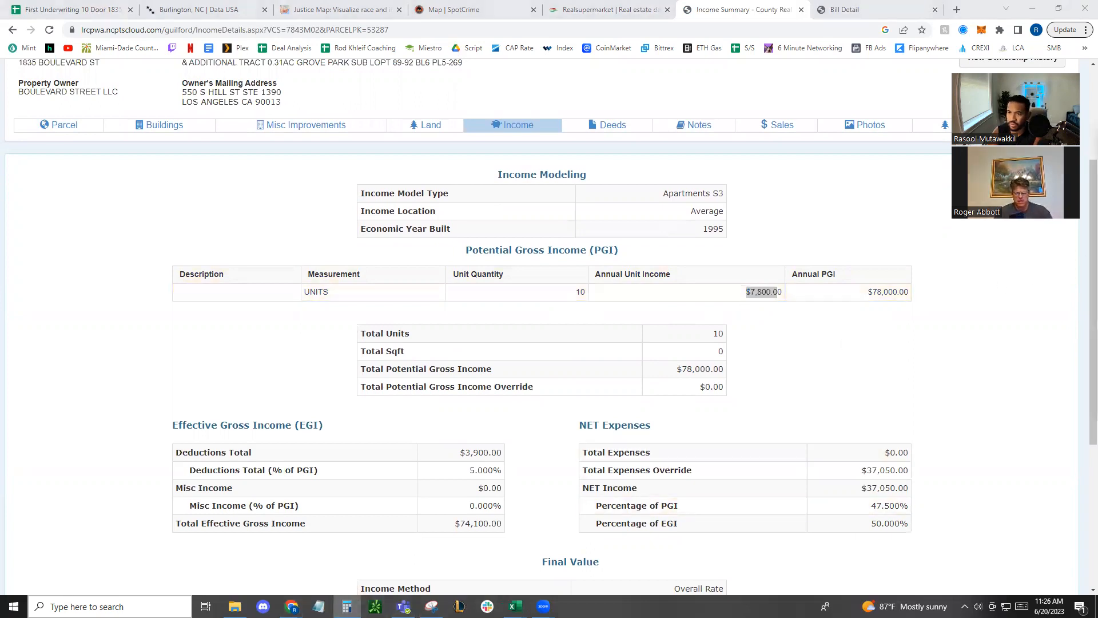
pyautogui.write('7800/12')
pyautogui.press('Return')
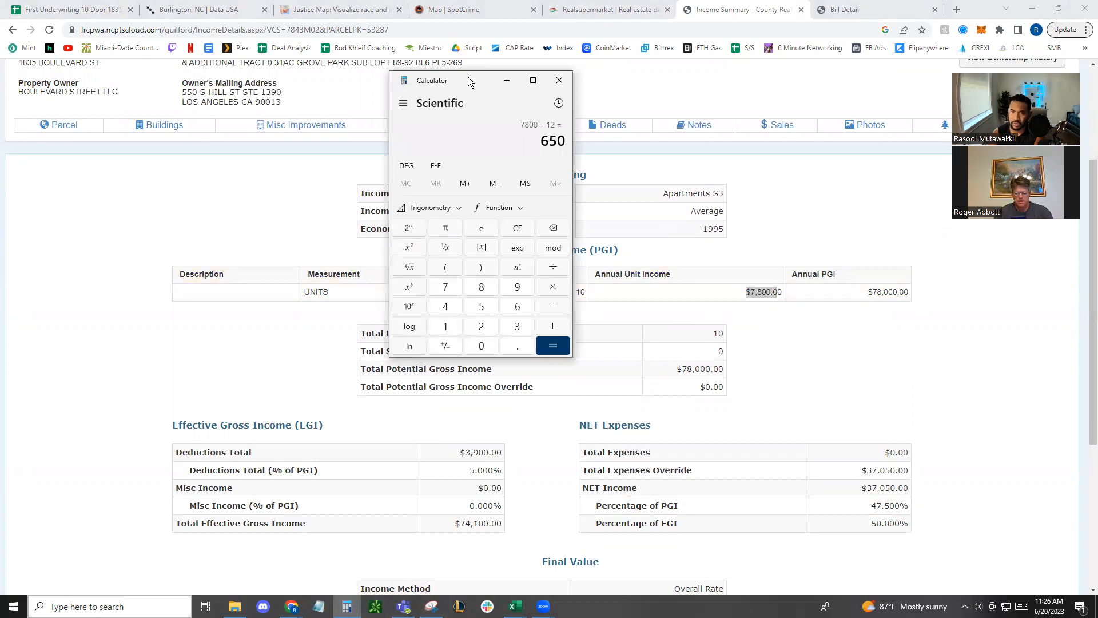
pyautogui.click(892, 368)
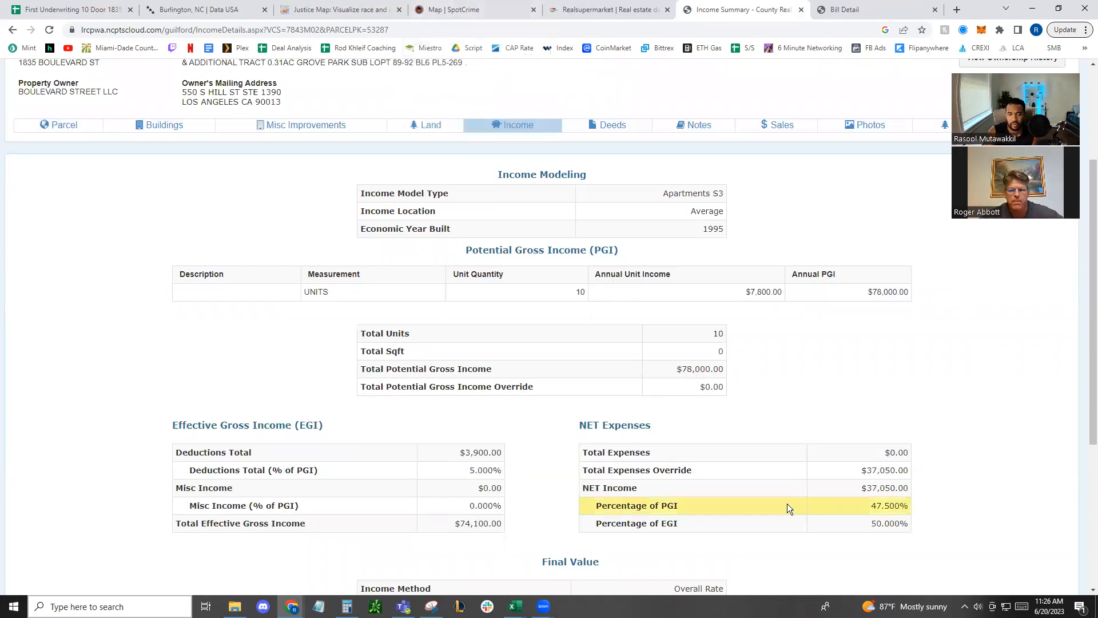
# Examine the income summary's net expenses, rate used and final value against the total potential gross income
pyautogui.scroll(-2, 787, 503)
pyautogui.scroll(-2, 760, 471)
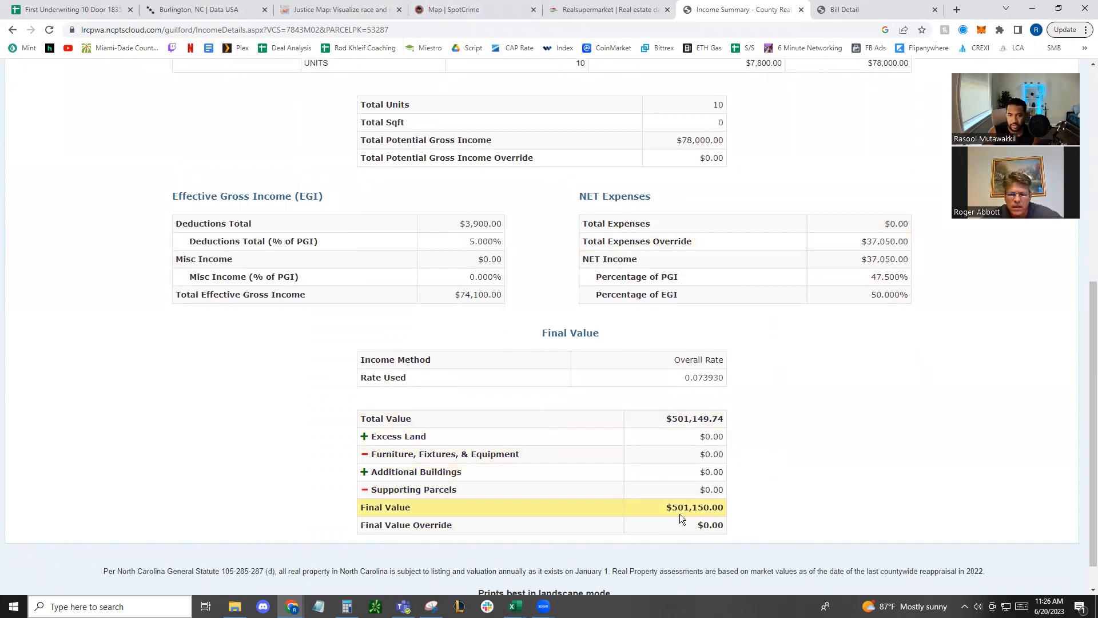
pyautogui.scroll(2, 892, 303)
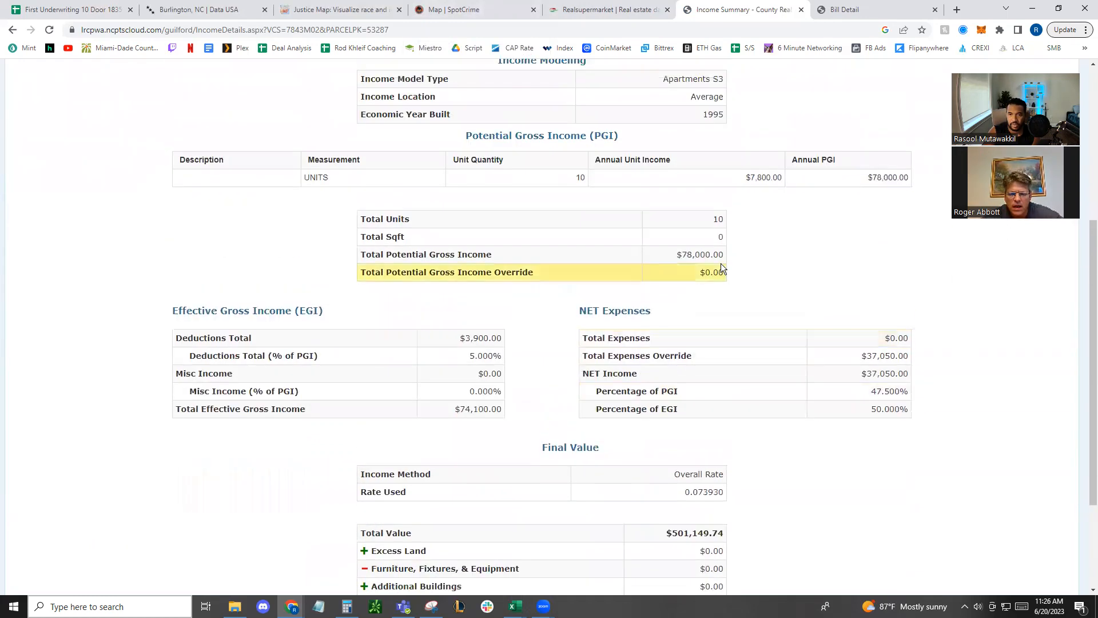
pyautogui.scroll(-2, 804, 361)
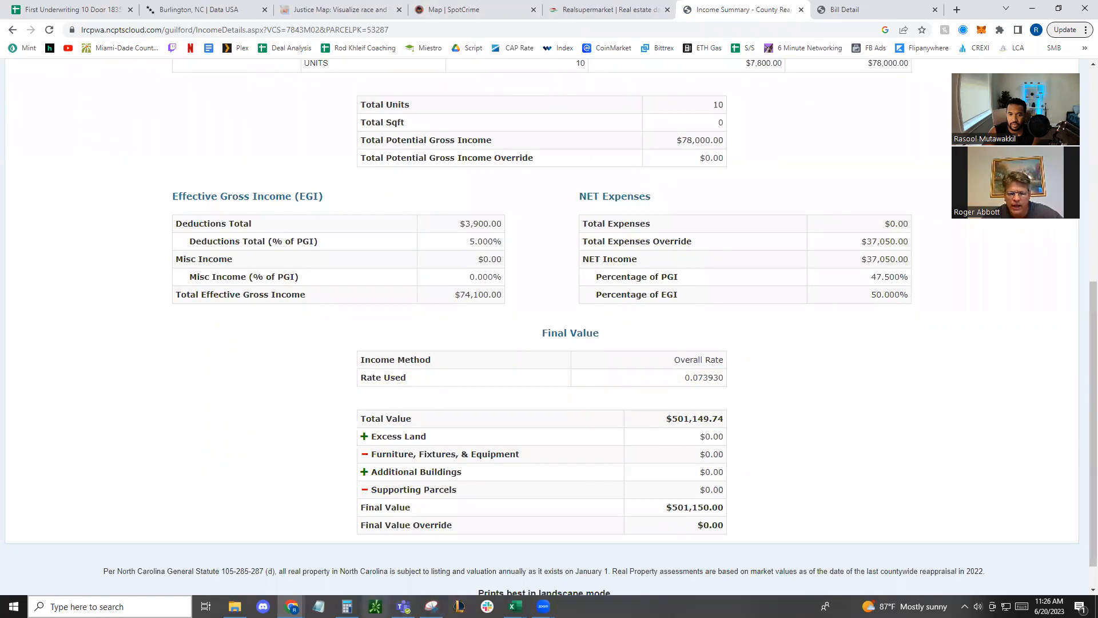
# Multiply the annual unit income of 7800 by 10 units in Calculator, moving its window aside
pyautogui.click(346, 606)
pyautogui.moveTo(441, 79); pyautogui.dragTo(319, 56)
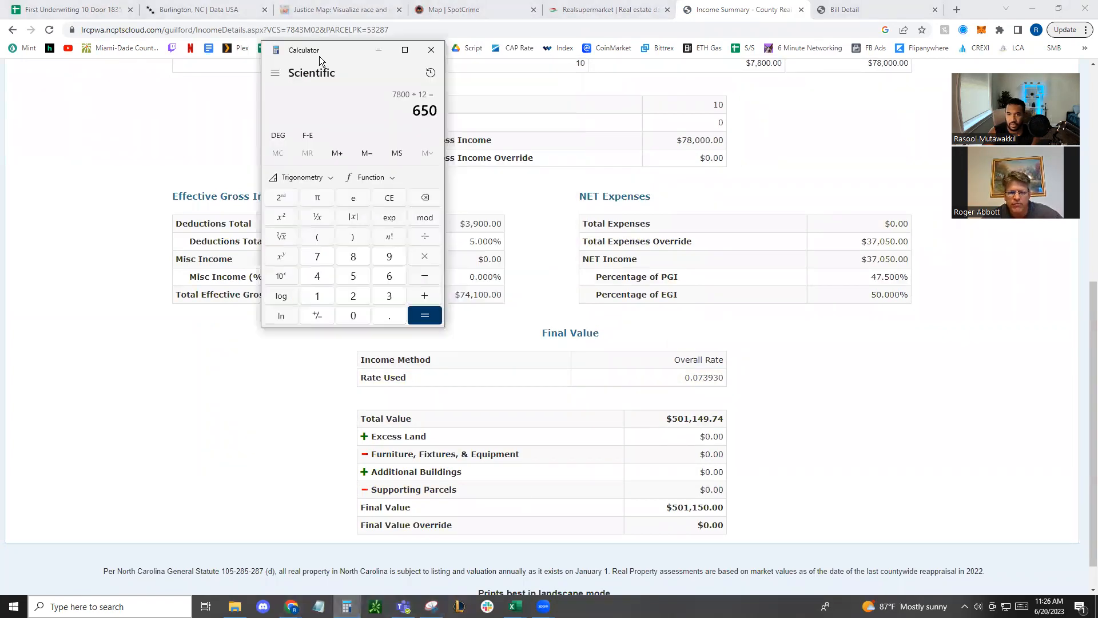
pyautogui.write('7800/')
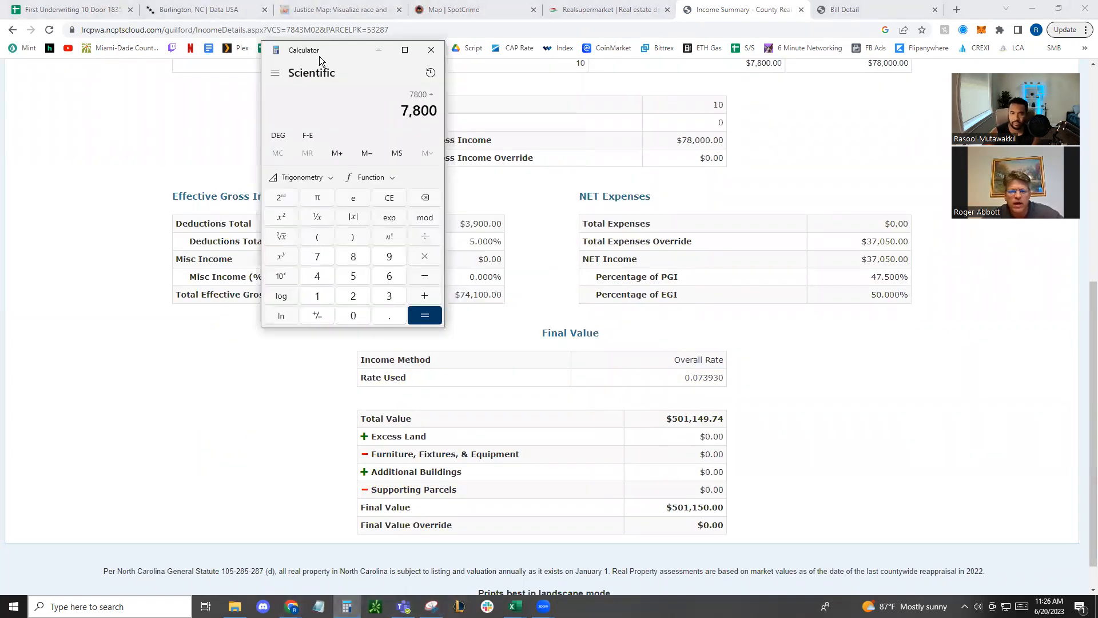
pyautogui.write('*10')
pyautogui.press('Return')
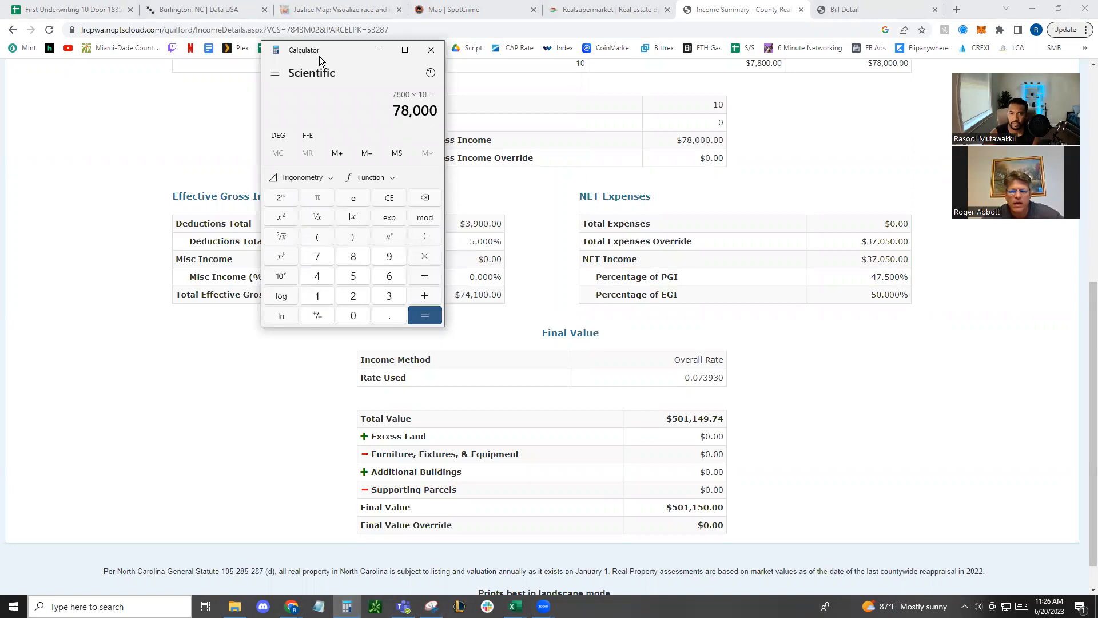
# Divide the 78,000 potential gross income by 0.07393 in Calculator, moving its window off the page's figures, and multiply the quotient by 0.5
pyautogui.write('/')
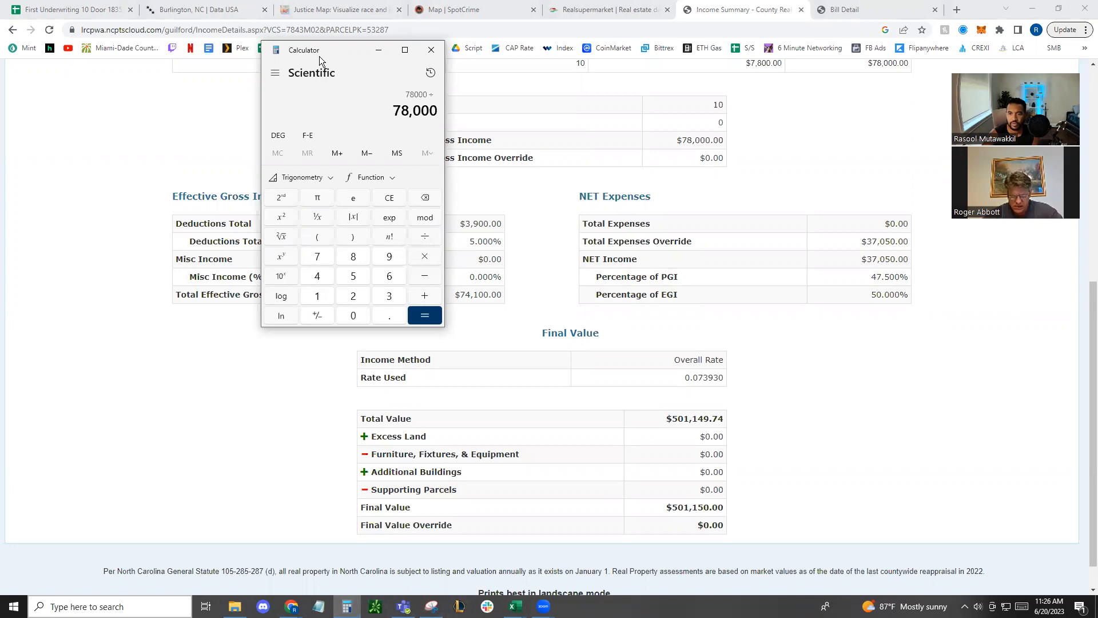
pyautogui.write('.0739')
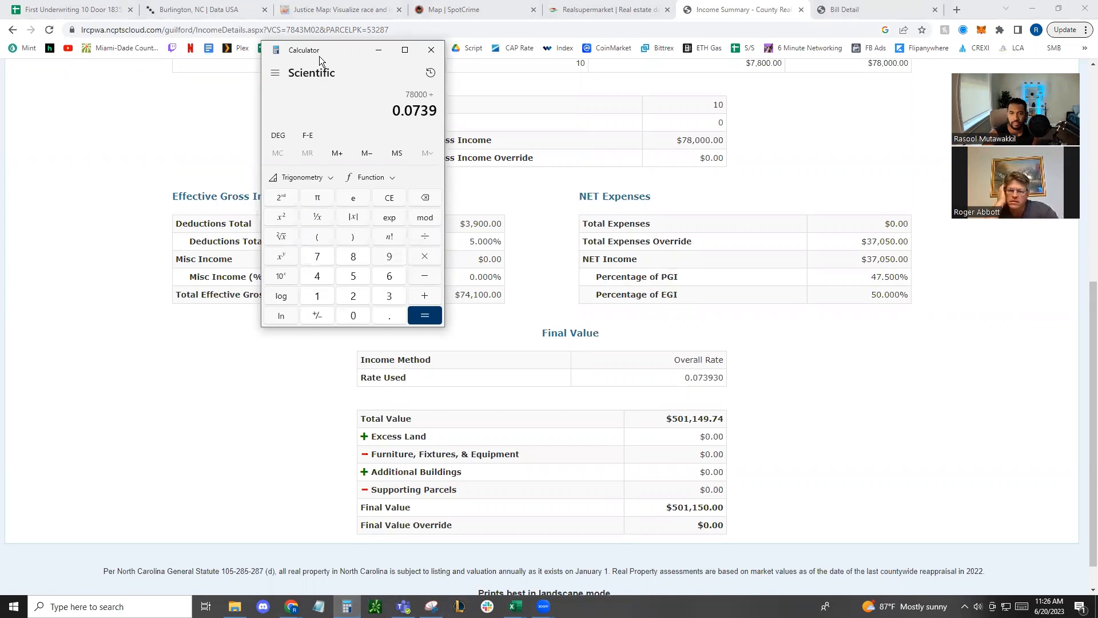
pyautogui.write('3')
pyautogui.press('Return')
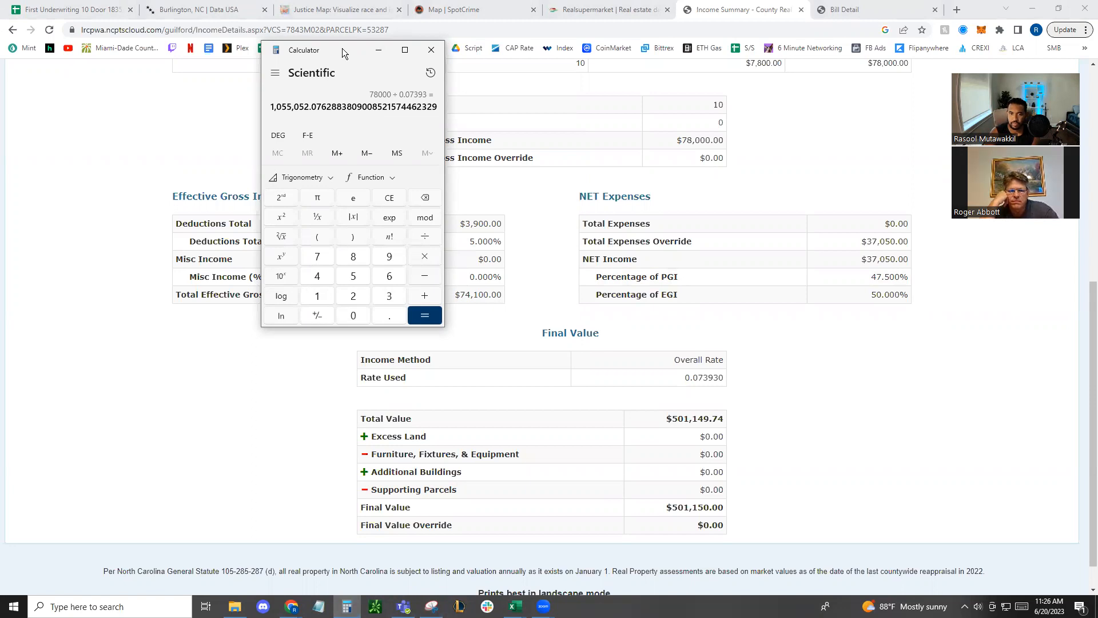
pyautogui.moveTo(342, 48); pyautogui.dragTo(240, 118)
pyautogui.write('*0.5')
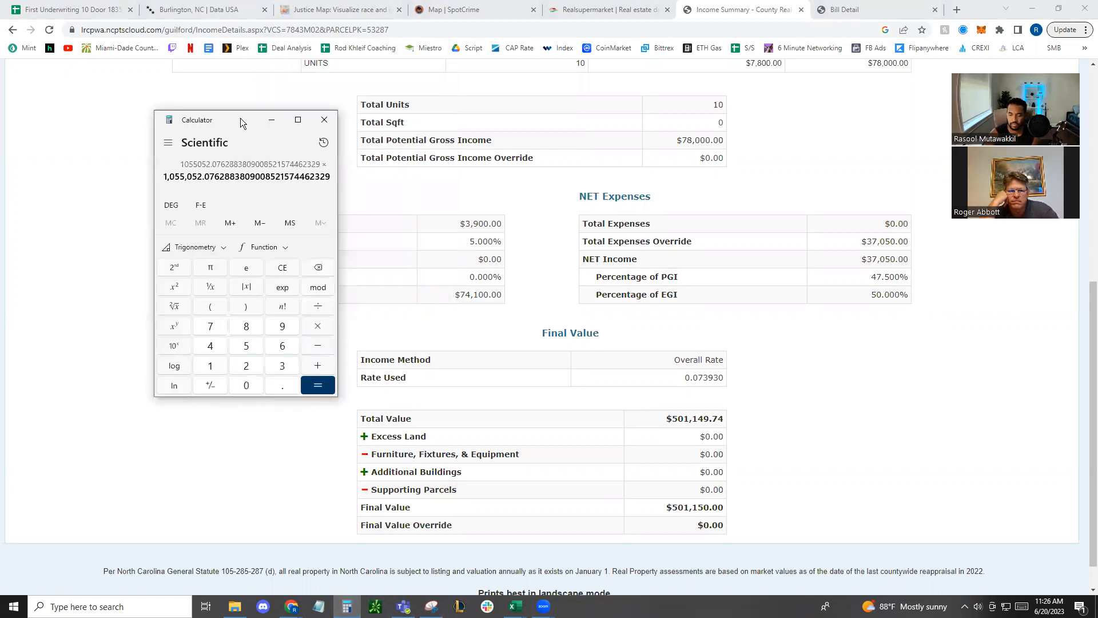
pyautogui.press('Return')
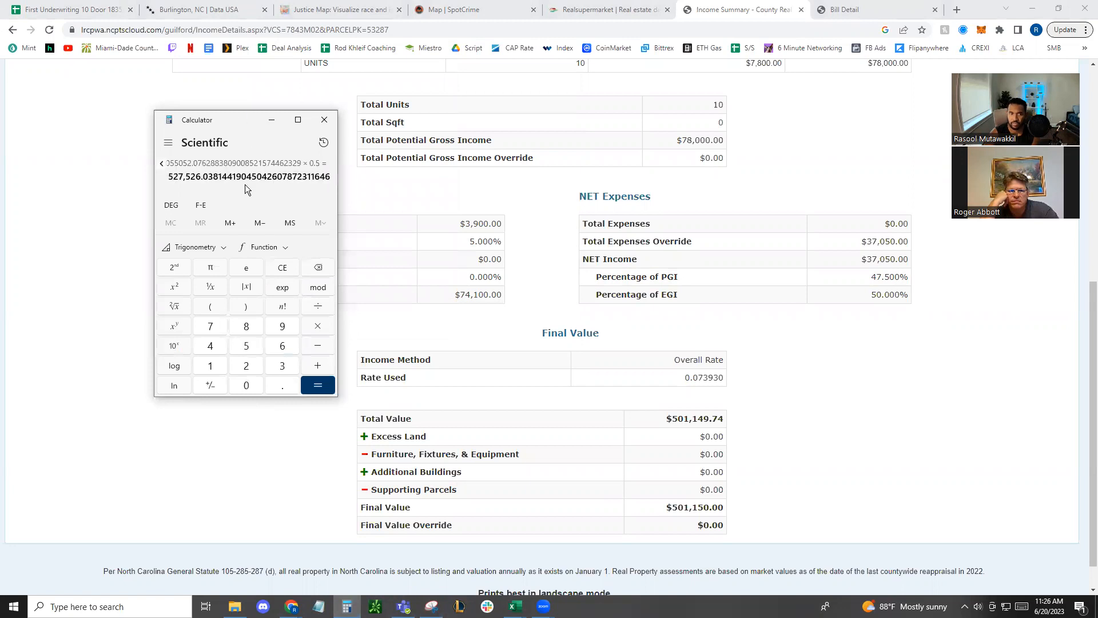
# Clear Calculator and multiply the total value of 501149.74 by the 0.07393 rate used
pyautogui.click(280, 268)
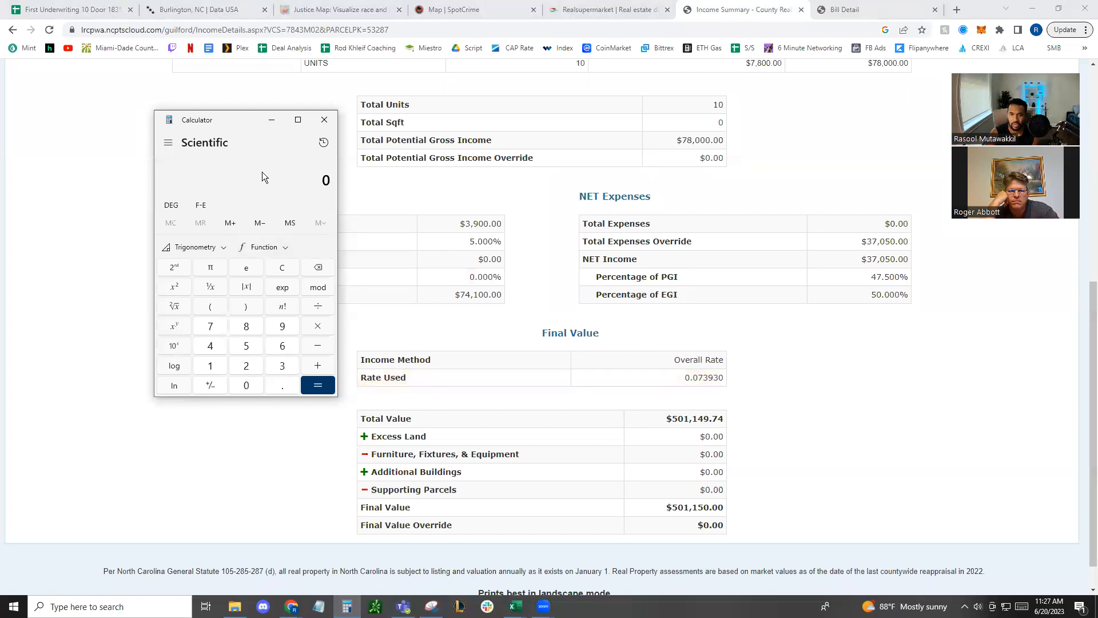
pyautogui.write('5011493')
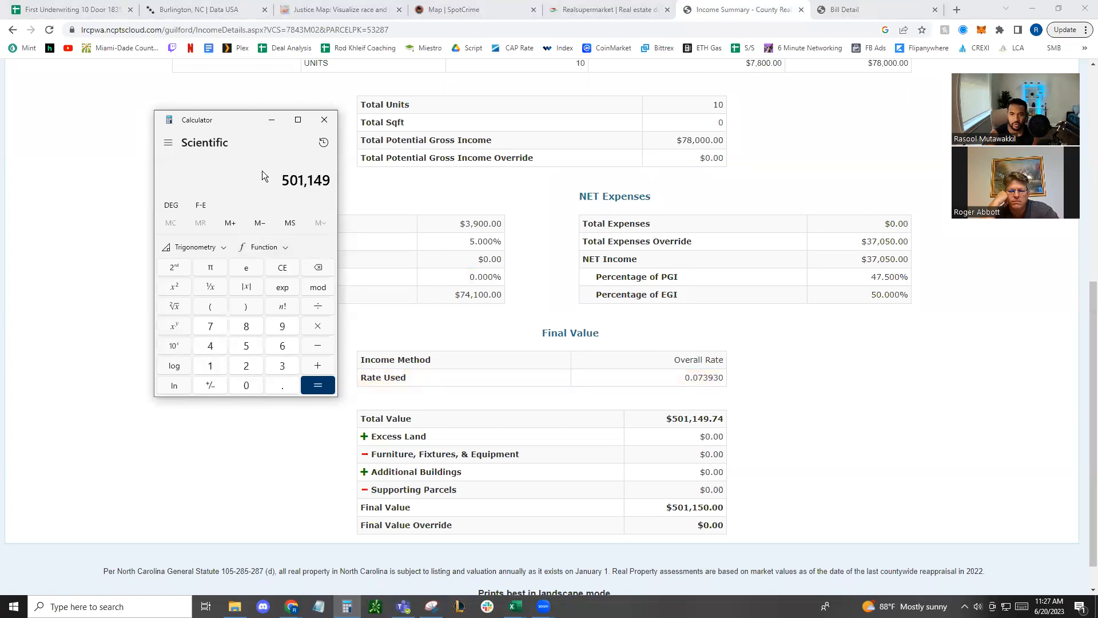
pyautogui.press('BackSpace')
pyautogui.write('.76')
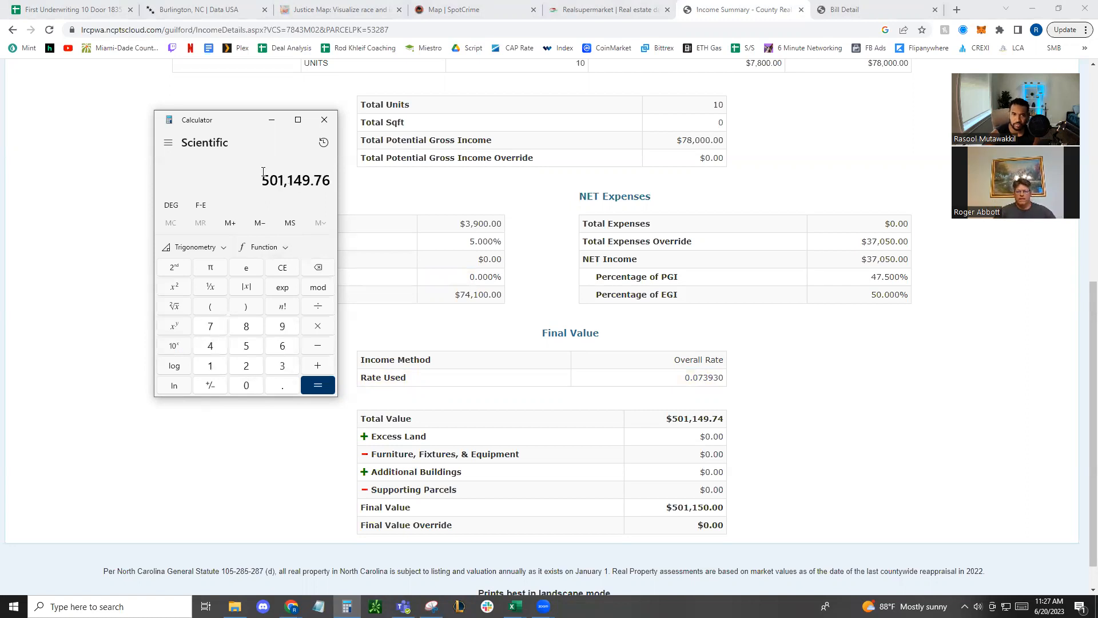
pyautogui.press('BackSpace')
pyautogui.write('4')
pyautogui.press('*')
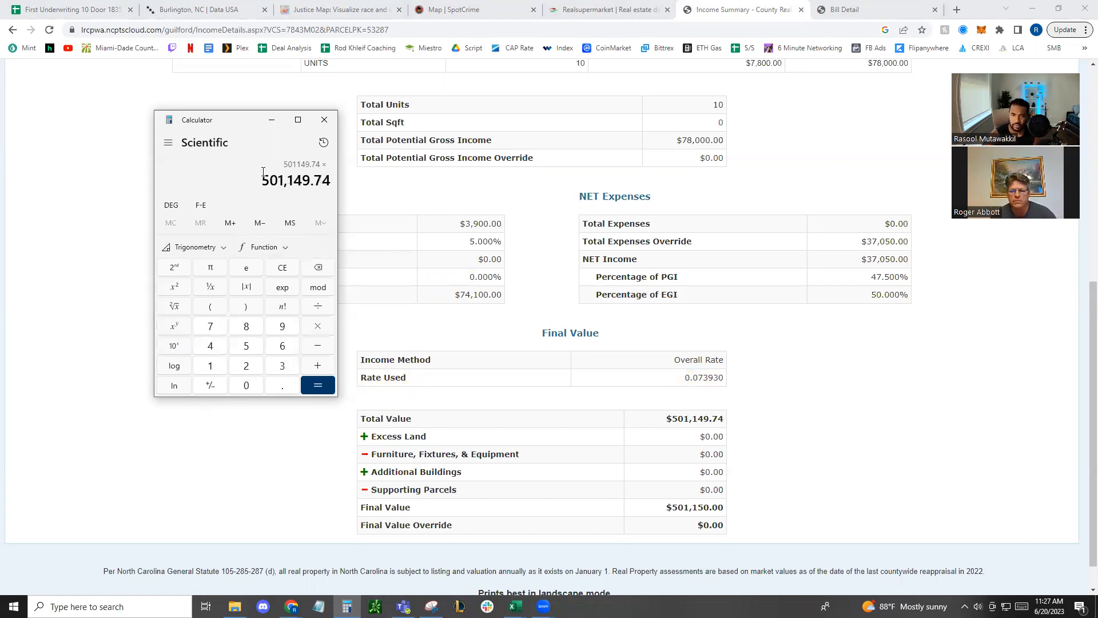
pyautogui.write('.07')
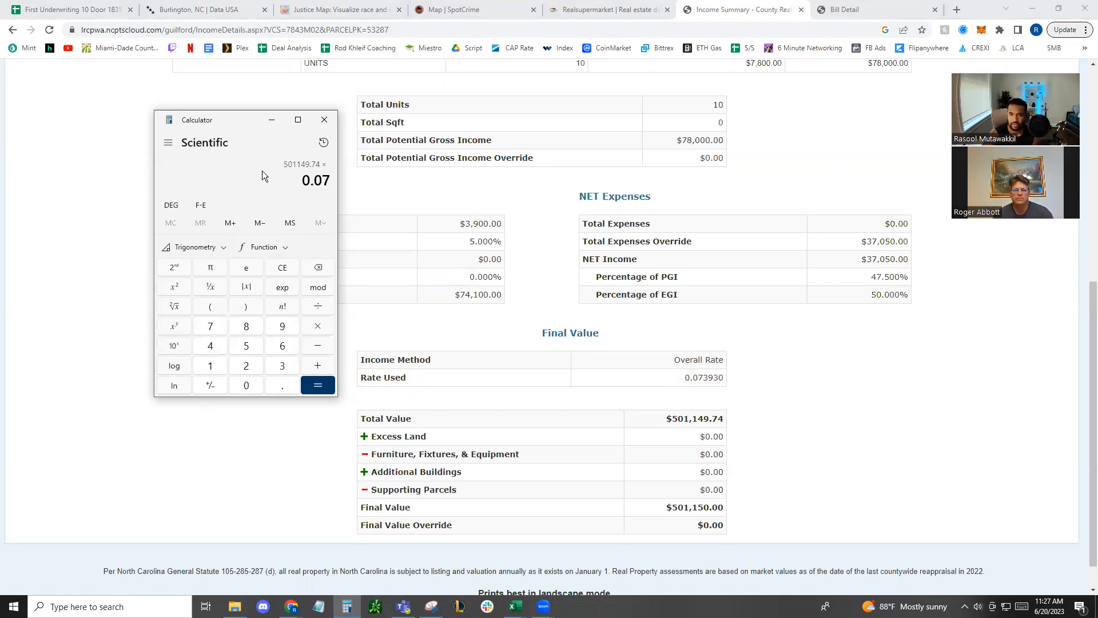
pyautogui.write('393')
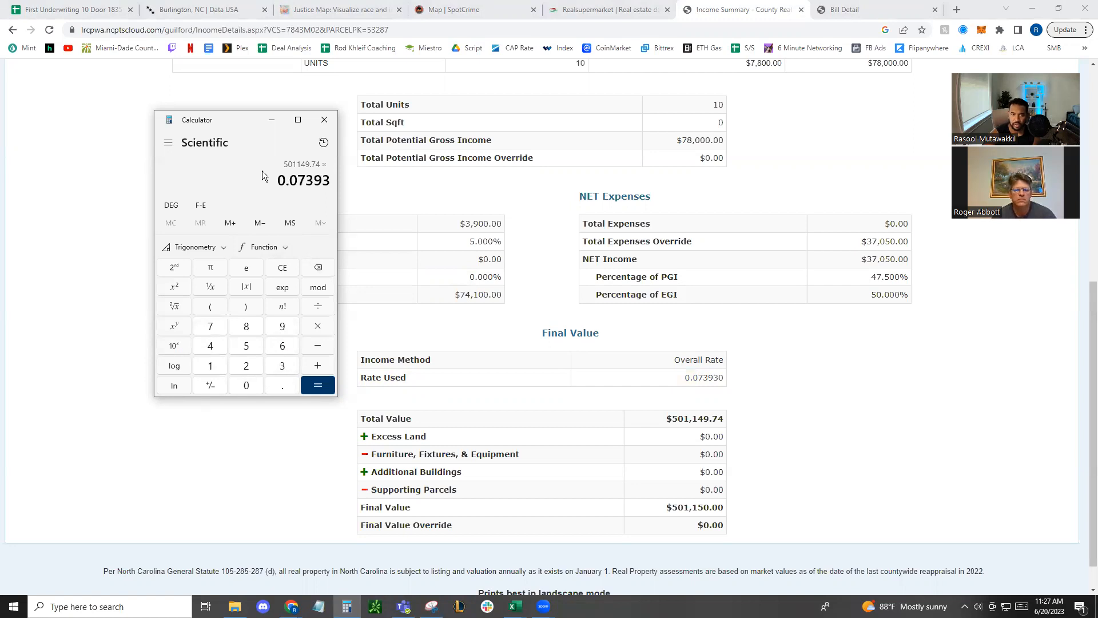
pyautogui.press('Return')
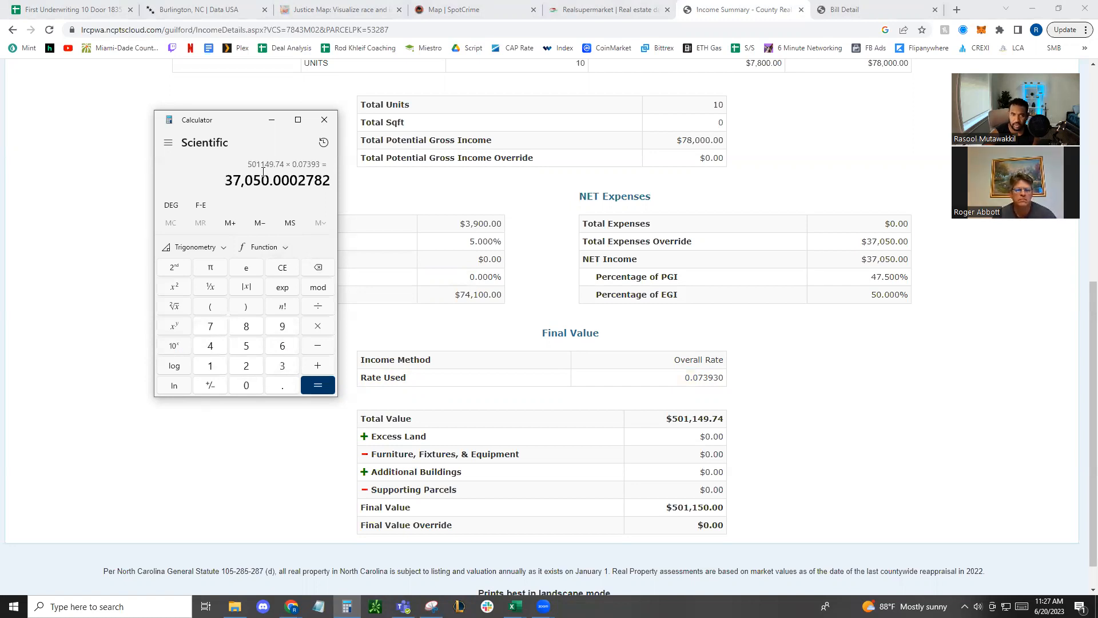
# Divide the resulting net income by 10 to get the amount per unit
pyautogui.write('/010')
pyautogui.press('Return')
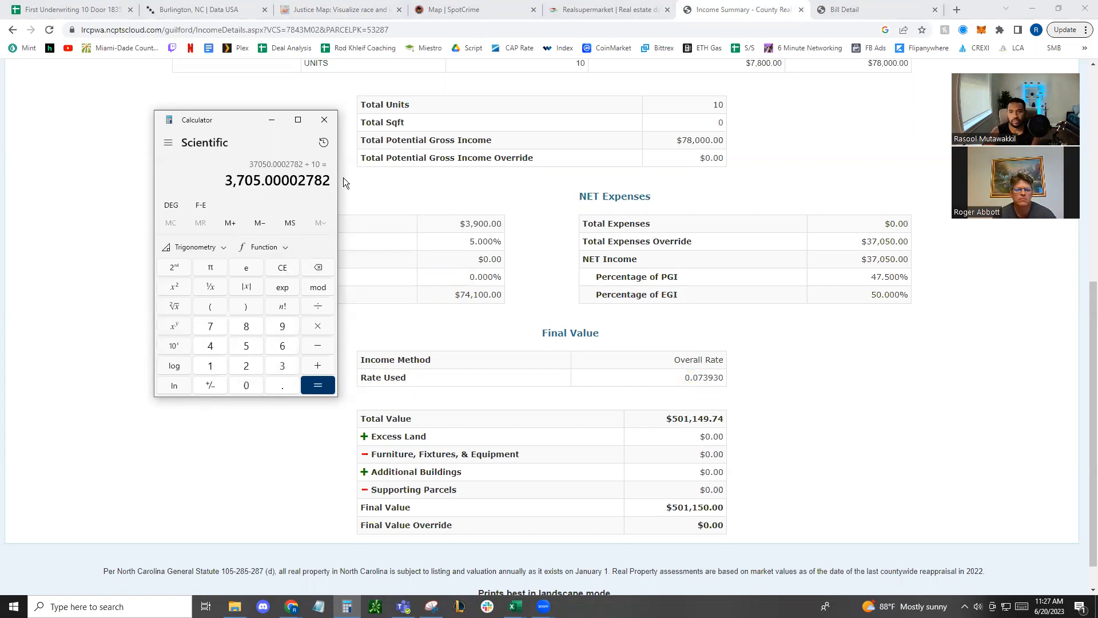
# Return to the Guilford County tax bill detail and highlight the total billed amount
pyautogui.scroll(-1, 804, 139)
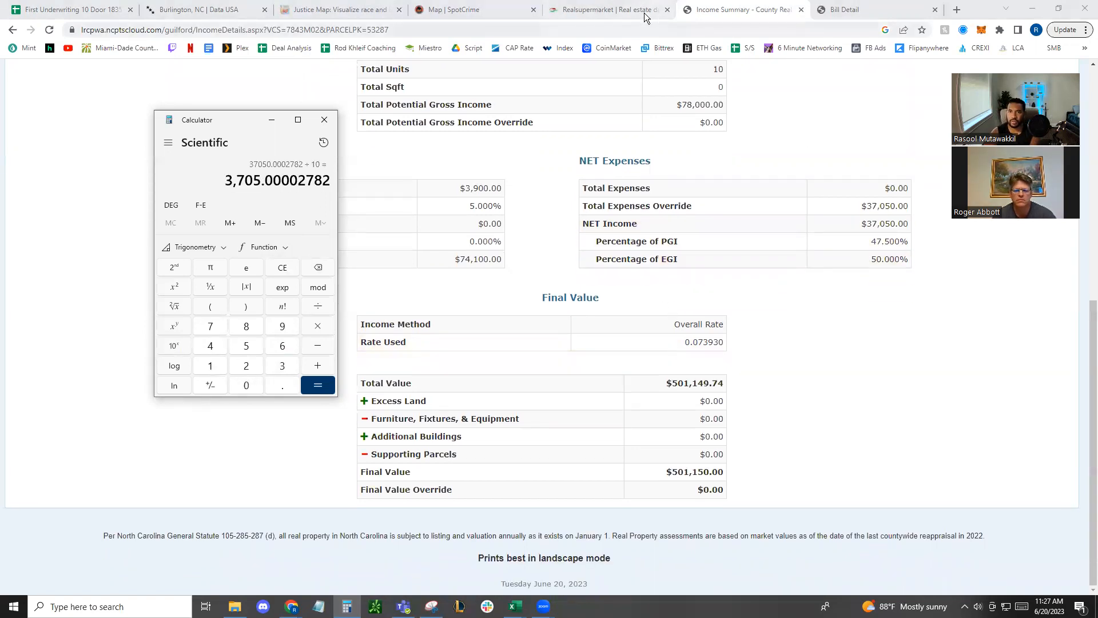
pyautogui.click(875, 10)
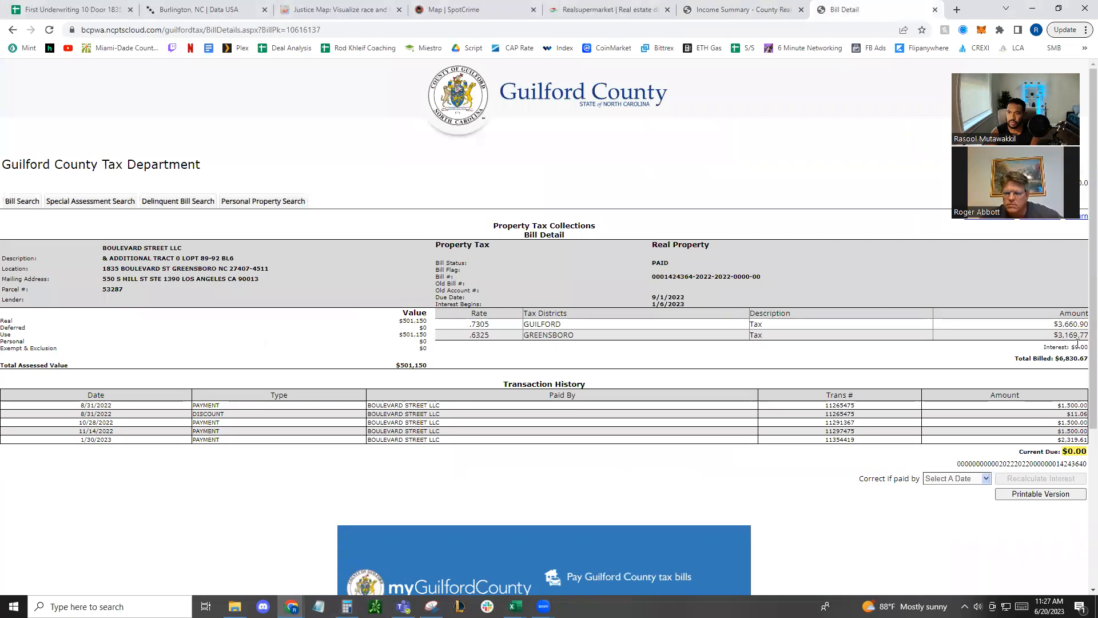
pyautogui.moveTo(1057, 358); pyautogui.dragTo(1090, 360)
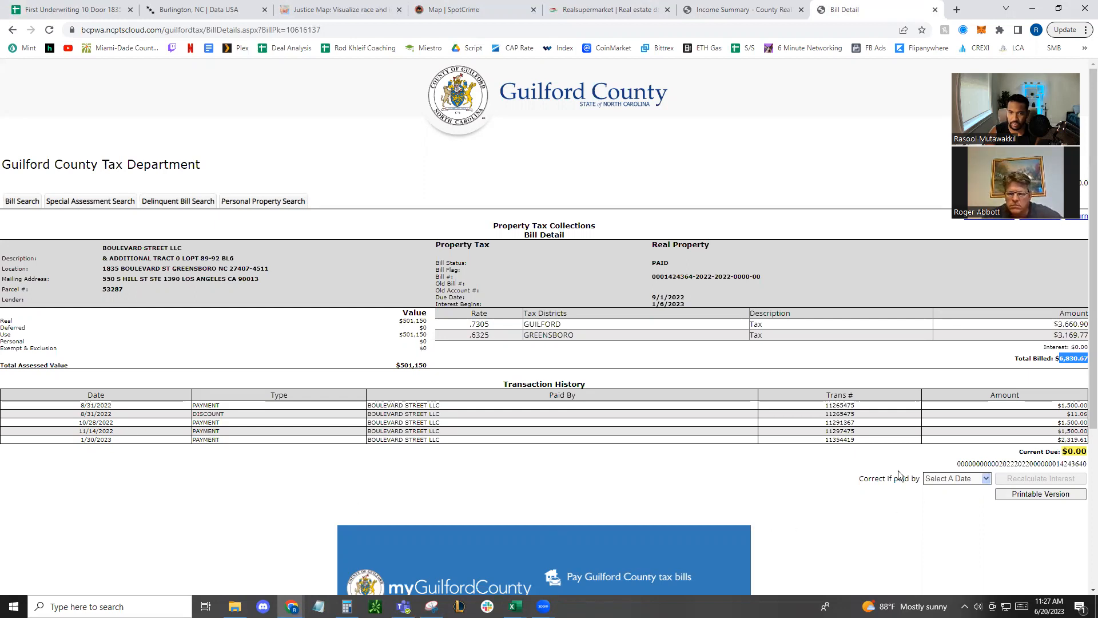
pyautogui.scroll(-3, 830, 486)
pyautogui.scroll(3, 818, 492)
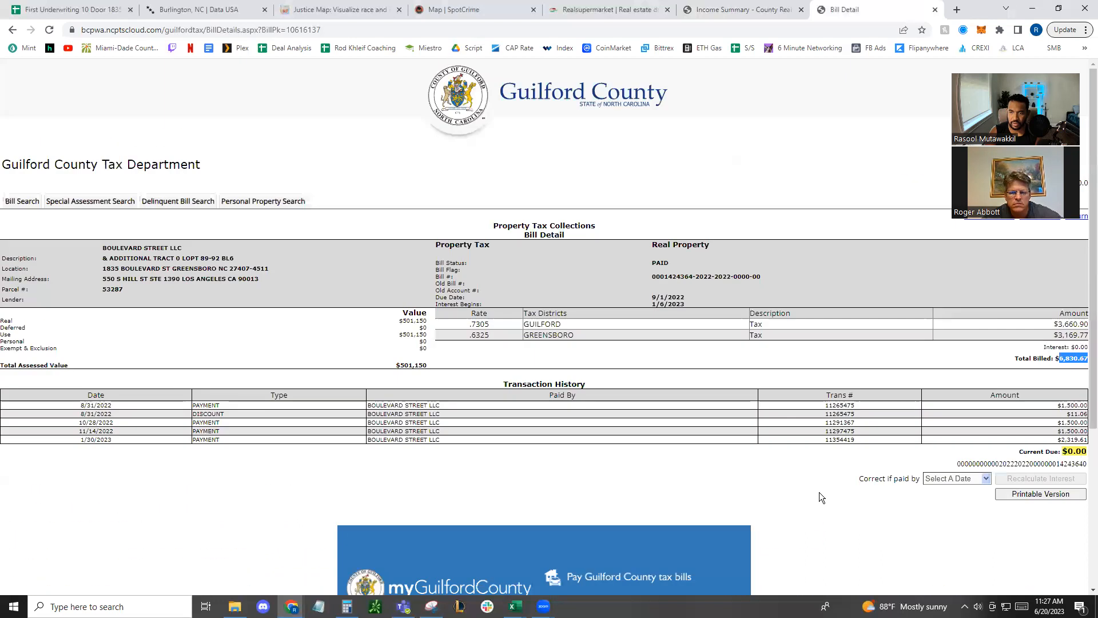
pyautogui.click(1073, 358)
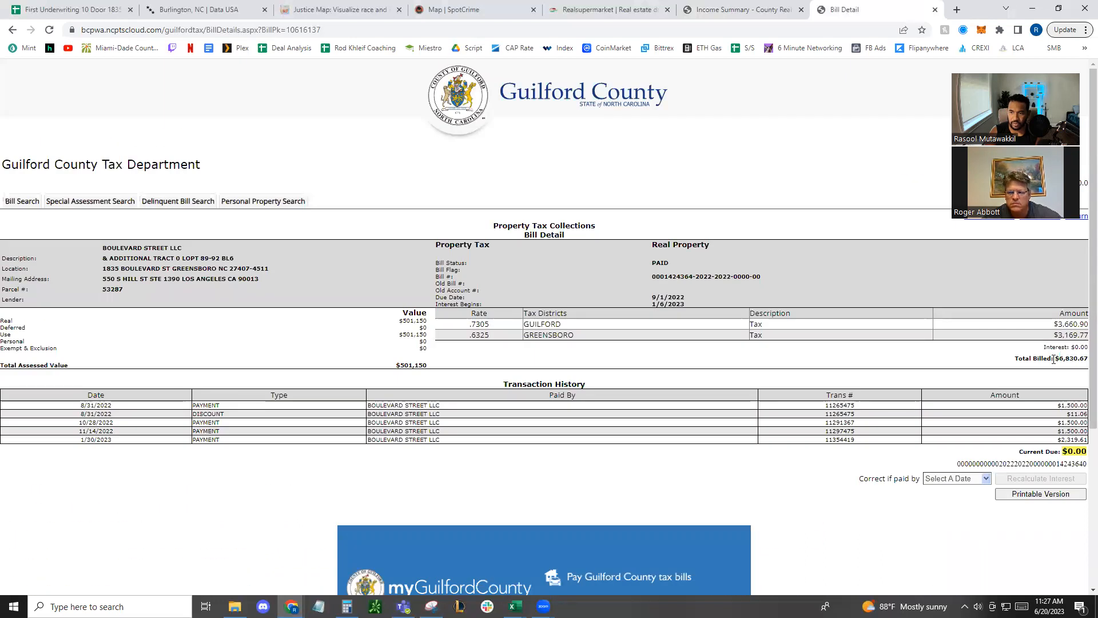
pyautogui.moveTo(1055, 358); pyautogui.dragTo(1079, 358)
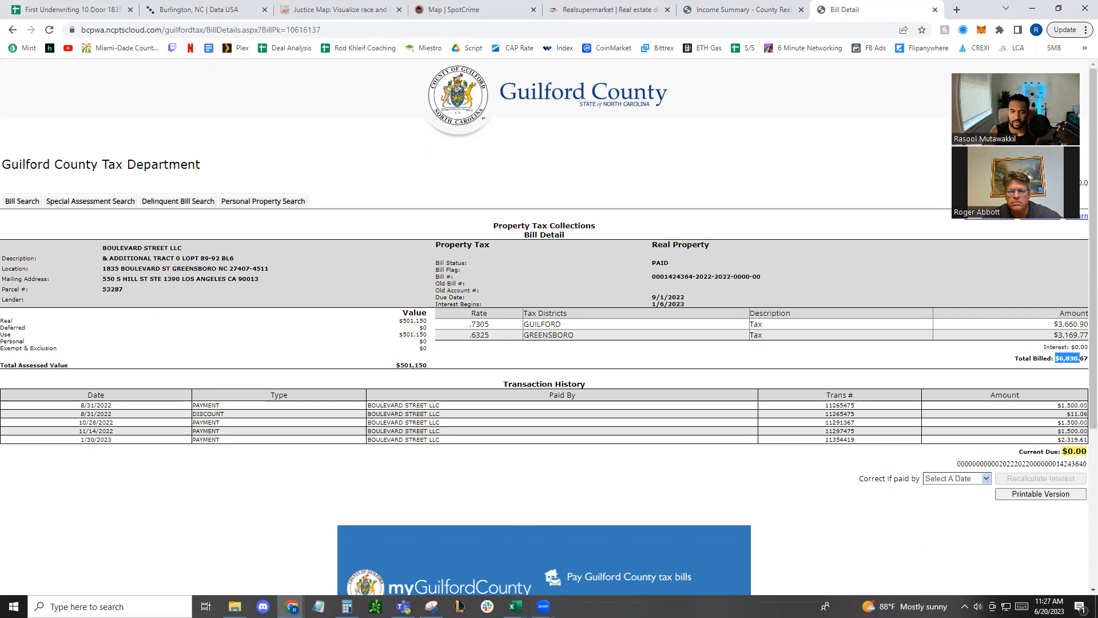
# Switch to the 10 Unit Greensboro workbook in Excel and set the T12 real estate taxes in C28 to 6,830
pyautogui.moveTo(514, 606)
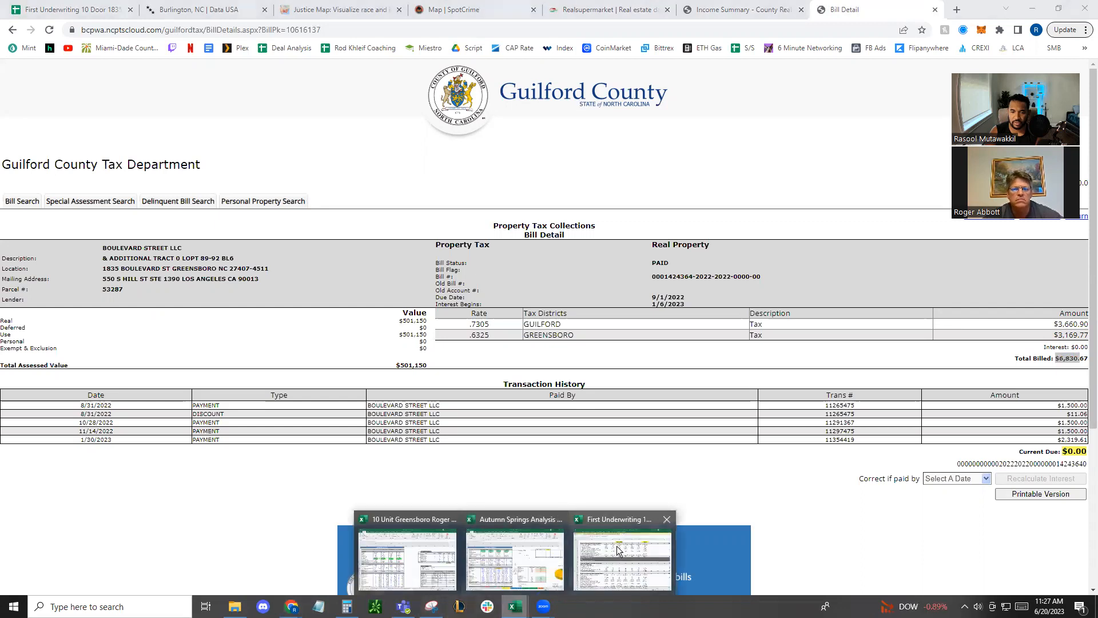
pyautogui.click(430, 544)
pyautogui.scroll(-2, 257, 449)
pyautogui.click(237, 516)
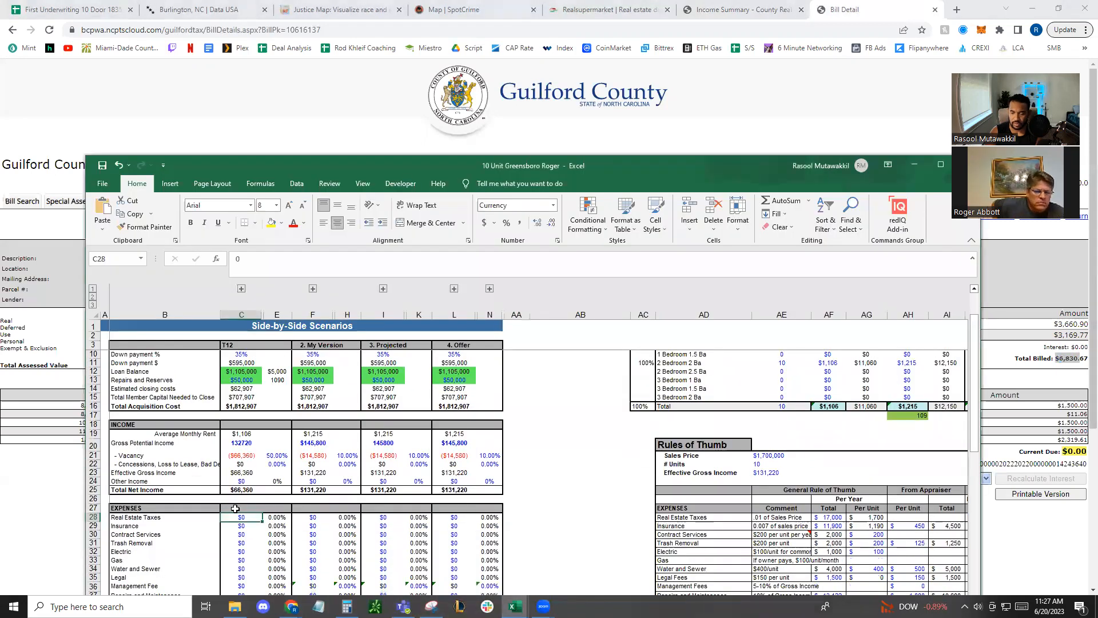
pyautogui.write('6,830')
pyautogui.press('Return')
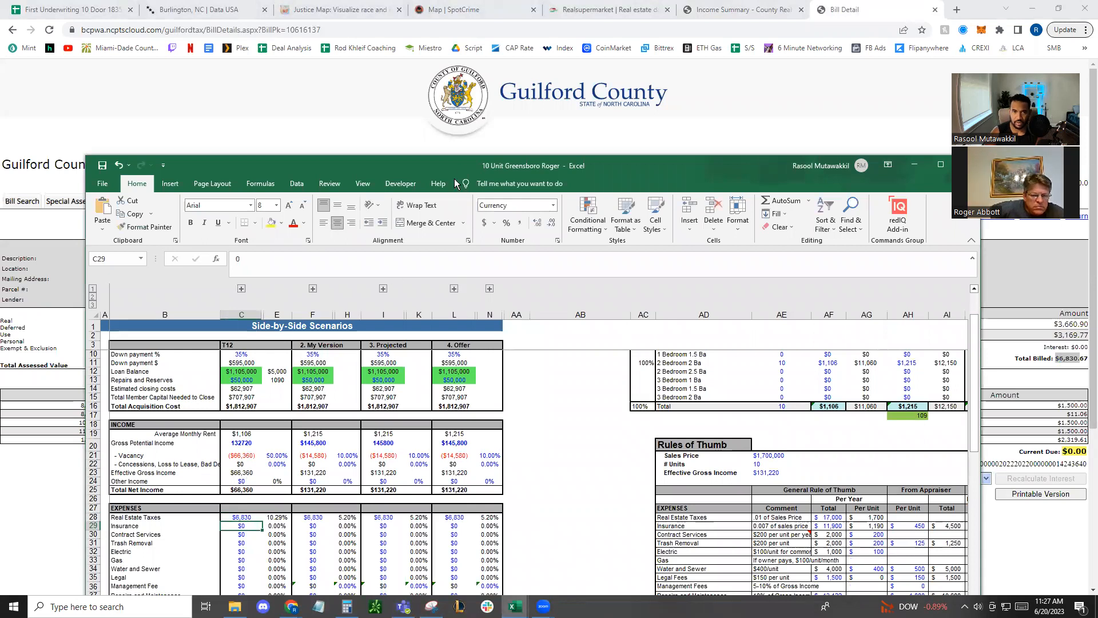
# Maximize the workbook window and set the T12 management fee in C36 to 9% of total net income with =.09*C25
pyautogui.doubleClick(460, 162)
pyautogui.click(158, 427)
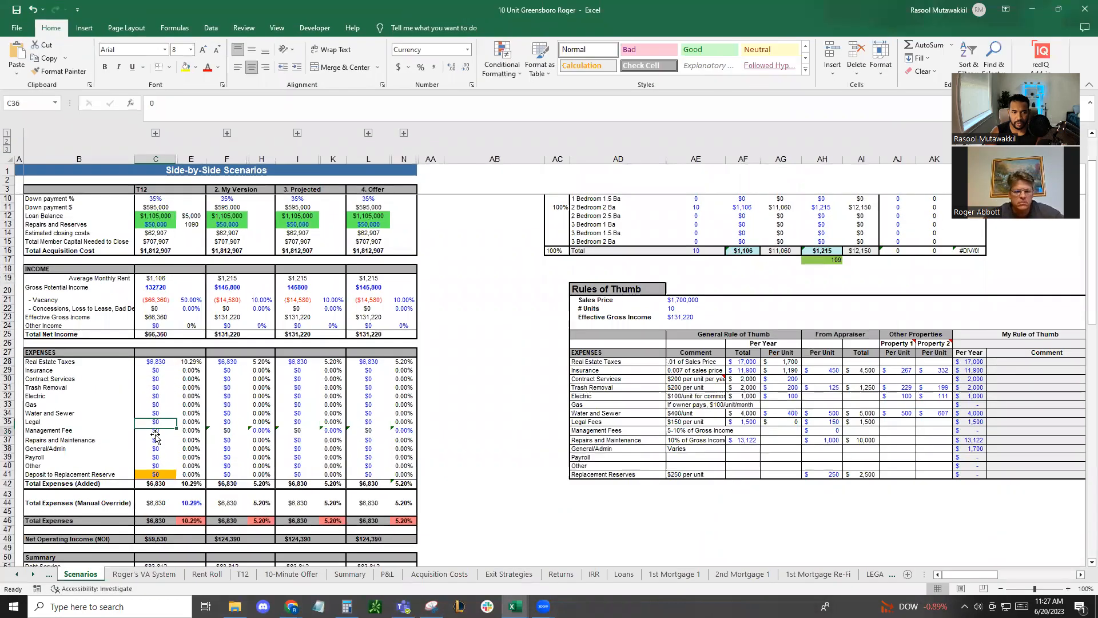
pyautogui.write('=.09*')
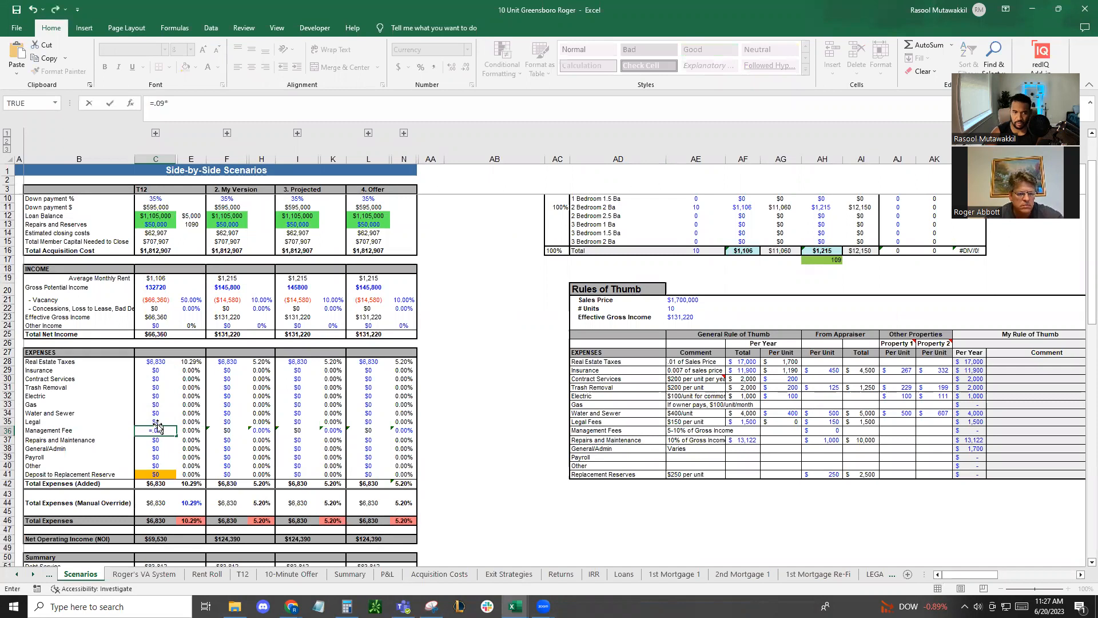
pyautogui.click(160, 333)
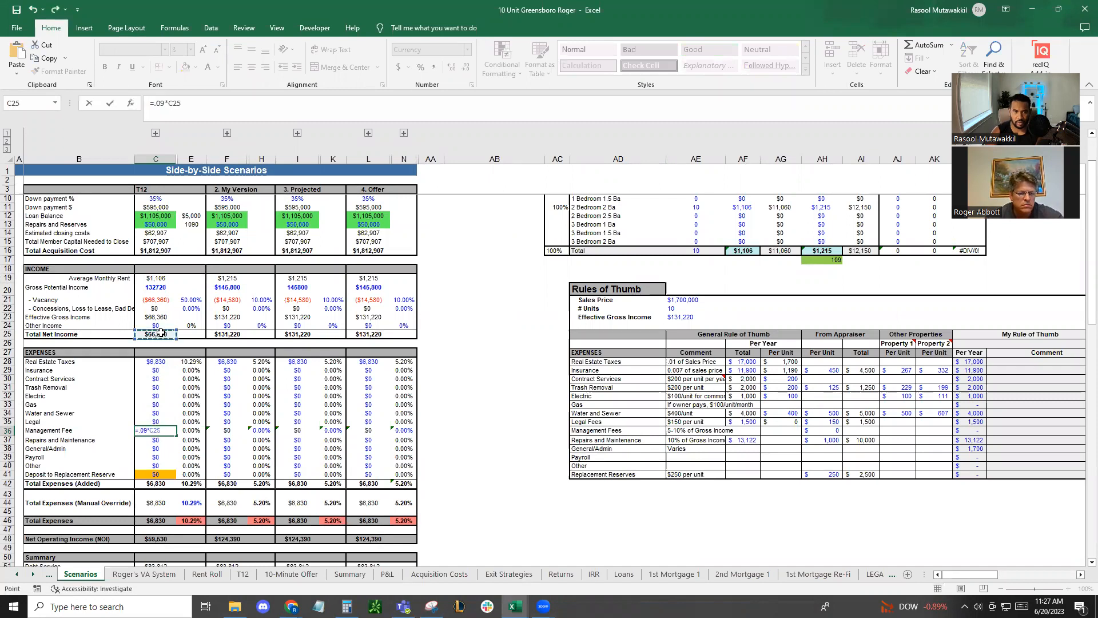
pyautogui.press('Return')
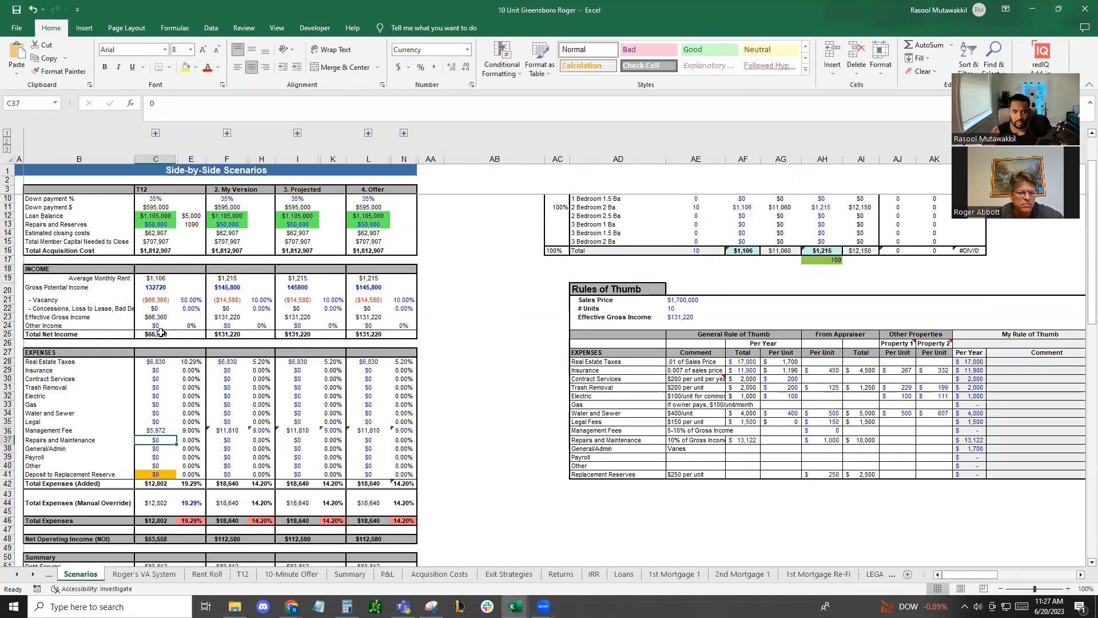
pyautogui.click(155, 429)
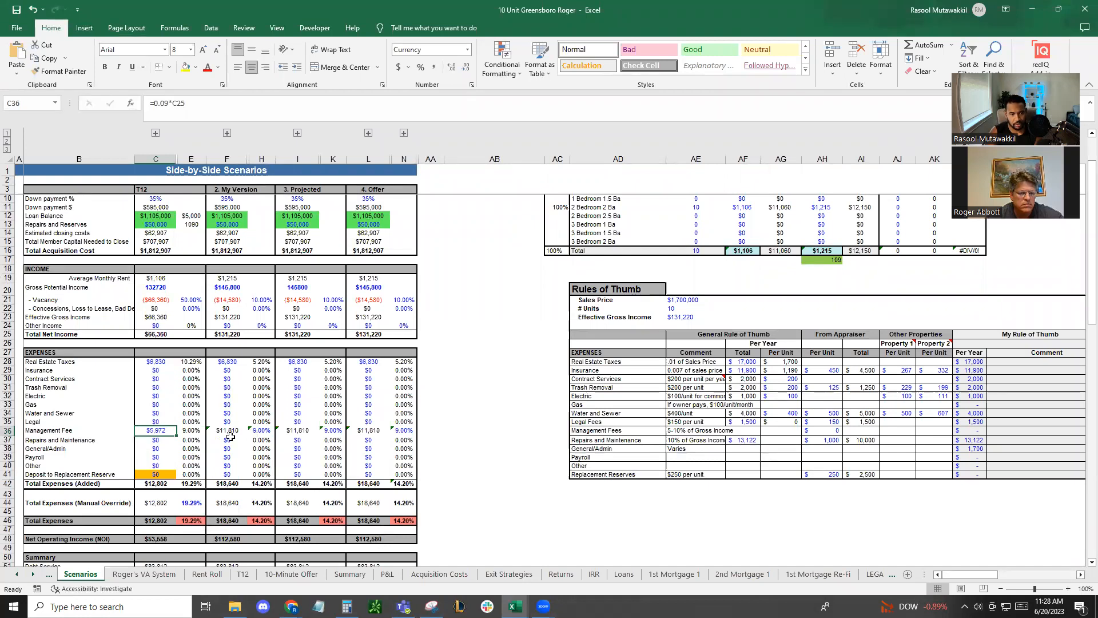
# Review the T12 repairs and real estate taxes, plus the vacancy rate and average monthly rent under My Version
pyautogui.click(155, 440)
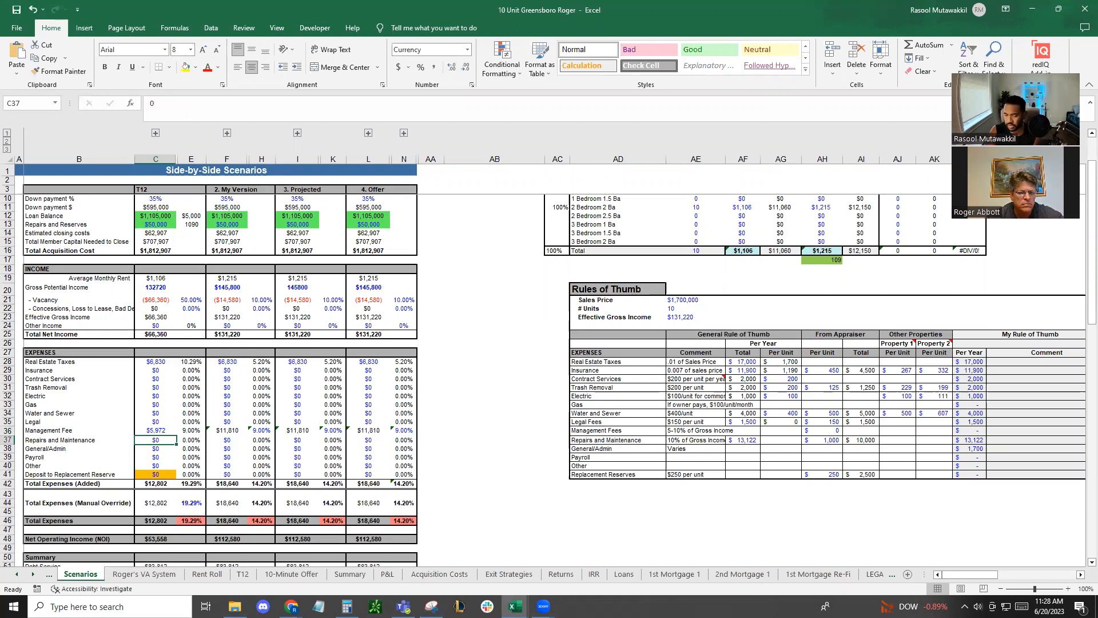
pyautogui.click(152, 364)
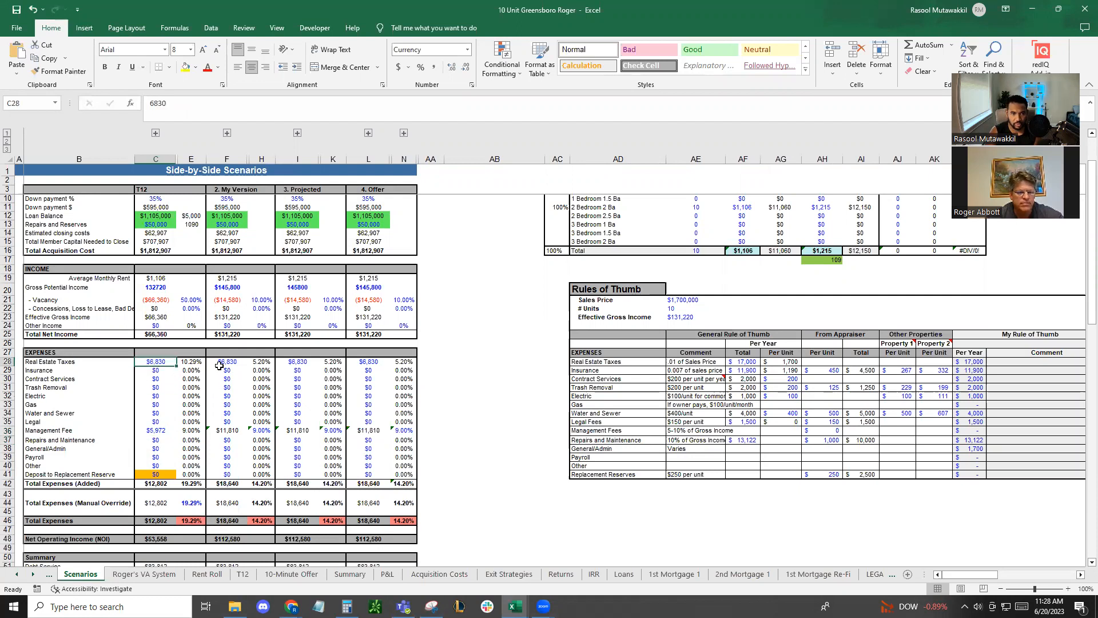
pyautogui.scroll(1, 201, 233)
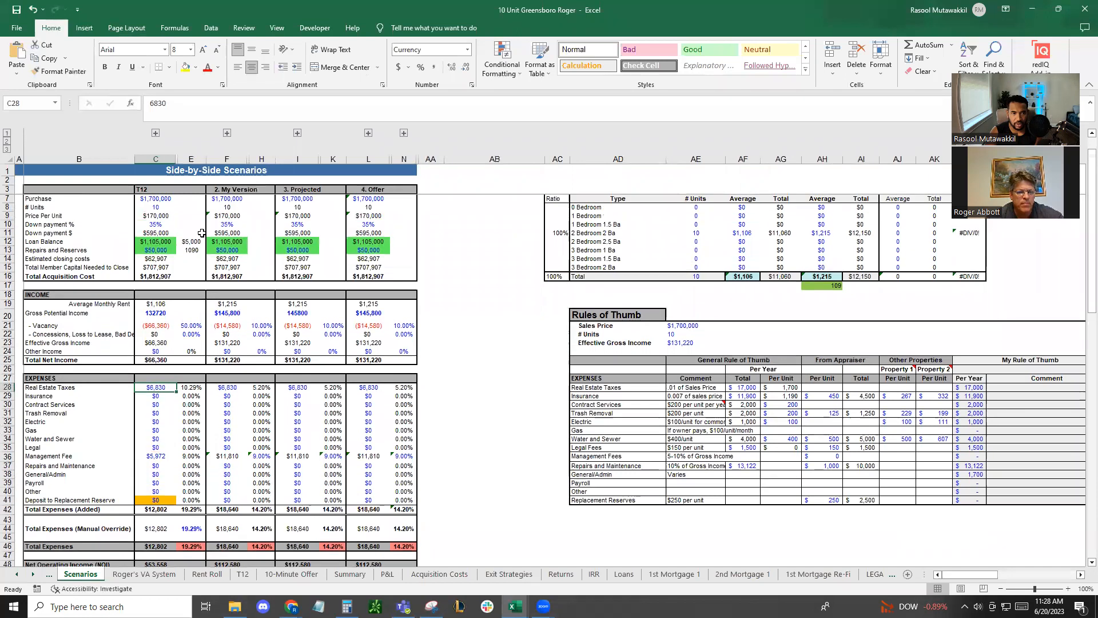
pyautogui.click(262, 324)
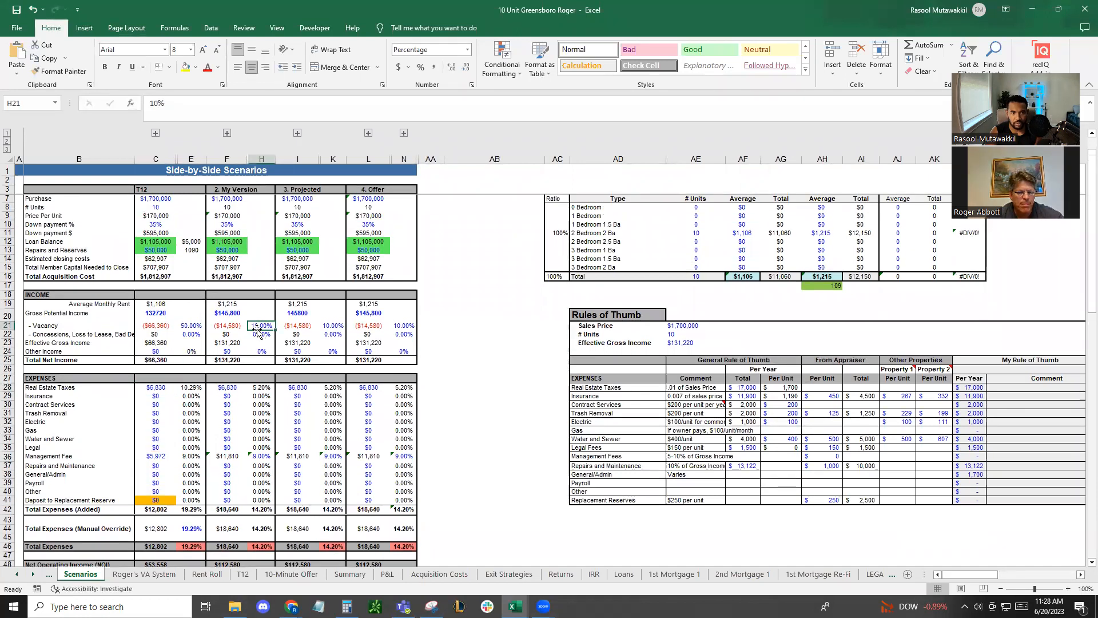
pyautogui.click(228, 303)
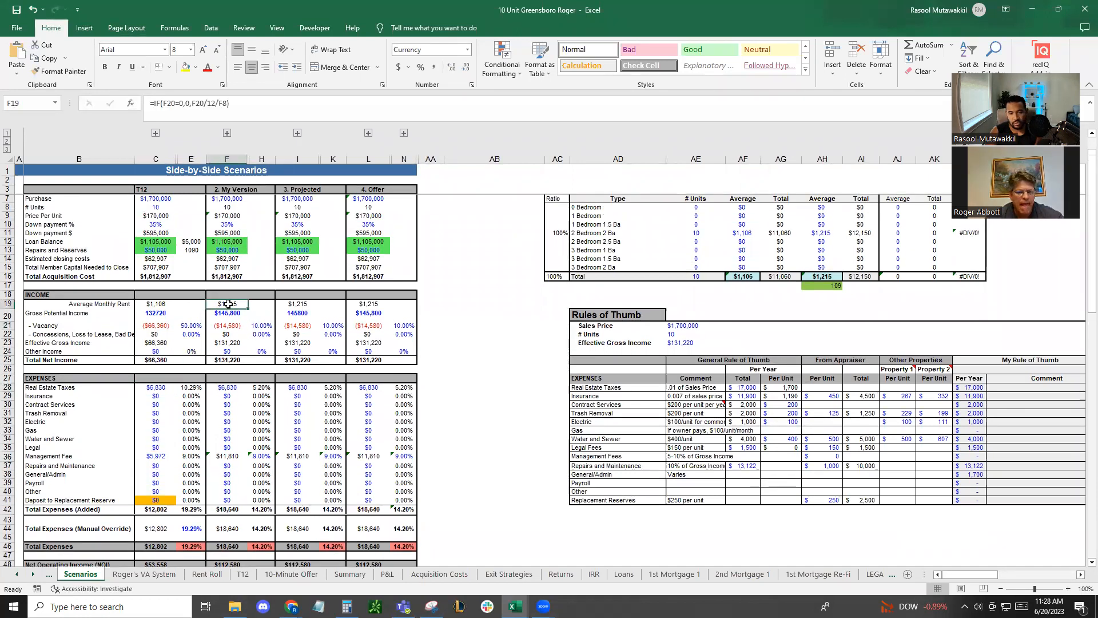
# Set the My Version concessions, loss to lease and bad debt rate in H22 to 2%
pyautogui.click(261, 334)
pyautogui.write('20')
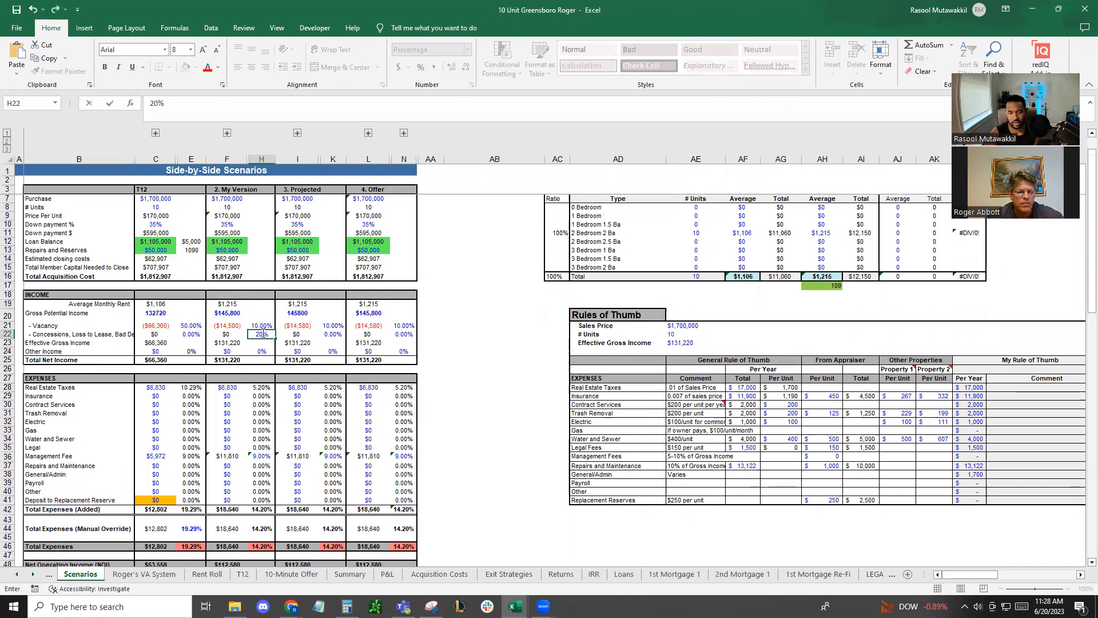
pyautogui.press('BackSpace')
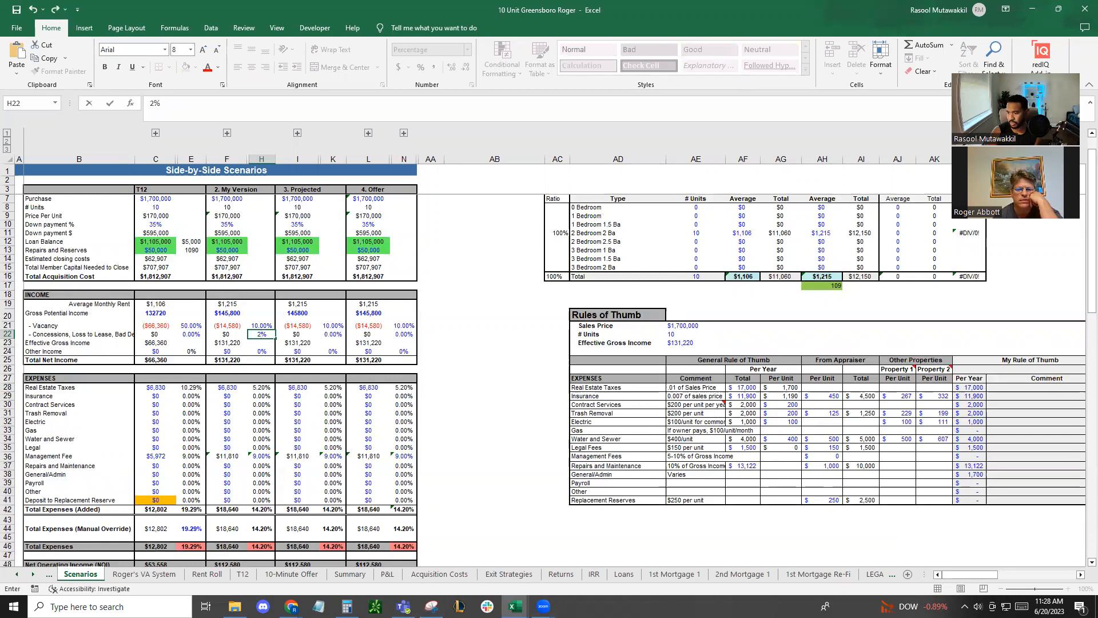
pyautogui.hotkey('alt', 'Tab')
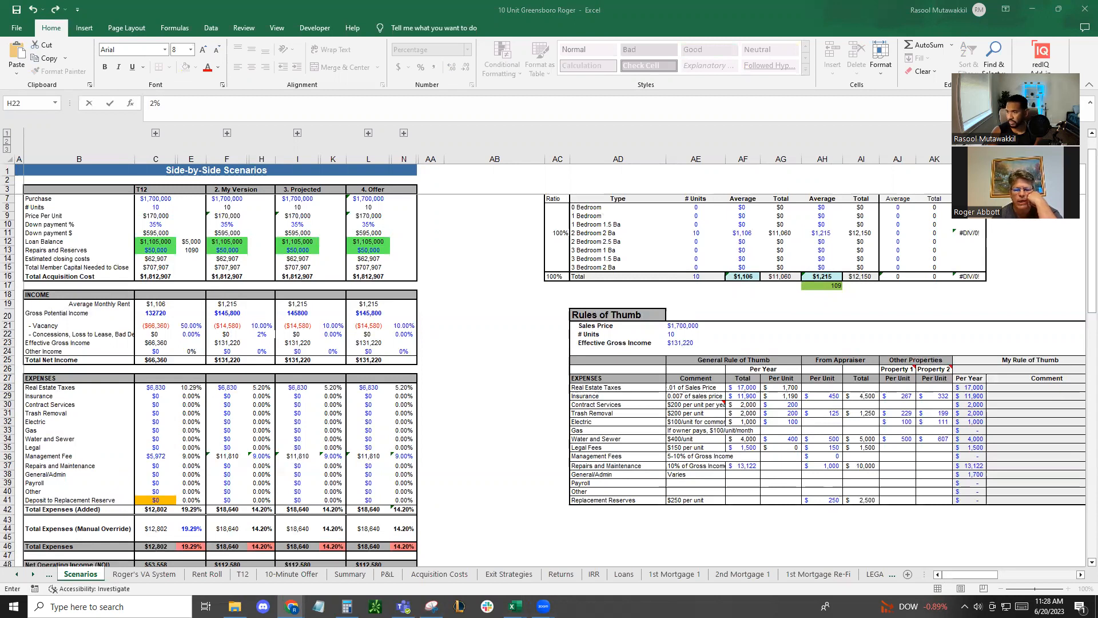
# Set the amount beside the loan balance in E12, which drives repairs and reserves, to 12,000
pyautogui.click(191, 241)
pyautogui.click(159, 250)
pyautogui.click(200, 248)
pyautogui.click(195, 243)
pyautogui.write('1200')
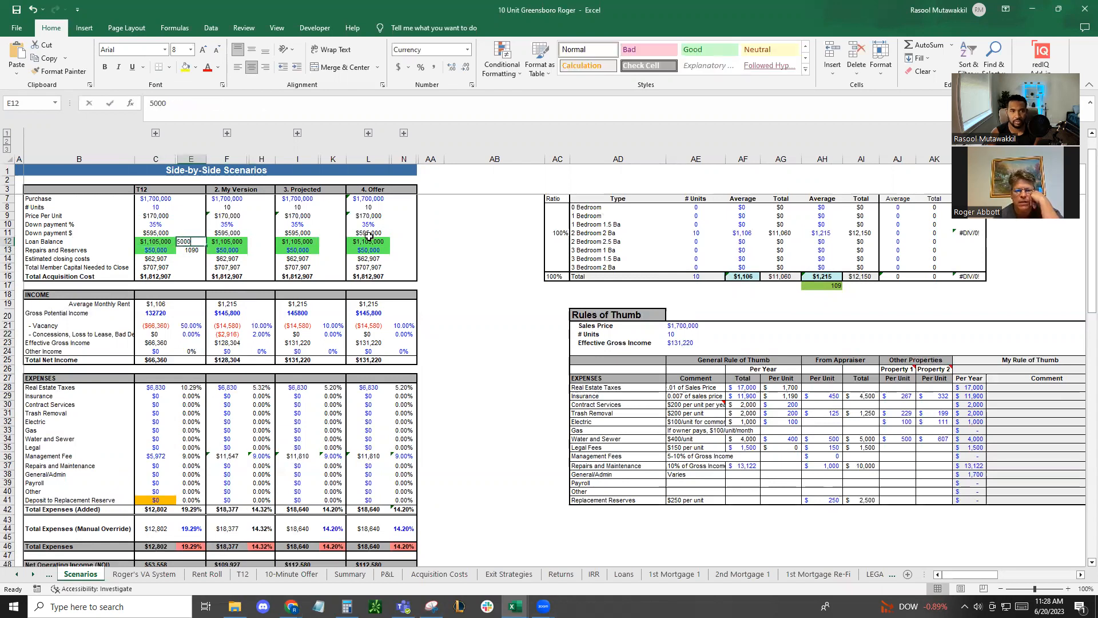
pyautogui.press('Return')
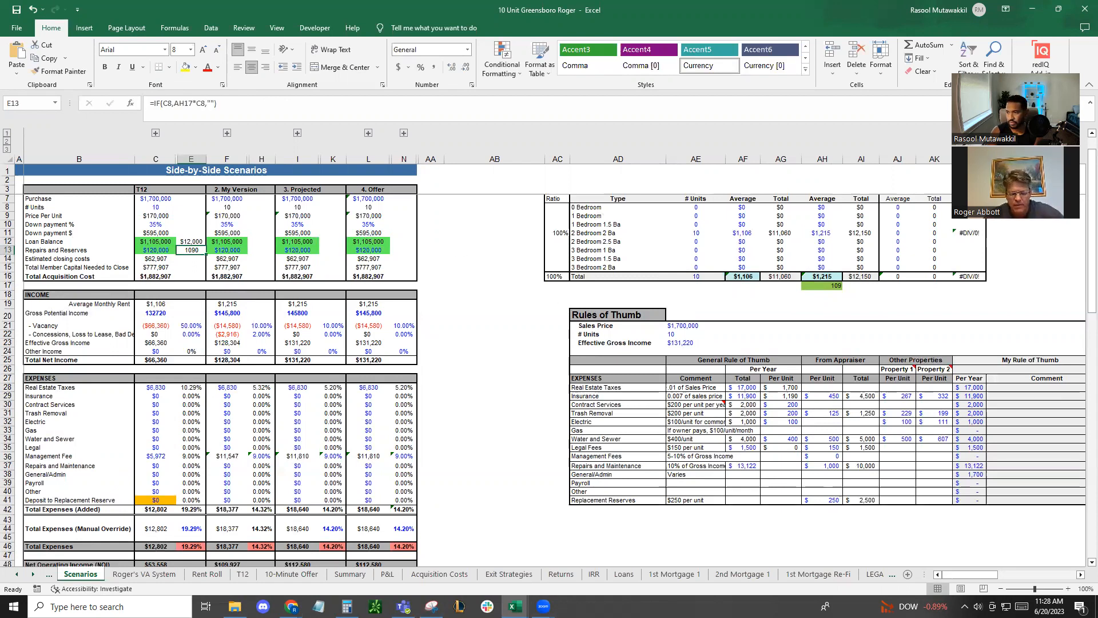
pyautogui.hotkey('alt', 'Tab')
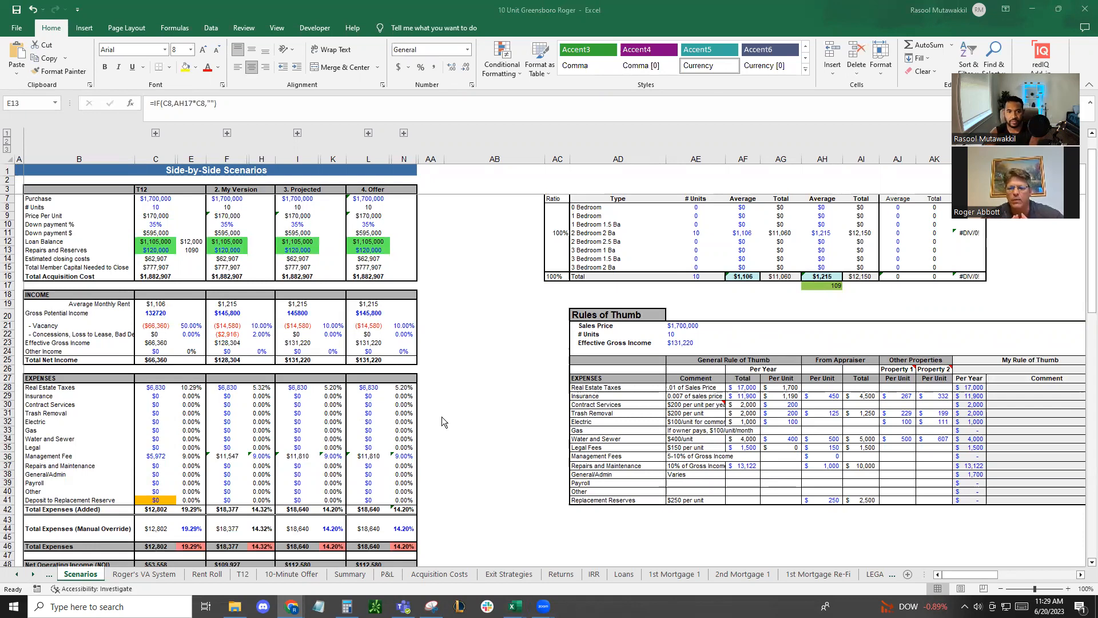
# Compute the property tax rate in AA28 by dividing the T12 real estate taxes in C28 by the assessed value
pyautogui.click(244, 387)
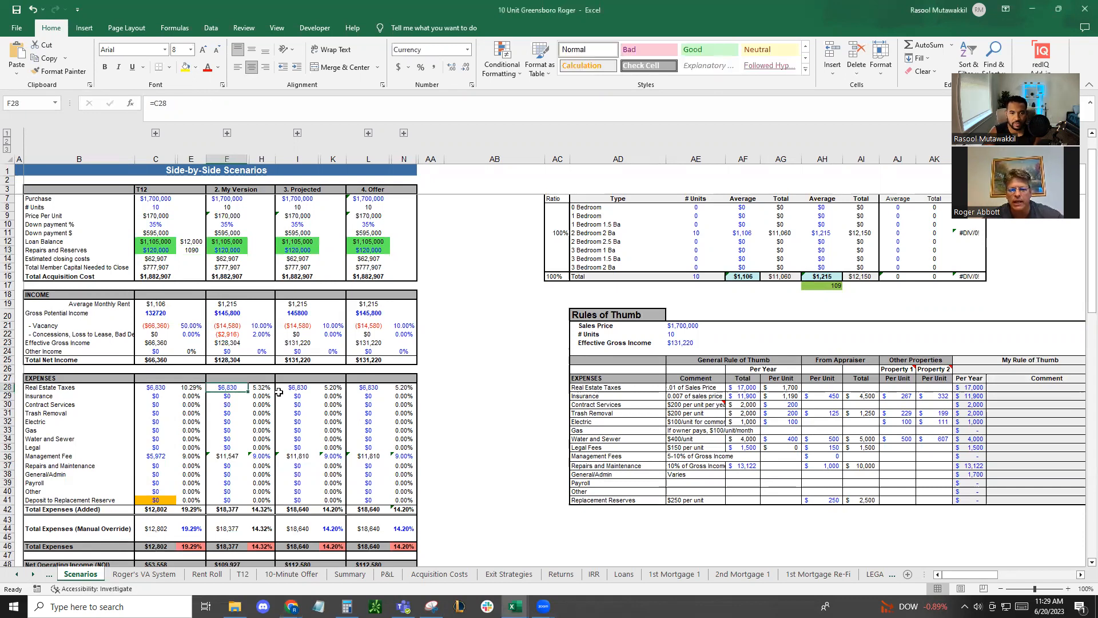
pyautogui.click(439, 388)
pyautogui.write('=')
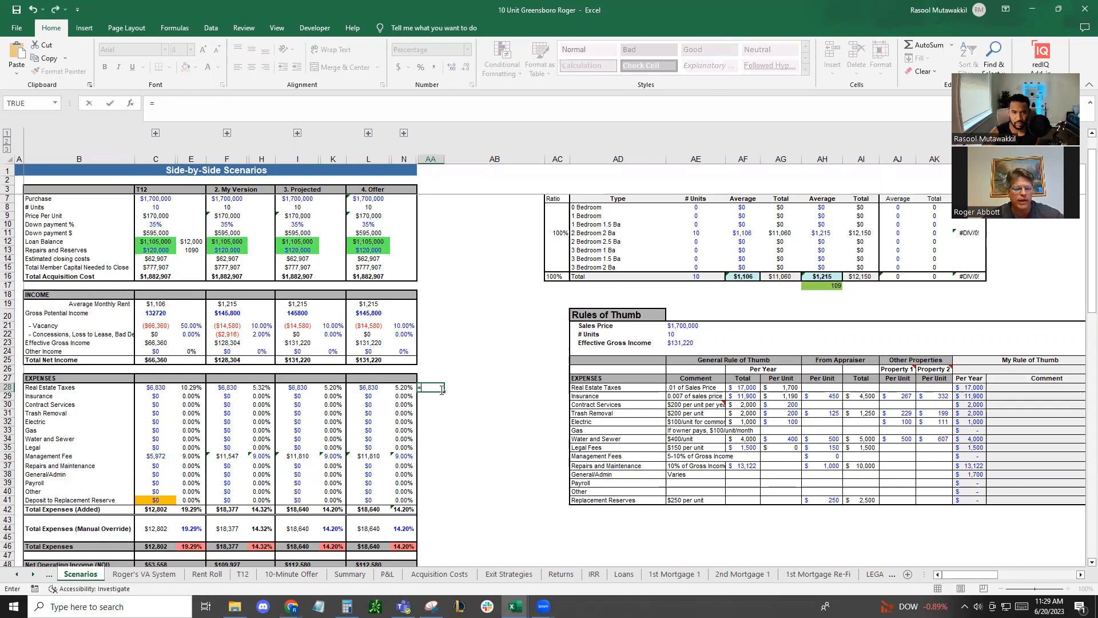
pyautogui.scroll(1, 441, 390)
pyautogui.click(153, 417)
pyautogui.write('/51000')
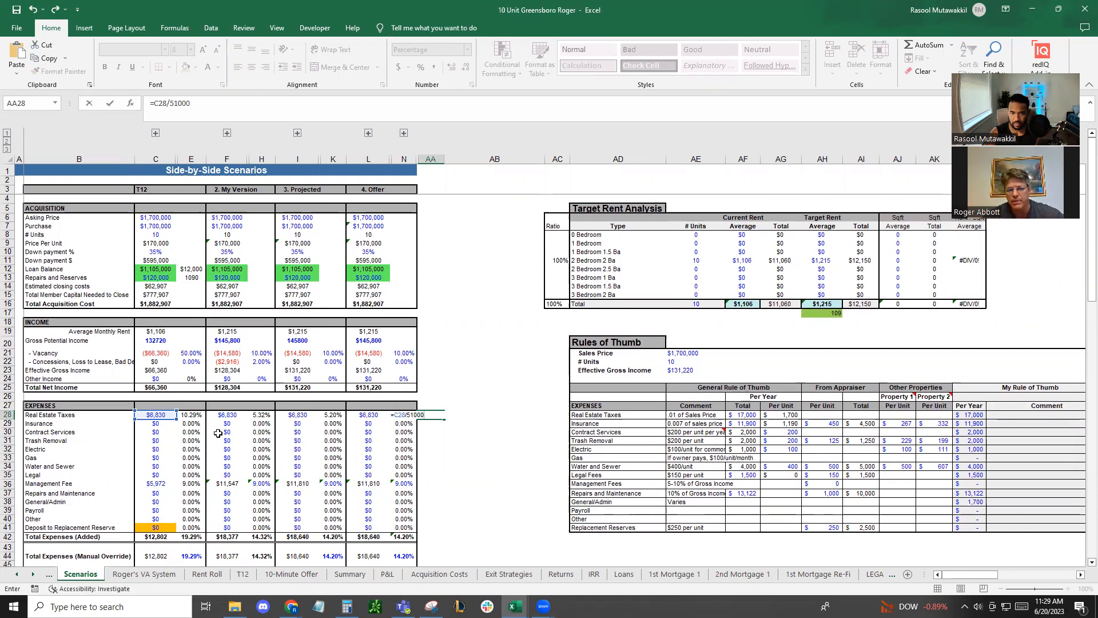
pyautogui.press('BackSpace')
pyautogui.press('BackSpace')
pyautogui.press('BackSpace')
pyautogui.press('BackSpace')
pyautogui.write('00000')
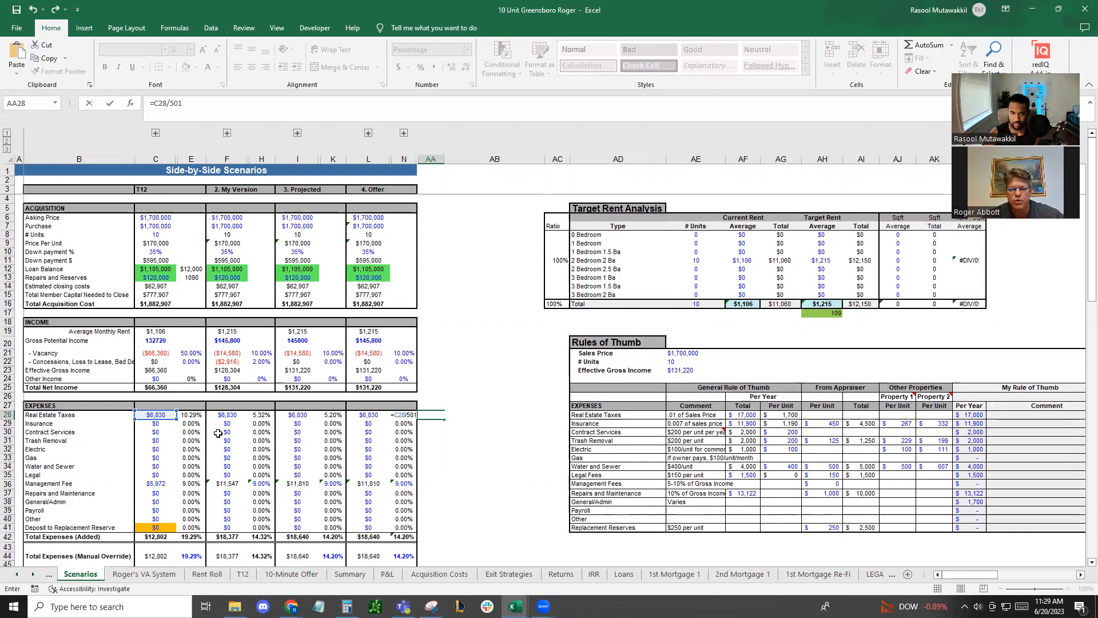
pyautogui.press('Return')
pyautogui.click(430, 415)
# Set the My Version real estate taxes in F28 to the tax rate times the purchase price with =AA28*F7
pyautogui.click(226, 415)
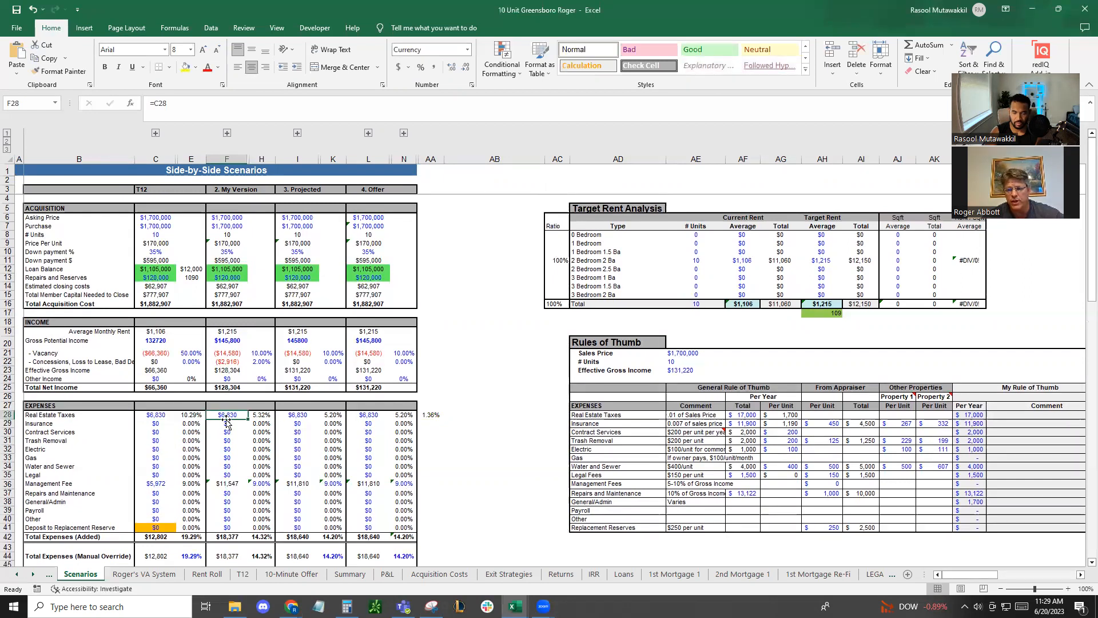
pyautogui.write('=')
pyautogui.click(436, 417)
pyautogui.write('*')
pyautogui.click(231, 228)
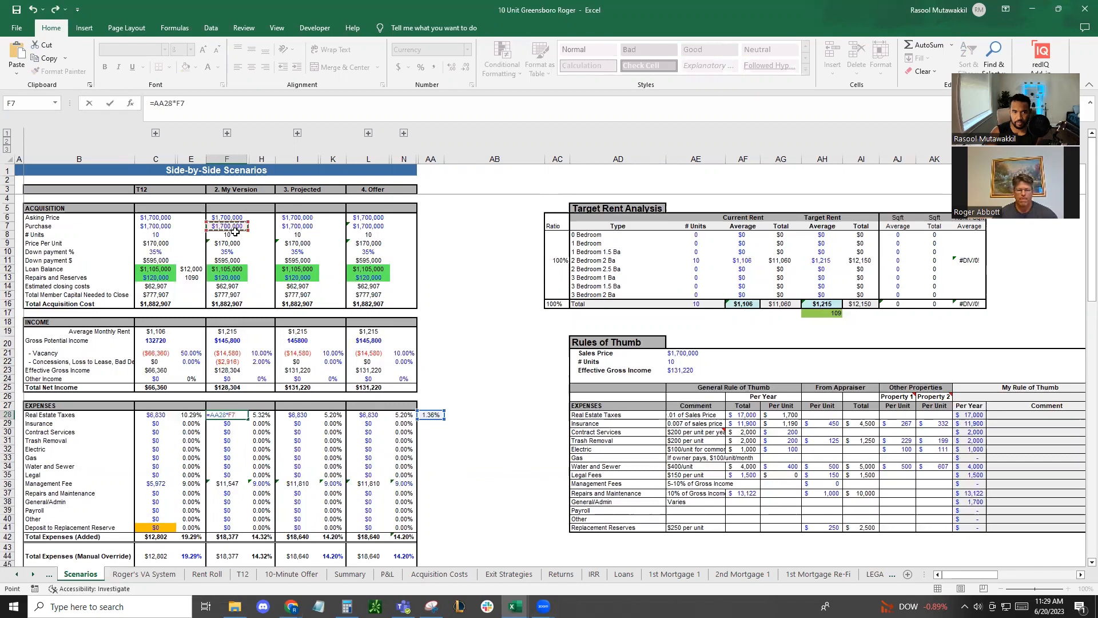
pyautogui.press('Return')
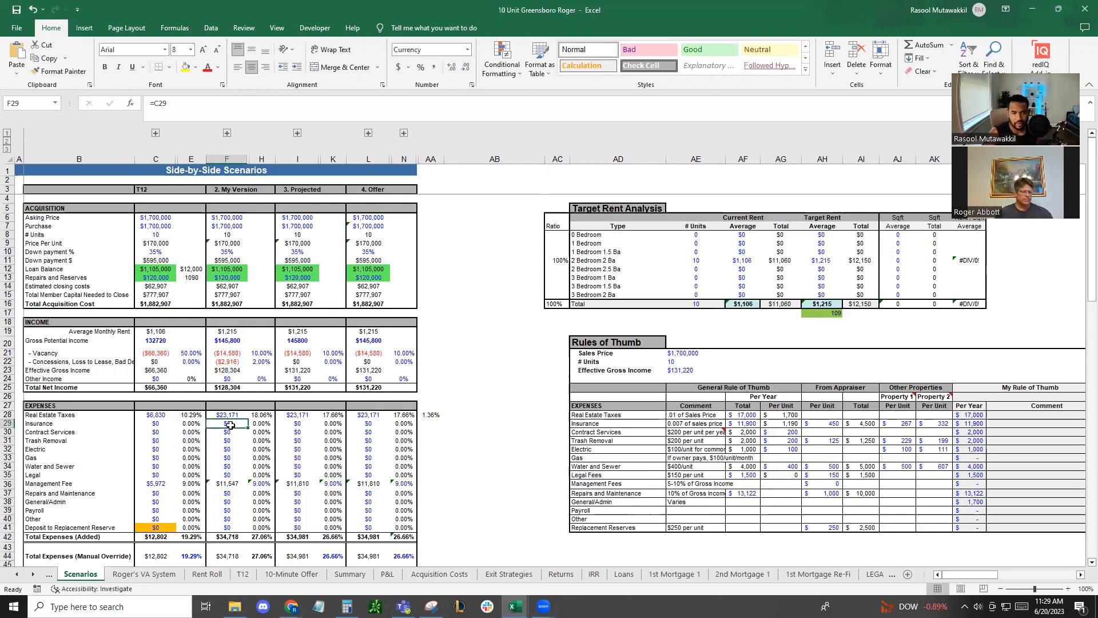
pyautogui.click(234, 415)
# Set the My Version insurance expense in F29 to 5,000
pyautogui.click(224, 426)
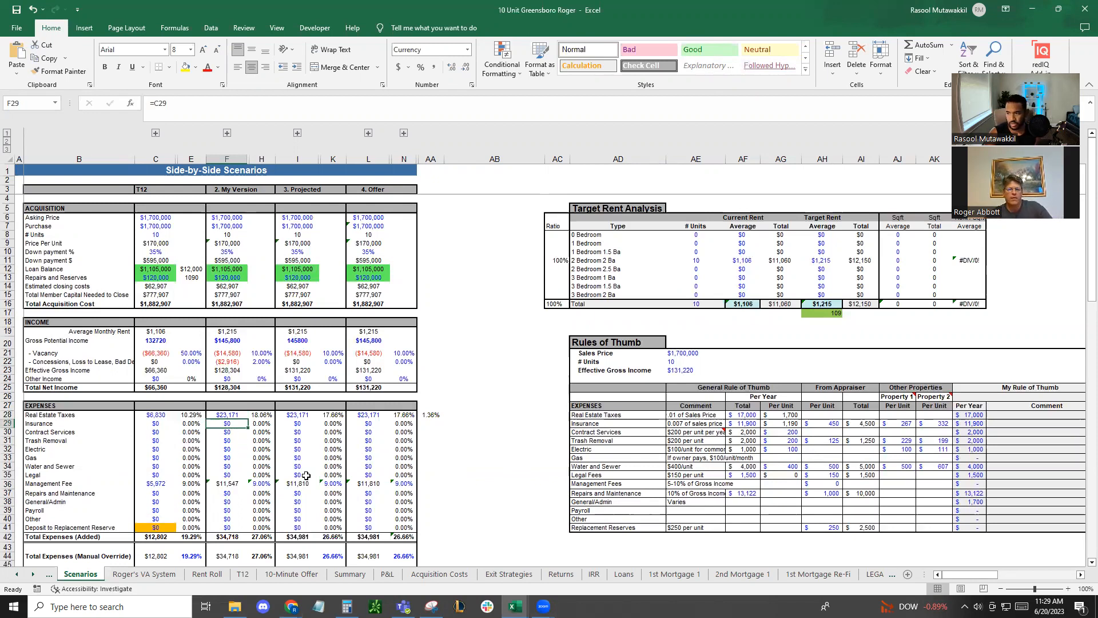
pyautogui.scroll(-3, 330, 478)
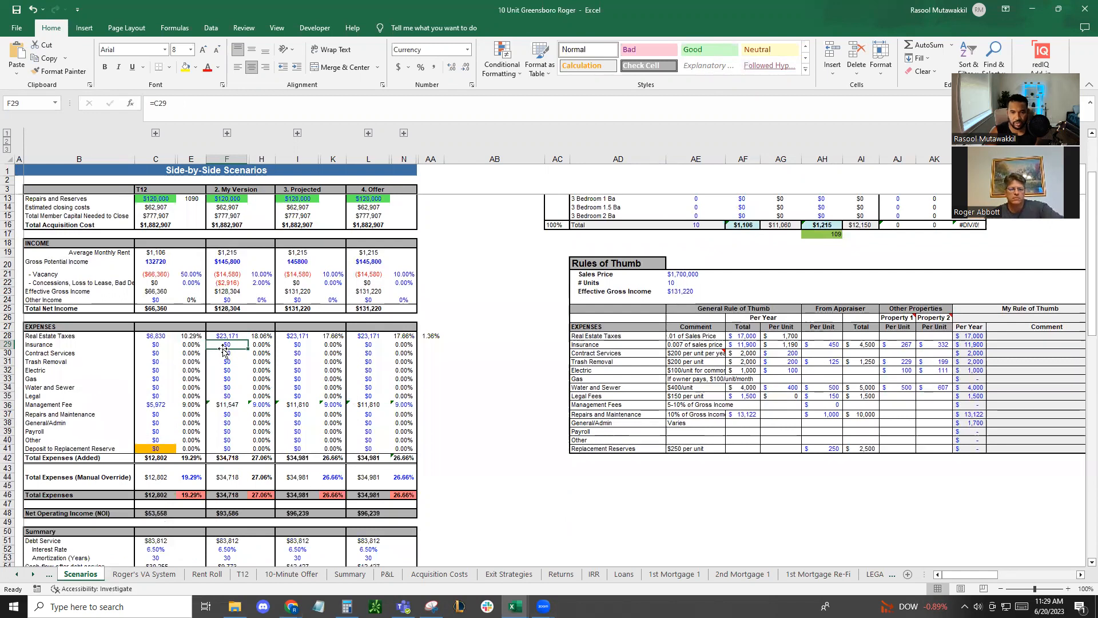
pyautogui.write('=')
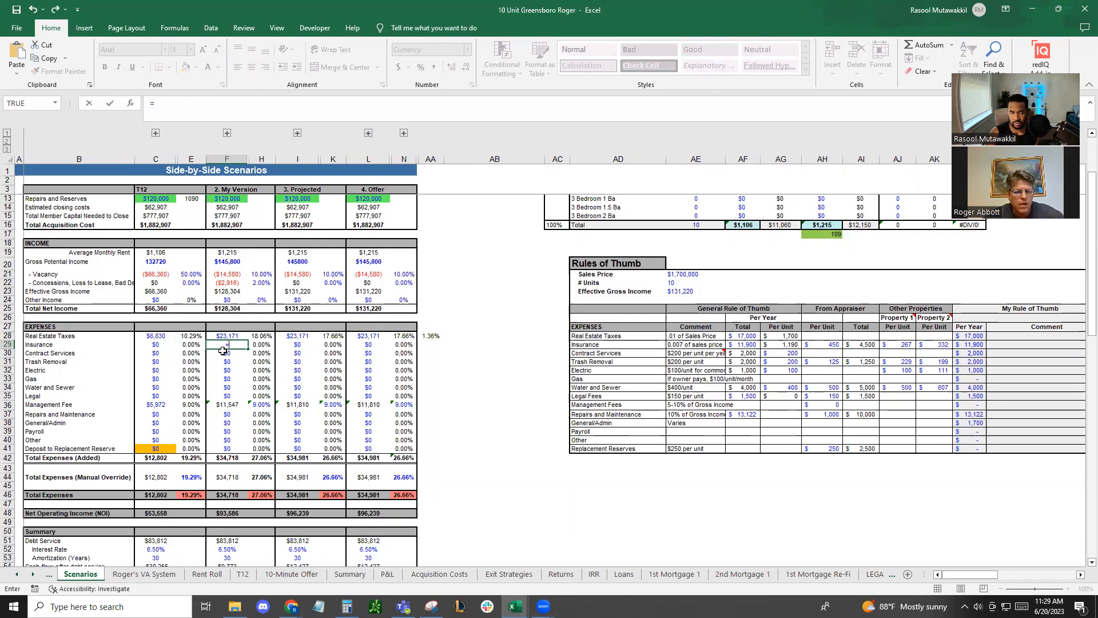
pyautogui.write('500')
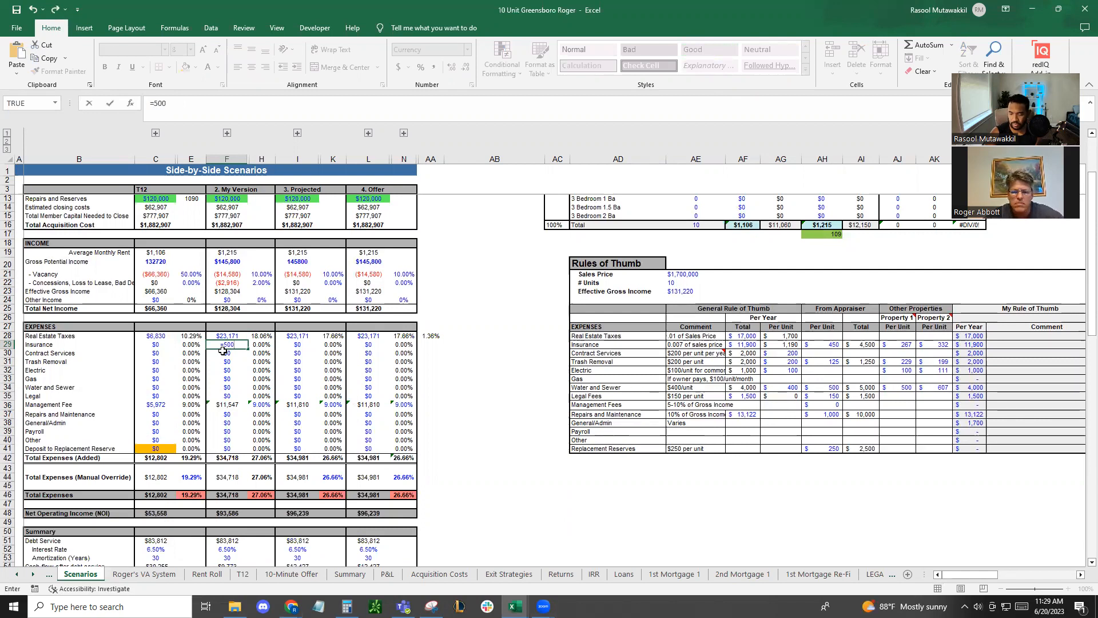
pyautogui.write('0')
pyautogui.press('Return')
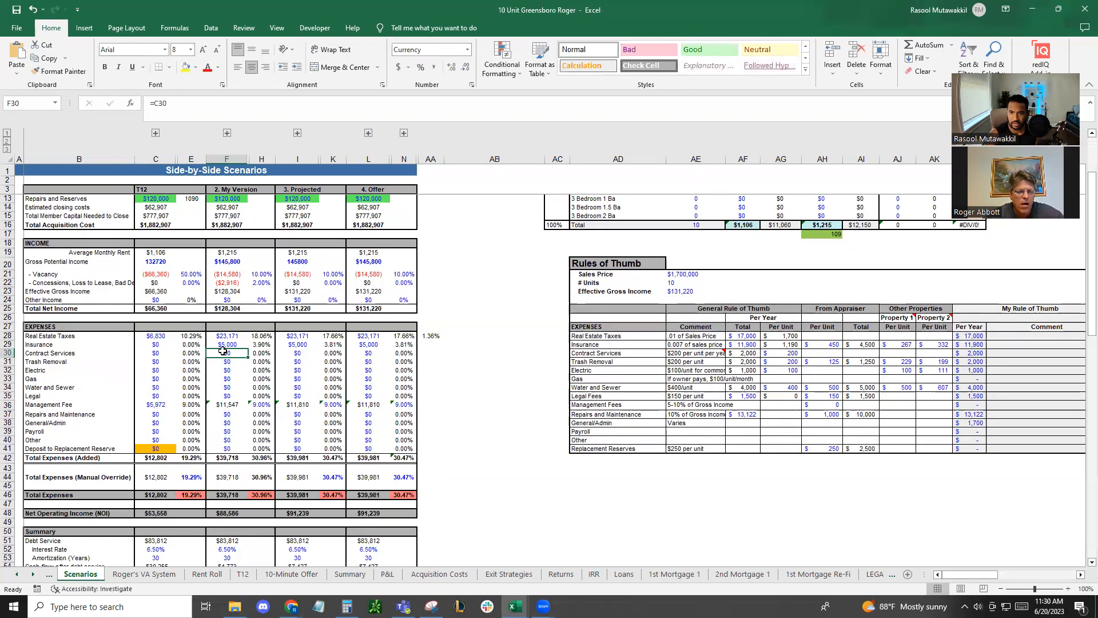
# Enter *250*10 as the My Version contract services expense in F30
pyautogui.write('*20')
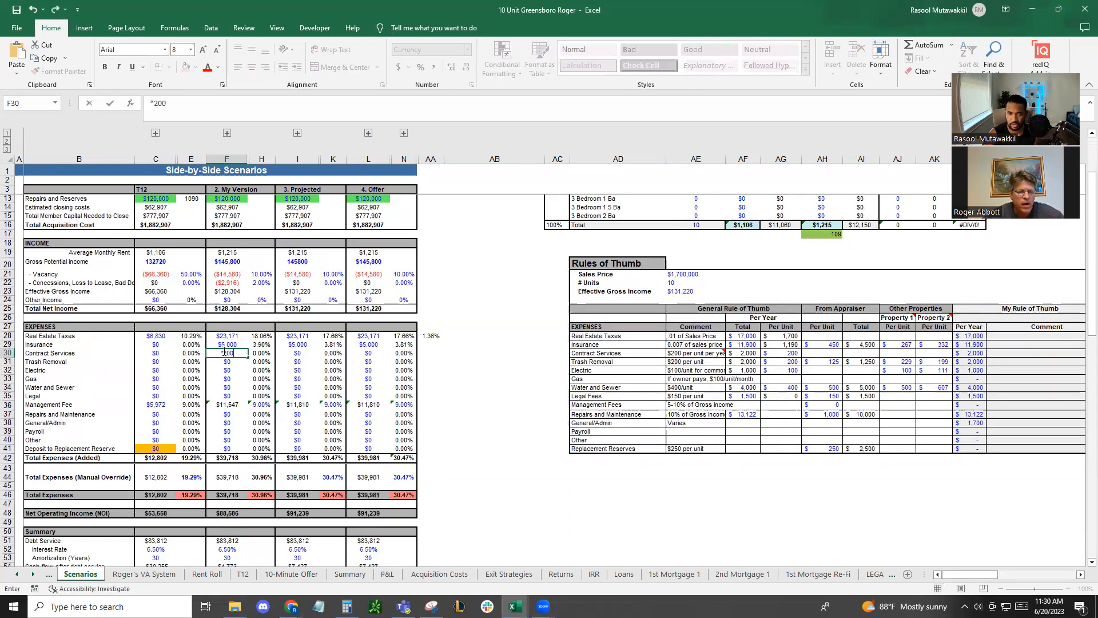
pyautogui.press('BackSpace')
pyautogui.write('50*10')
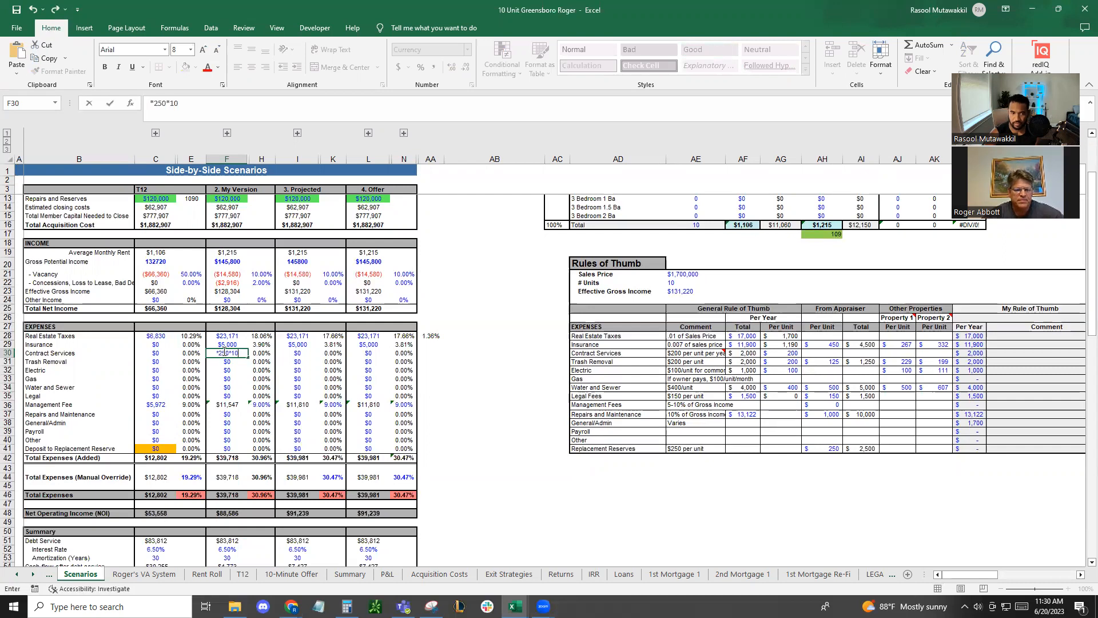
pyautogui.press('Return')
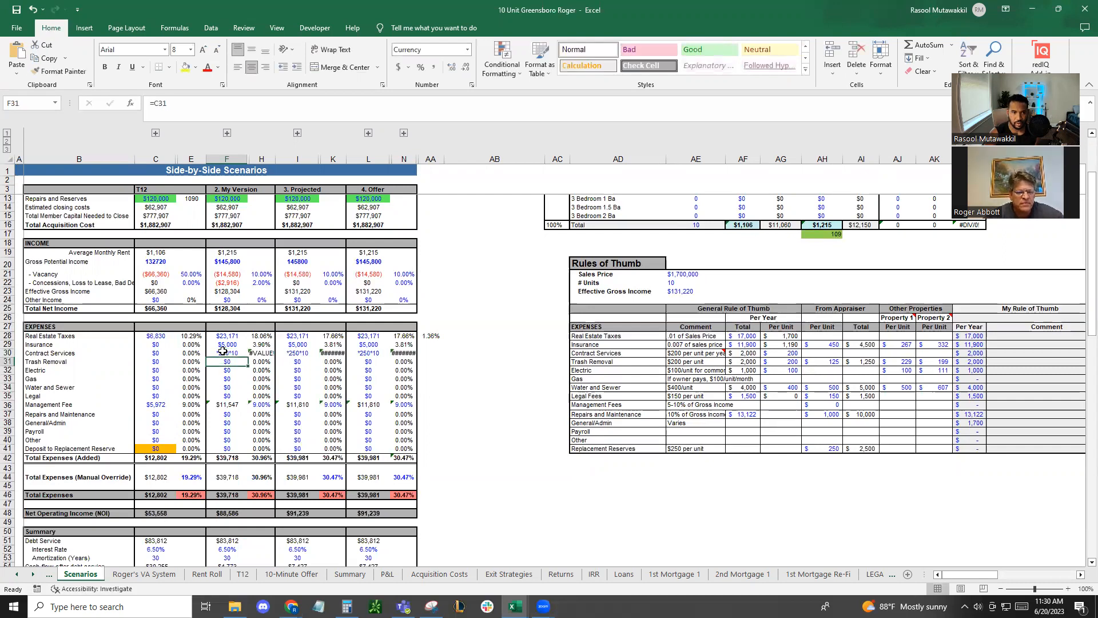
# Set the My Version legal expense in F35 to 1,400
pyautogui.press('Down')
pyautogui.press('Down')
pyautogui.press('Down')
pyautogui.press('Down')
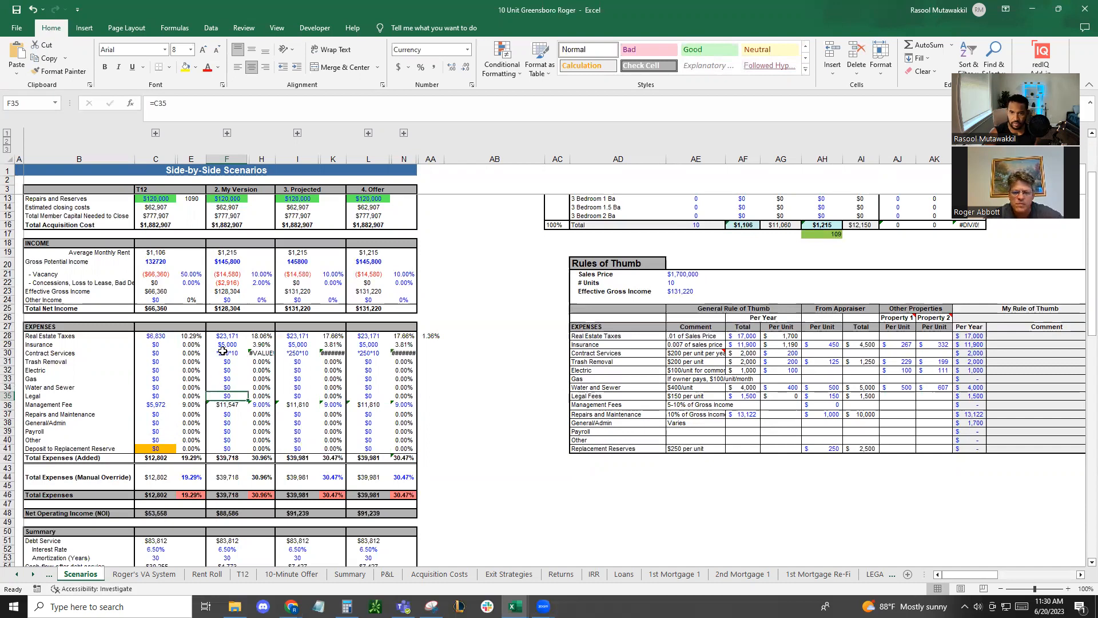
pyautogui.write('1400')
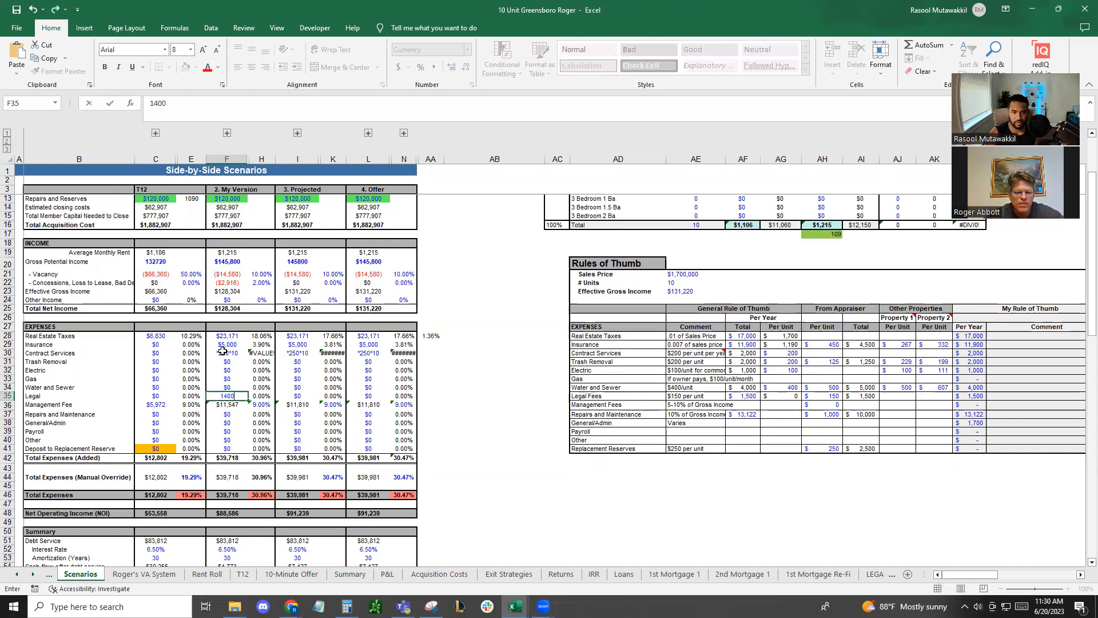
pyautogui.press('Return')
pyautogui.press('Return')
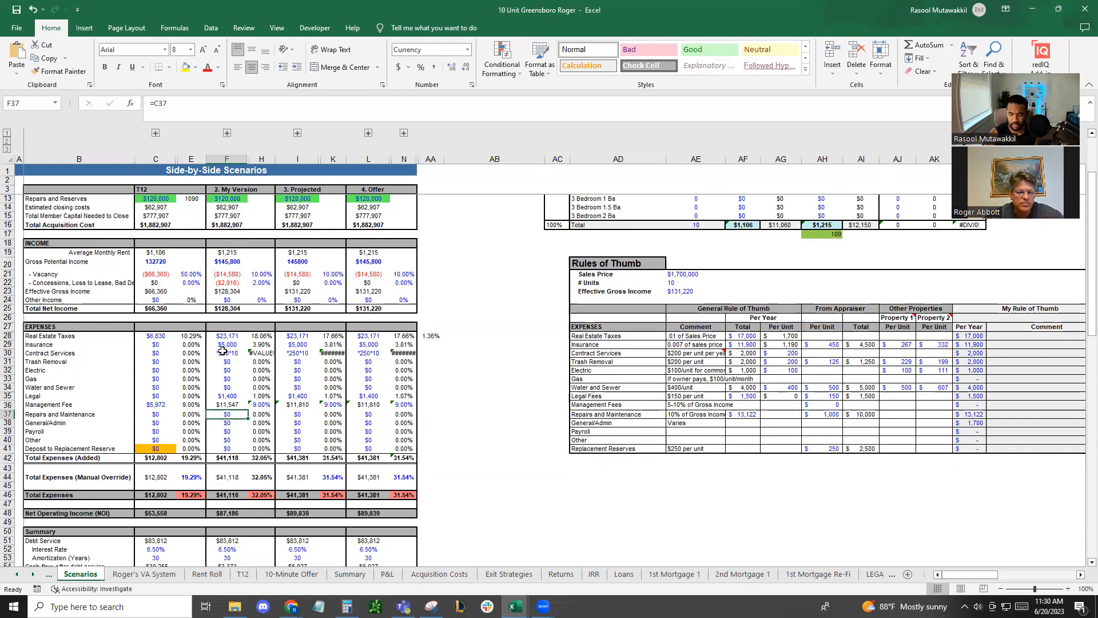
# Set the My Version repairs and maintenance in F37 to 10% of total net income with =.1*F25
pyautogui.write('=.1')
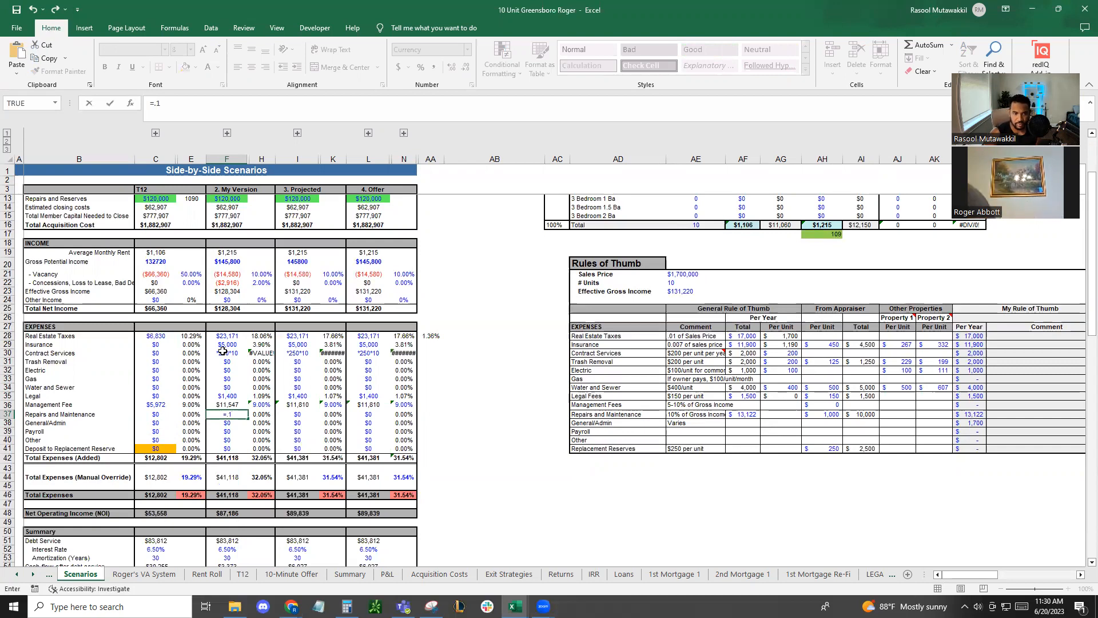
pyautogui.write('*')
pyautogui.click(225, 308)
pyautogui.press('Return')
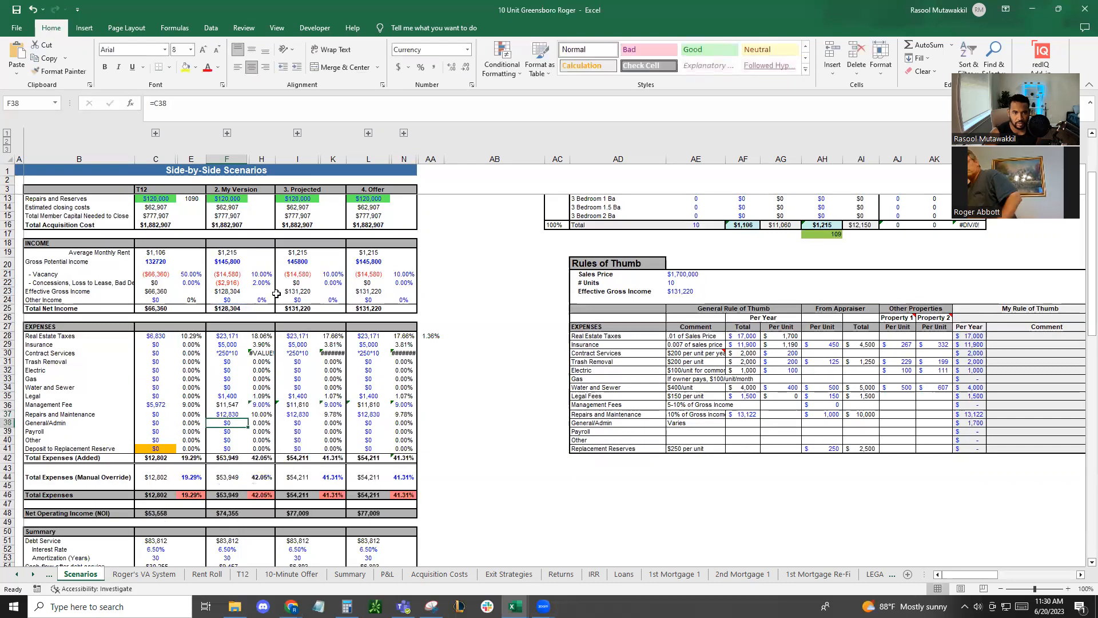
# Set the My Version concessions, loss to lease and bad debt rate in H22 to 20%
pyautogui.click(263, 282)
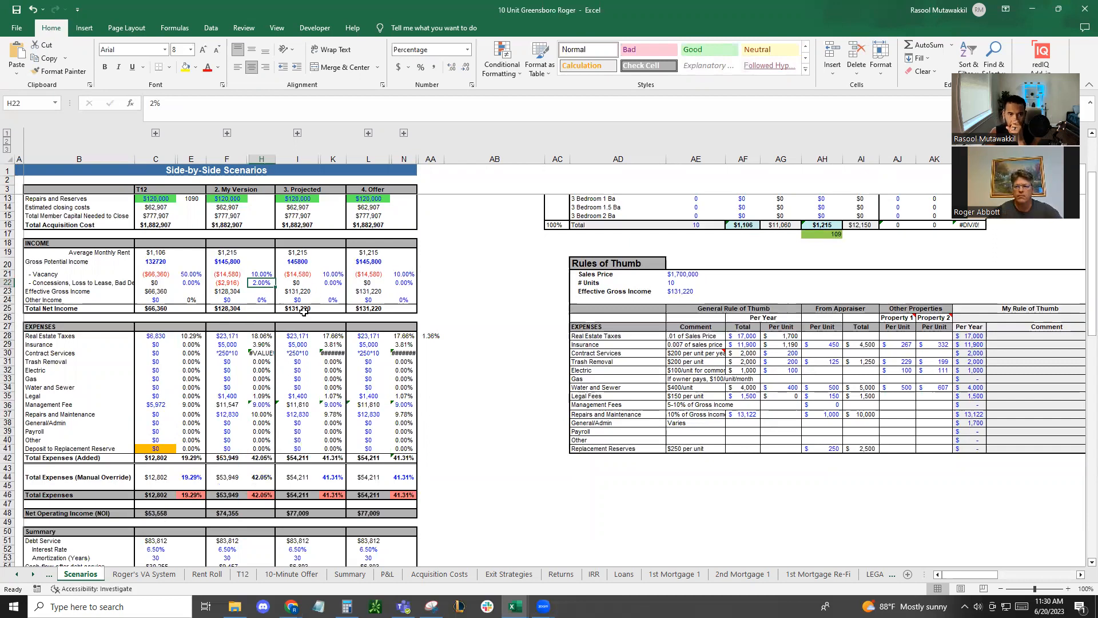
pyautogui.write('20')
pyautogui.press('Return')
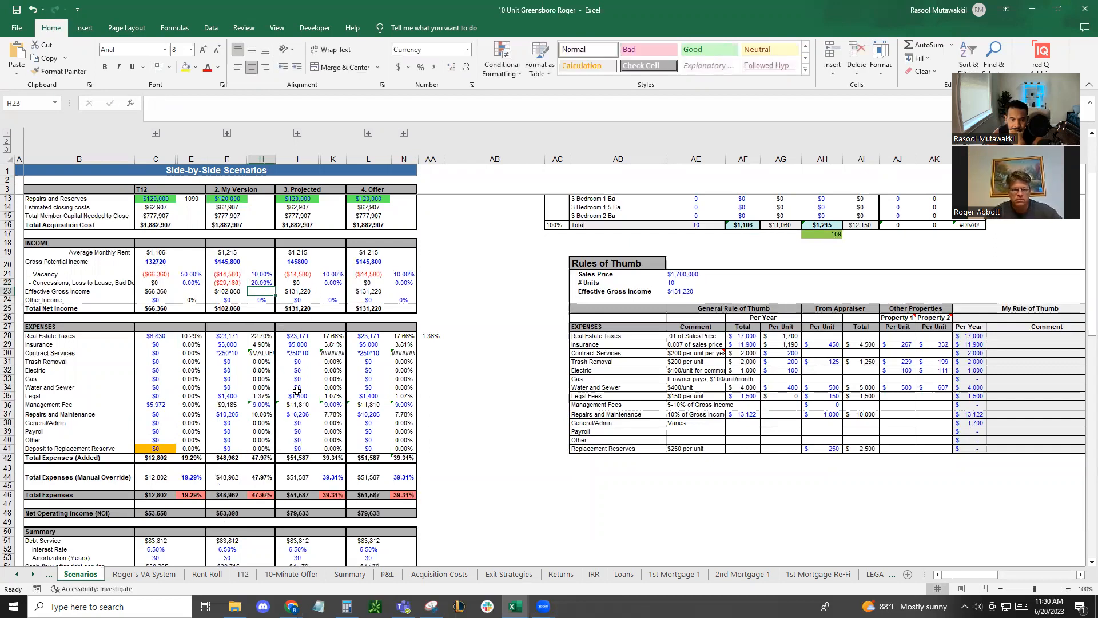
# Set the My Version deposit to replacement reserve in F41 to 2,500
pyautogui.click(229, 422)
pyautogui.click(227, 431)
pyautogui.click(226, 440)
pyautogui.click(224, 449)
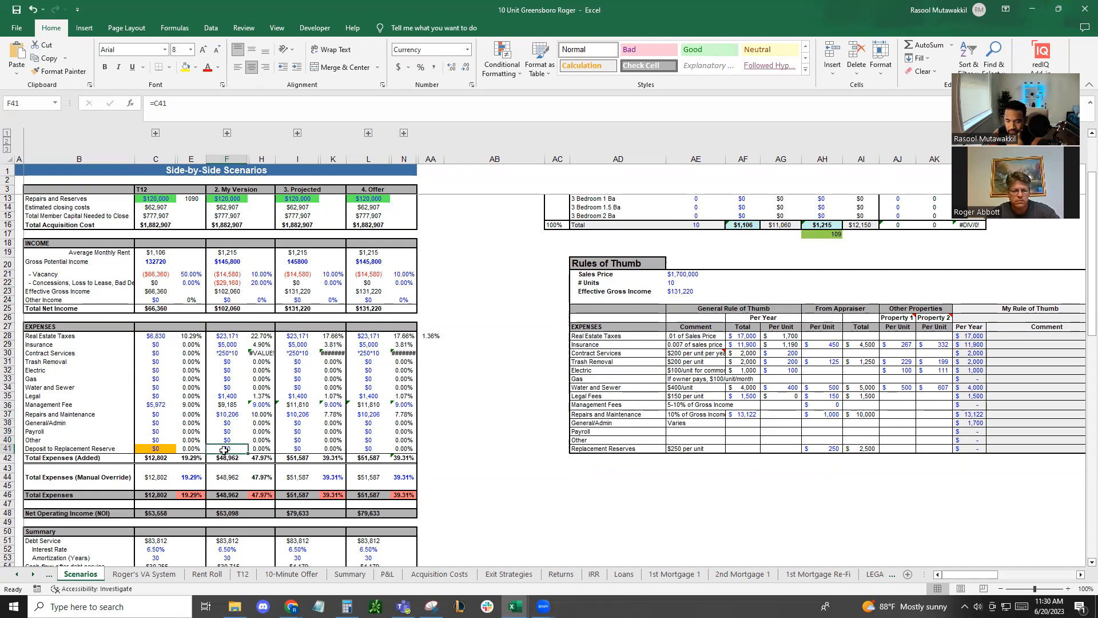
pyautogui.write('2,50')
pyautogui.write('00')
pyautogui.press('Return')
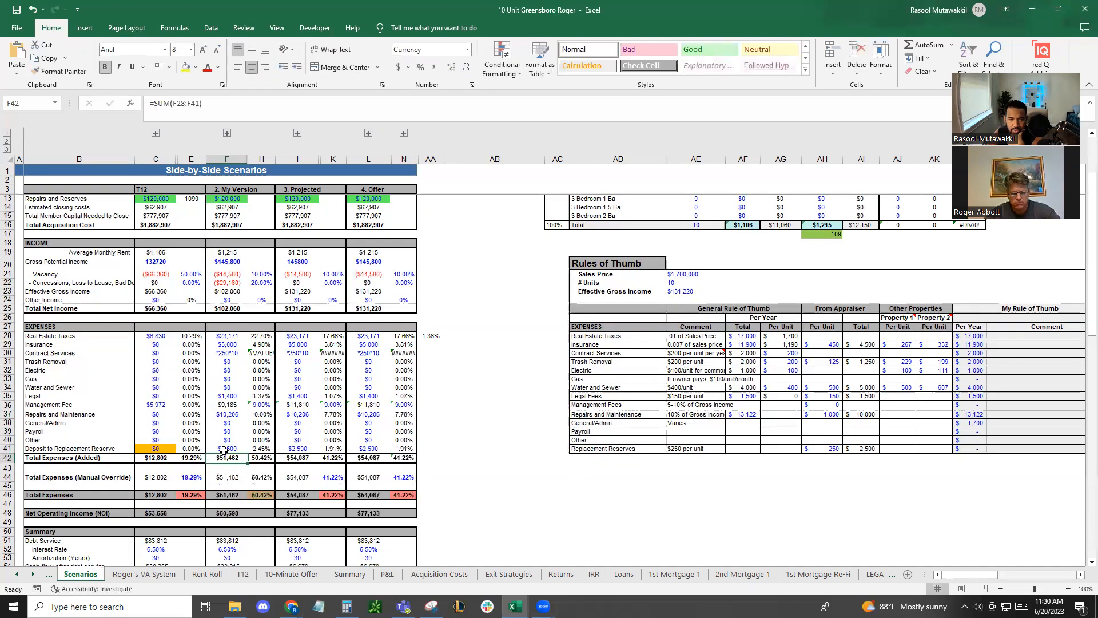
# Set the My Version interest rate in F52 to 7.5% and the amortization in F53 to 25 years
pyautogui.scroll(-1, 263, 453)
pyautogui.click(261, 468)
pyautogui.scroll(-3, 261, 469)
pyautogui.click(233, 441)
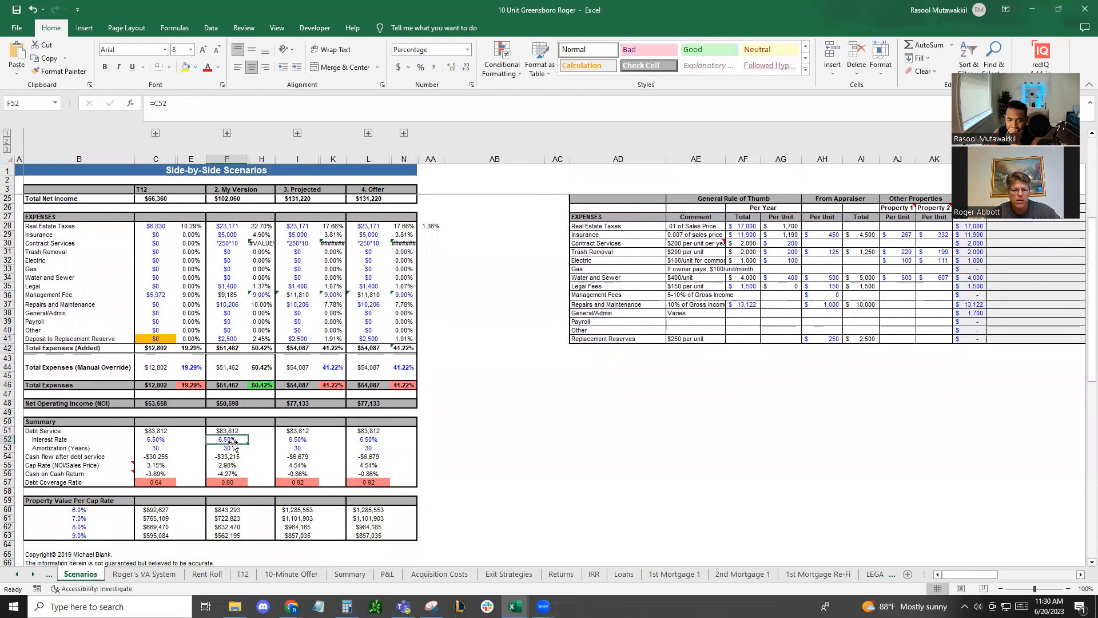
pyautogui.write('7.5')
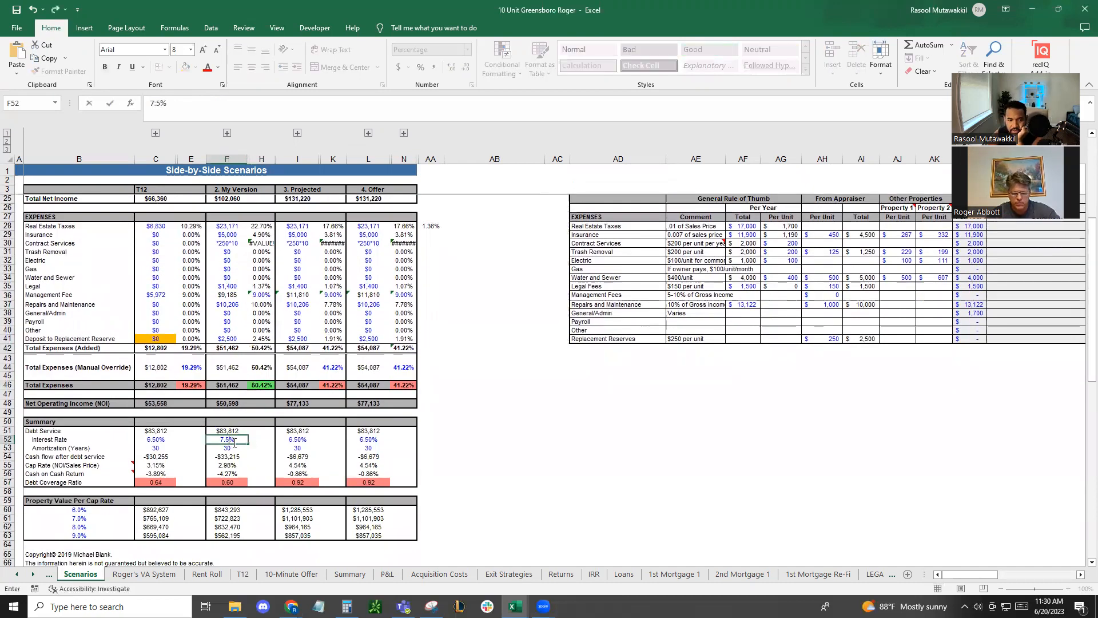
pyautogui.press('Return')
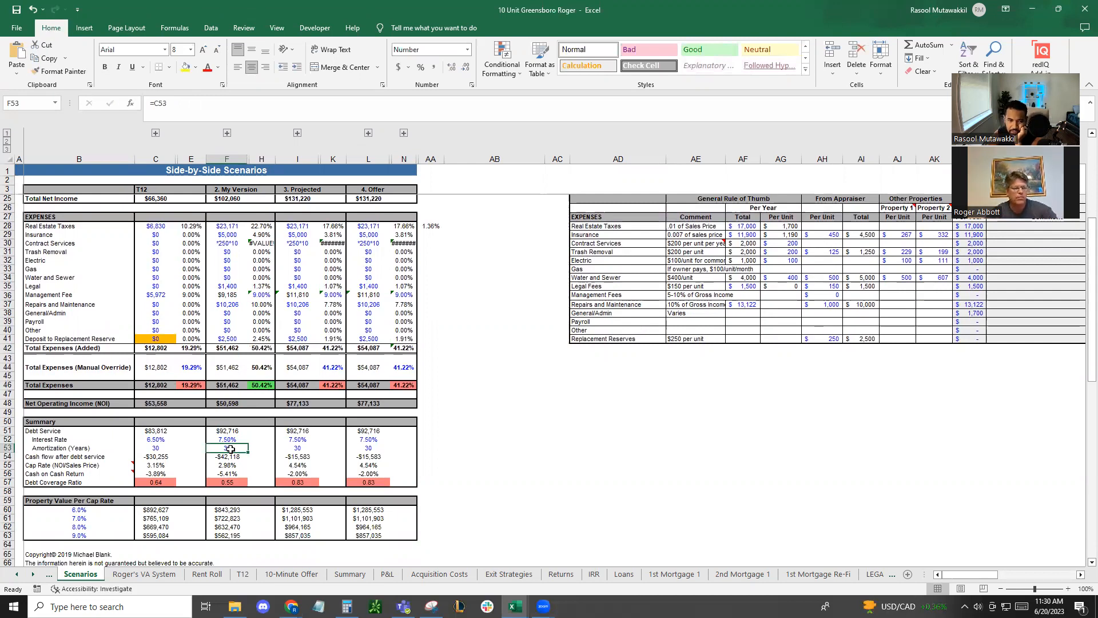
pyautogui.write('25')
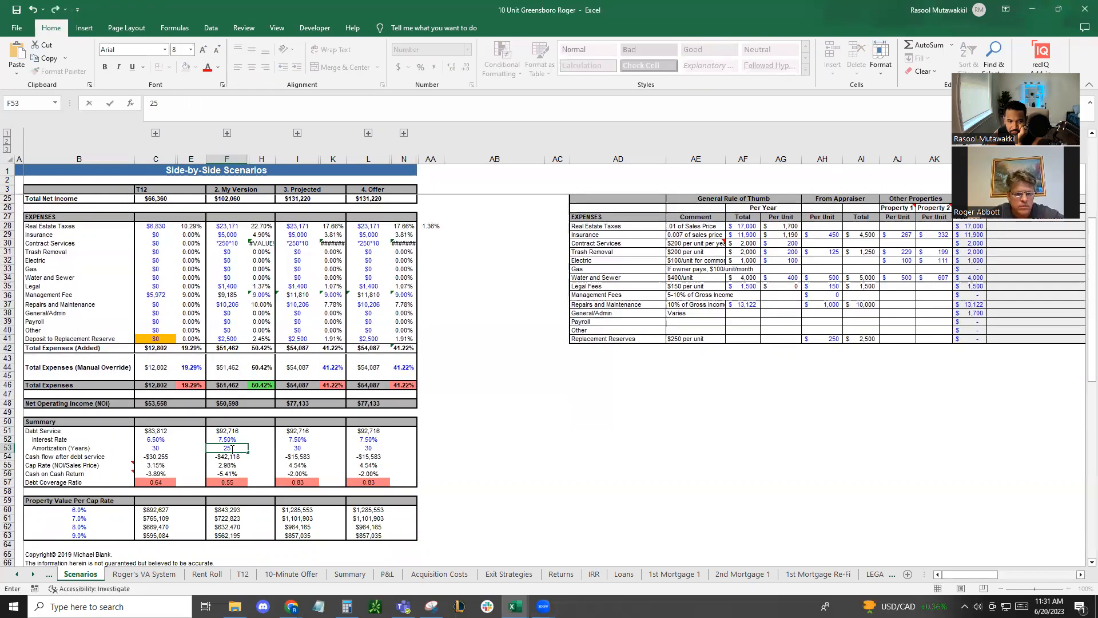
pyautogui.press('Return')
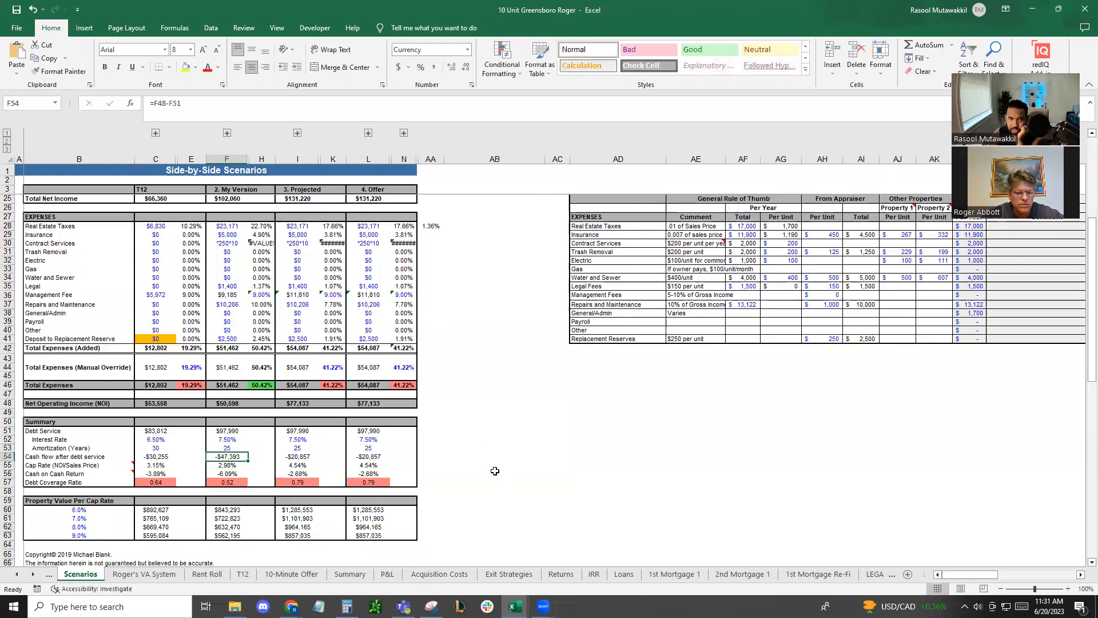
# Correct the My Version contract services formula in F30 to =250*10 and check the scenario totals below it
pyautogui.scroll(5, 509, 484)
pyautogui.click(234, 379)
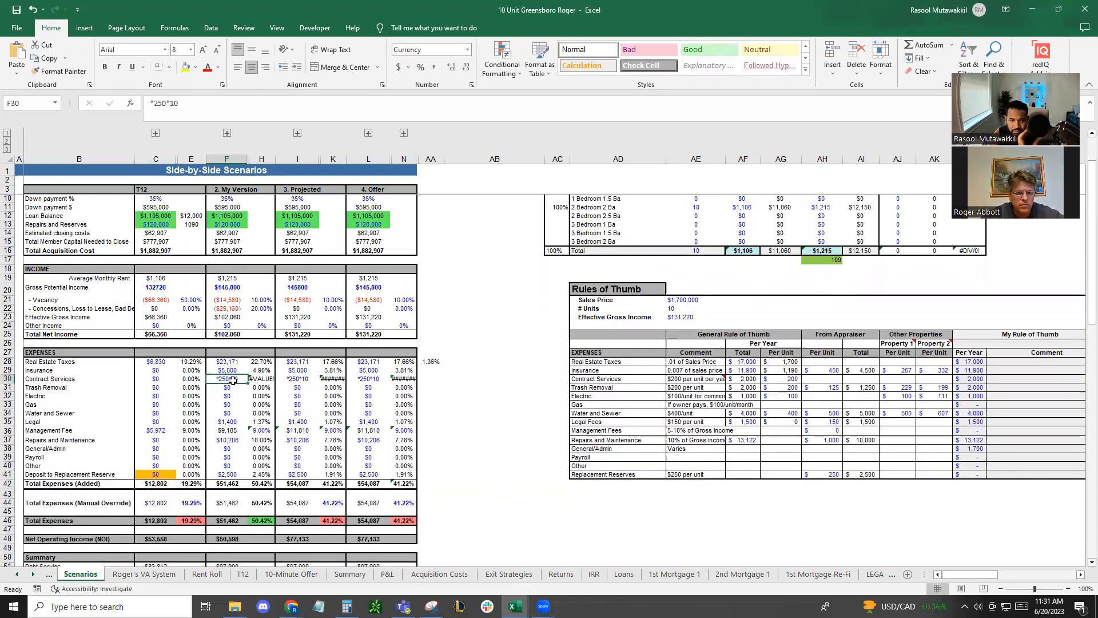
pyautogui.doubleClick(234, 378)
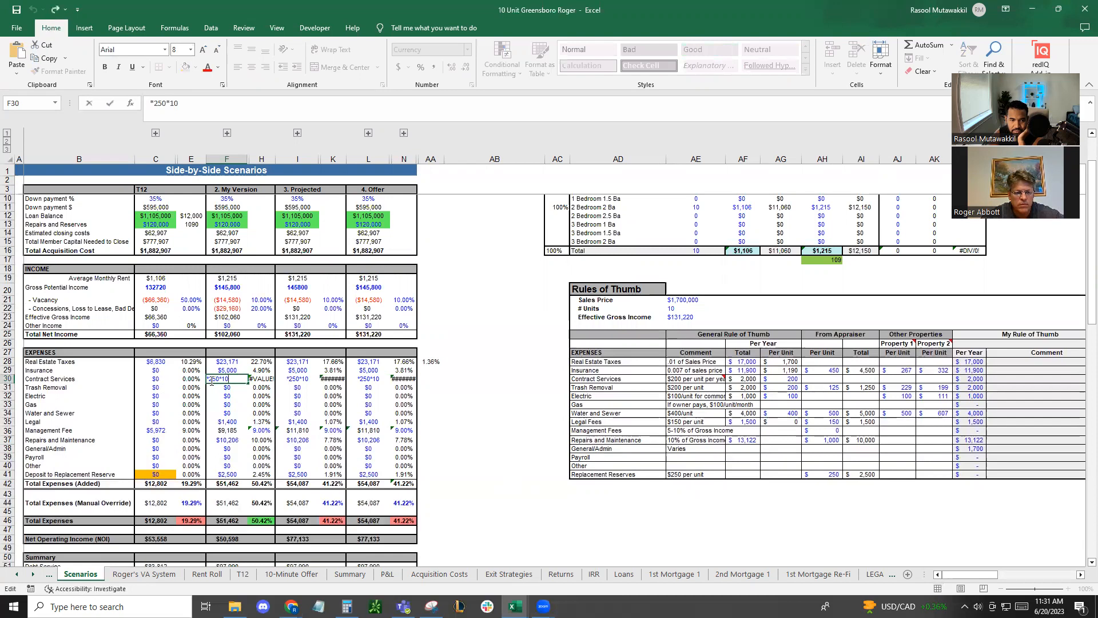
pyautogui.press('BackSpace')
pyautogui.write('=')
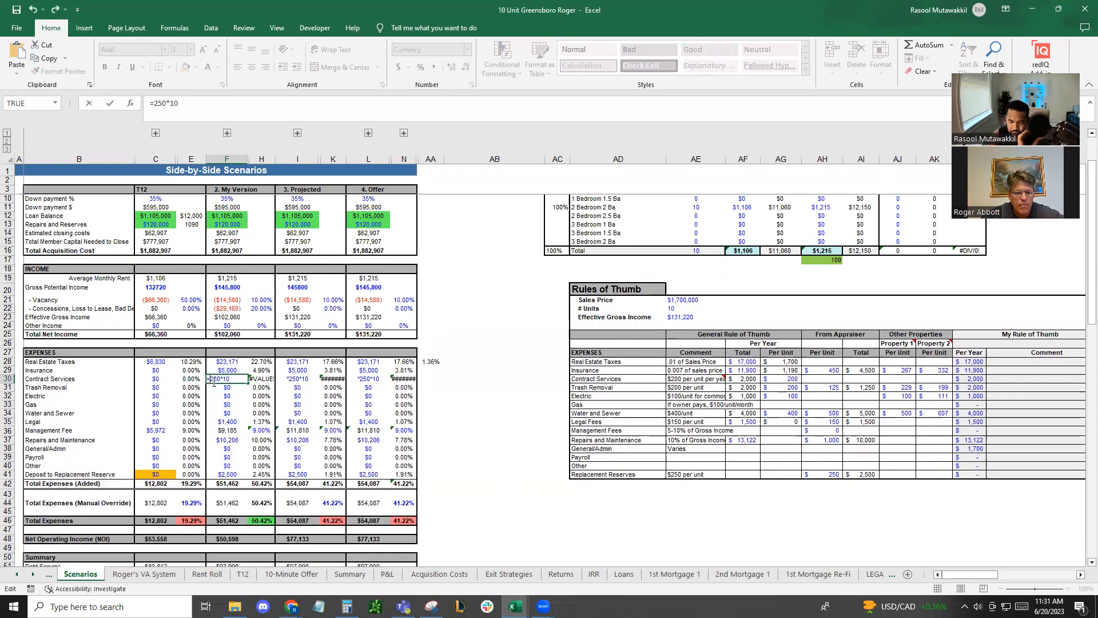
pyautogui.press('Return')
pyautogui.scroll(-2, 503, 447)
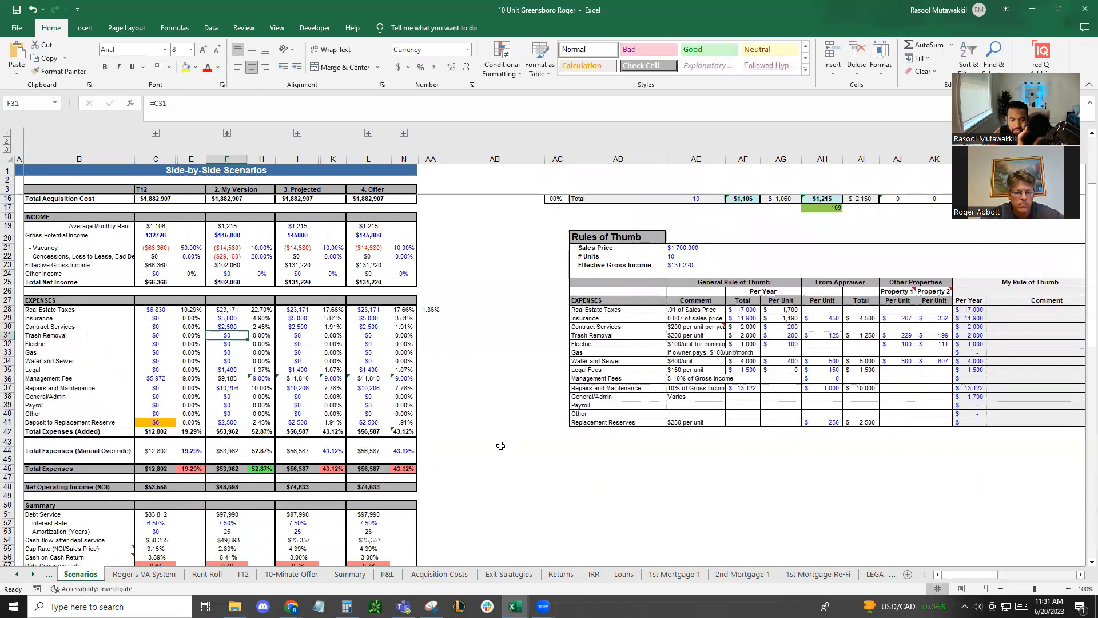
pyautogui.scroll(-2, 503, 447)
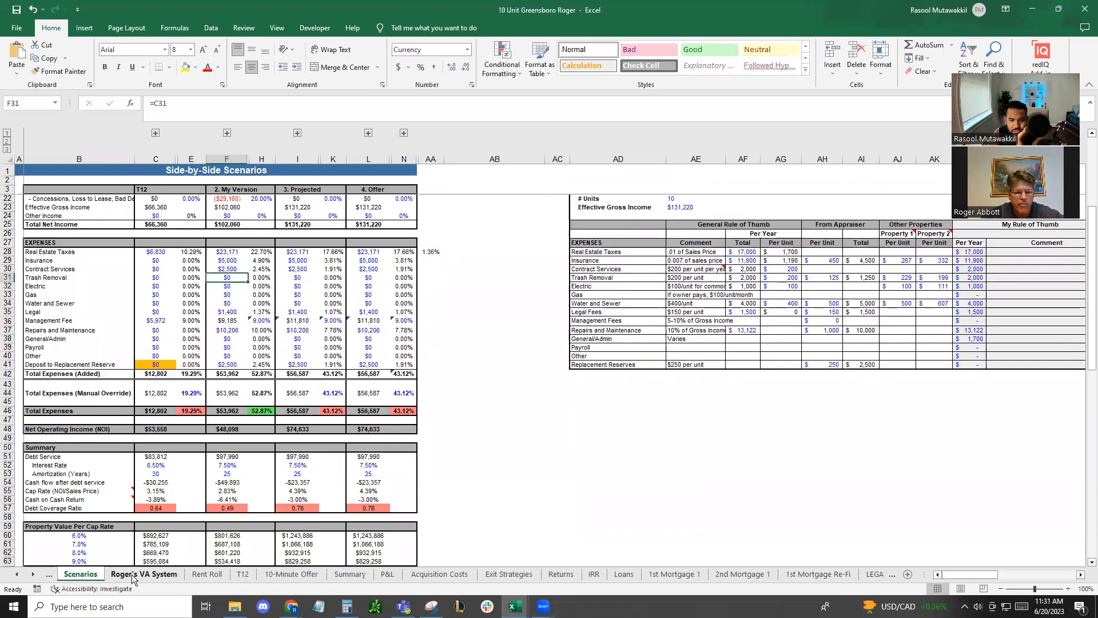
# On the Summary sheet, set the cap rate at re-sale in D22 to 6.5%
pyautogui.click(350, 573)
pyautogui.click(245, 324)
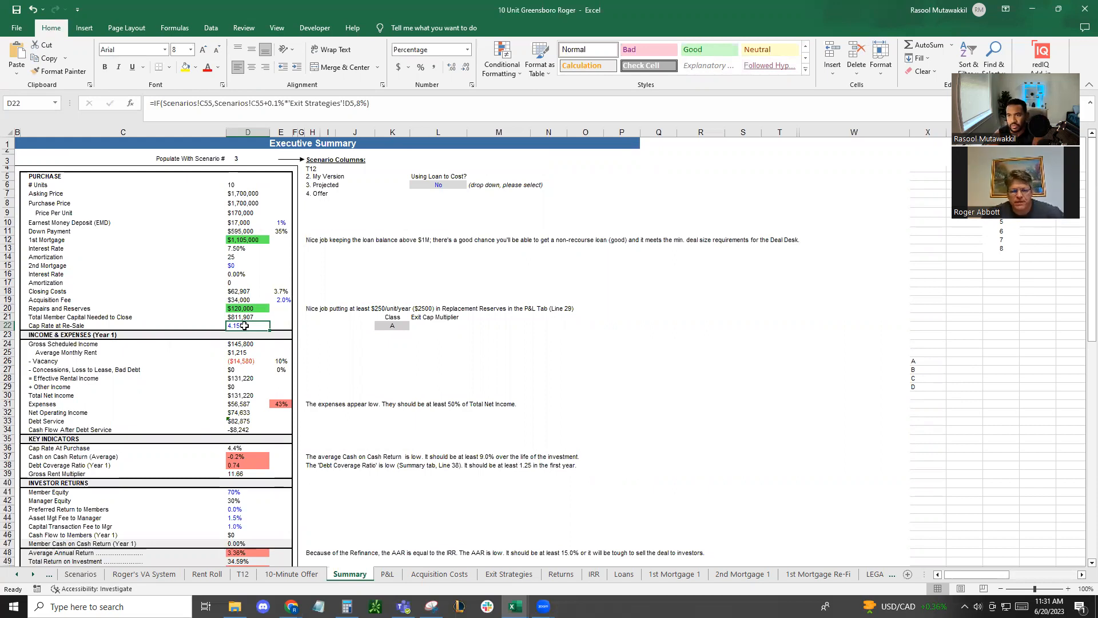
pyautogui.write('6')
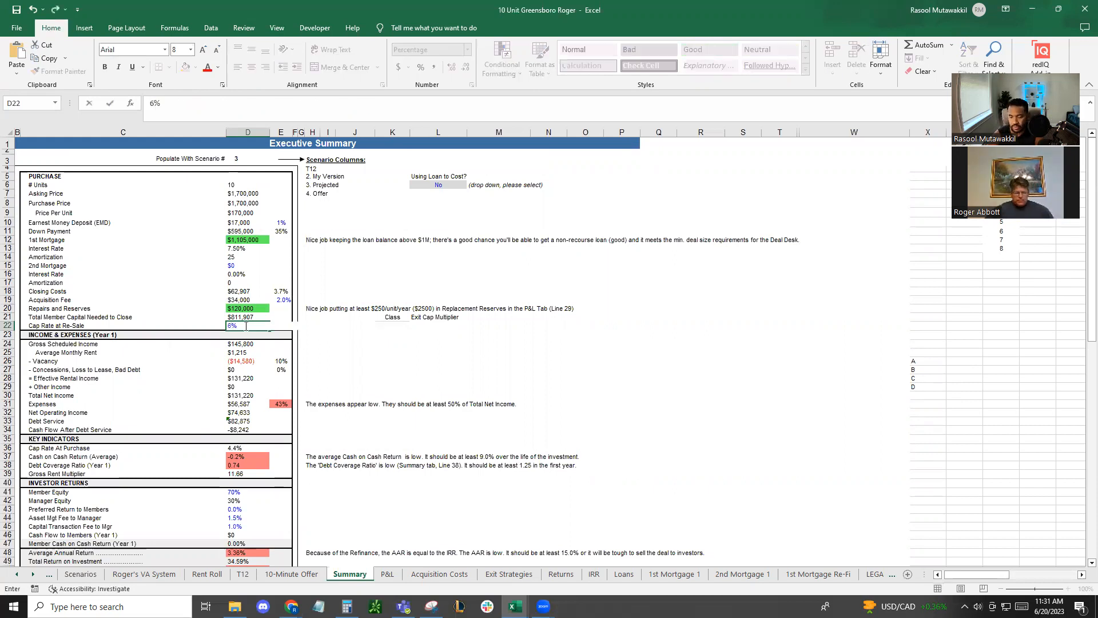
pyautogui.write('.5')
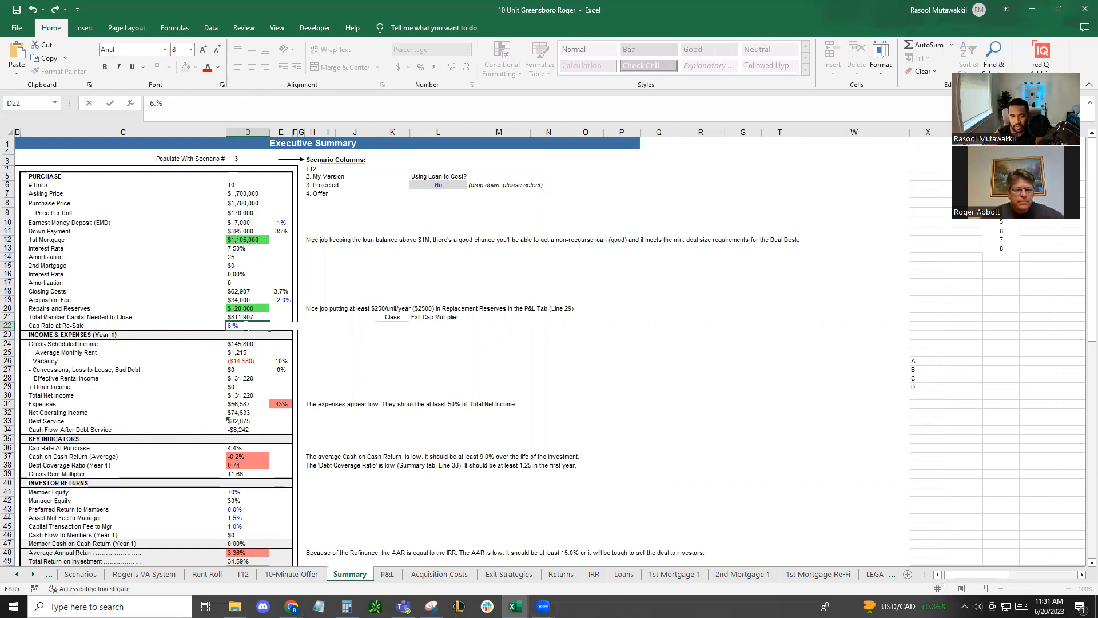
pyautogui.press('Return')
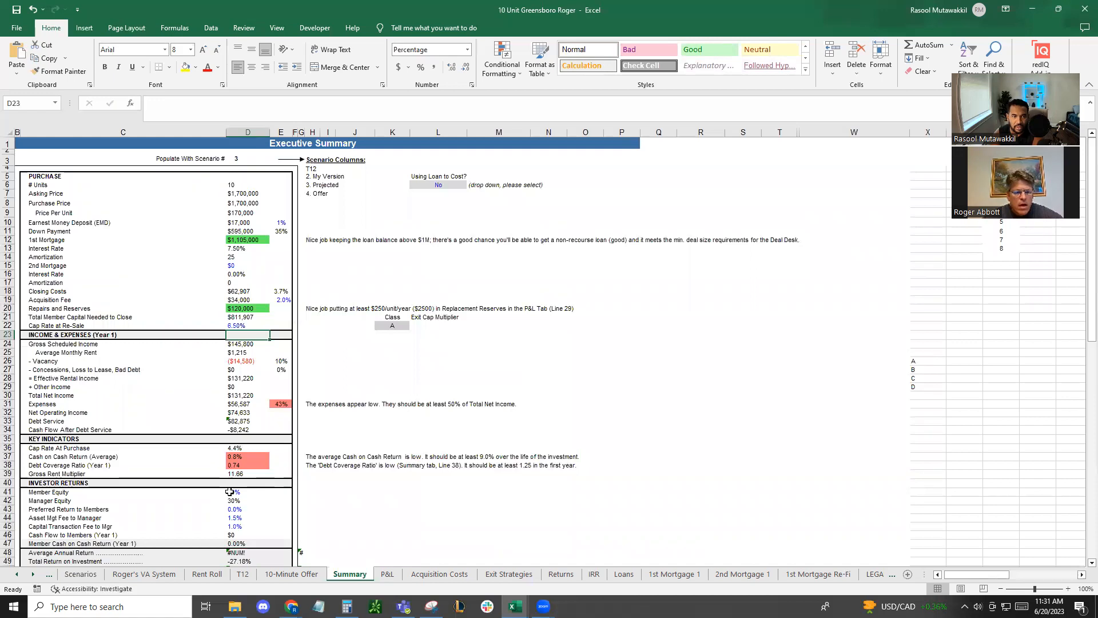
# Set the preferred return to members in the Summary sheet's investor returns to 7%
pyautogui.click(237, 316)
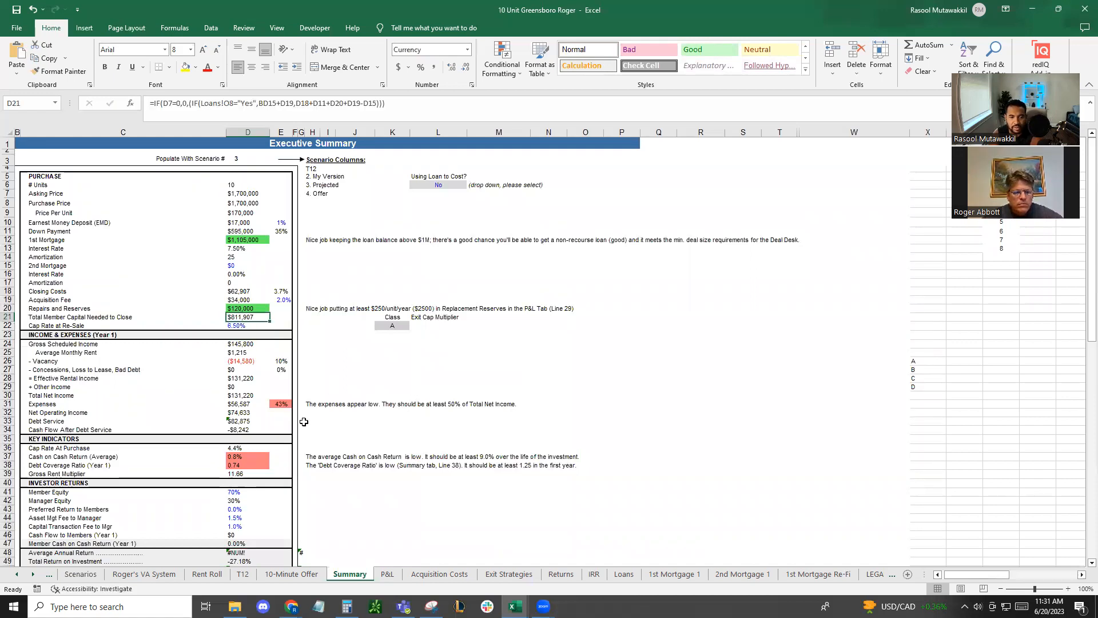
pyautogui.scroll(-1, 304, 418)
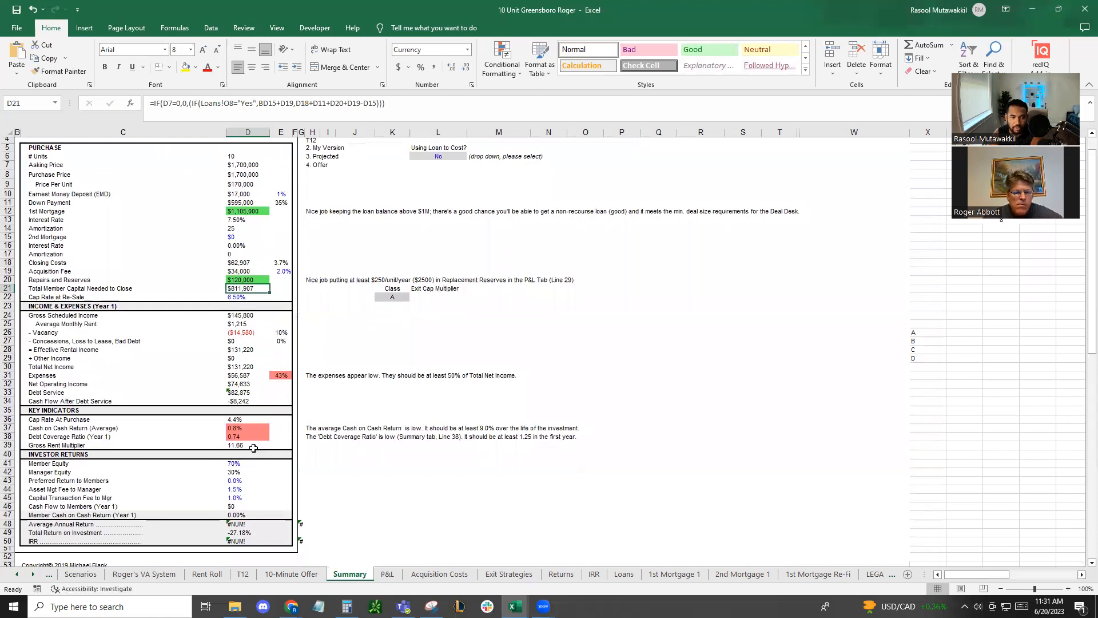
pyautogui.click(238, 481)
pyautogui.write('7')
pyautogui.press('Return')
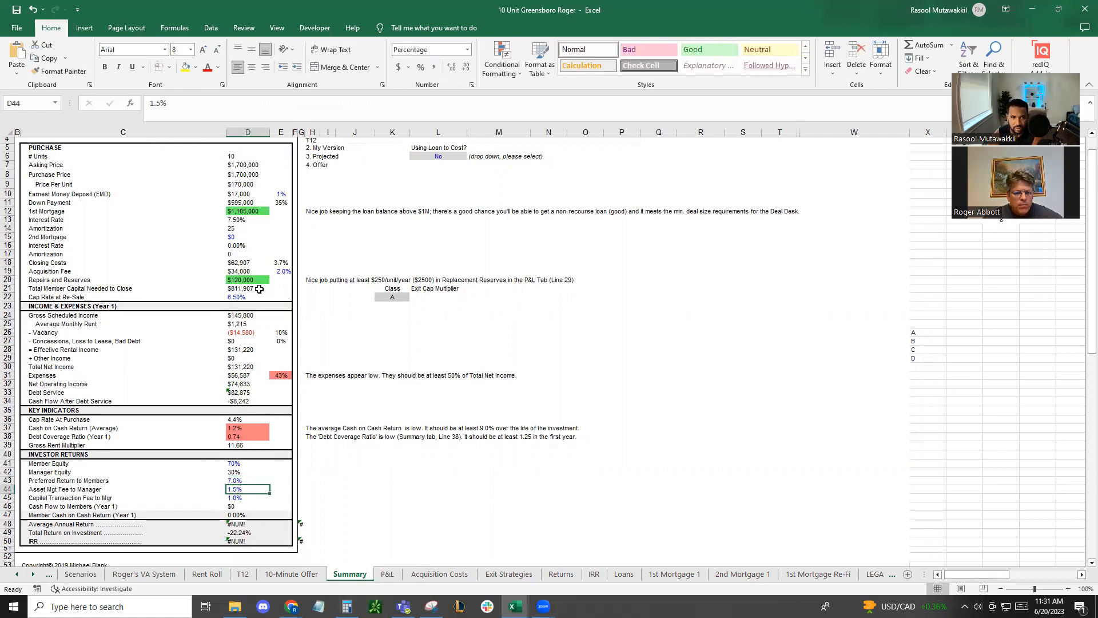
# Set the acquisition fee rate in E19 of the Summary sheet to 3%
pyautogui.click(282, 270)
pyautogui.write('3')
pyautogui.press('Return')
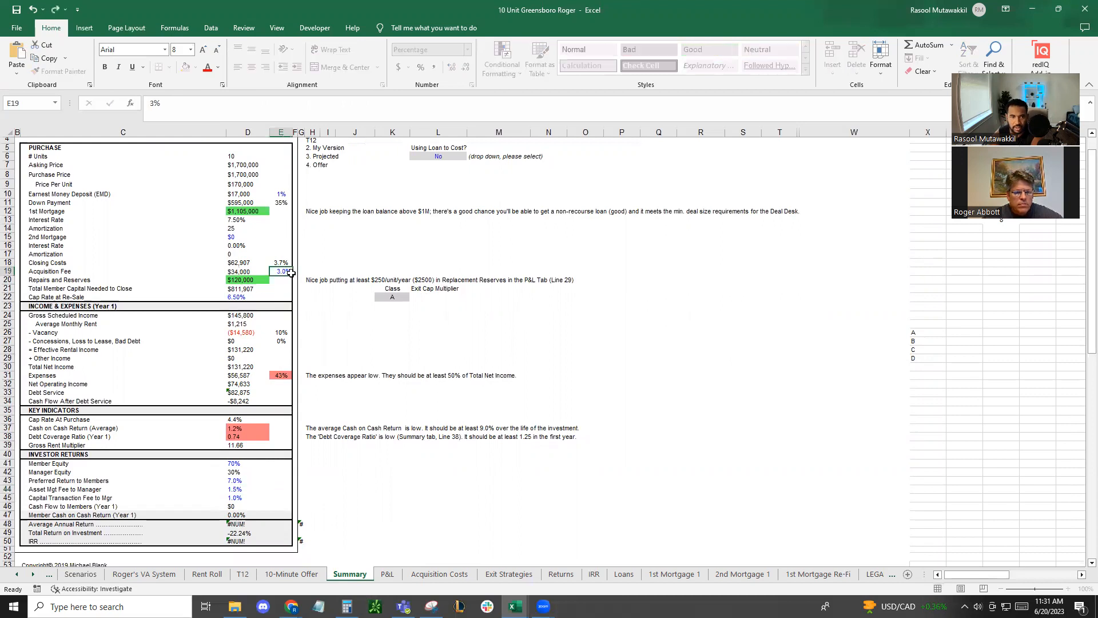
pyautogui.press('Up')
pyautogui.press('Up')
pyautogui.press('Up')
pyautogui.press('Up')
pyautogui.press('Up')
pyautogui.press('Up')
pyautogui.press('Up')
pyautogui.press('Up')
pyautogui.press('Up')
pyautogui.press('Up')
pyautogui.click(281, 272)
# On the Exit Strategies sheet, try a cash-out refinance at the end of year 1 and check the appraised value
pyautogui.click(389, 574)
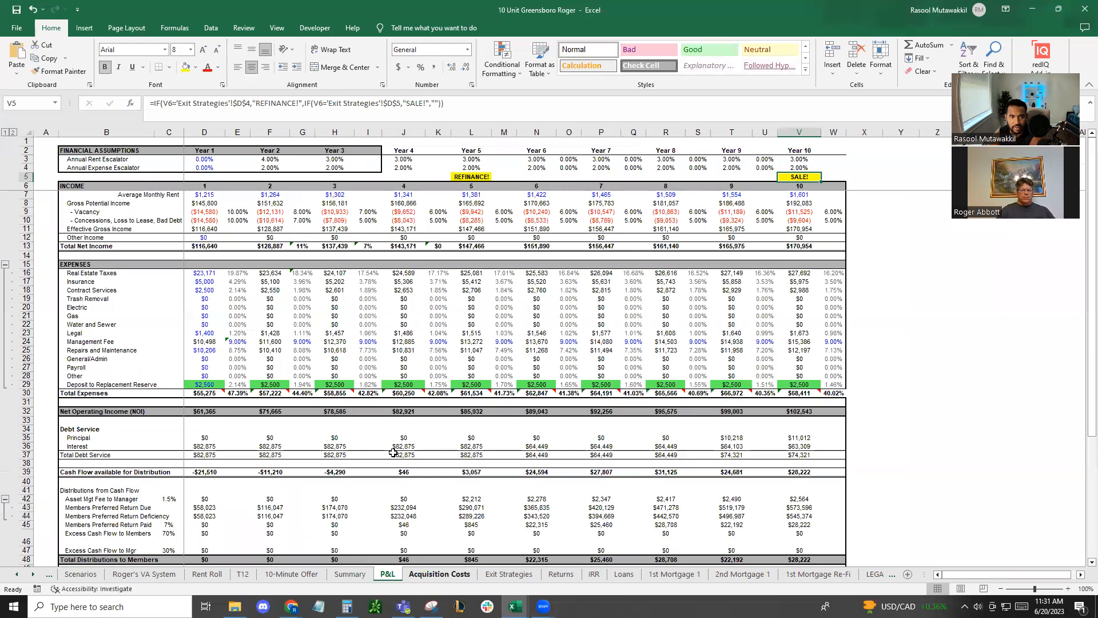
pyautogui.click(427, 575)
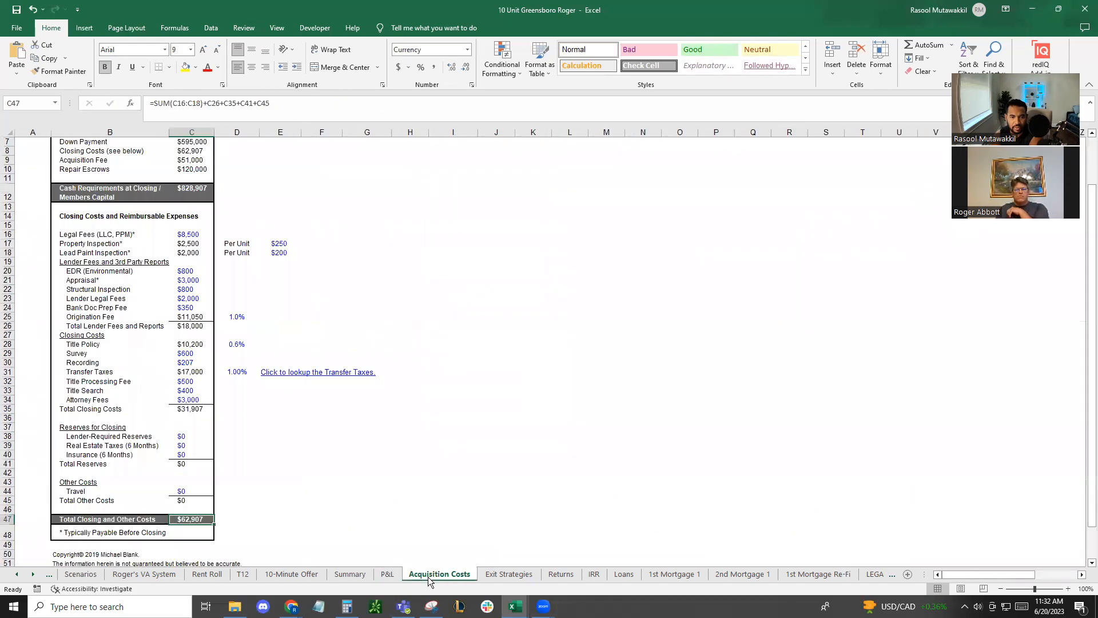
pyautogui.click(506, 575)
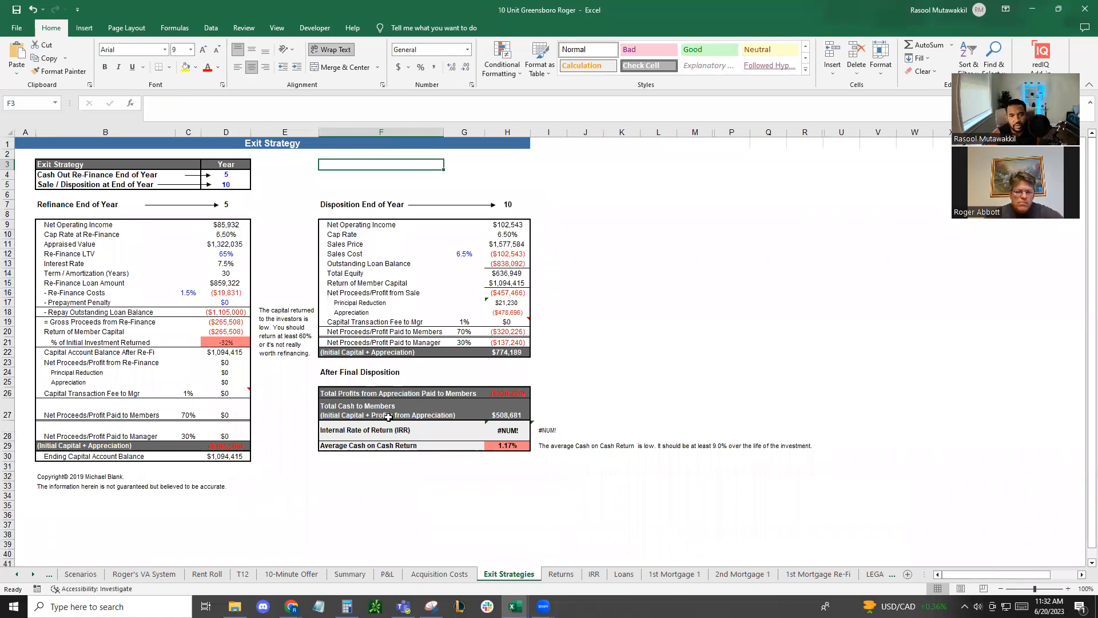
pyautogui.click(246, 171)
pyautogui.click(256, 175)
pyautogui.moveTo(255, 214); pyautogui.dragTo(253, 181)
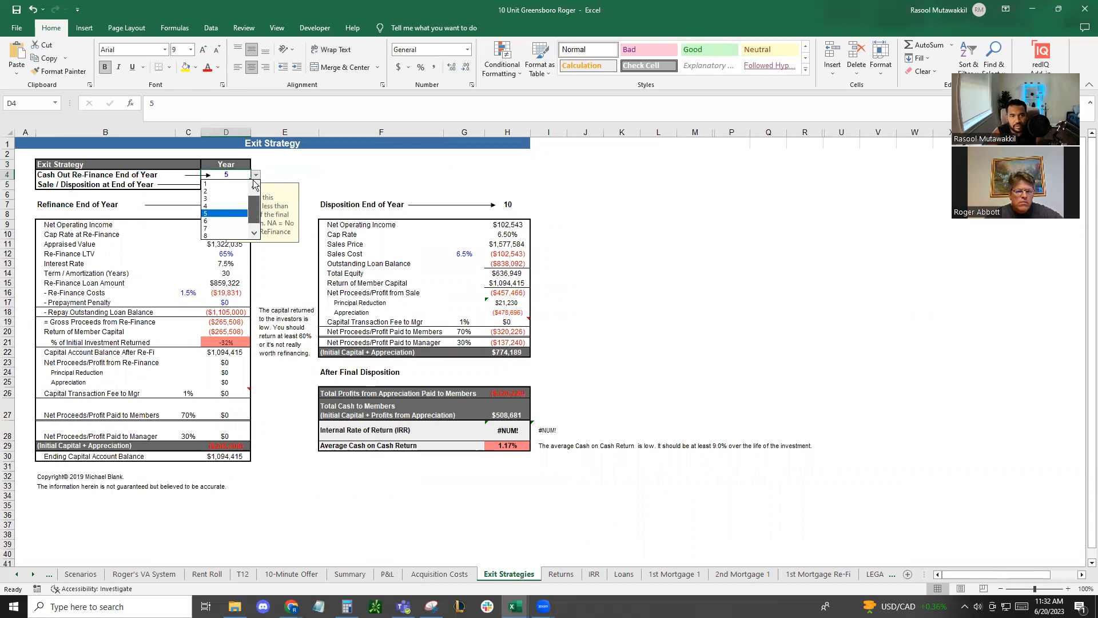
pyautogui.click(215, 190)
pyautogui.click(280, 177)
pyautogui.click(241, 188)
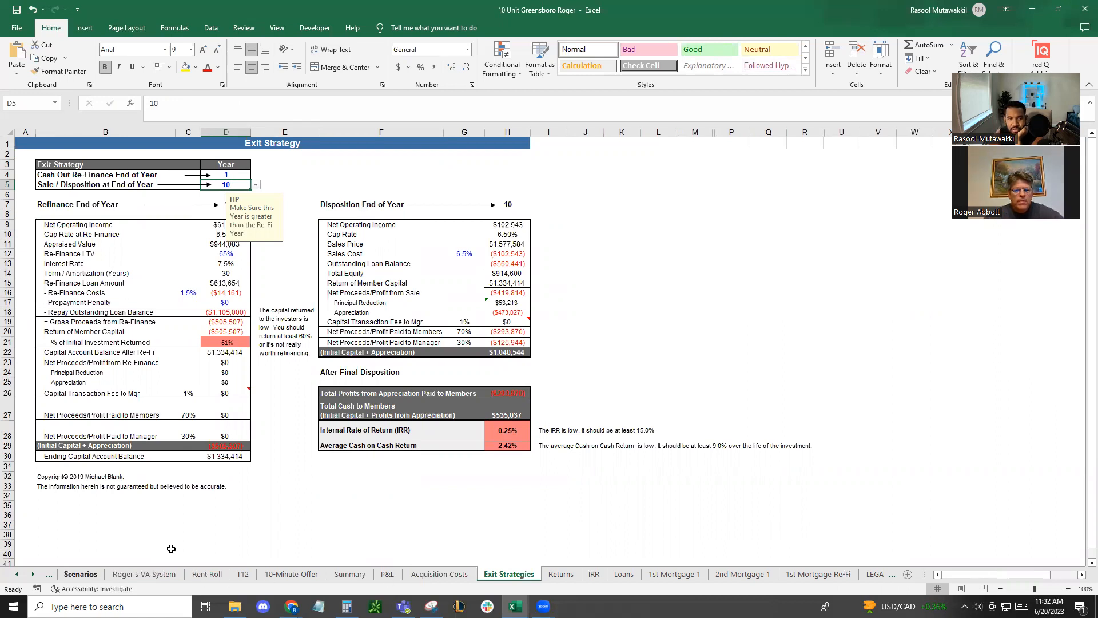
pyautogui.click(204, 535)
pyautogui.click(229, 372)
pyautogui.click(237, 243)
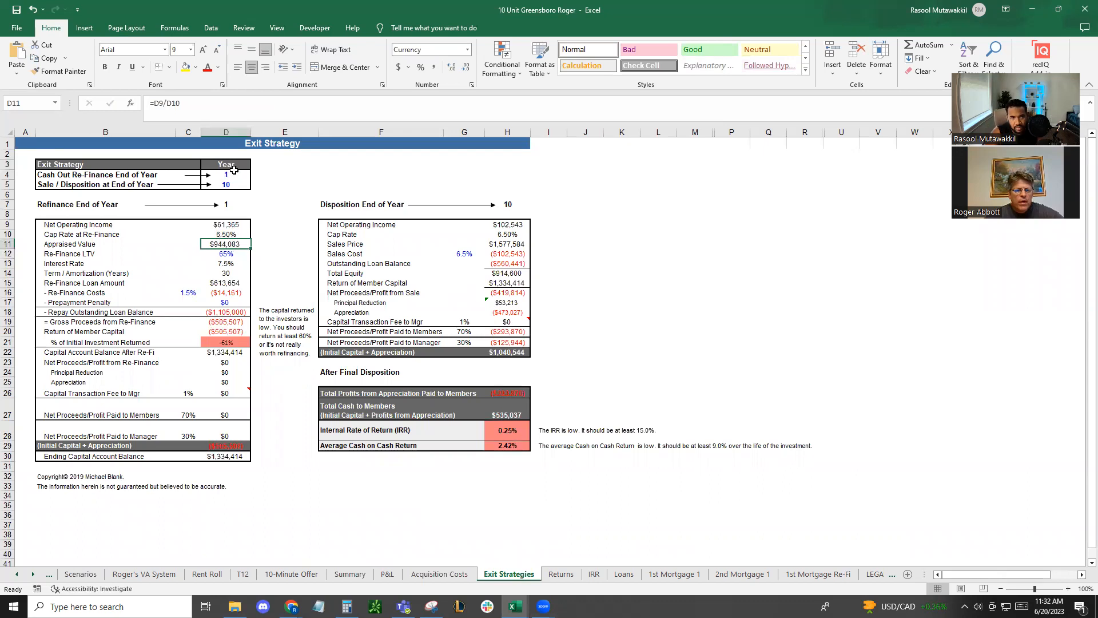
# Set the cash-out refinance to the end of year 2 and check the resulting appraised value
pyautogui.click(233, 174)
pyautogui.click(255, 174)
pyautogui.click(226, 194)
pyautogui.click(344, 172)
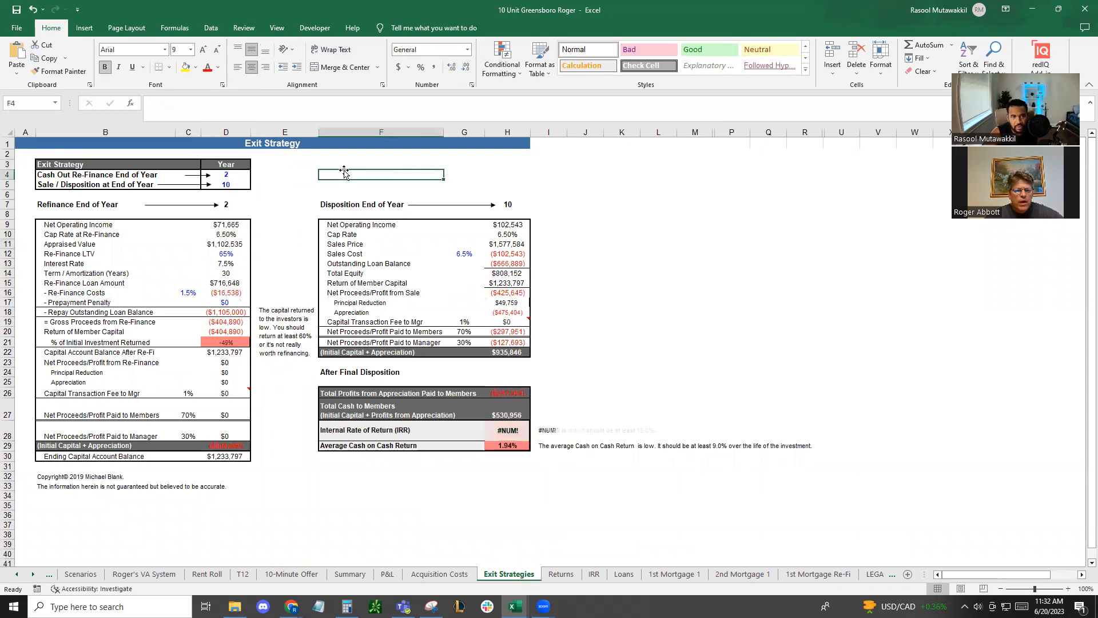
pyautogui.click(229, 245)
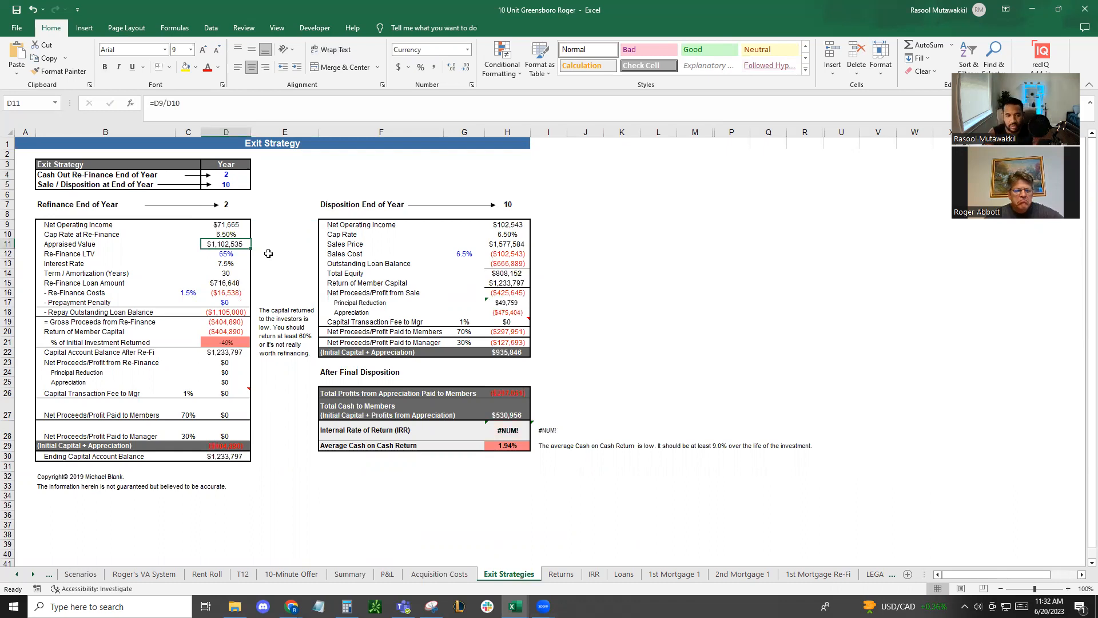
# Check the T12 member capital and repairs on the Scenarios sheet, and set the 10-Minute Offer market cap rate to 6%
pyautogui.click(81, 574)
pyautogui.scroll(6, 275, 516)
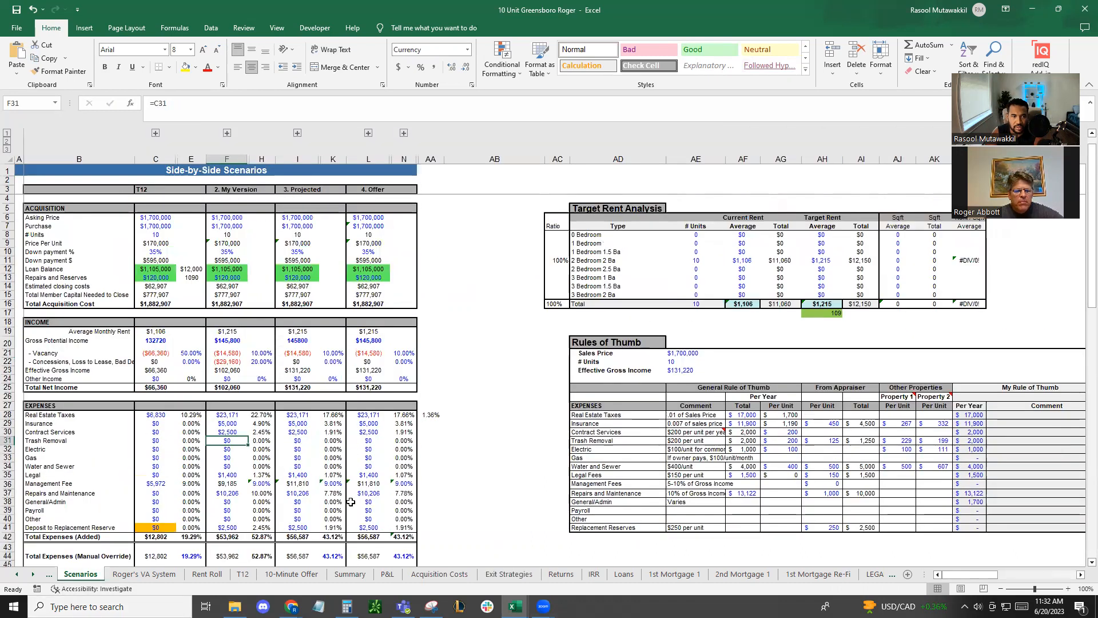
pyautogui.click(152, 293)
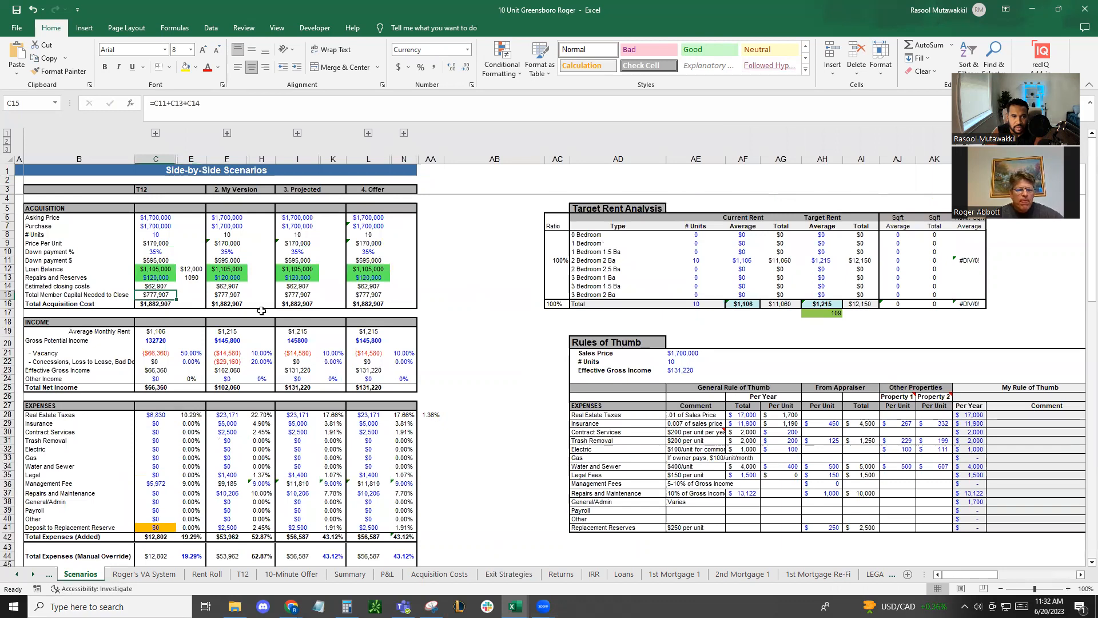
pyautogui.click(161, 279)
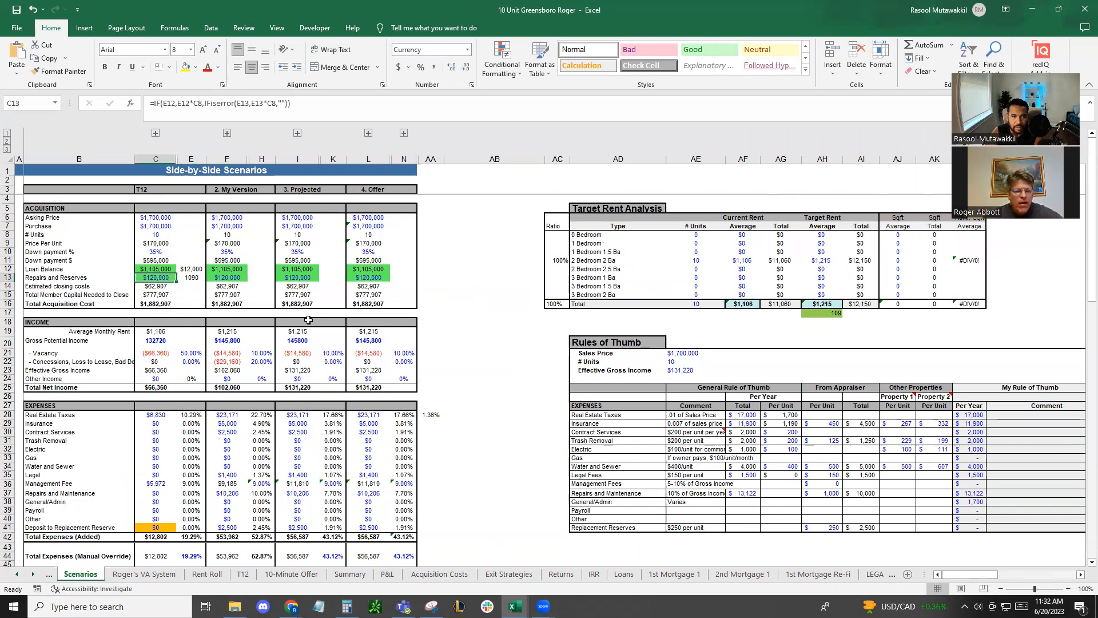
pyautogui.click(294, 574)
pyautogui.click(307, 326)
pyautogui.write('6')
pyautogui.press('Return')
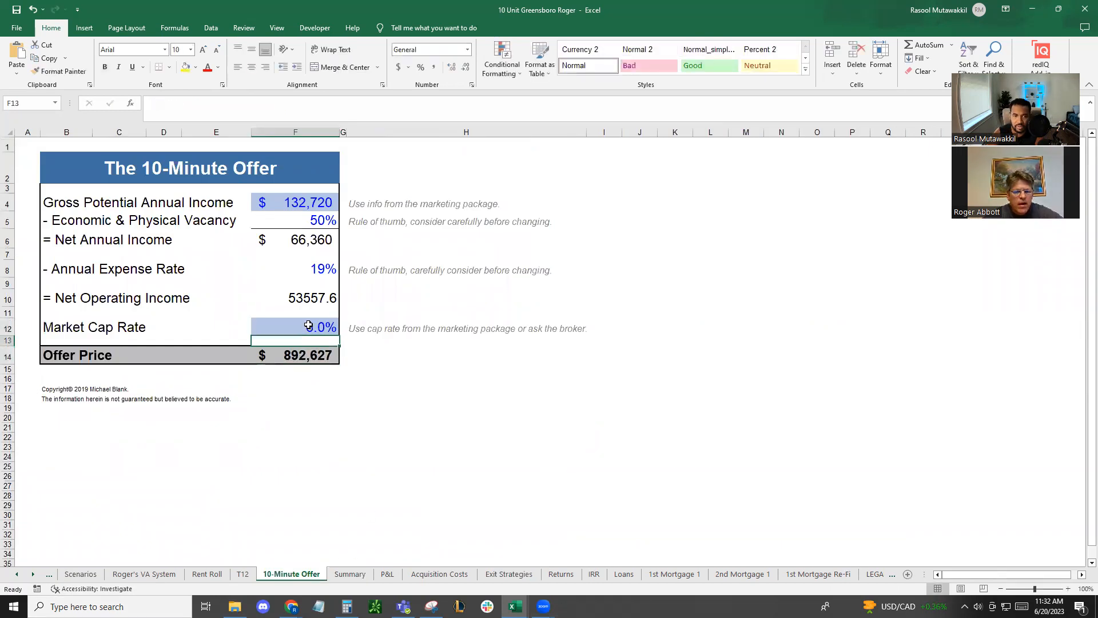
# Set the 10-Minute Offer annual expense rate in F8 to 50% and check the offer price
pyautogui.click(307, 222)
pyautogui.click(314, 269)
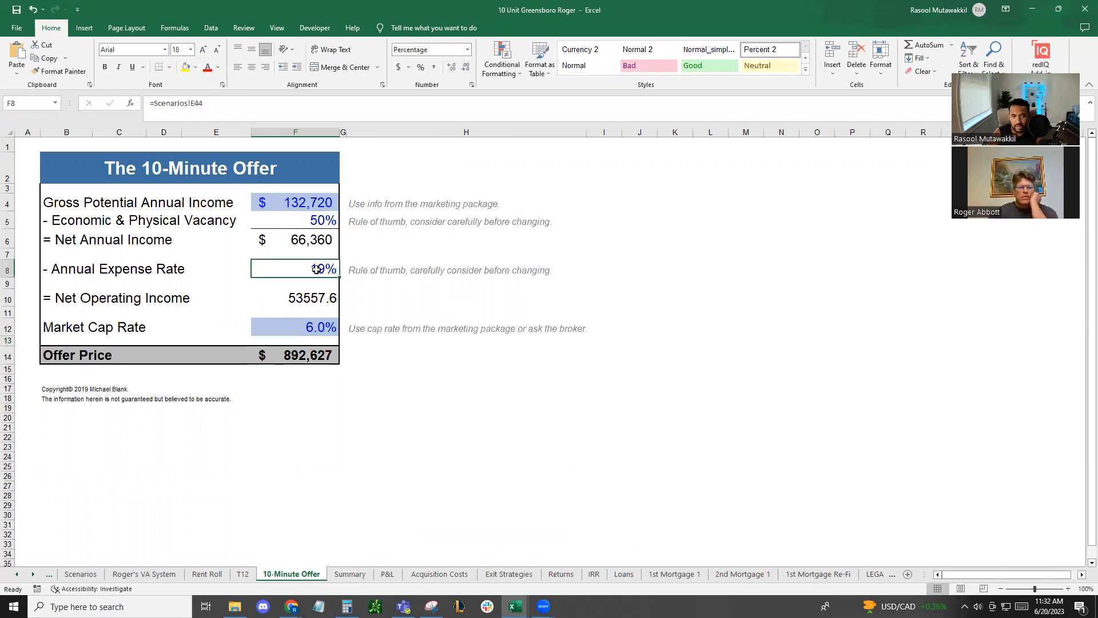
pyautogui.write('50')
pyautogui.press('Return')
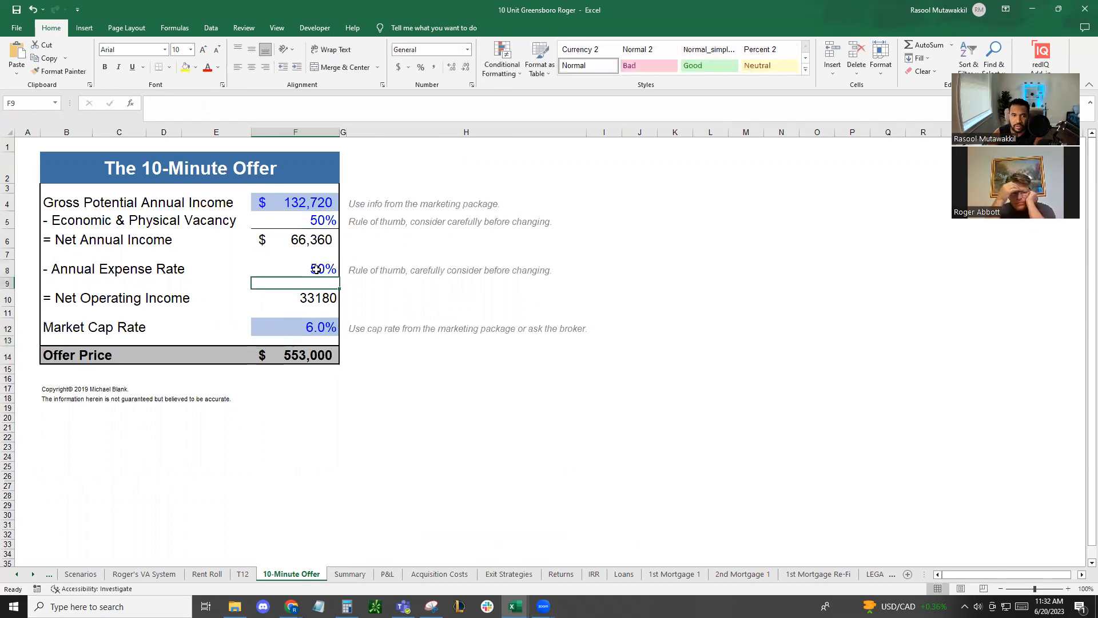
pyautogui.click(310, 353)
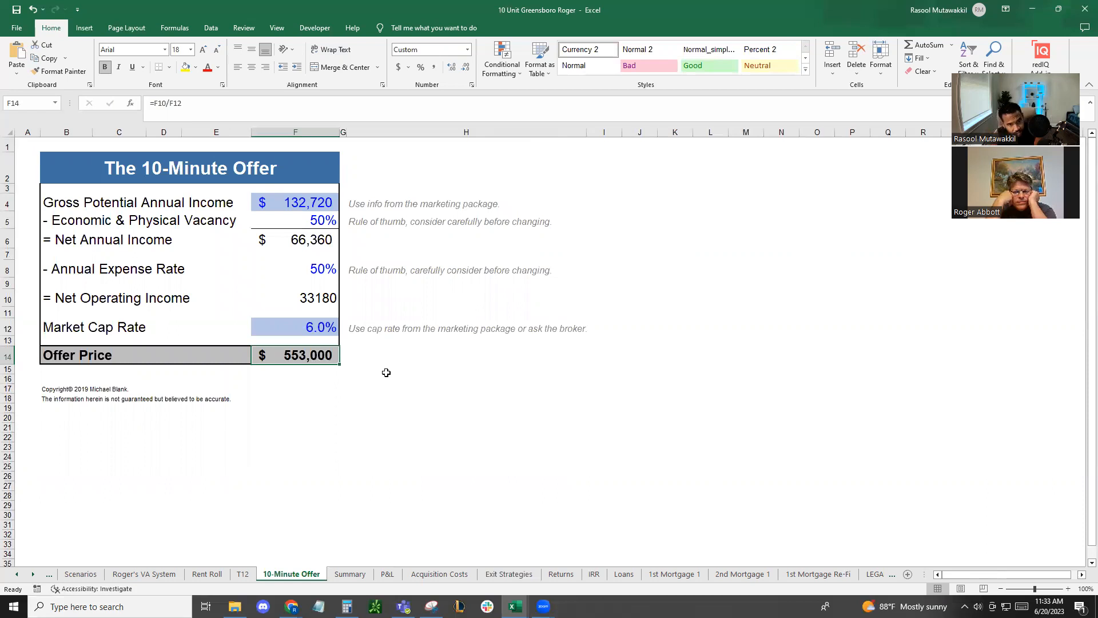
# On the Scenarios sheet, set the My Version purchase price in F7 to 700,000 and check the member capital needed
pyautogui.click(90, 577)
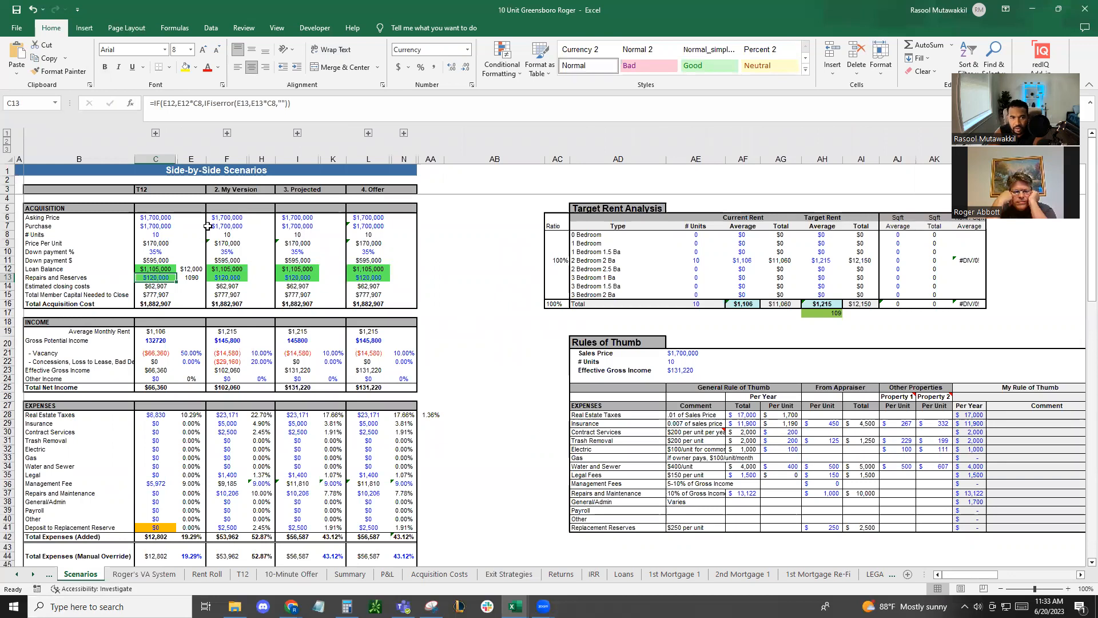
pyautogui.click(227, 226)
pyautogui.write('700,000')
pyautogui.press('Return')
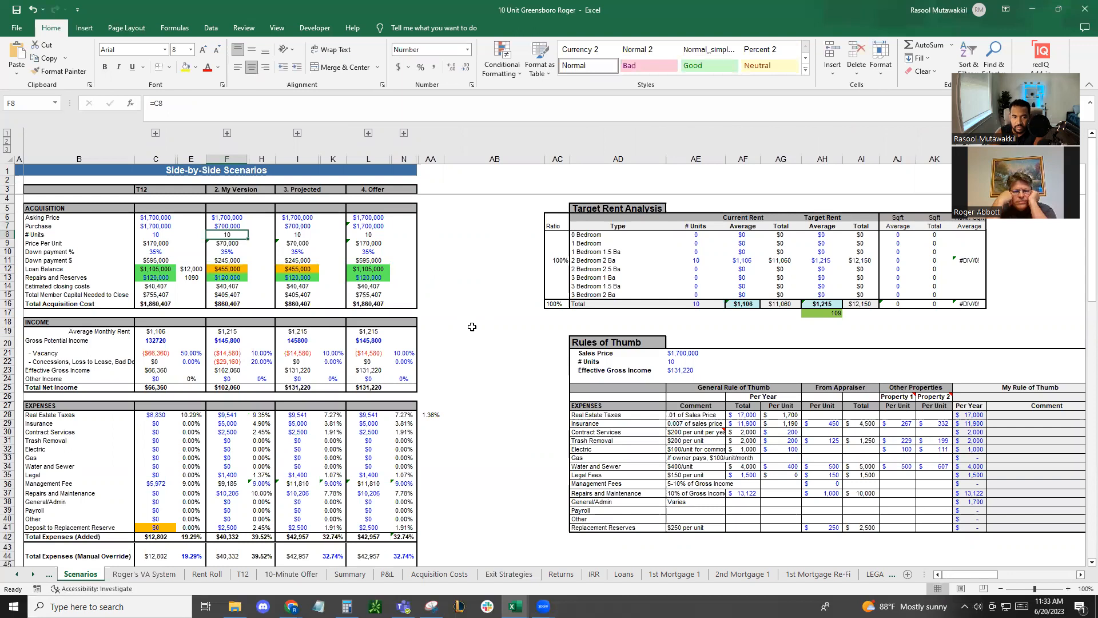
pyautogui.click(245, 293)
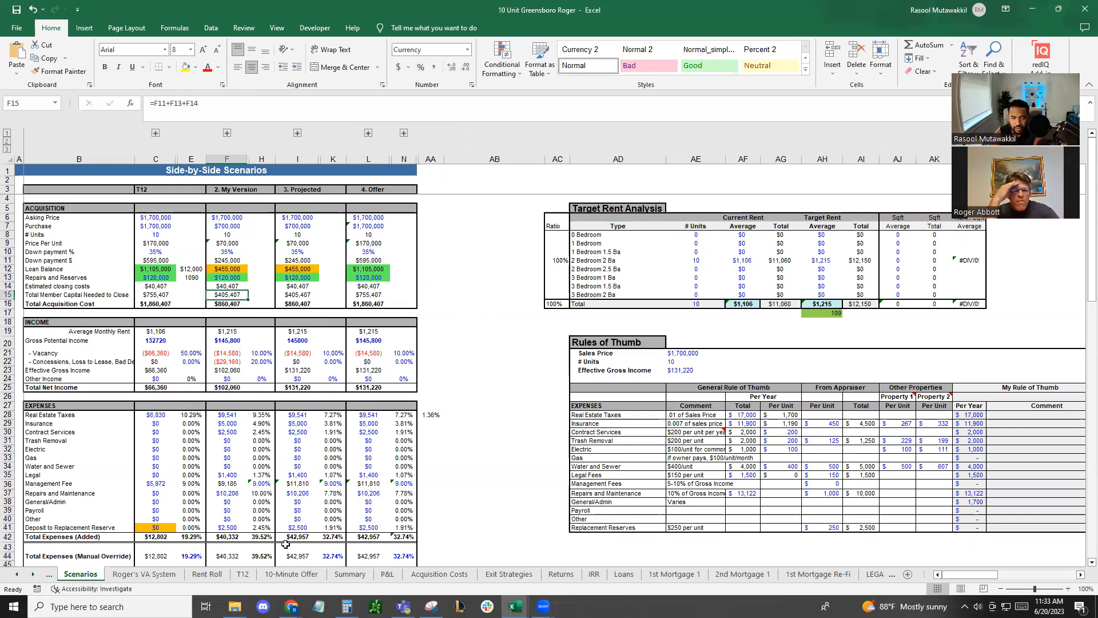
# Examine the average annual return on the Summary sheet and the IRR and refinance year on the Exit Strategies sheet
pyautogui.click(350, 573)
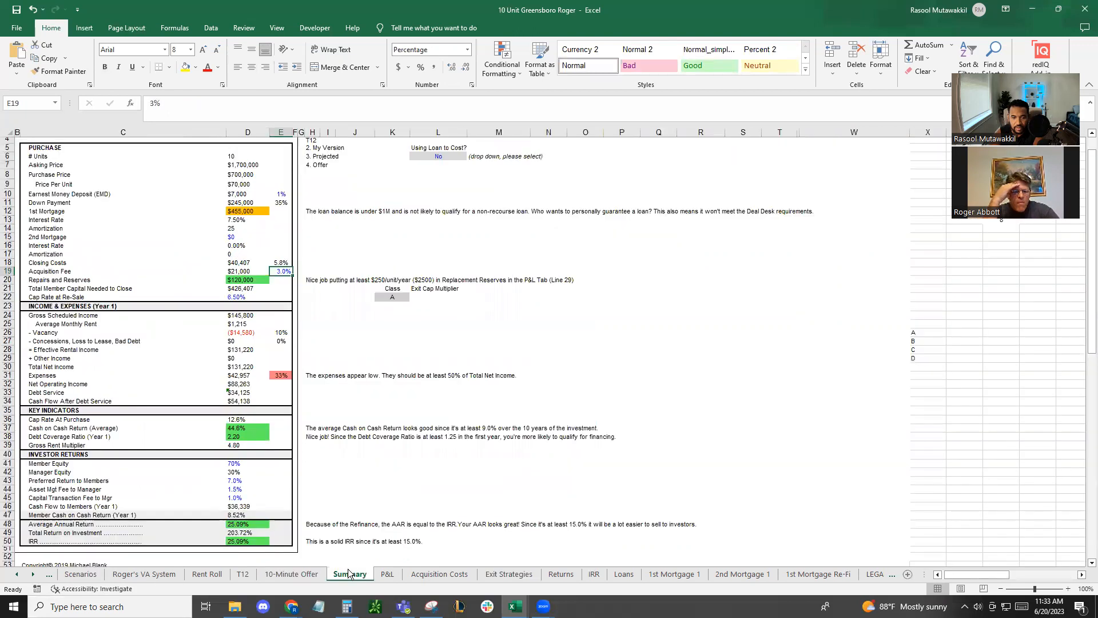
pyautogui.click(250, 524)
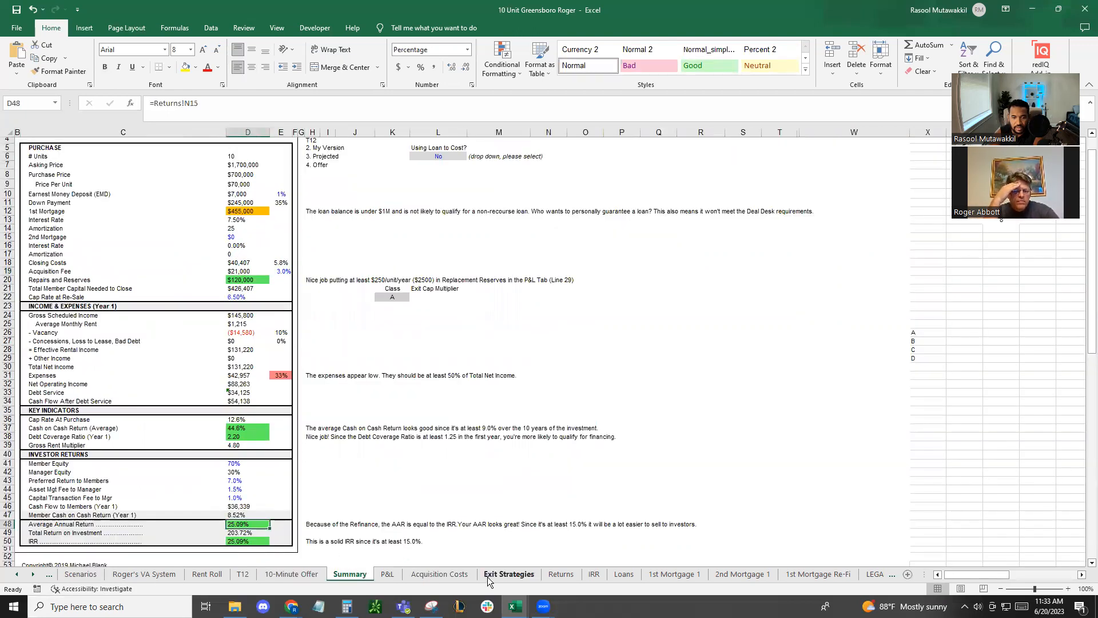
pyautogui.click(508, 573)
pyautogui.click(489, 431)
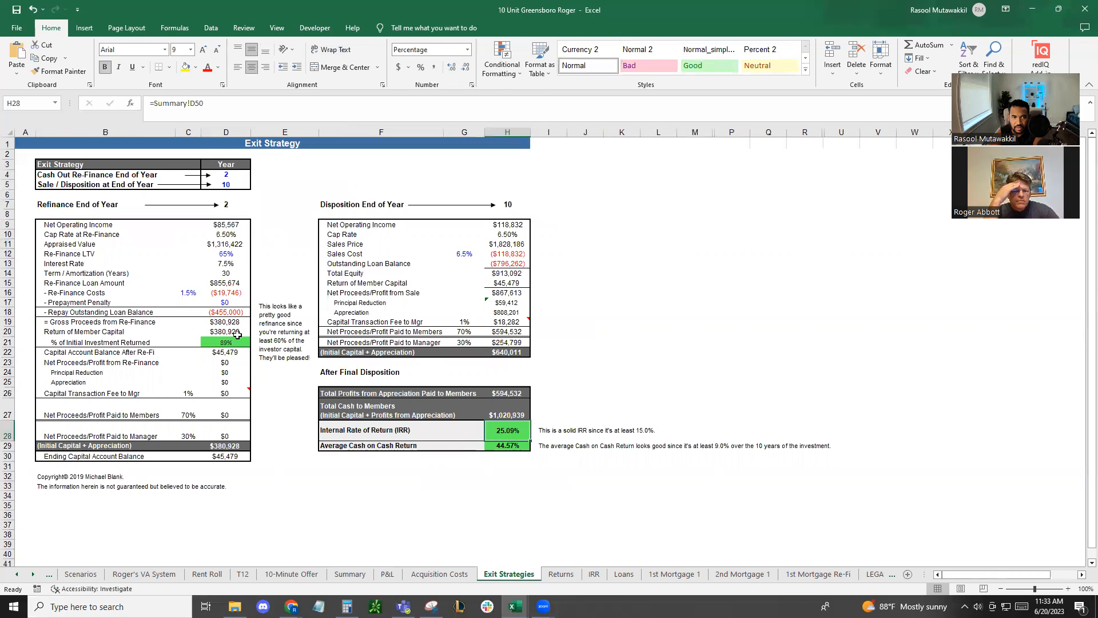
pyautogui.click(222, 175)
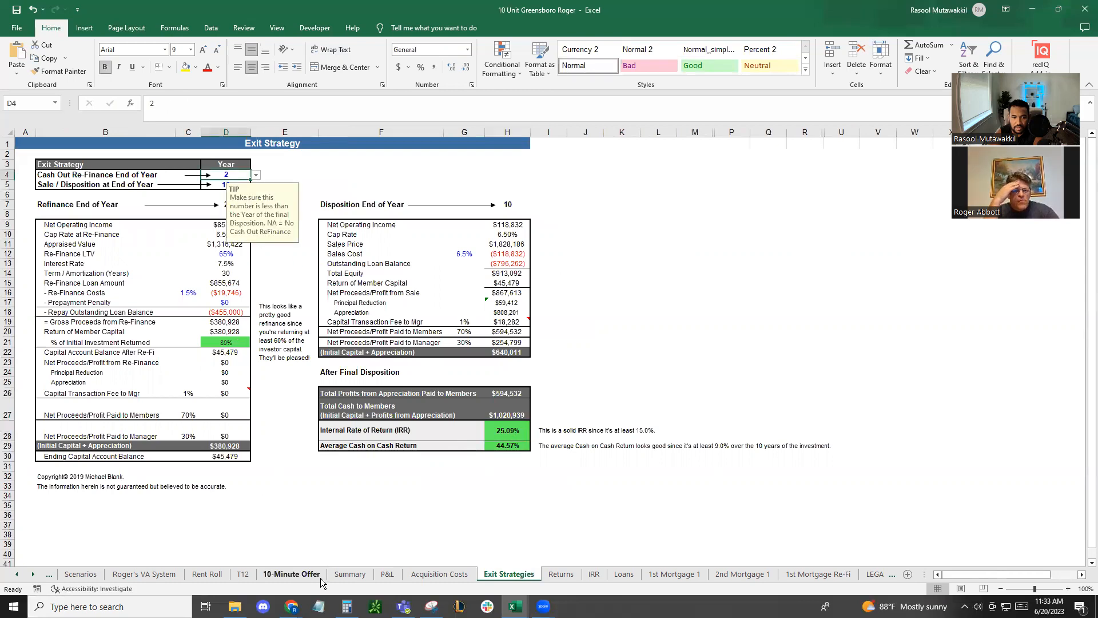
# Review the P&L sheet, the current average rent in AF11 and the T12 total net income in C25 on the Scenarios sheet
pyautogui.click(384, 574)
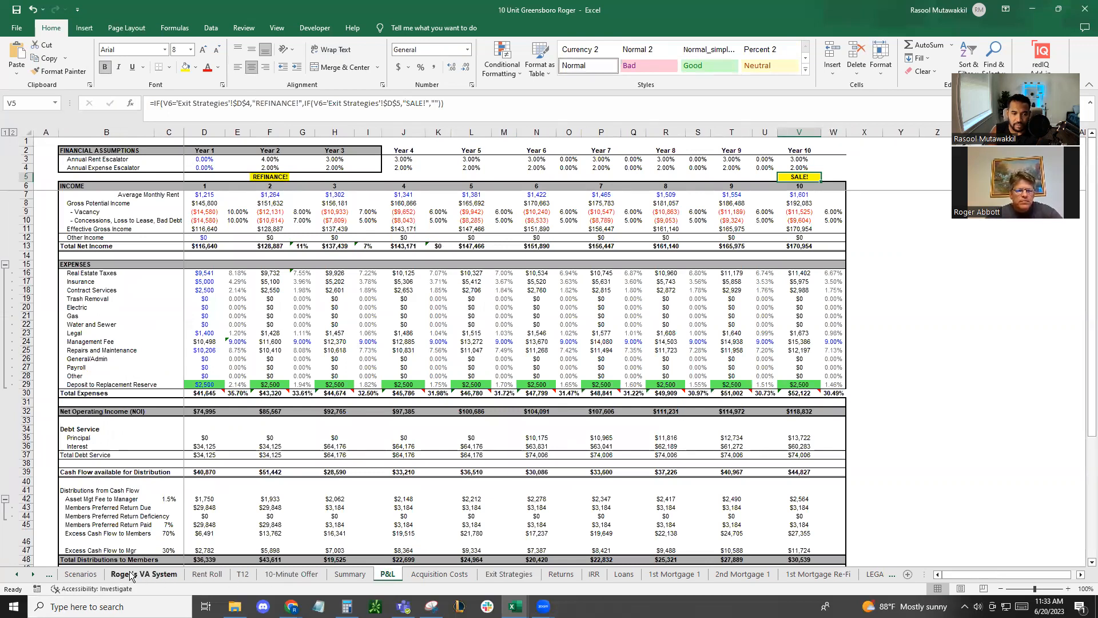
pyautogui.click(80, 574)
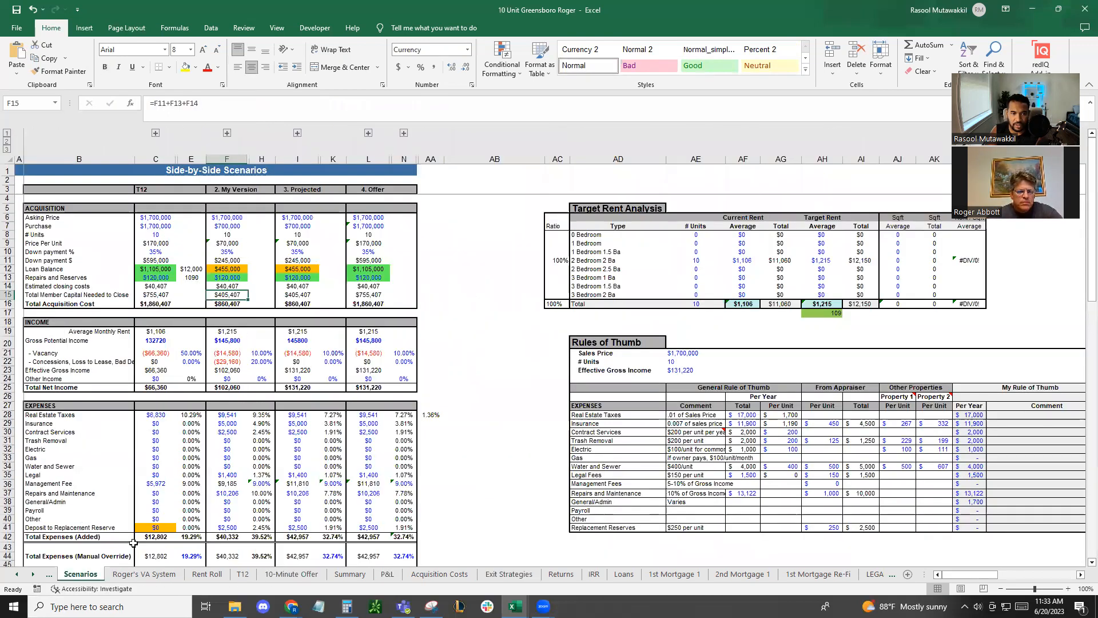
pyautogui.click(746, 260)
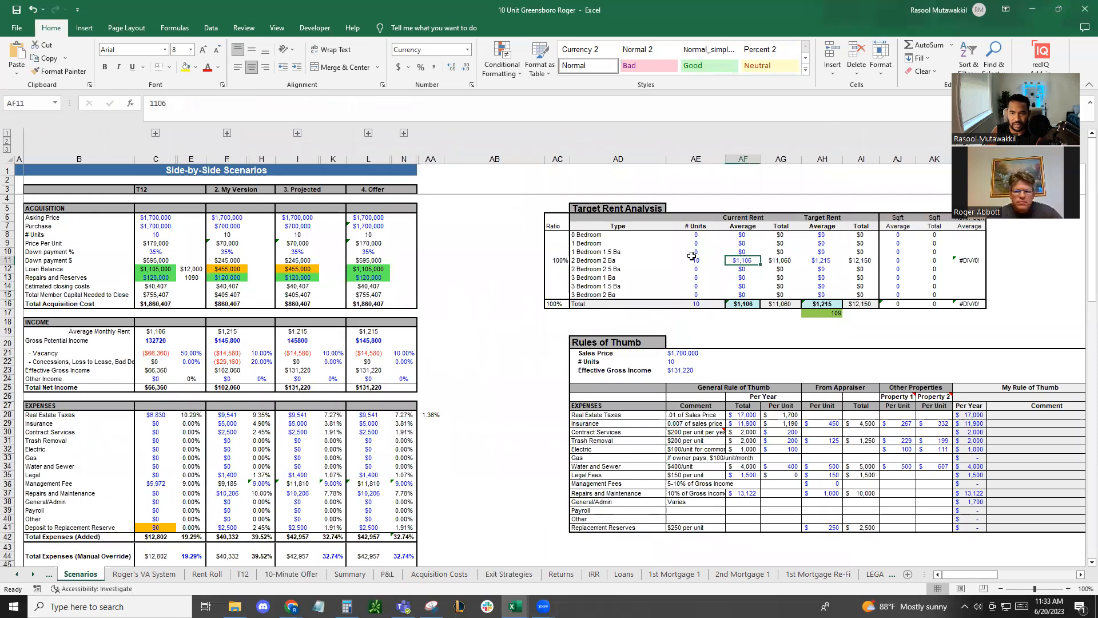
pyautogui.click(154, 386)
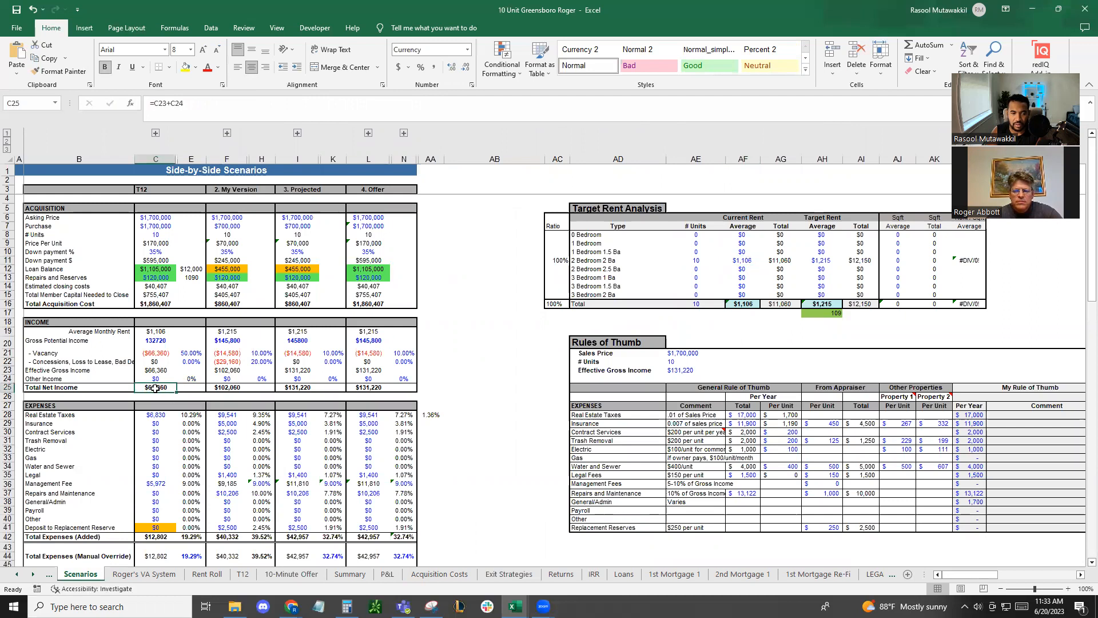
# Populate the Summary sheet with scenario 1 and review its key indicators and investor returns
pyautogui.click(349, 573)
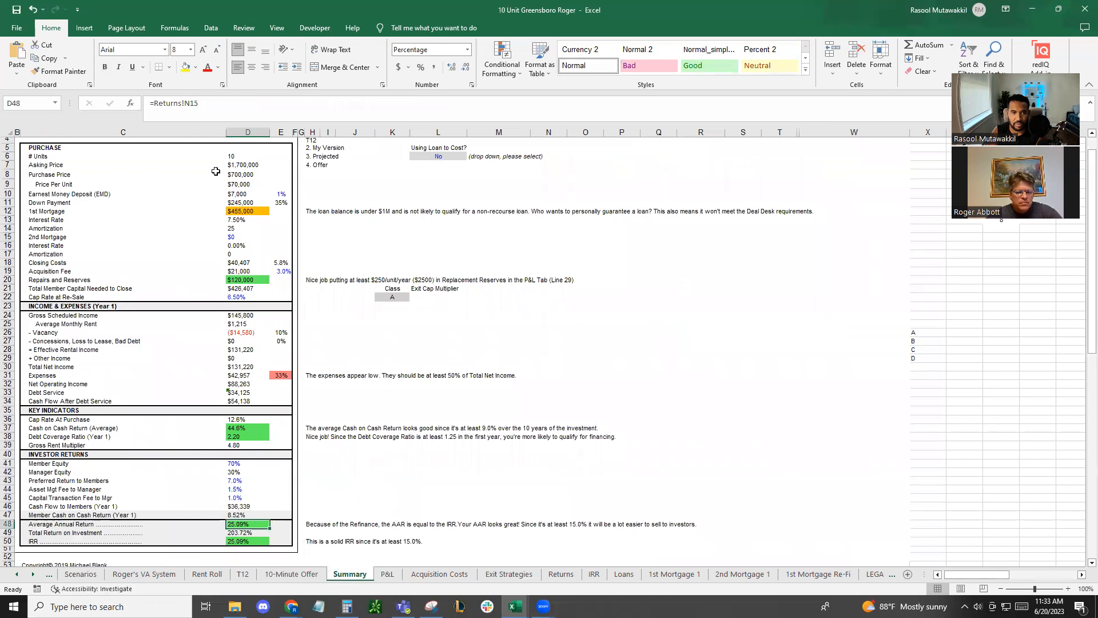
pyautogui.scroll(1, 218, 171)
pyautogui.click(246, 159)
pyautogui.click(273, 160)
pyautogui.click(248, 171)
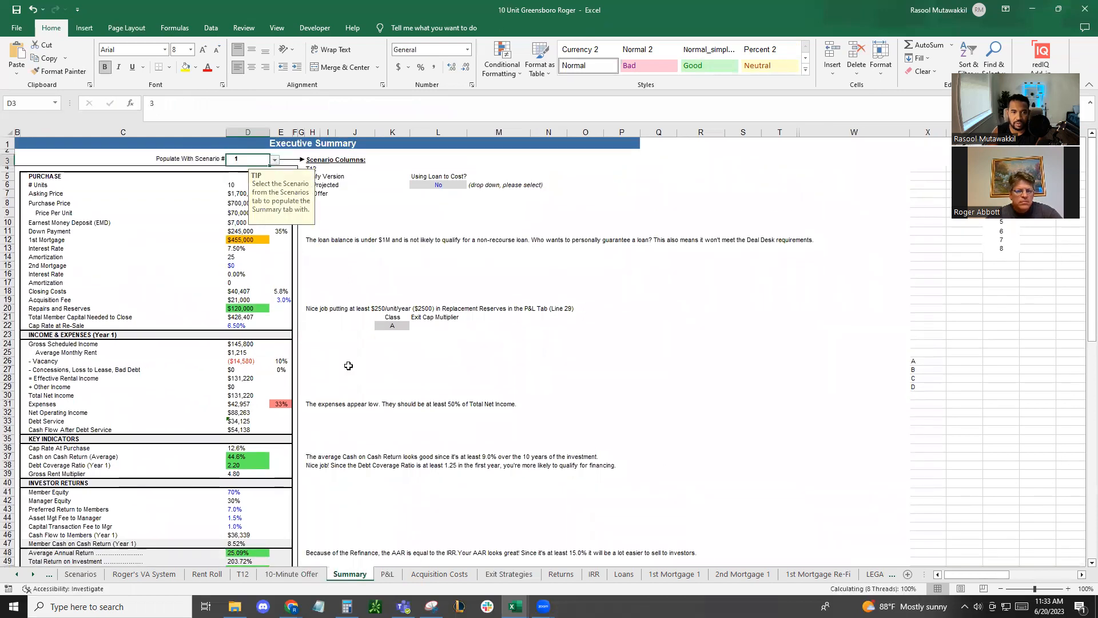
pyautogui.click(438, 429)
pyautogui.scroll(-2, 380, 527)
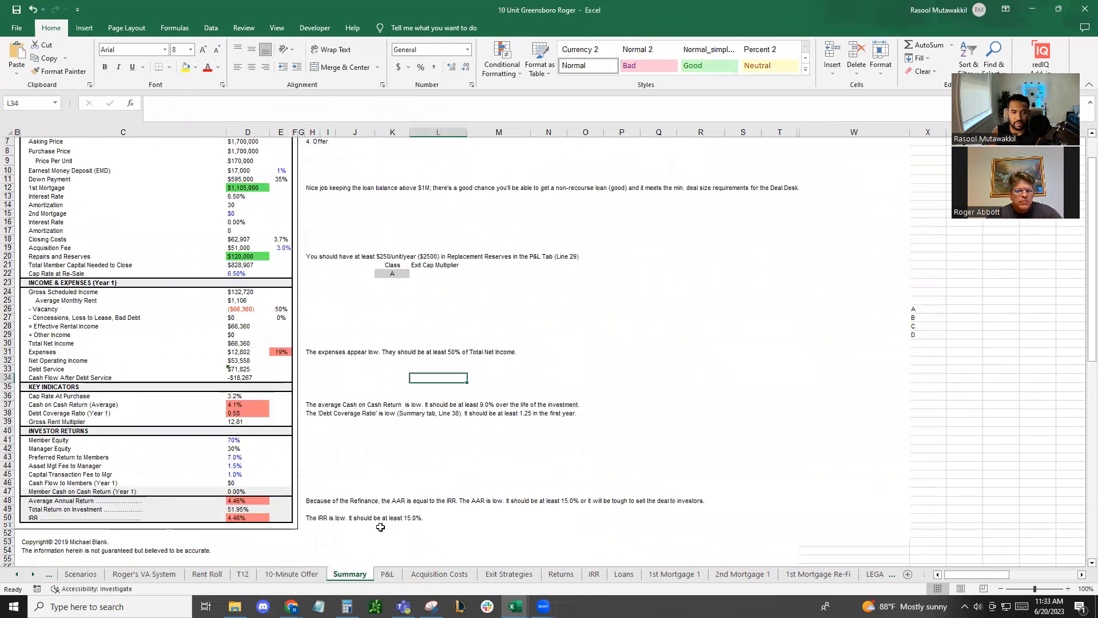
# Check the scenario 1 figures on the P&L sheet and the average annual return on the Summary sheet
pyautogui.click(382, 574)
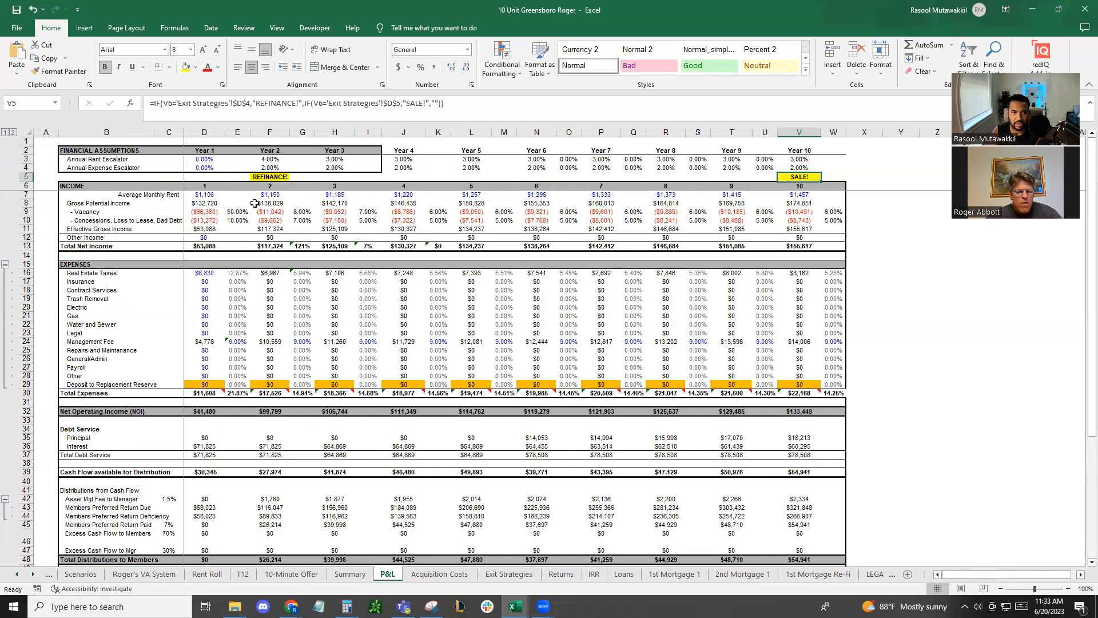
pyautogui.click(345, 574)
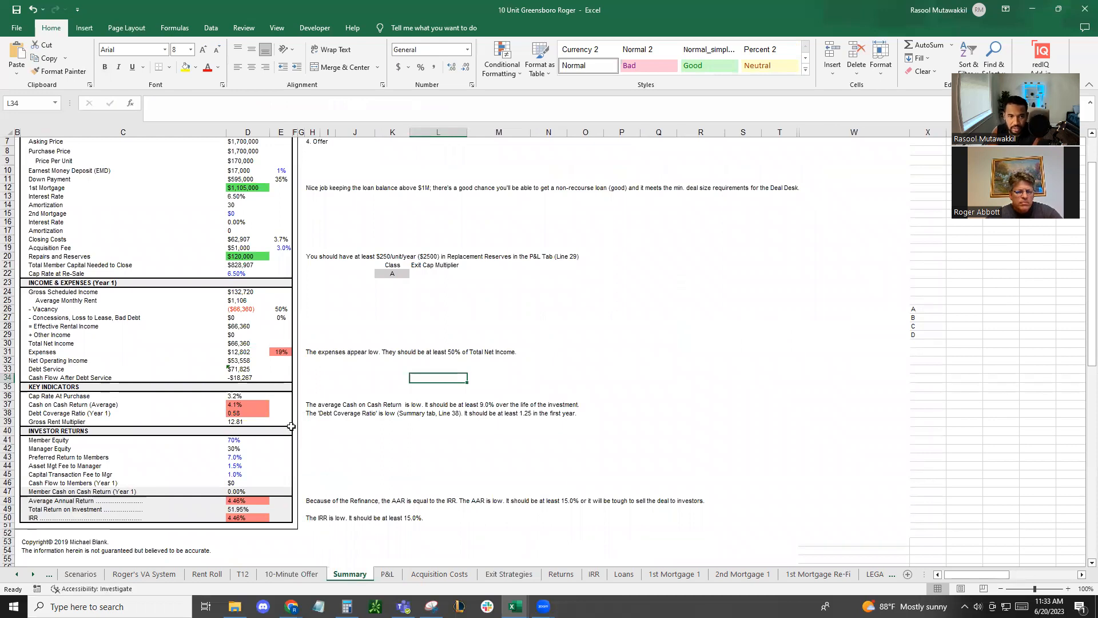
pyautogui.click(242, 499)
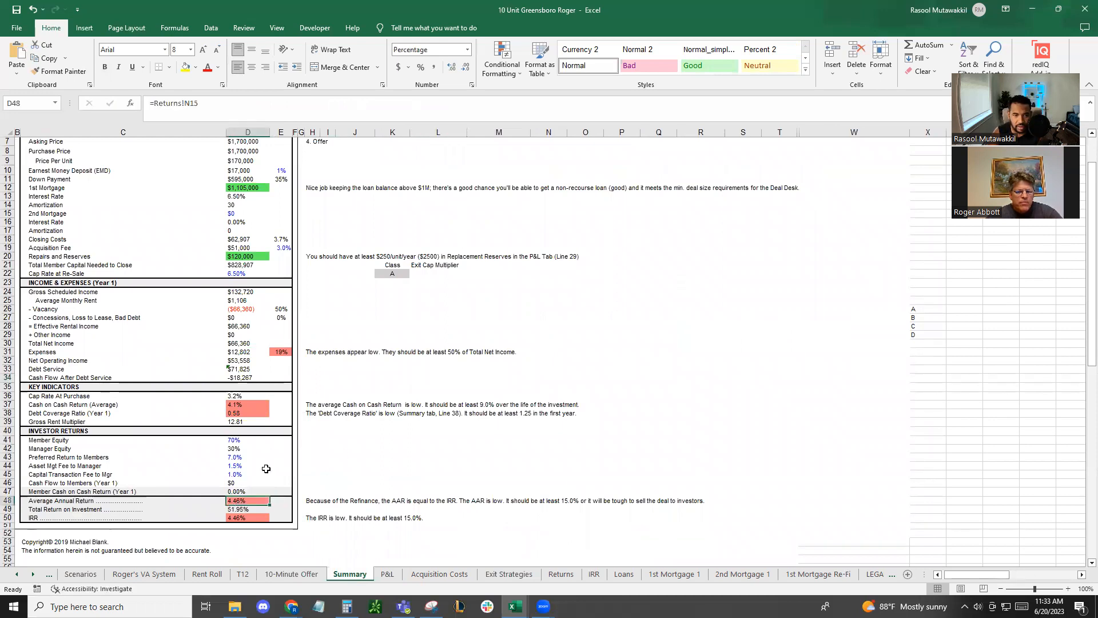
# Examine the T12 cap rate in C55 and the T12 expense items in C28:C41 on the Scenarios sheet
pyautogui.click(81, 573)
pyautogui.scroll(-4, 171, 494)
pyautogui.scroll(-1, 171, 494)
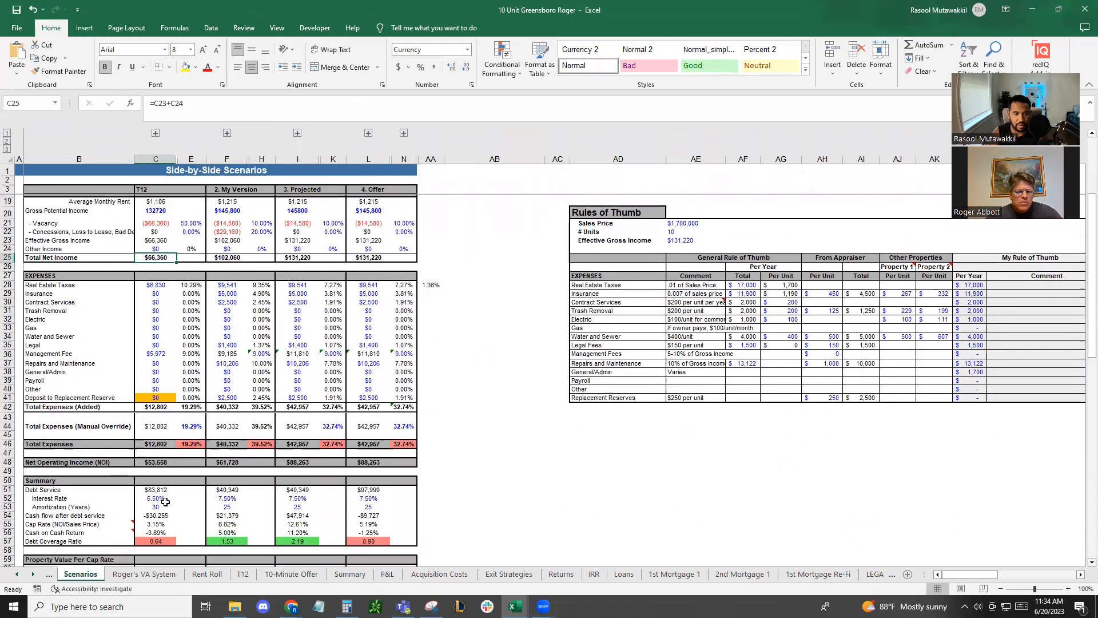
pyautogui.click(164, 521)
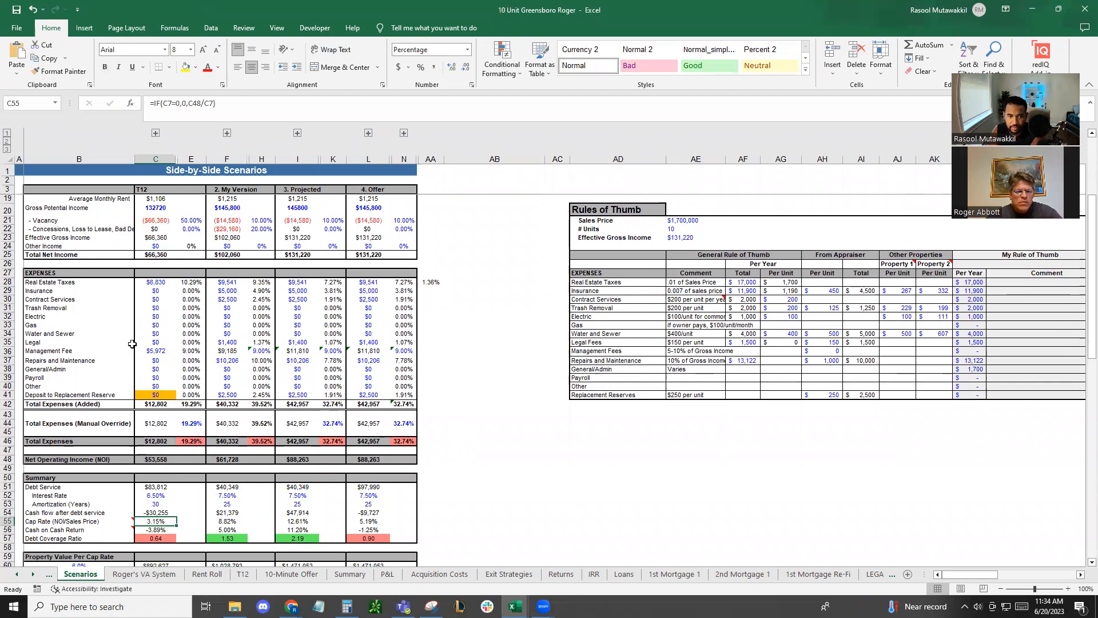
pyautogui.moveTo(158, 281); pyautogui.dragTo(170, 395)
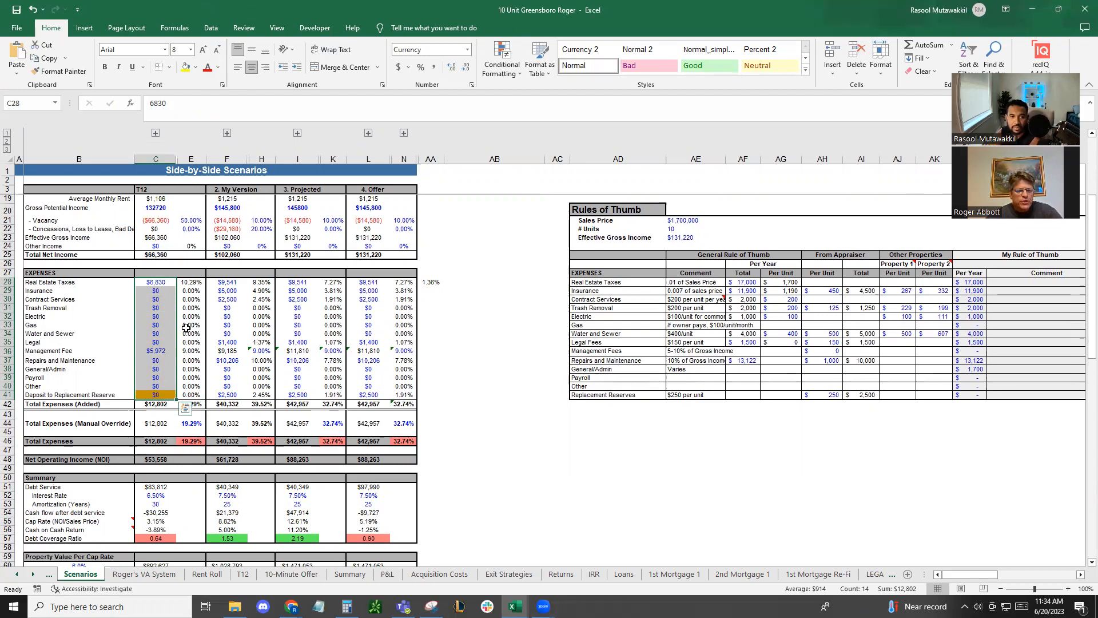
# Enter the T12 trash removal expense in C31 as =200*10
pyautogui.click(158, 307)
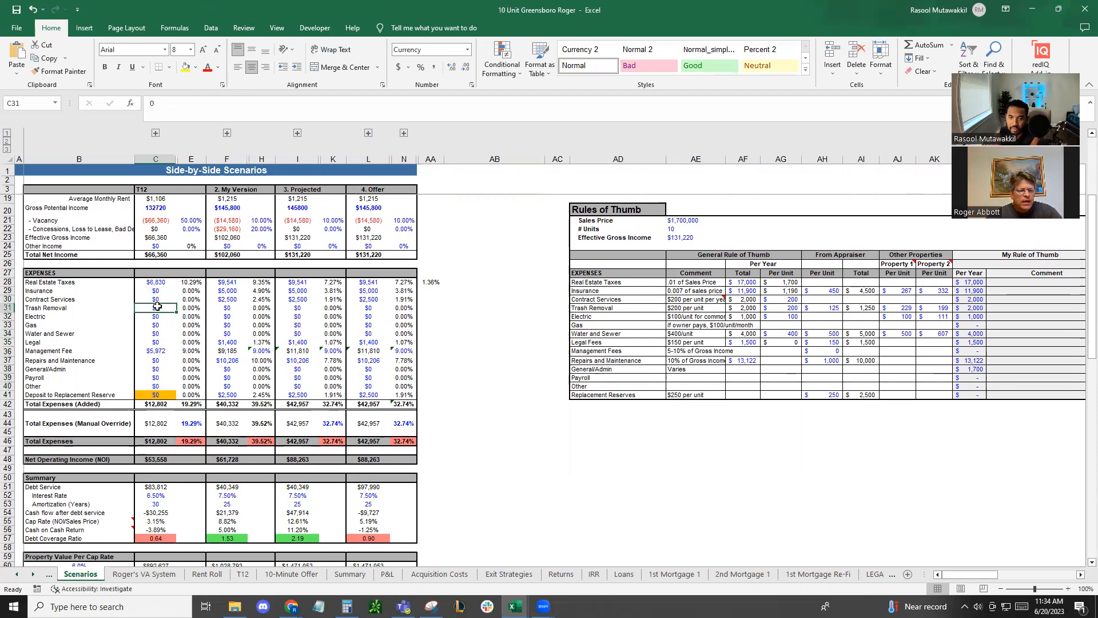
pyautogui.write('=')
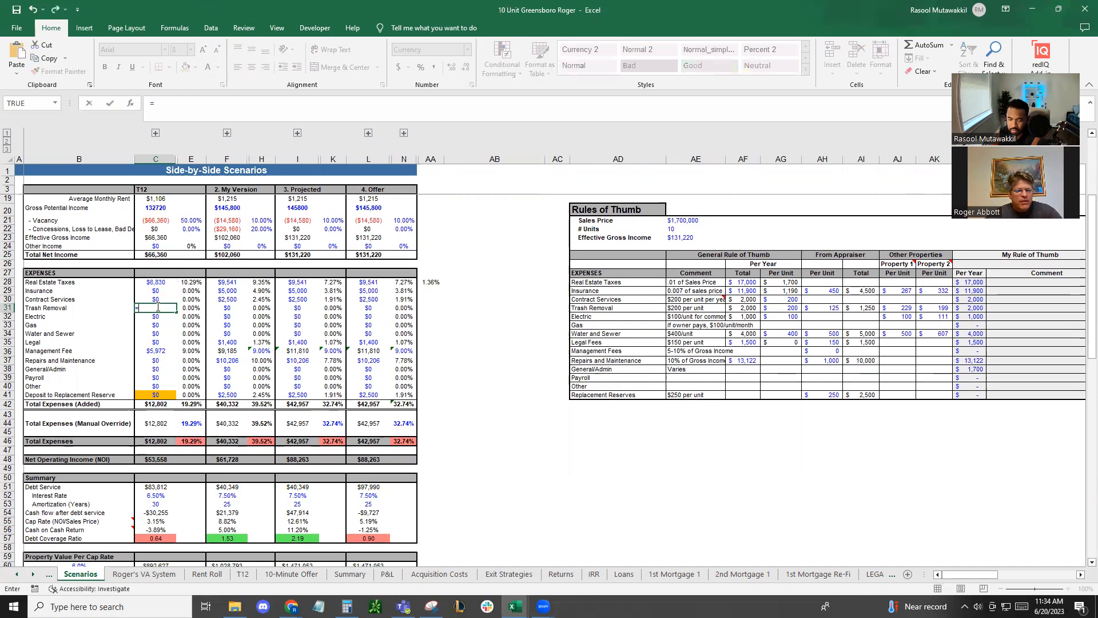
pyautogui.write('200')
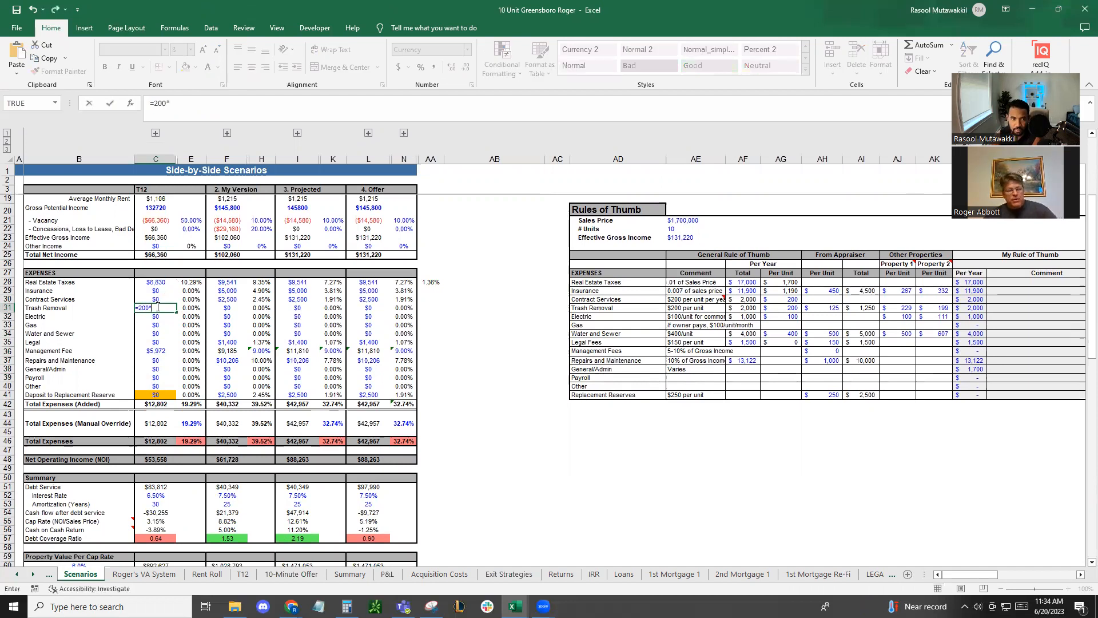
pyautogui.write('*10')
pyautogui.press('Return')
# Set the T12 insurance expense in C29 to $4,000, based on 400 per unit, and check the T12 cap rate
pyautogui.press('Up')
pyautogui.press('Up')
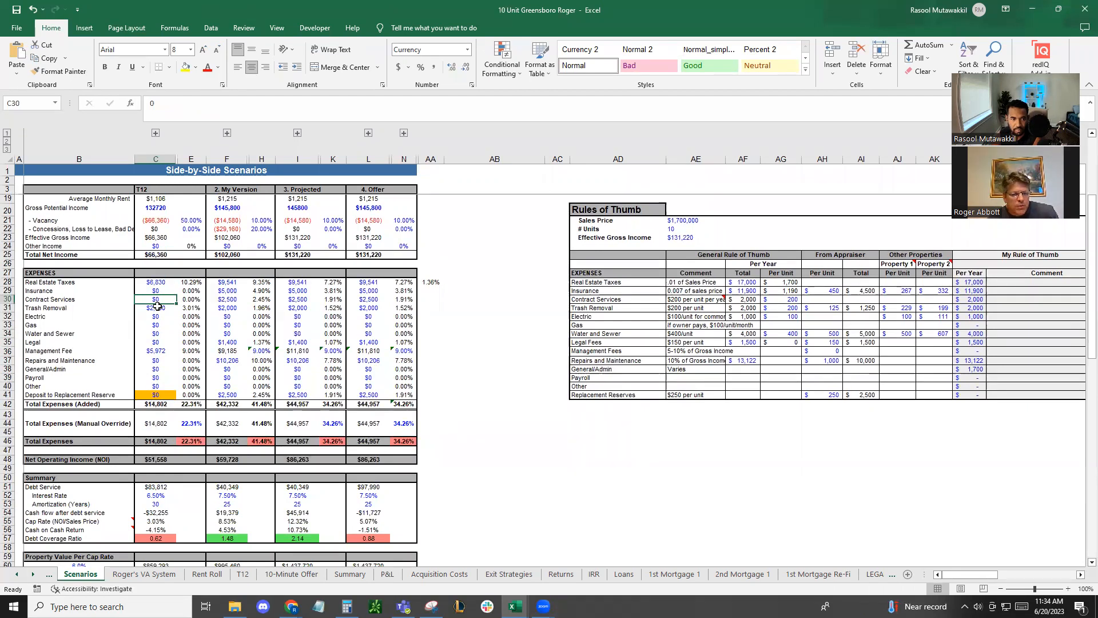
pyautogui.press('Up')
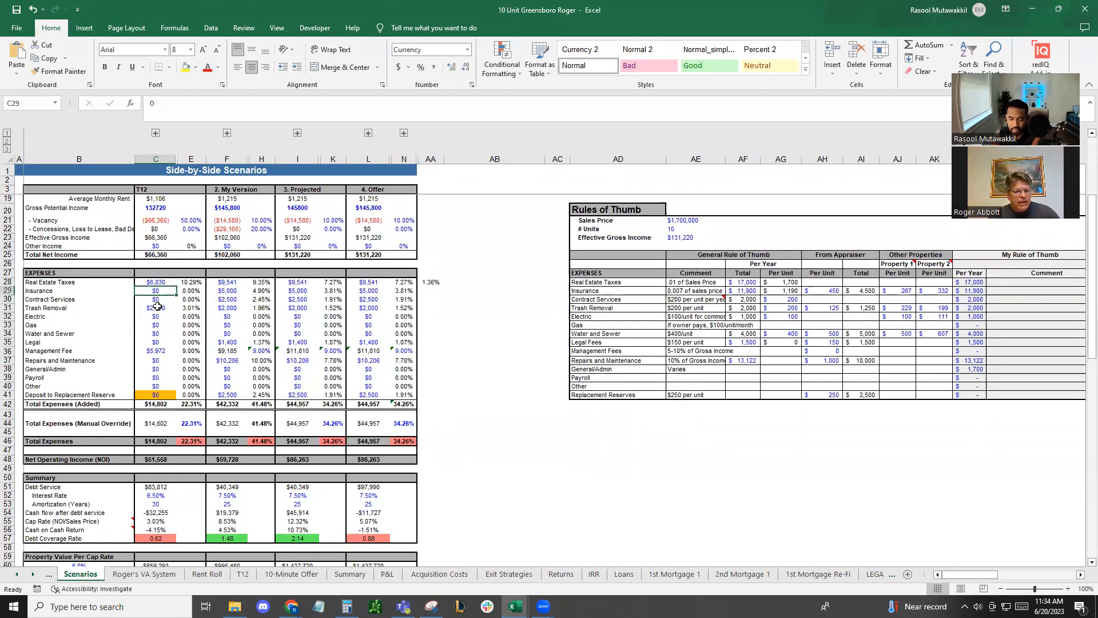
pyautogui.write('=400')
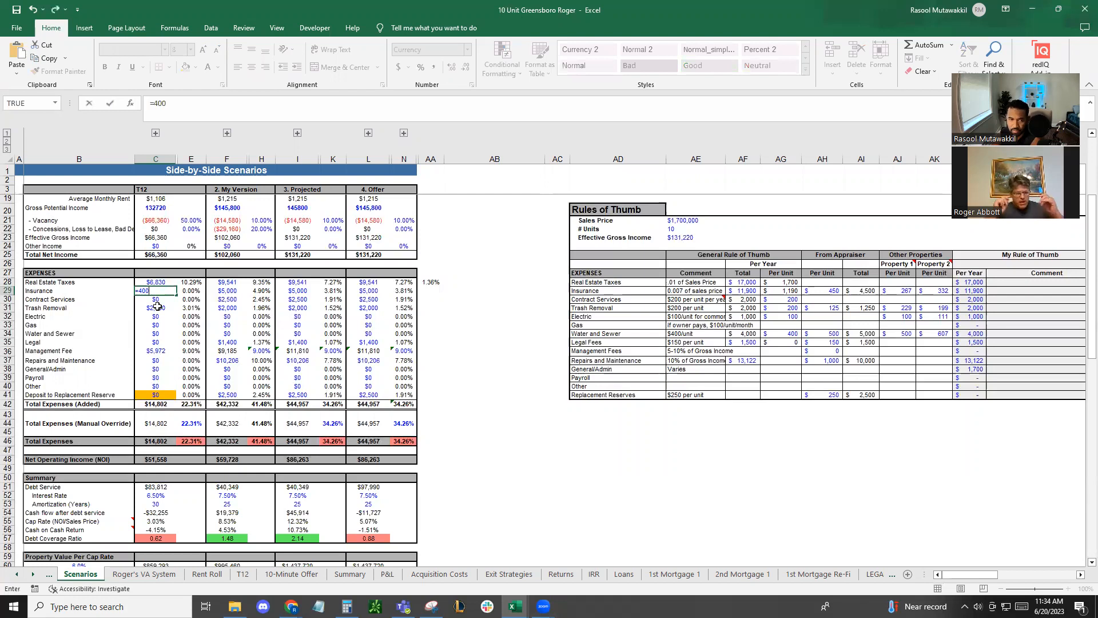
pyautogui.press('Return')
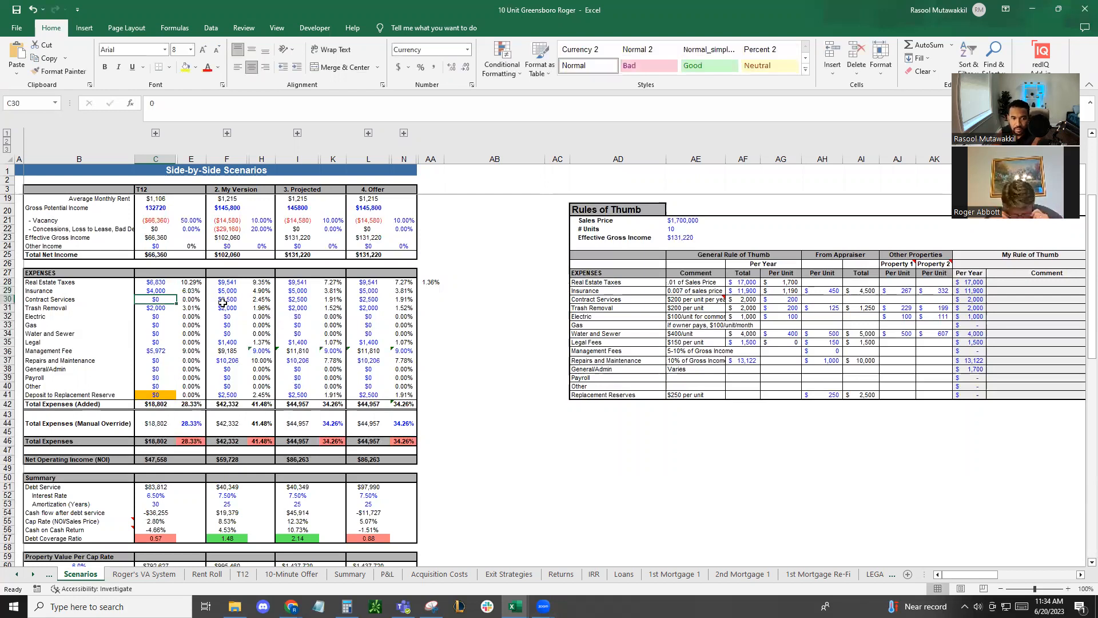
pyautogui.scroll(-2, 222, 304)
pyautogui.click(155, 465)
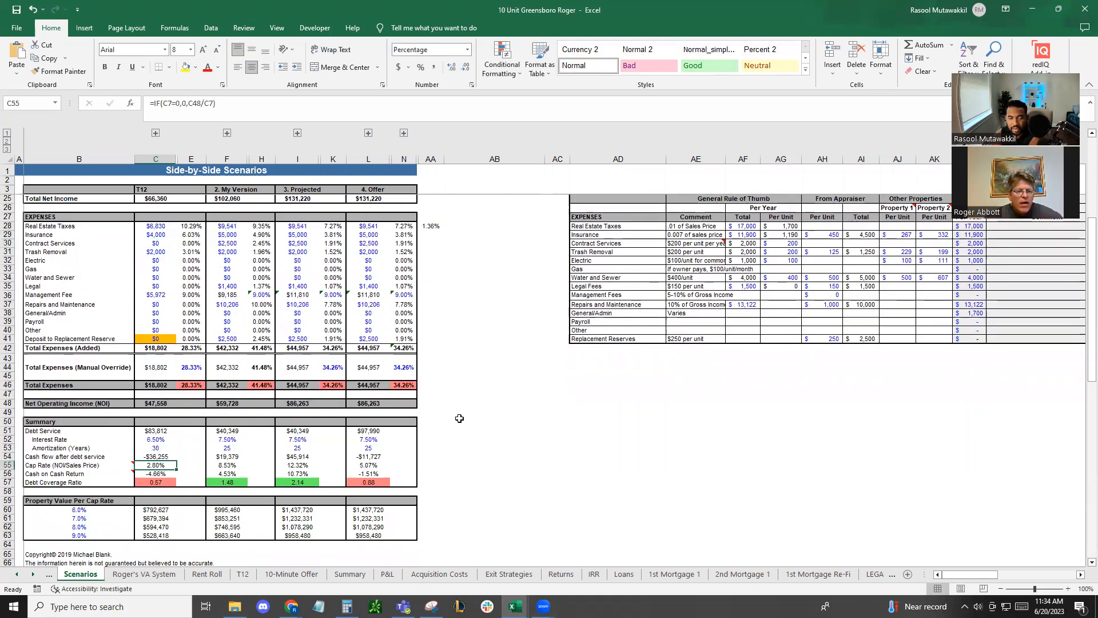
# Set the T12 purchase price in C7 to 700,000 and check the T12 cap rate in C55
pyautogui.scroll(7, 459, 418)
pyautogui.click(158, 231)
pyautogui.click(164, 227)
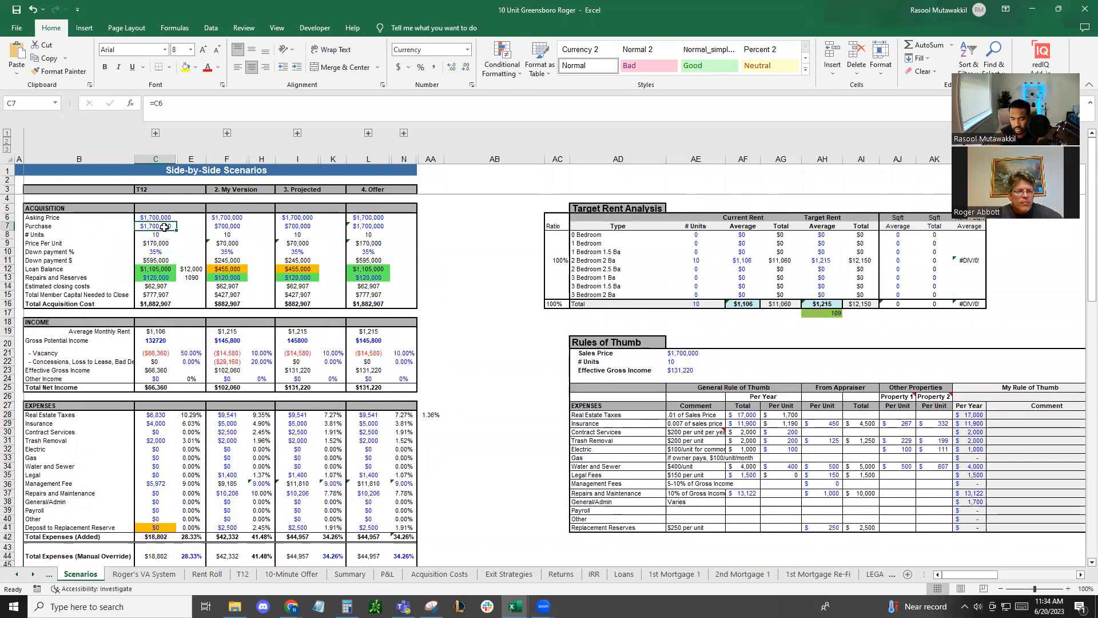
pyautogui.write('700000')
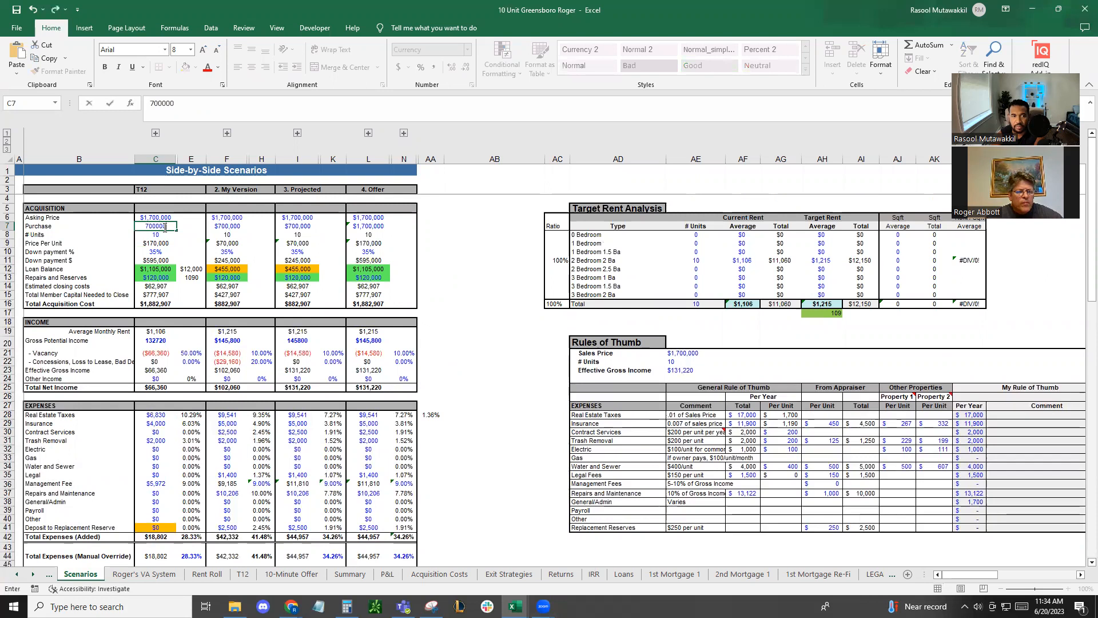
pyautogui.press('Return')
pyautogui.scroll(-3, 237, 317)
pyautogui.scroll(-2, 236, 317)
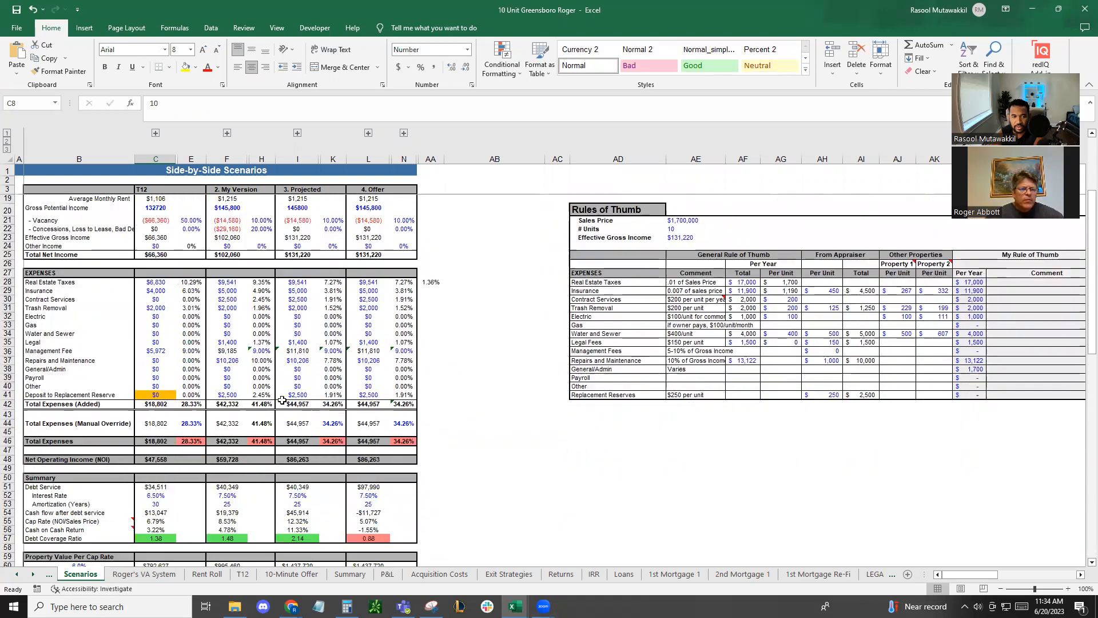
pyautogui.click(165, 522)
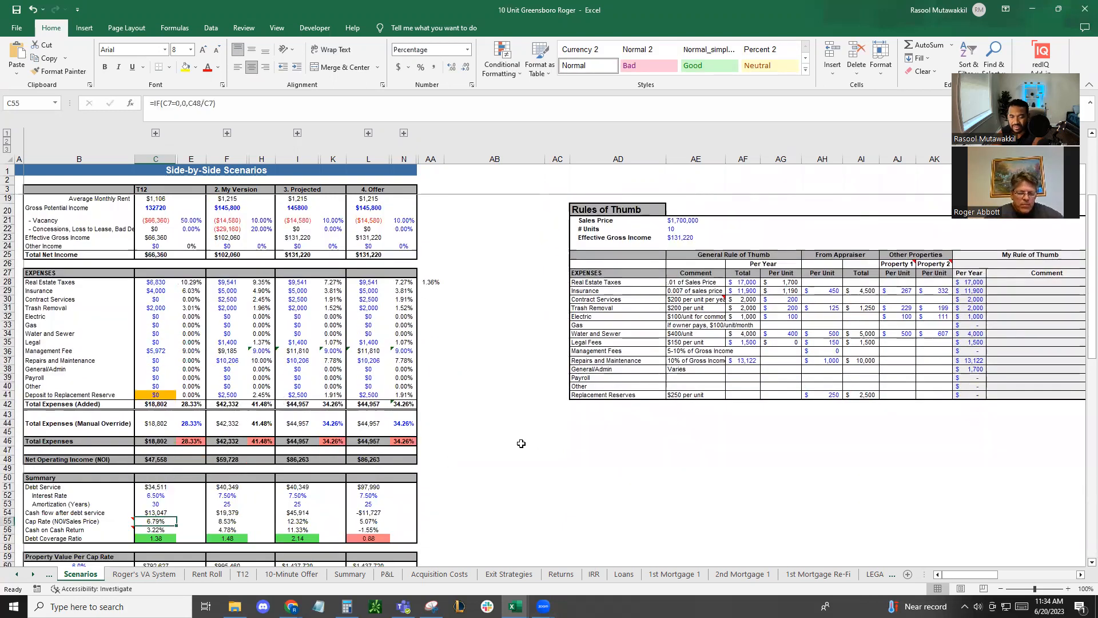
# Set the T12 down payment percentage in C10 to 10%
pyautogui.scroll(5, 507, 453)
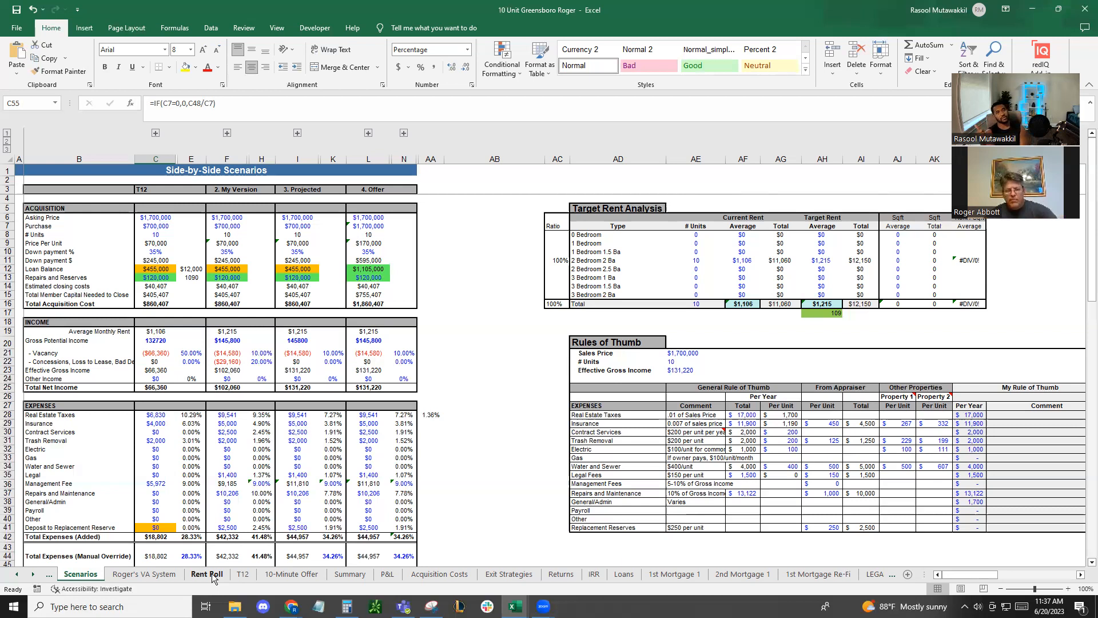
pyautogui.click(153, 250)
pyautogui.write('10')
pyautogui.press('Return')
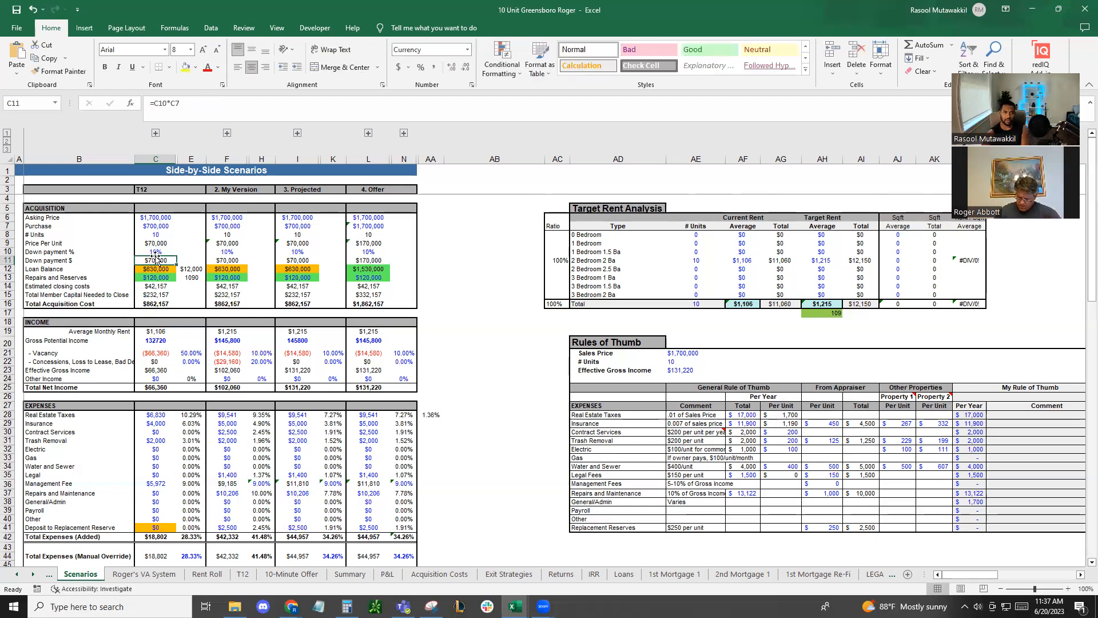
# Review the first mortgage terms, the Scenarios debt service and the Year 1 principal and interest on the P&L sheet
pyautogui.click(674, 574)
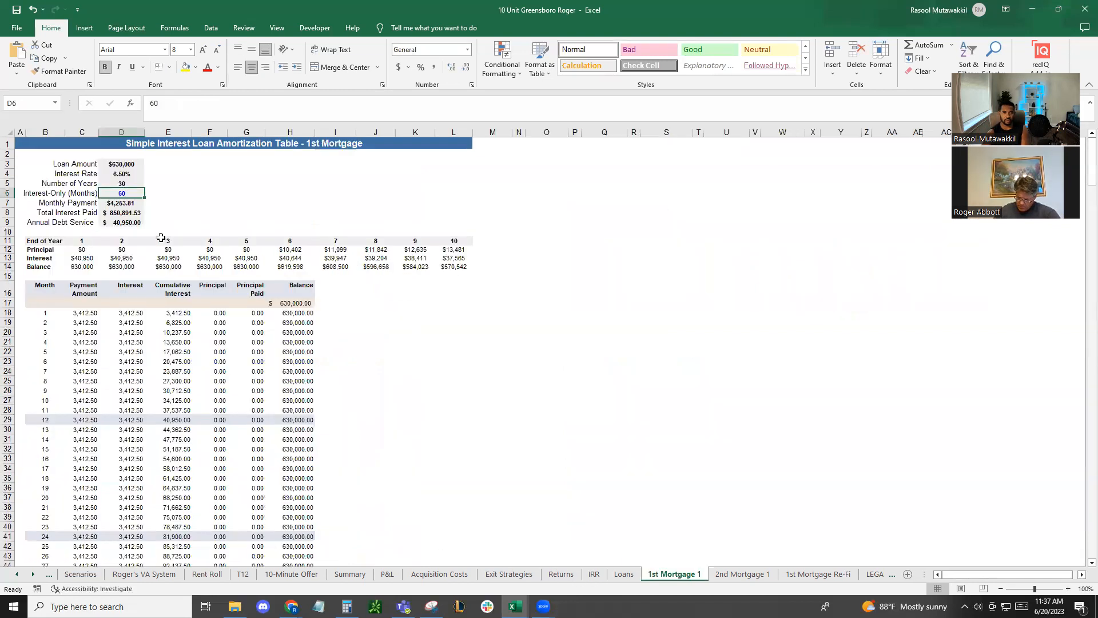
pyautogui.click(80, 574)
pyautogui.scroll(-2, 289, 445)
pyautogui.scroll(-4, 197, 475)
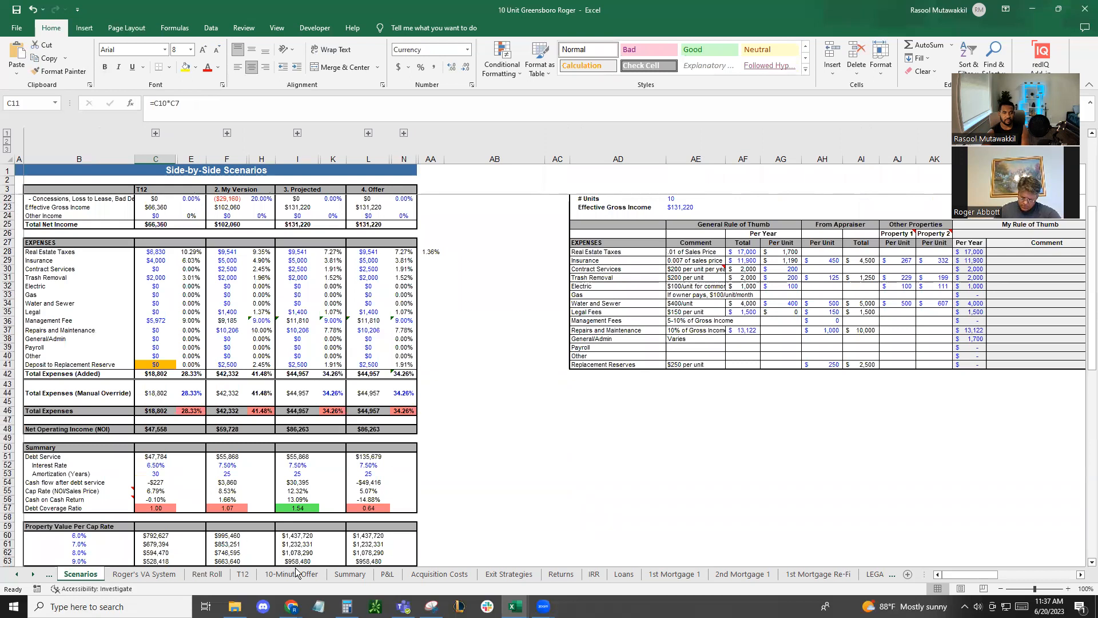
pyautogui.click(394, 574)
pyautogui.click(201, 438)
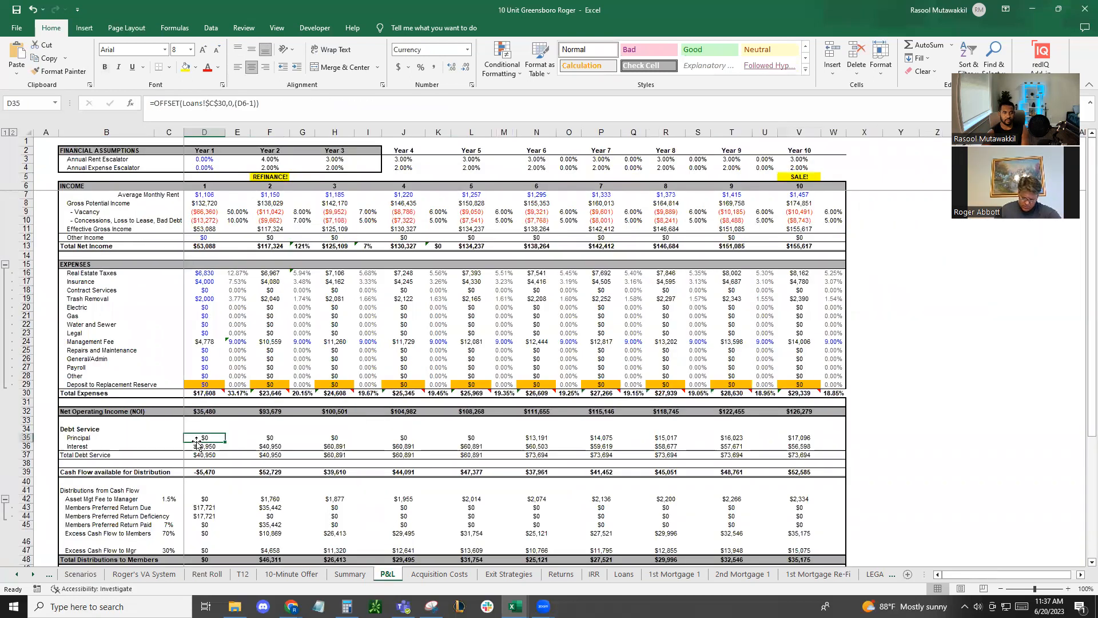
pyautogui.click(215, 446)
pyautogui.click(246, 445)
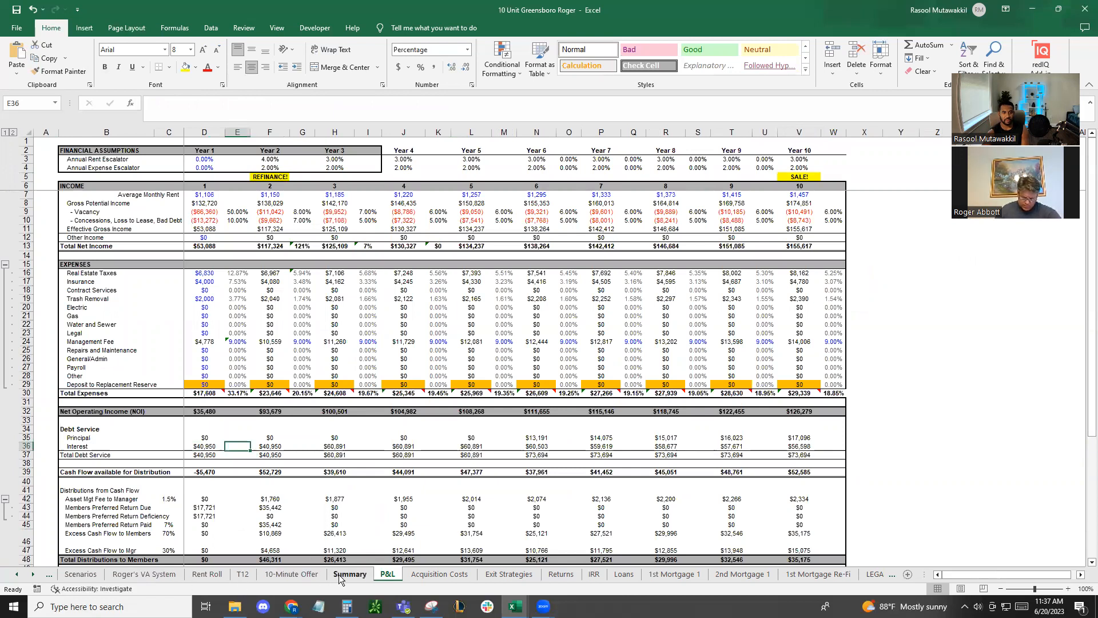
# Set the T12 interest rate in C52 on the Scenarios sheet to 7%
pyautogui.click(81, 574)
pyautogui.scroll(-1, 307, 480)
pyautogui.click(154, 438)
pyautogui.write('7')
pyautogui.press('Return')
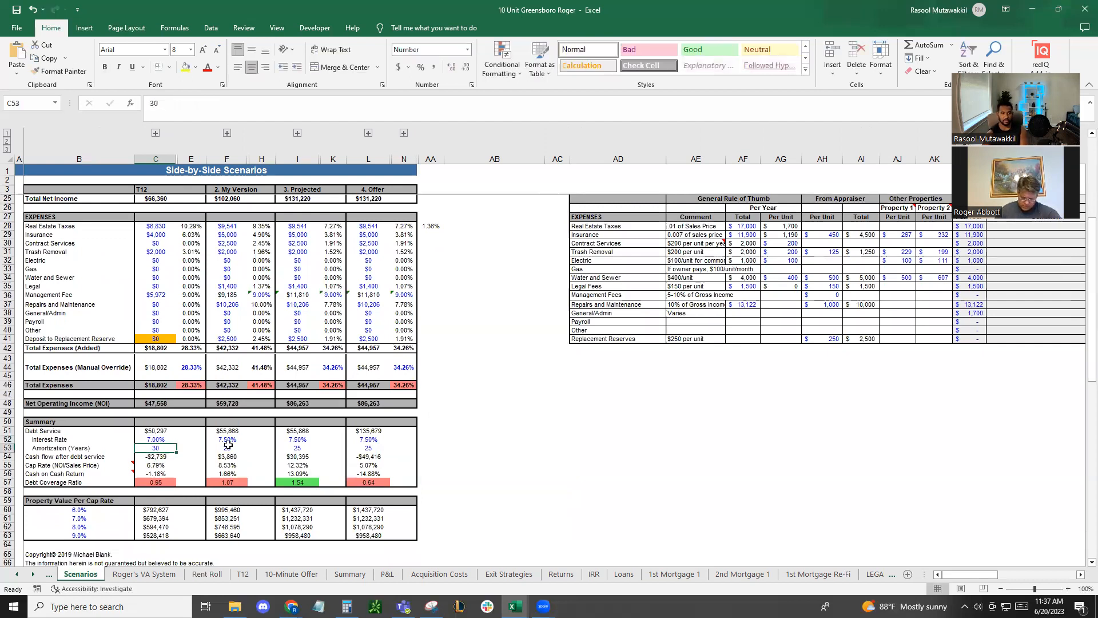
# Link the My Version interest rate in F52 to the T12 rate in C52 and check the interest on the P&L sheet
pyautogui.click(228, 439)
pyautogui.write('=')
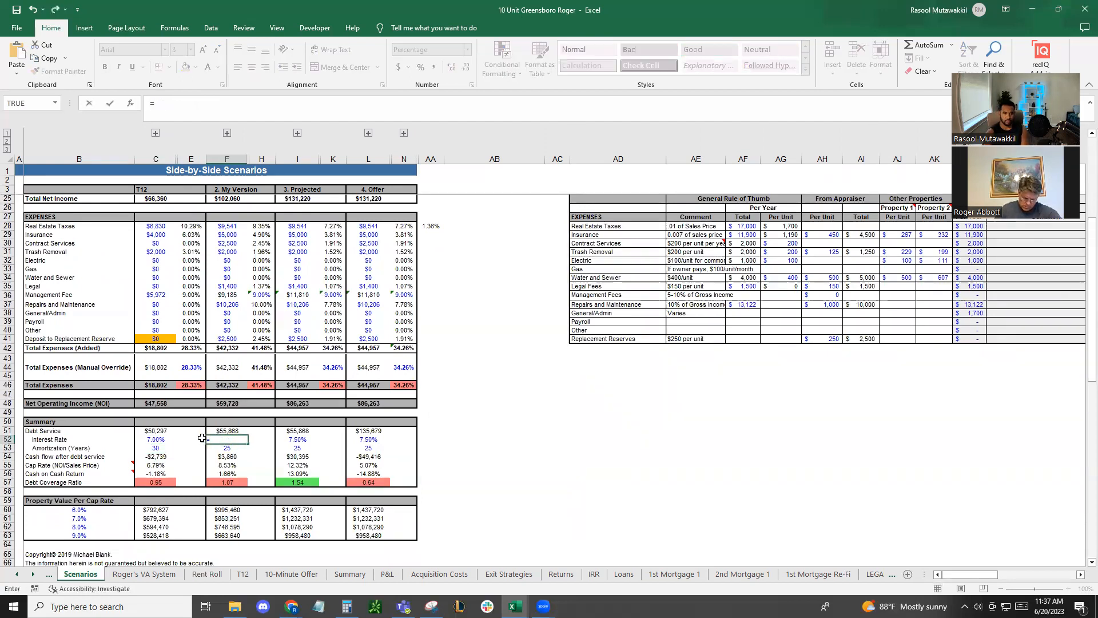
pyautogui.click(164, 439)
pyautogui.press('Return')
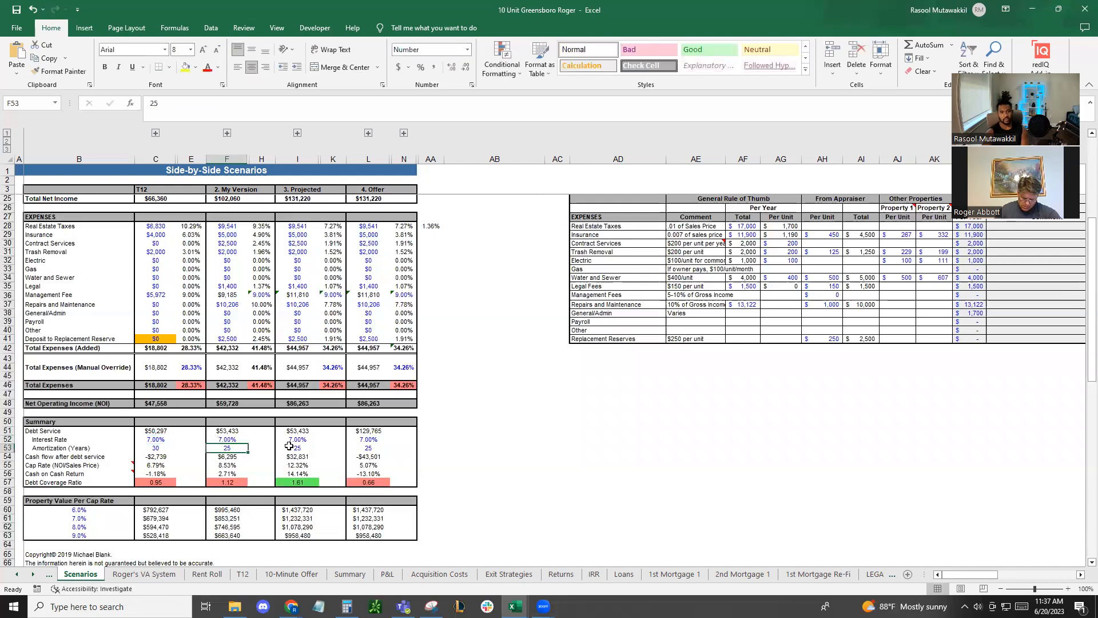
pyautogui.click(387, 574)
pyautogui.click(244, 449)
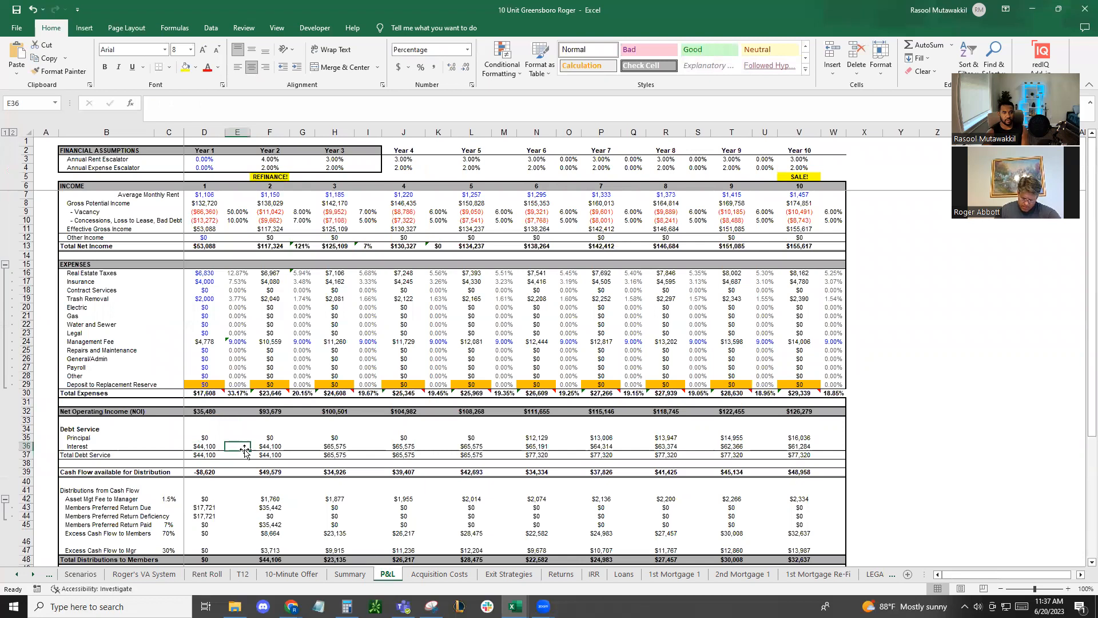
# Enter the formula =D36/12 in E36 beside the Year 1 interest on the P&L sheet
pyautogui.write('=')
pyautogui.click(205, 446)
pyautogui.write('/12')
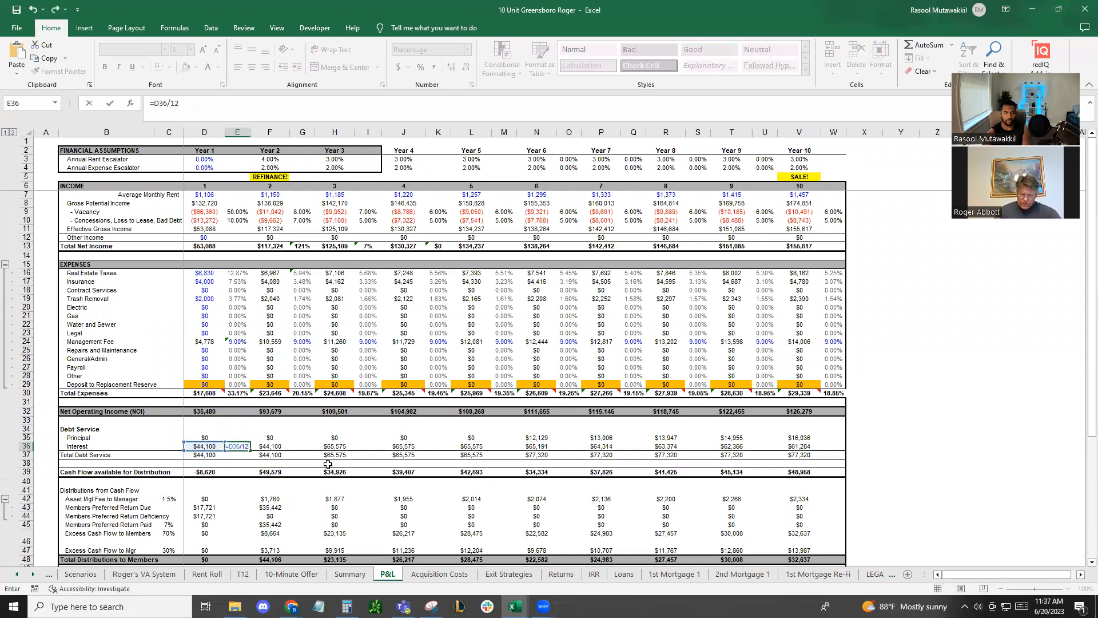
pyautogui.press('Return')
pyautogui.press('Up')
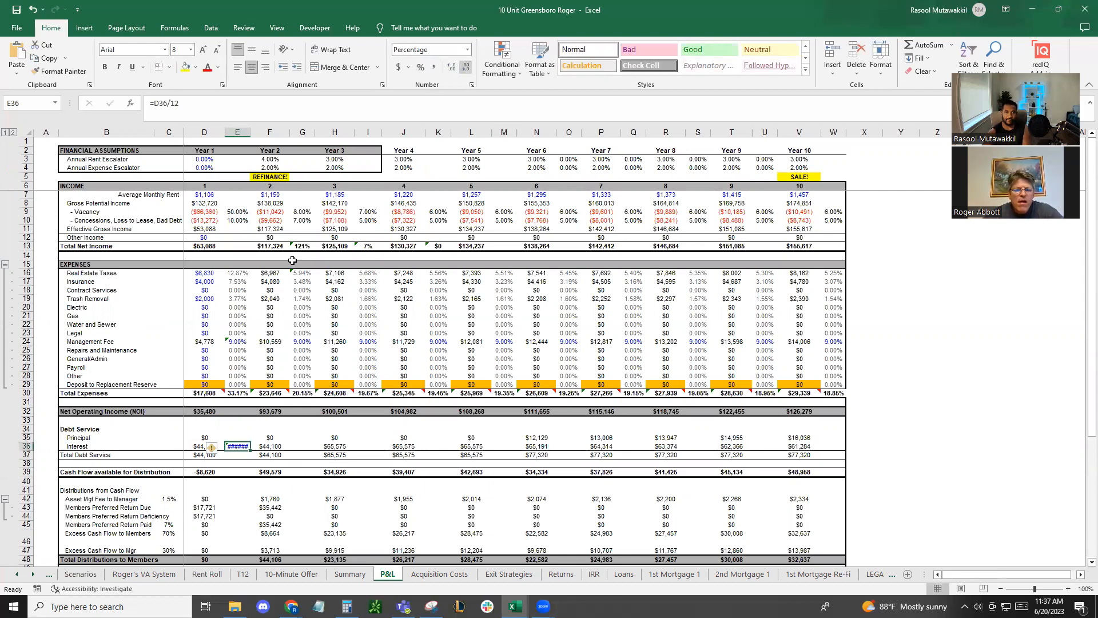
# Widen column E and format E36 as currency with no decimal places
pyautogui.moveTo(250, 132); pyautogui.dragTo(264, 130)
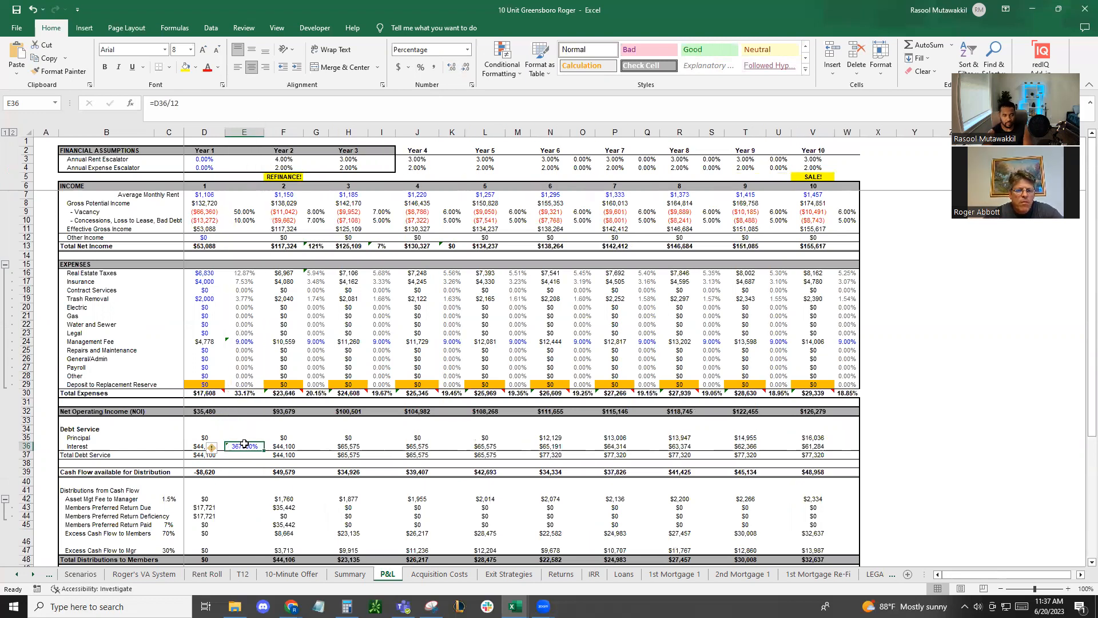
pyautogui.hotkey('ctrl', 'shift', '4')
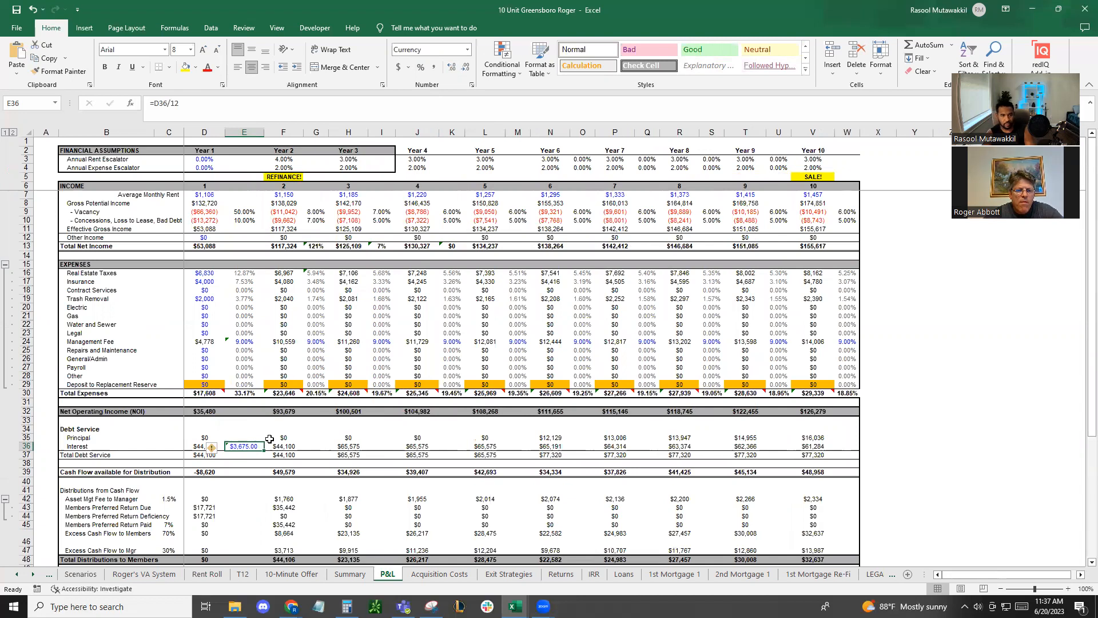
pyautogui.click(461, 68)
pyautogui.click(461, 68)
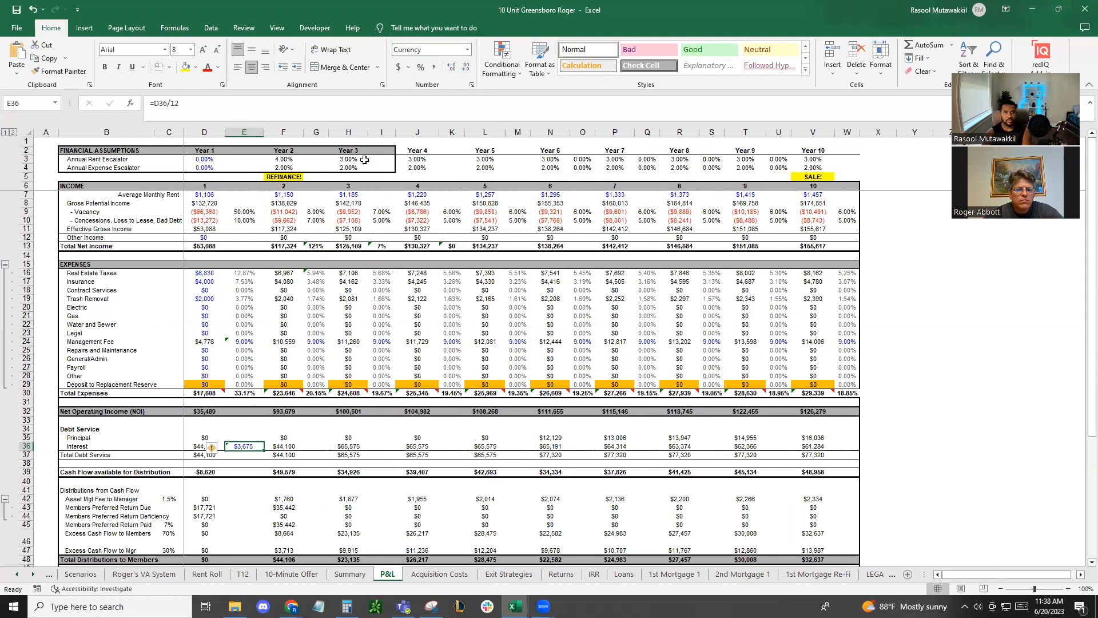
# Check the formula for Year 1 interest, the Summary sheet figures and the T12 loan balance on the Scenarios sheet
pyautogui.click(199, 448)
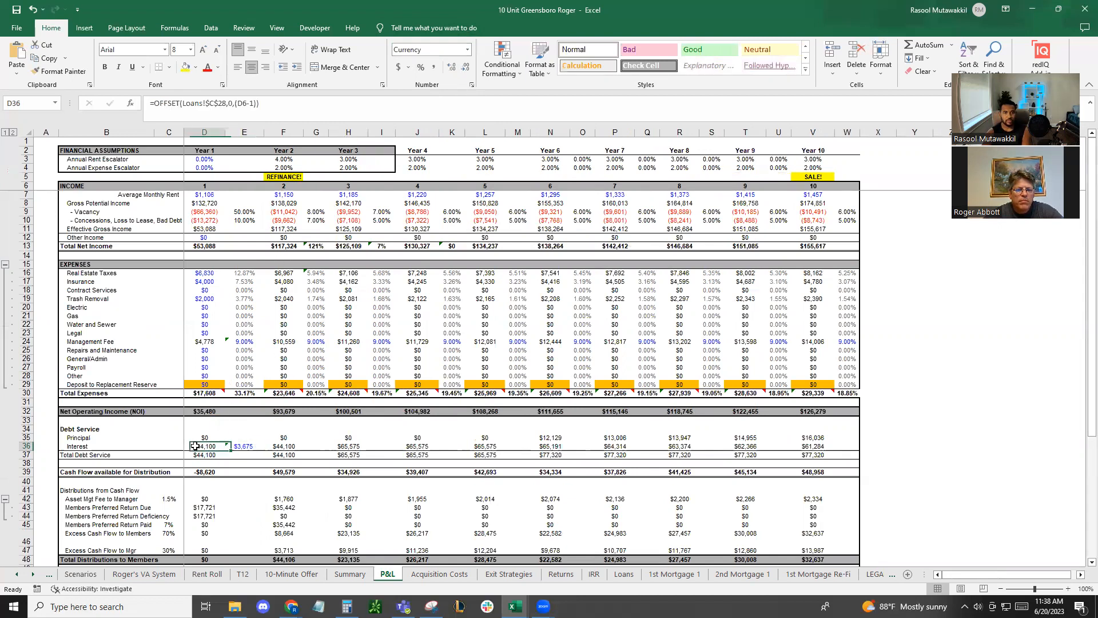
pyautogui.click(349, 575)
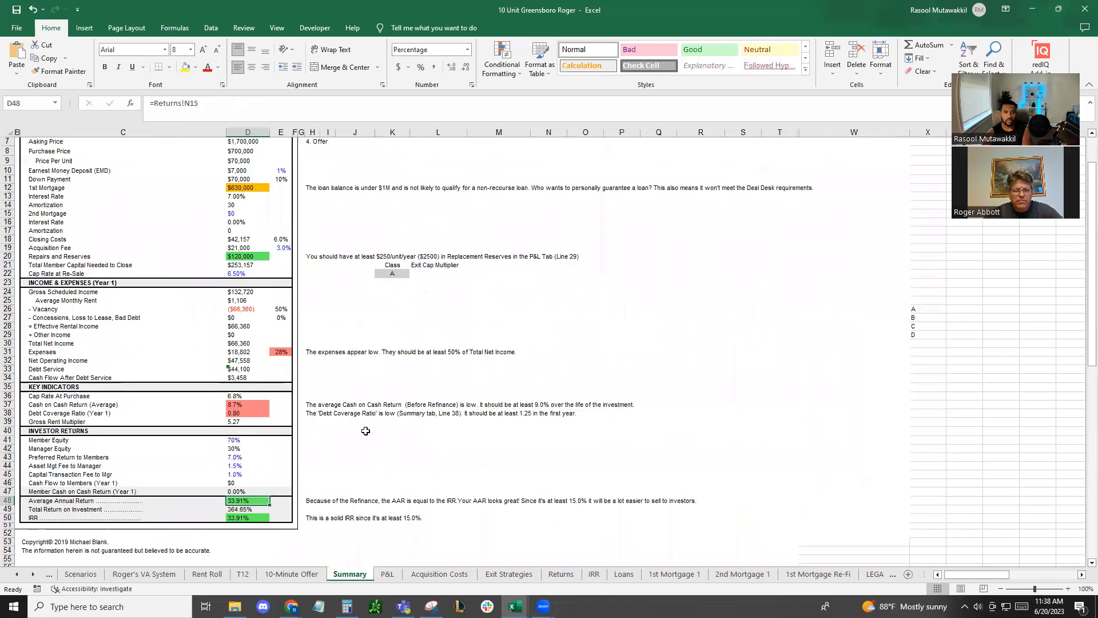
pyautogui.scroll(-1, 380, 431)
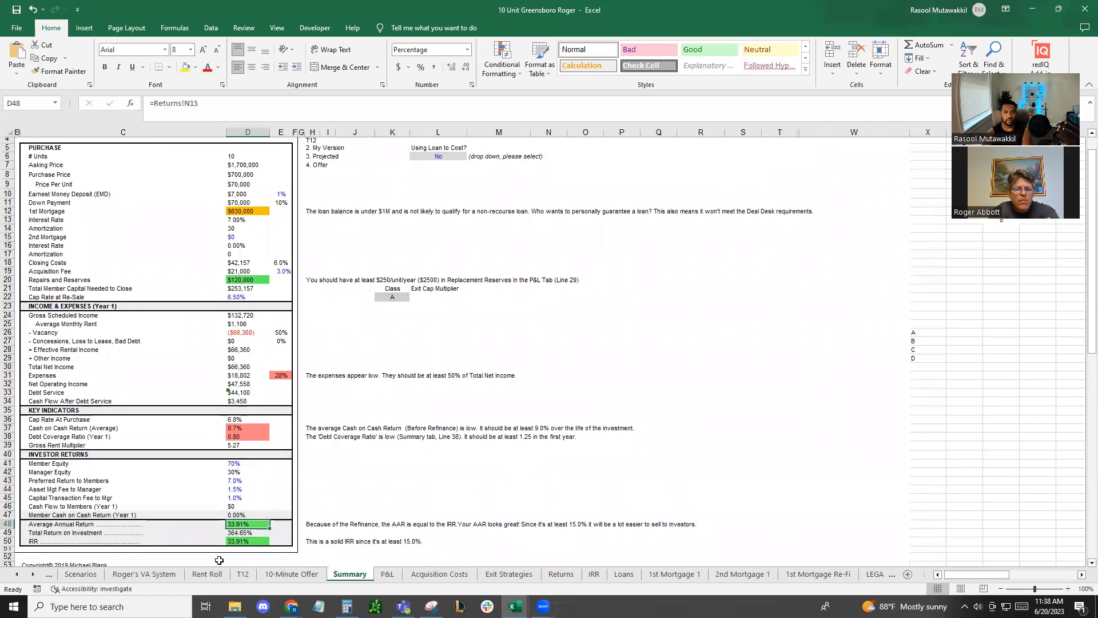
pyautogui.click(80, 574)
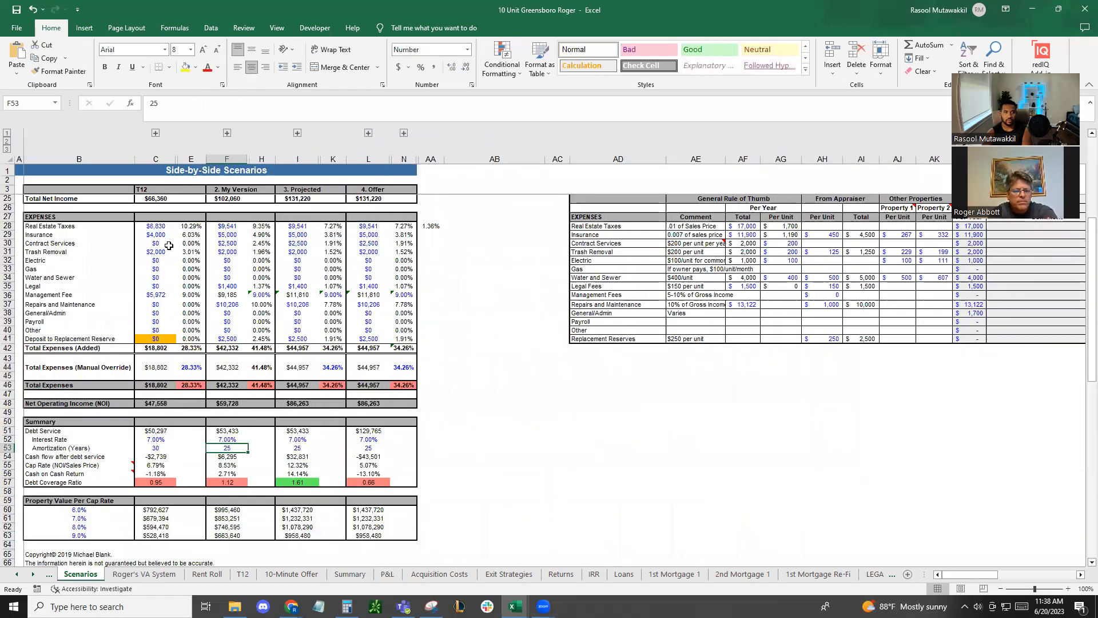
pyautogui.scroll(6, 182, 258)
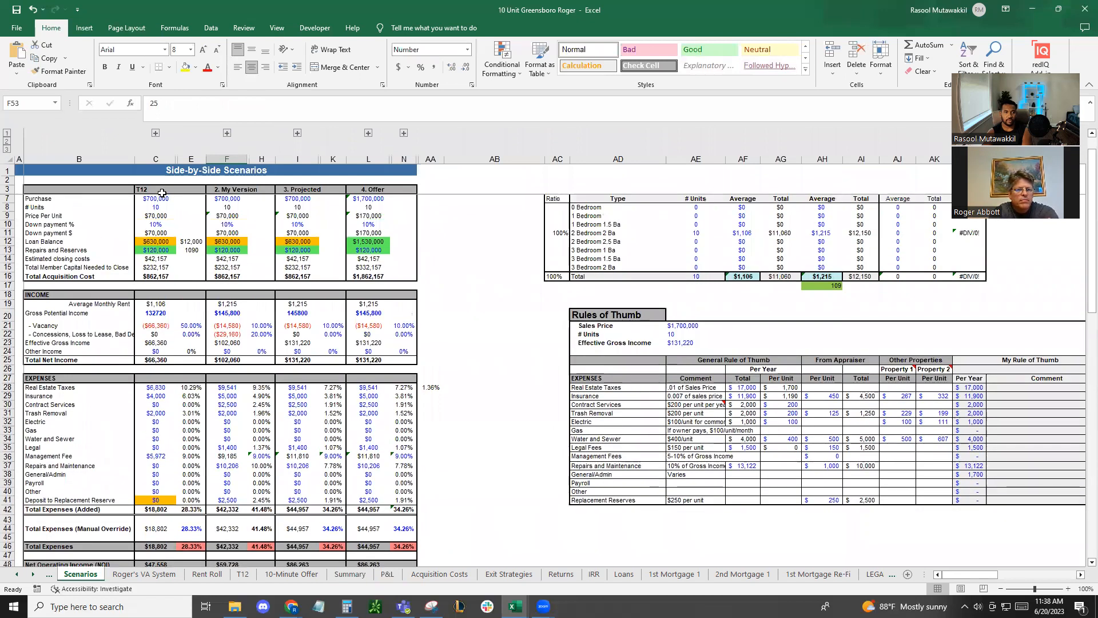
pyautogui.click(161, 241)
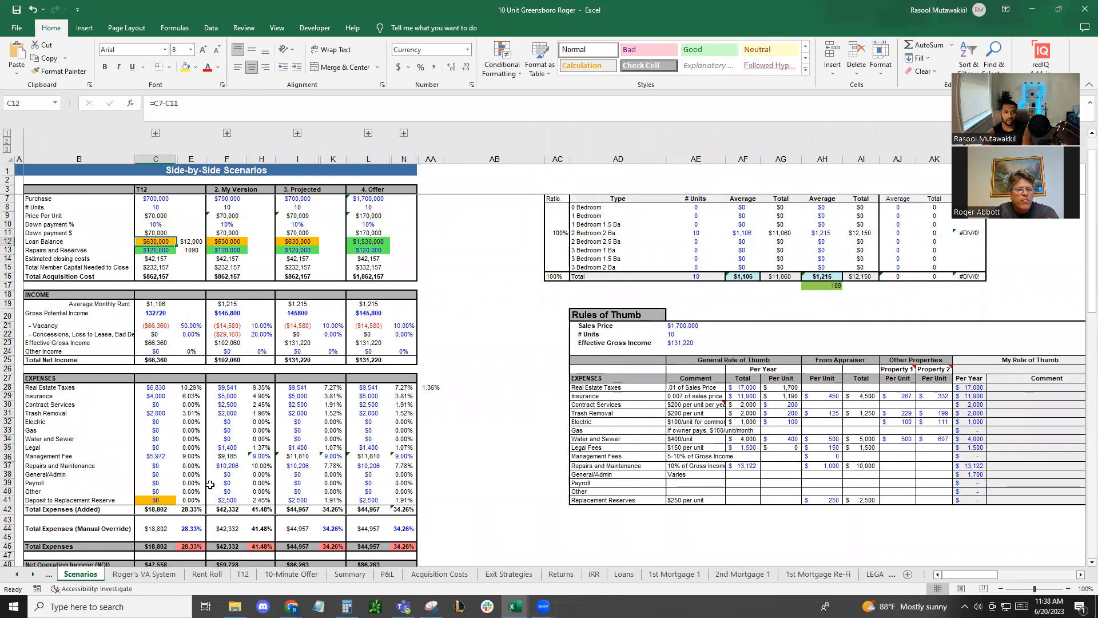
# Switch to Calculator, try multiplying 630,000 by 0.9 and dividing by 100, and clear the calculation
pyautogui.click(347, 607)
pyautogui.write('6300000')
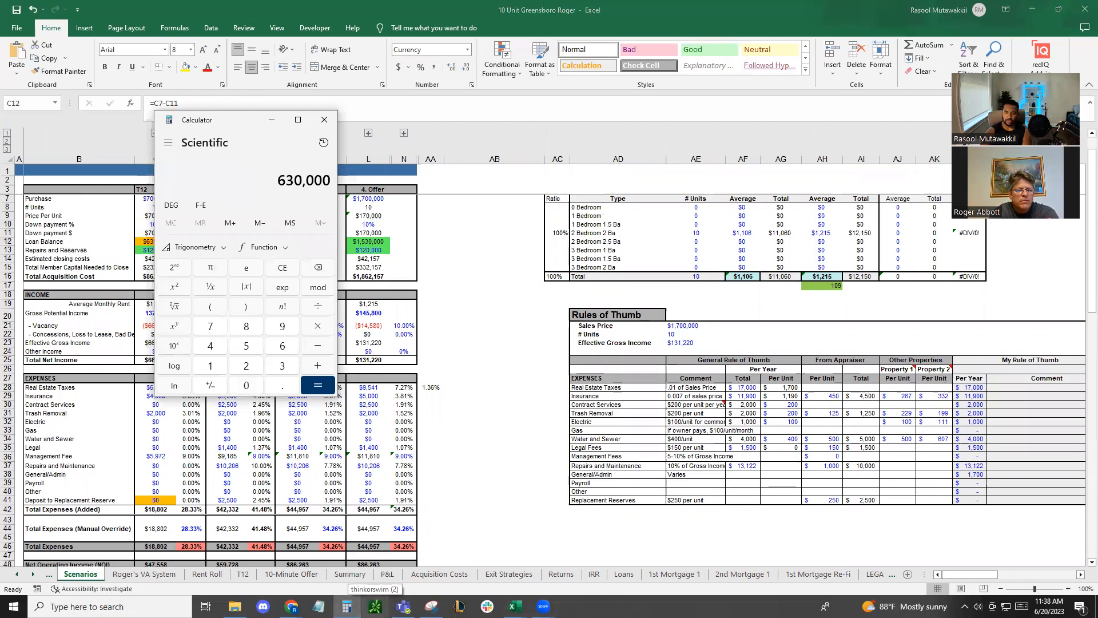
pyautogui.write('*0.9')
pyautogui.press('Return')
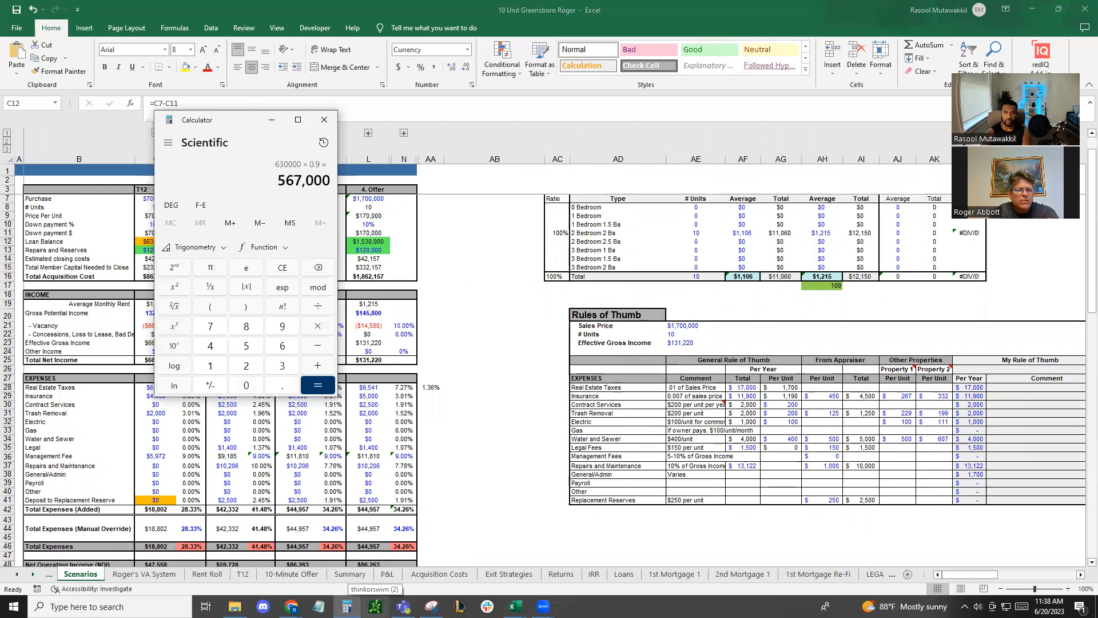
pyautogui.write('/100')
pyautogui.press('Return')
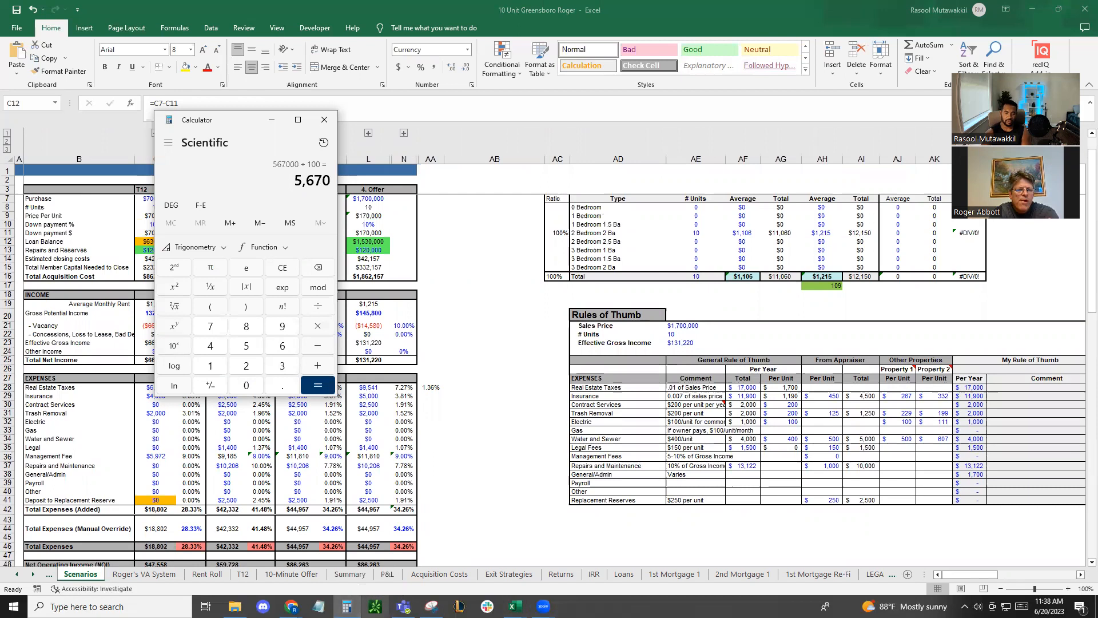
pyautogui.press('Escape')
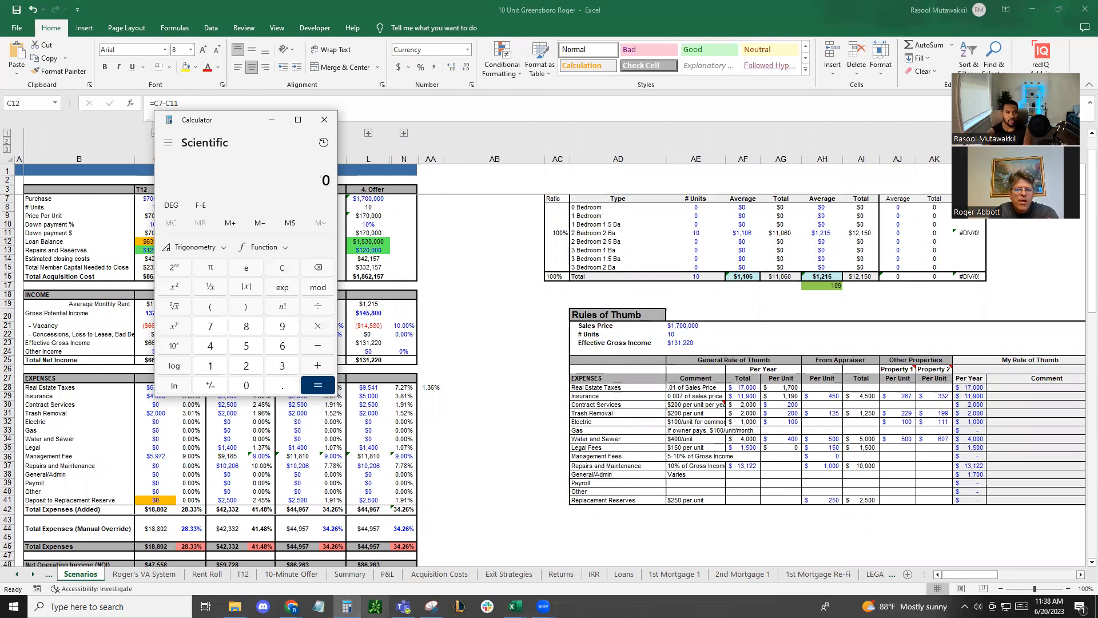
# Move Calculator off the T12 column and work out the monthly interest as 630000 × 0.07, divided by 12
pyautogui.moveTo(251, 123); pyautogui.dragTo(388, 151)
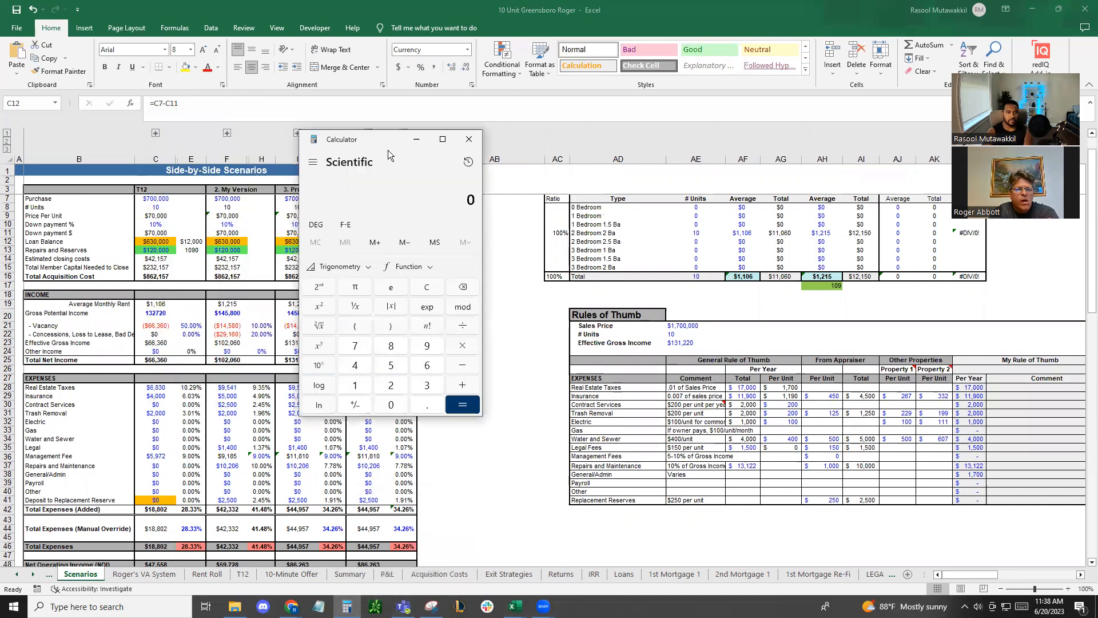
pyautogui.write('93')
pyautogui.press('BackSpace')
pyautogui.press('BackSpace')
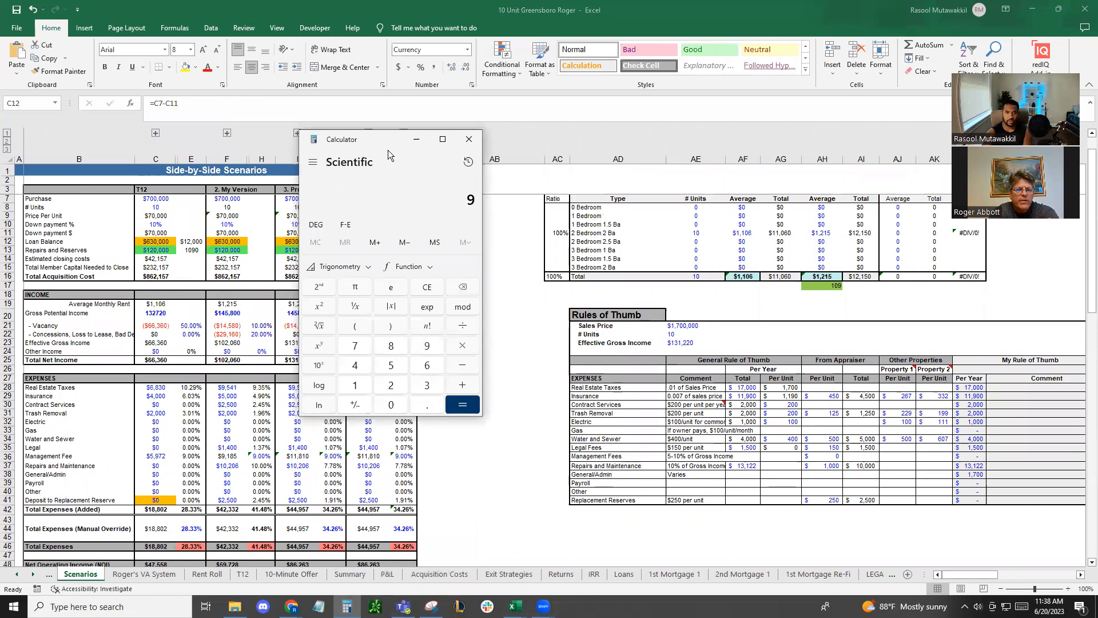
pyautogui.write('6300000')
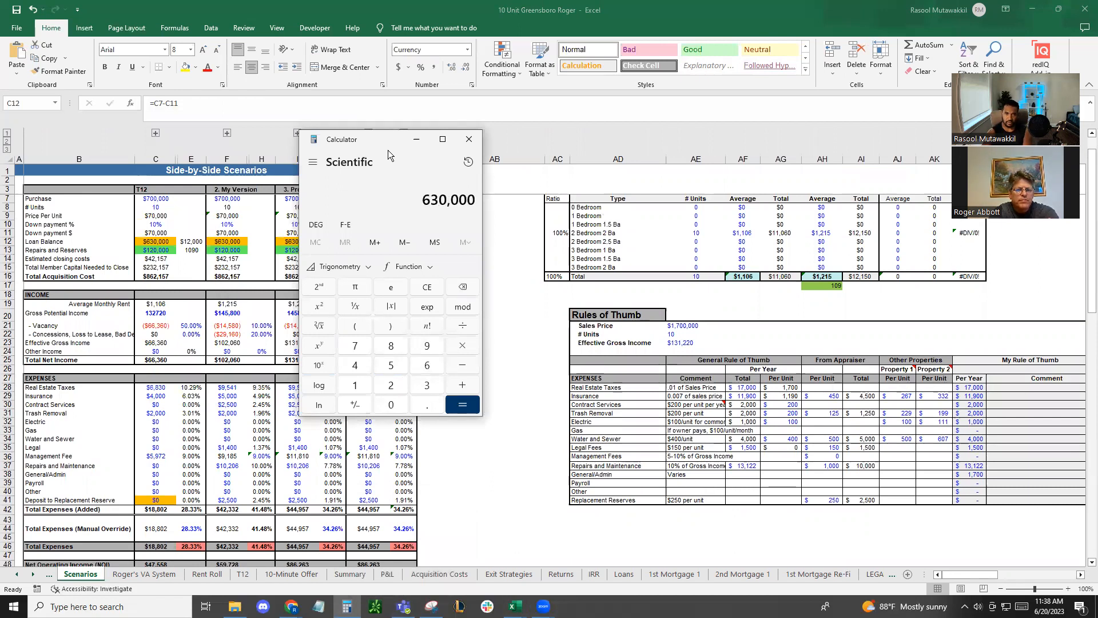
pyautogui.press('*')
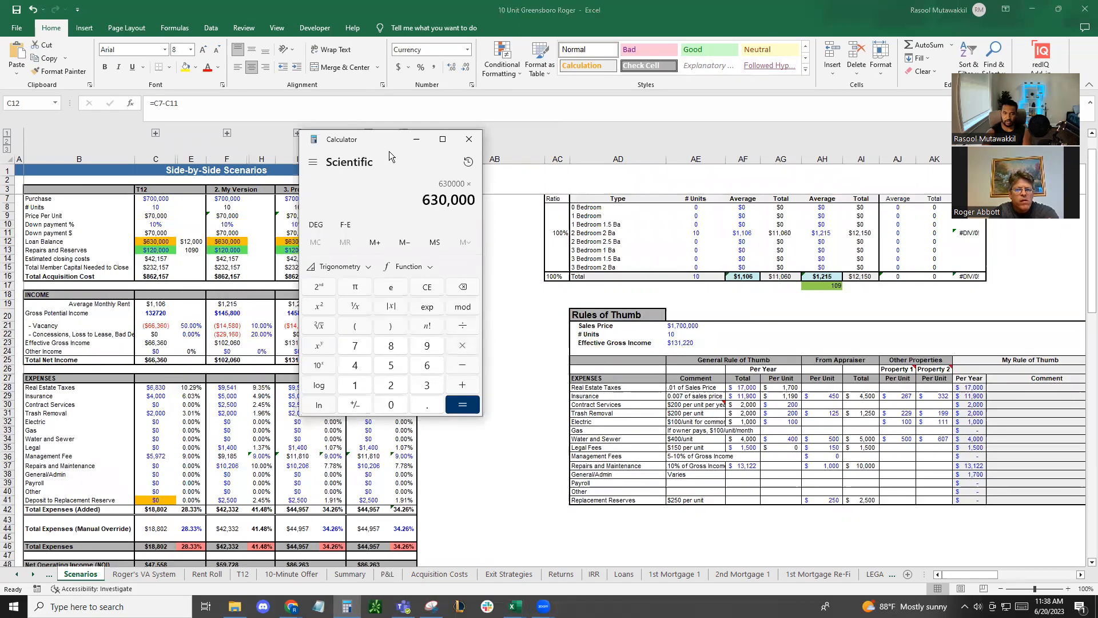
pyautogui.write('0.07')
pyautogui.press('Return')
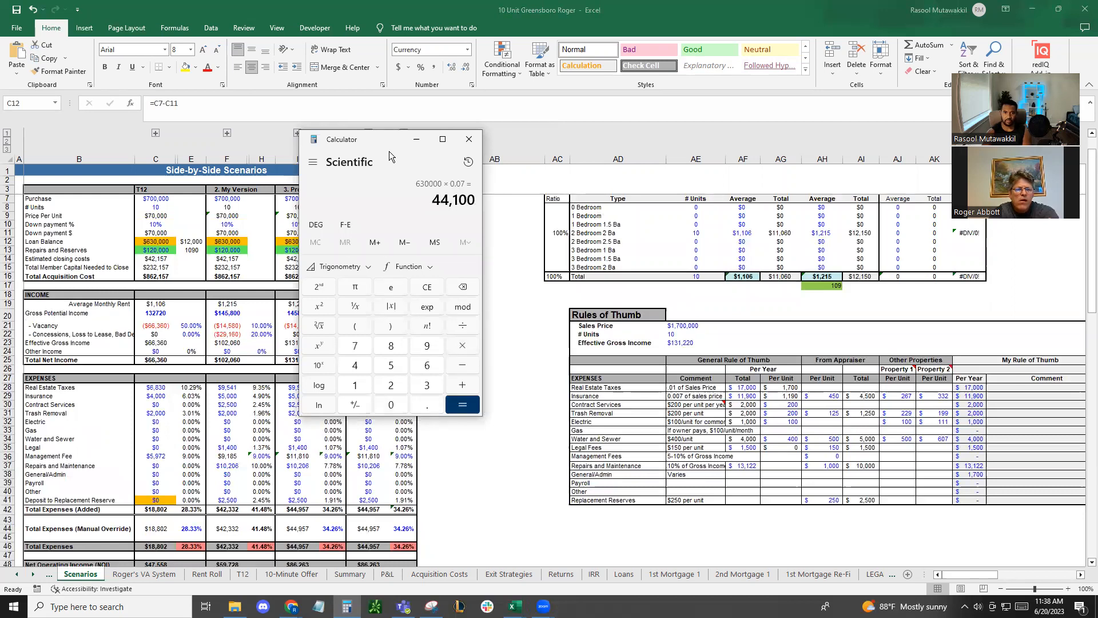
pyautogui.press('/')
pyautogui.write('12')
pyautogui.press('Return')
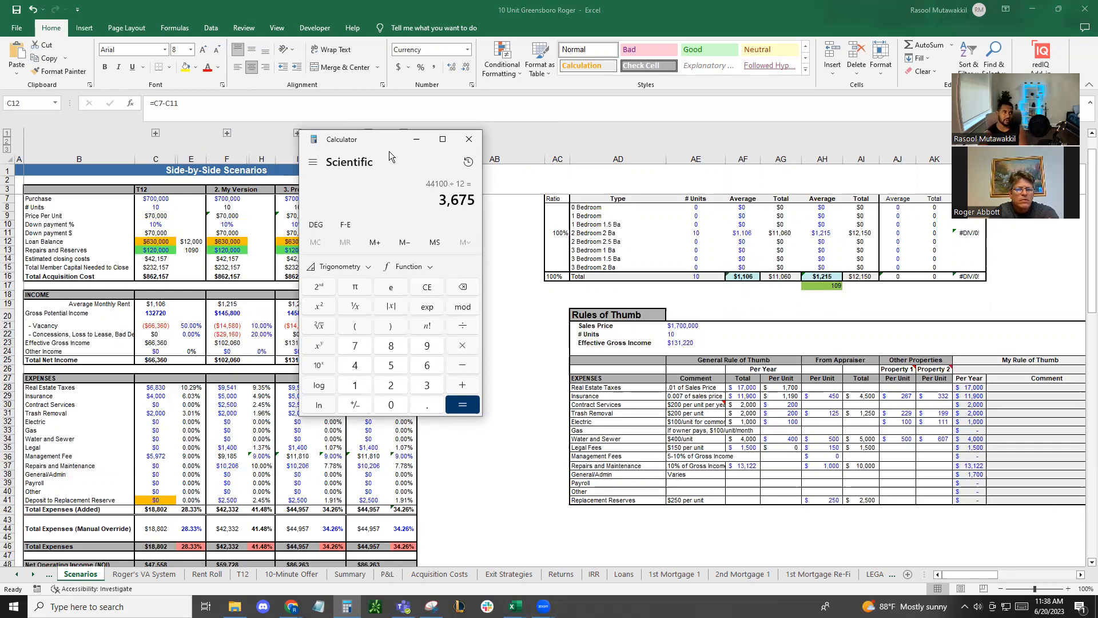
# Multiply the monthly interest by 5, and add 70000 and 60000 to the result
pyautogui.write('*5')
pyautogui.press('Return')
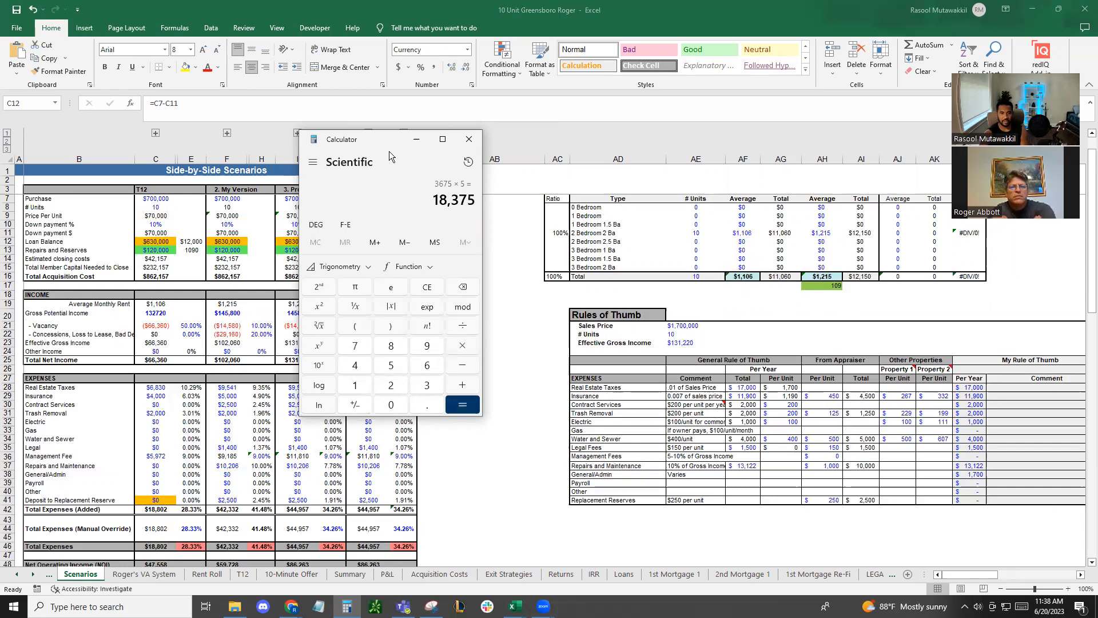
pyautogui.write('+')
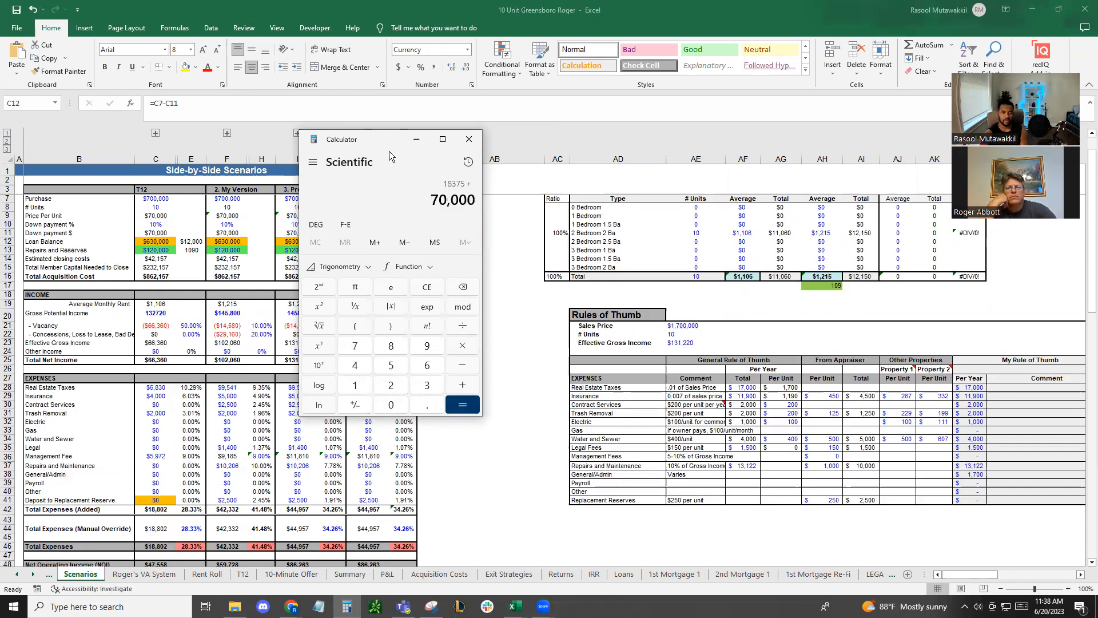
pyautogui.write(' 70000 + ')
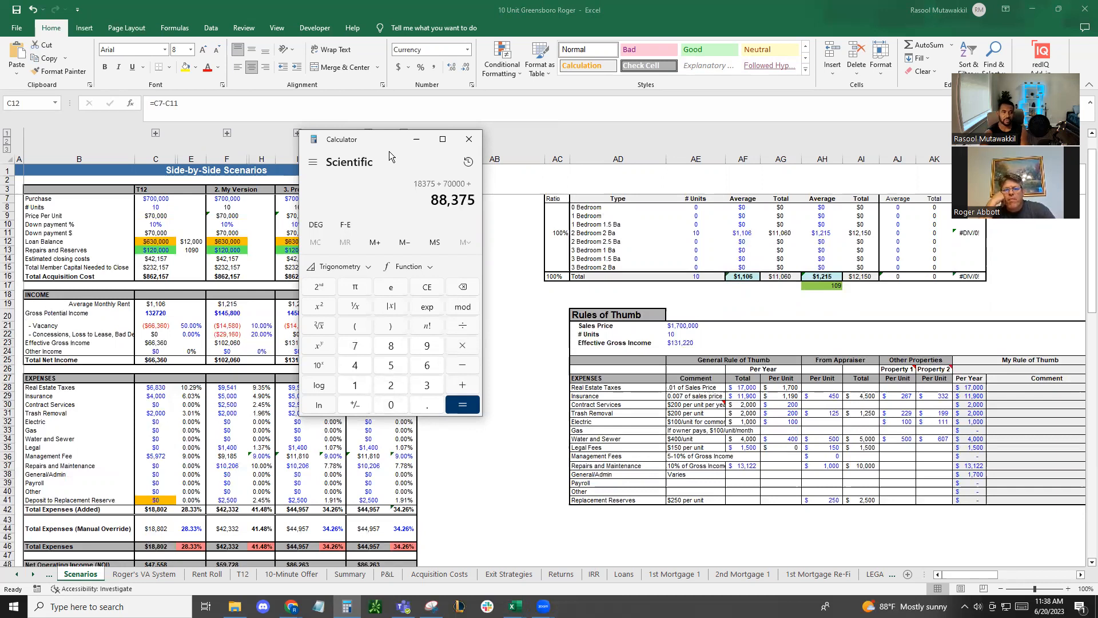
pyautogui.write('60000')
pyautogui.press('Return')
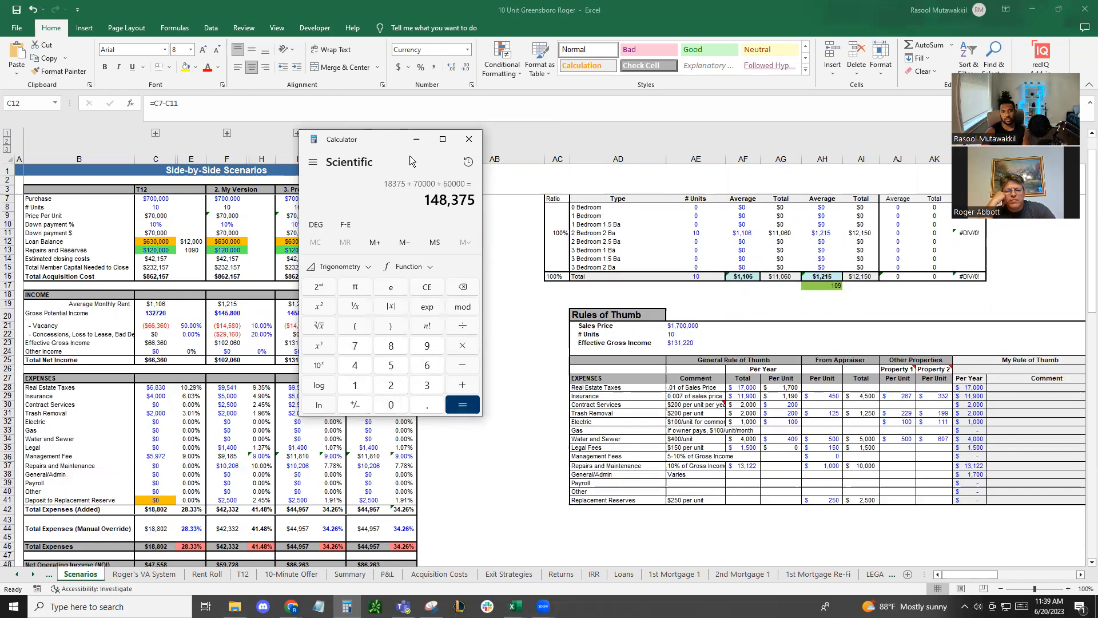
pyautogui.moveTo(426, 198); pyautogui.dragTo(504, 195)
pyautogui.click(451, 203)
# Return to the workbook and examine the refinance appraised value in D11 on the Exit Strategies sheet
pyautogui.scroll(1, 172, 255)
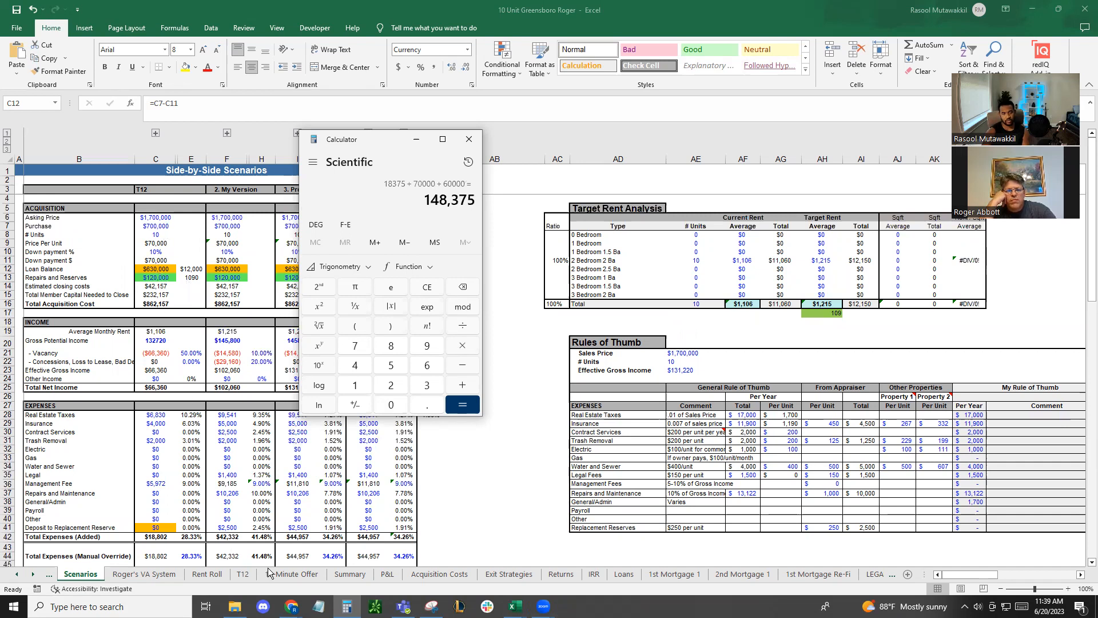
pyautogui.click(384, 573)
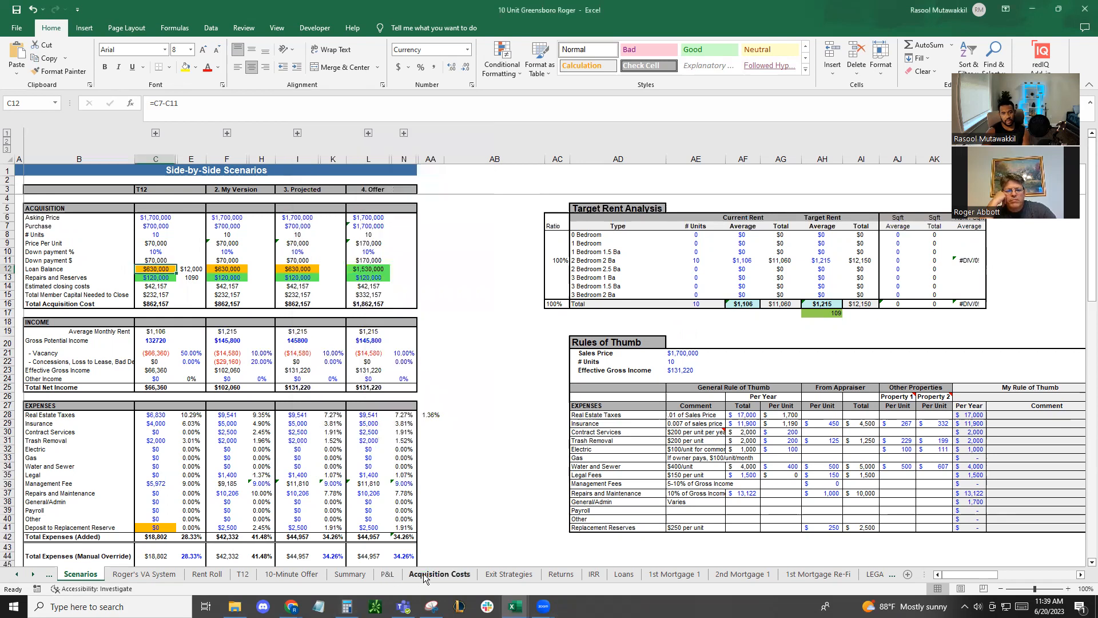
pyautogui.click(509, 573)
pyautogui.click(321, 175)
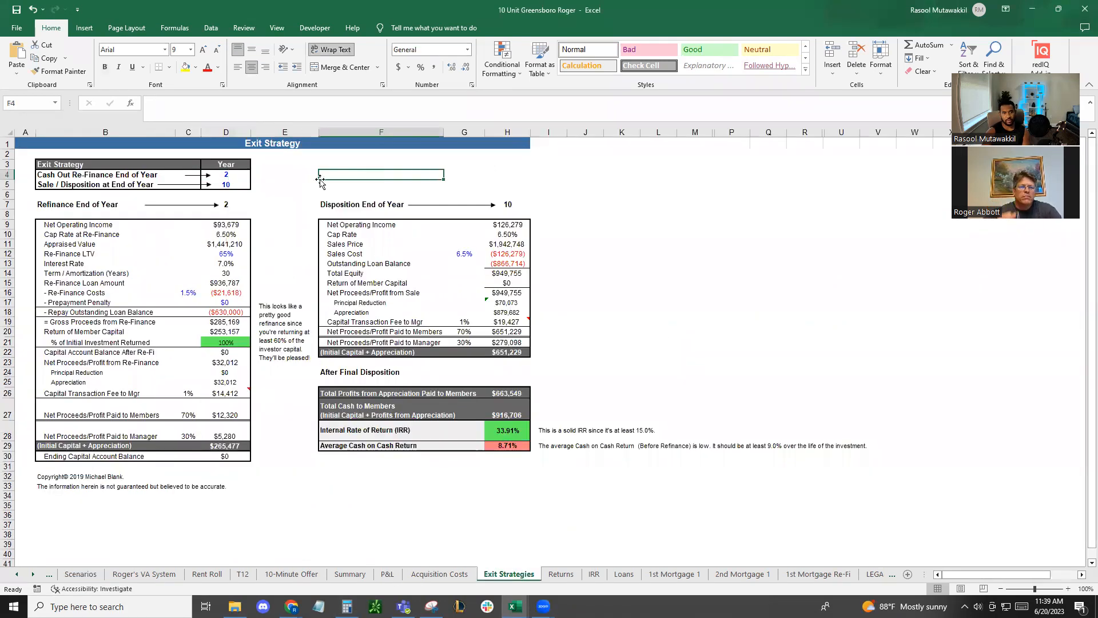
pyautogui.click(226, 243)
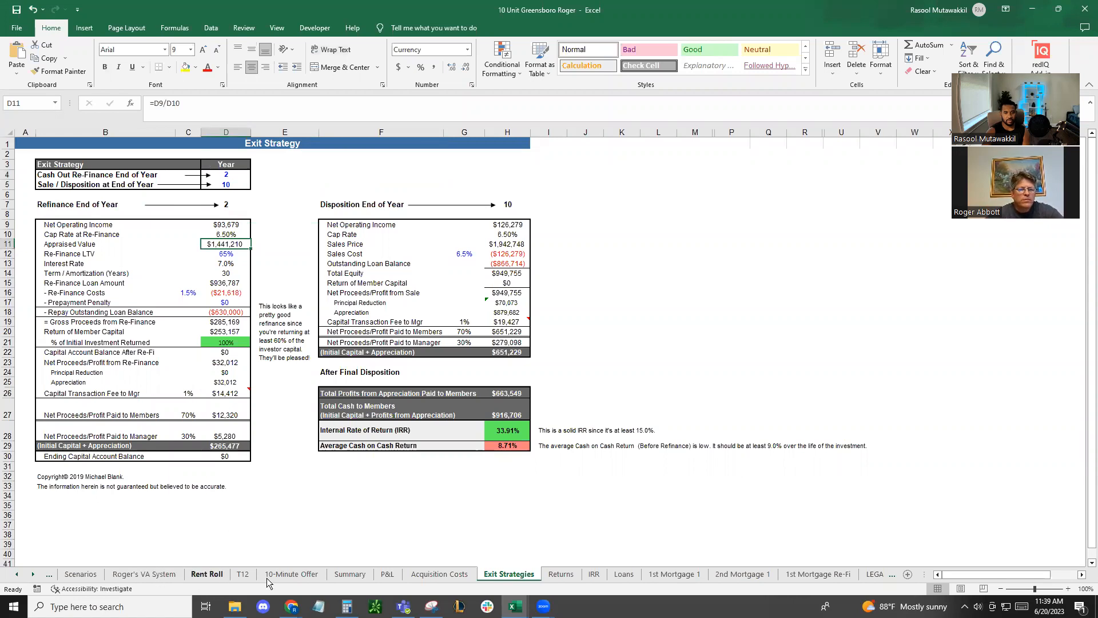
# Populate the Summary sheet with scenario 2 in D3
pyautogui.click(349, 574)
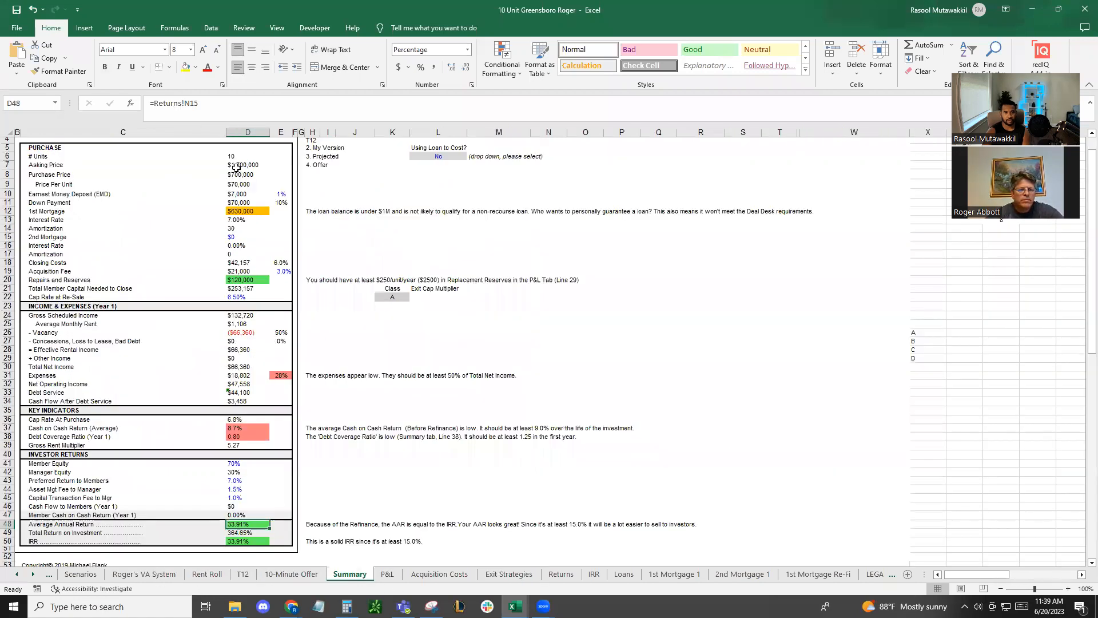
pyautogui.scroll(1, 263, 286)
pyautogui.click(262, 161)
pyautogui.click(275, 160)
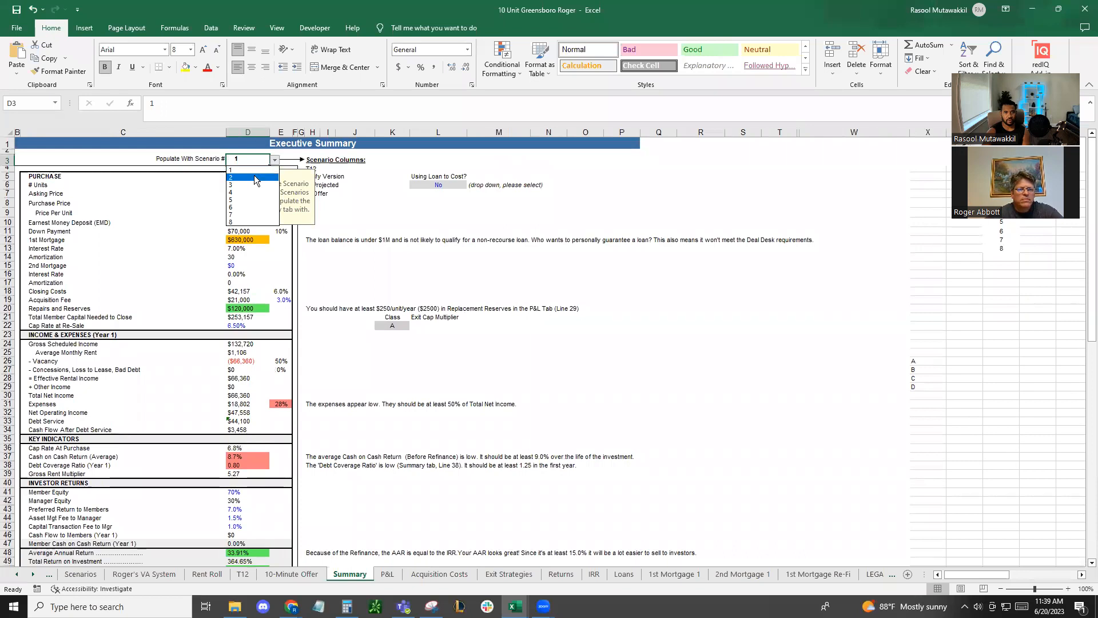
pyautogui.click(255, 178)
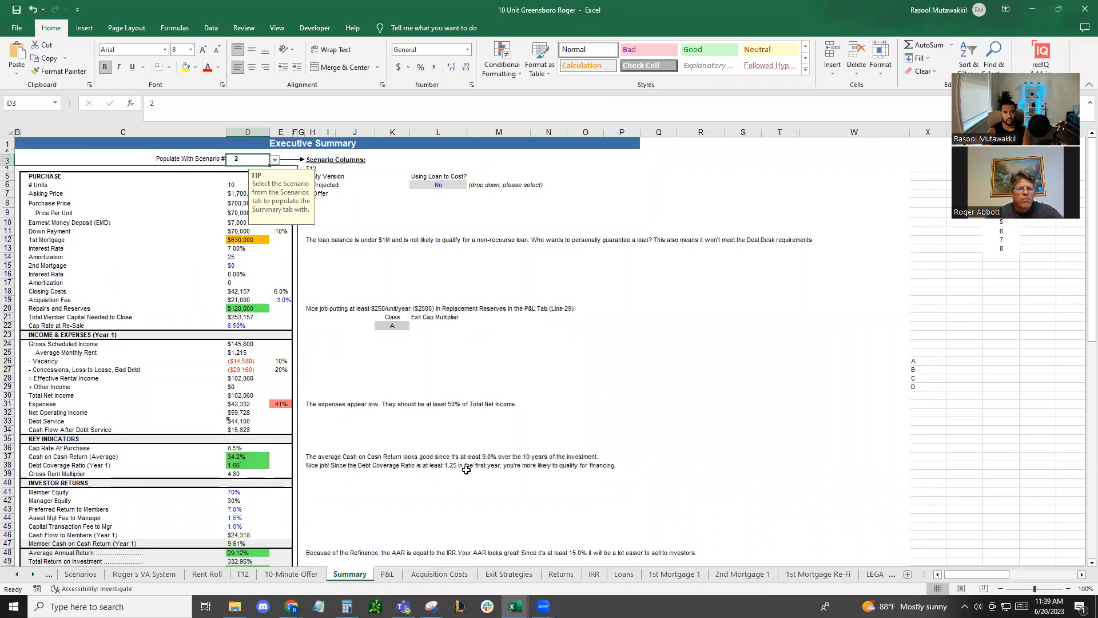
# Show the Exit Strategies sheet, switch to Calculator, negate the current total and subtract 630000 from it
pyautogui.click(508, 573)
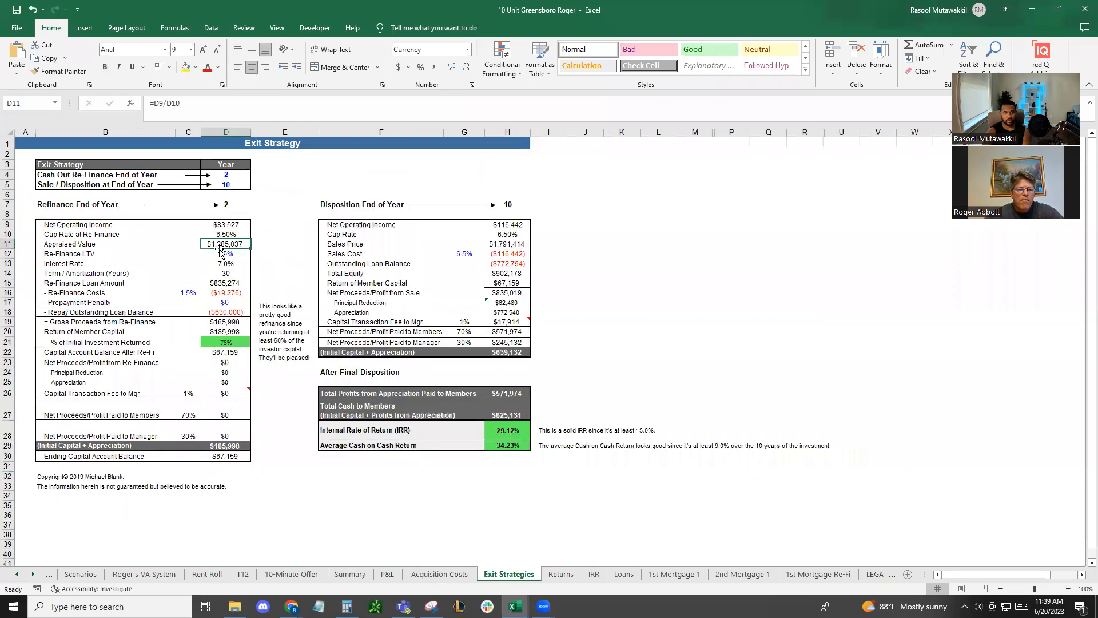
pyautogui.click(347, 606)
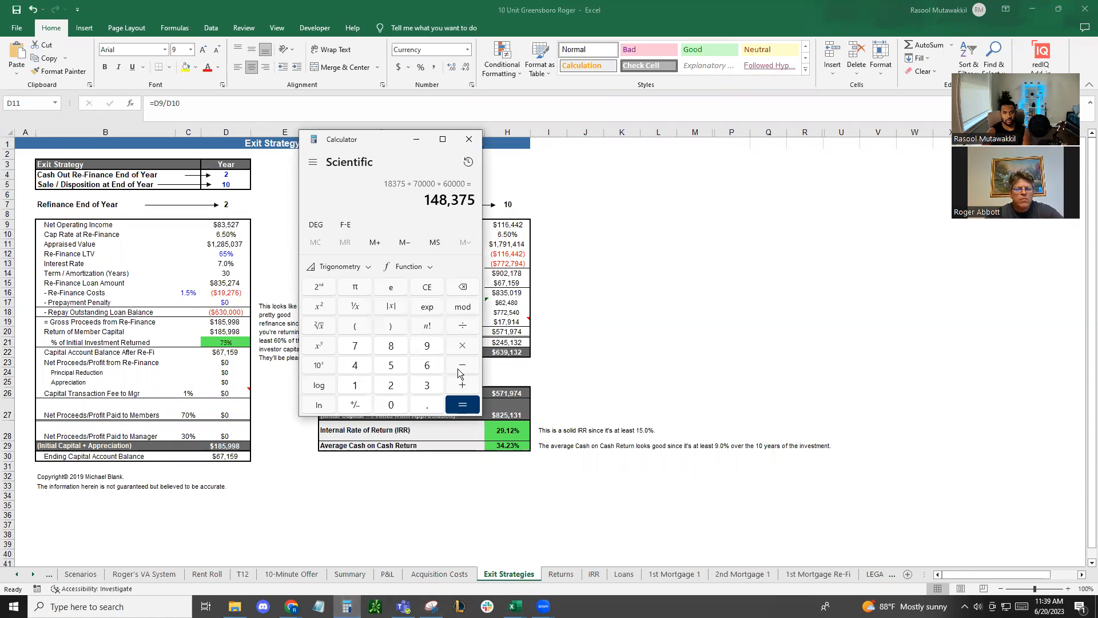
pyautogui.click(356, 407)
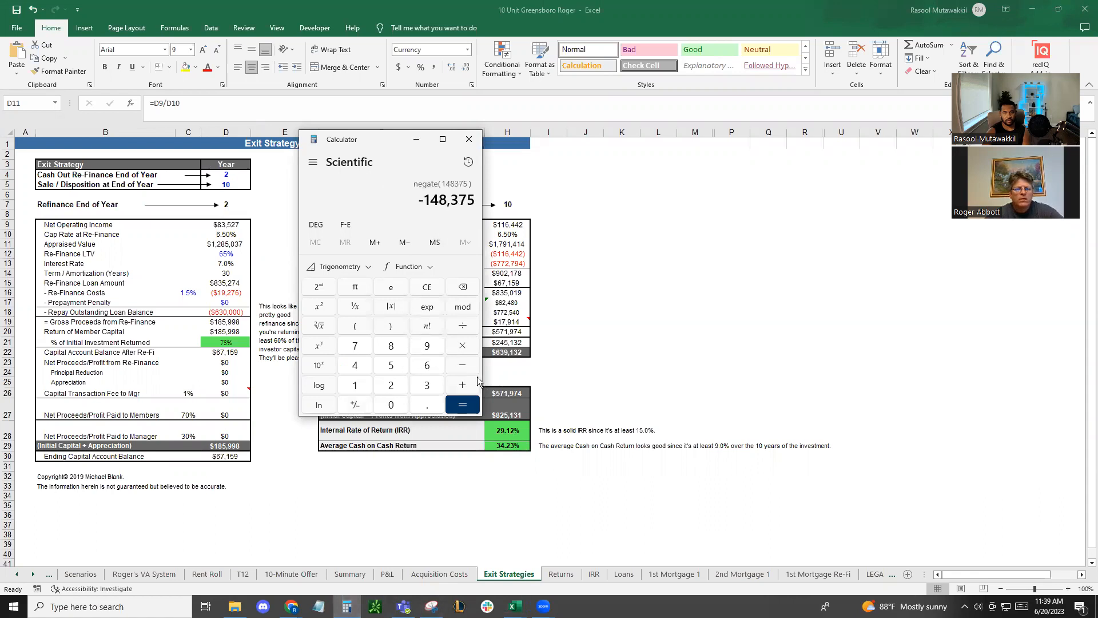
pyautogui.click(462, 365)
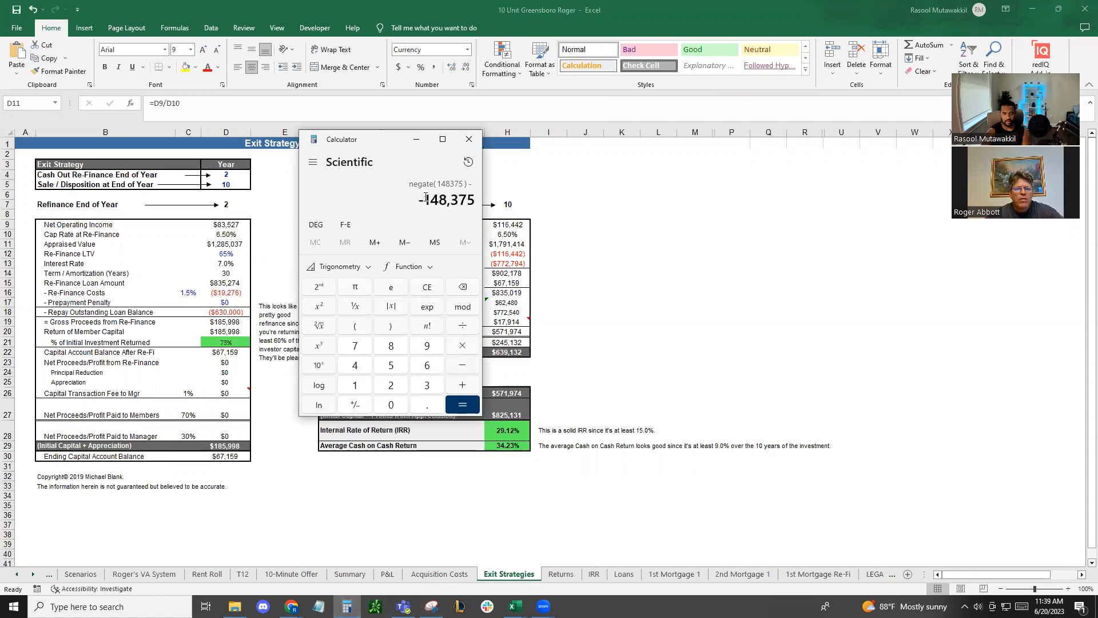
pyautogui.write('6300000')
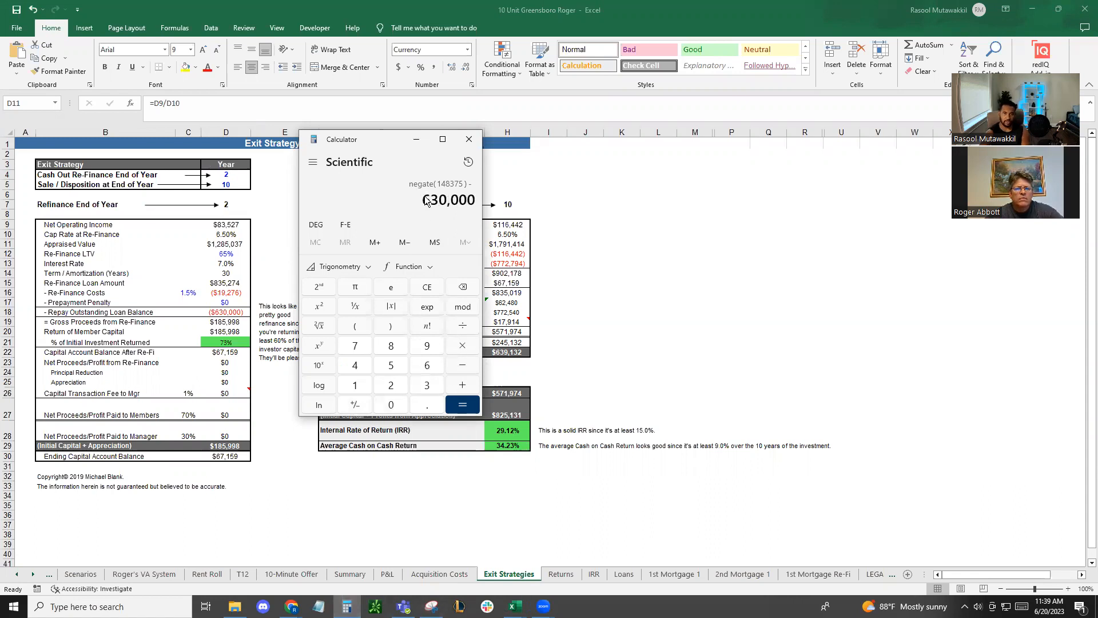
pyautogui.press('Return')
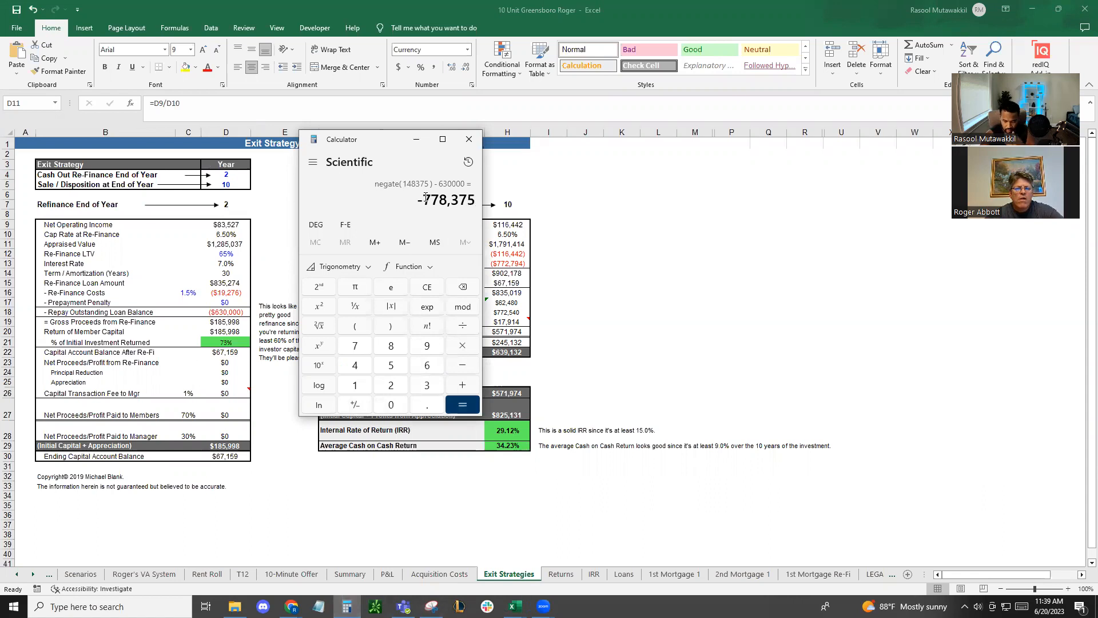
# Add the refinance appraised value of 1285037 to the negative cost total
pyautogui.press('+')
pyautogui.write('112')
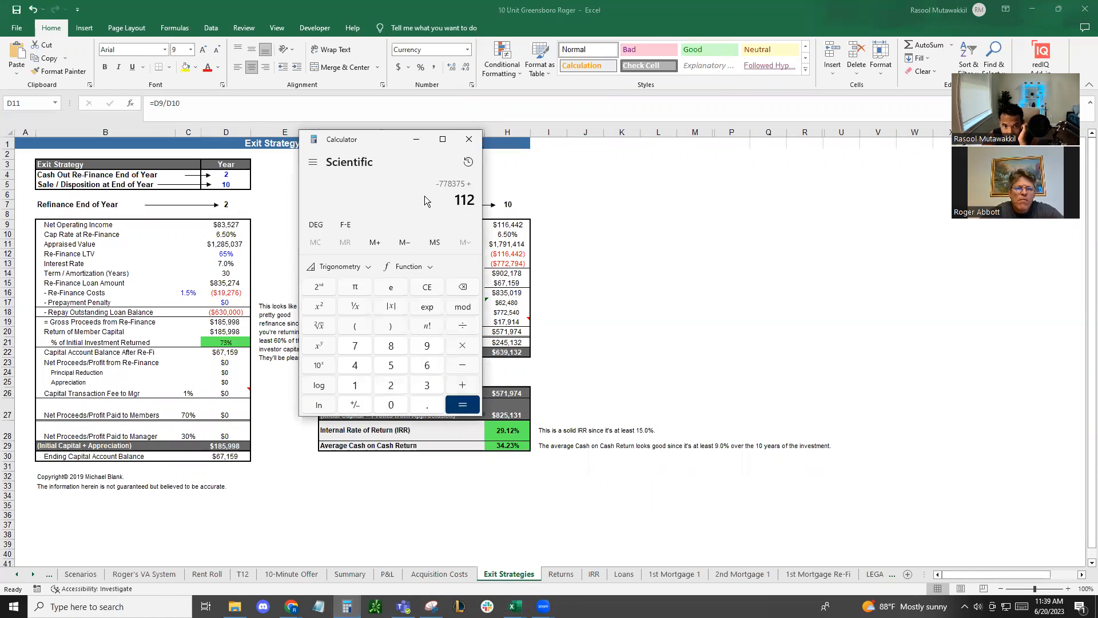
pyautogui.press('BackSpace')
pyautogui.write('285')
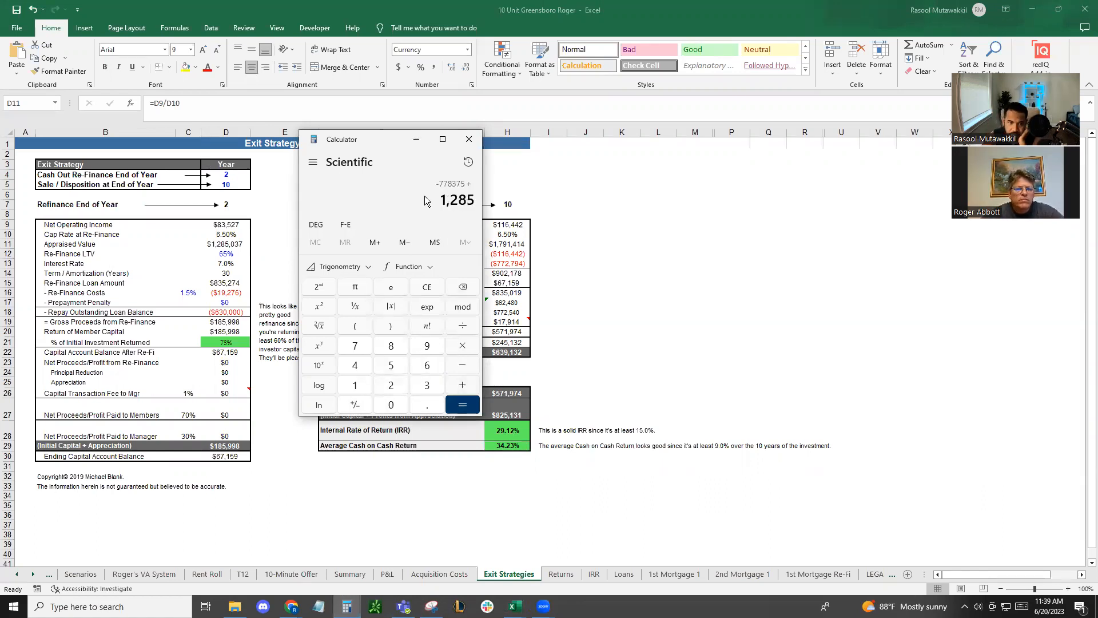
pyautogui.write('037')
pyautogui.press('Return')
pyautogui.moveTo(425, 200); pyautogui.dragTo(477, 199)
pyautogui.click(460, 199)
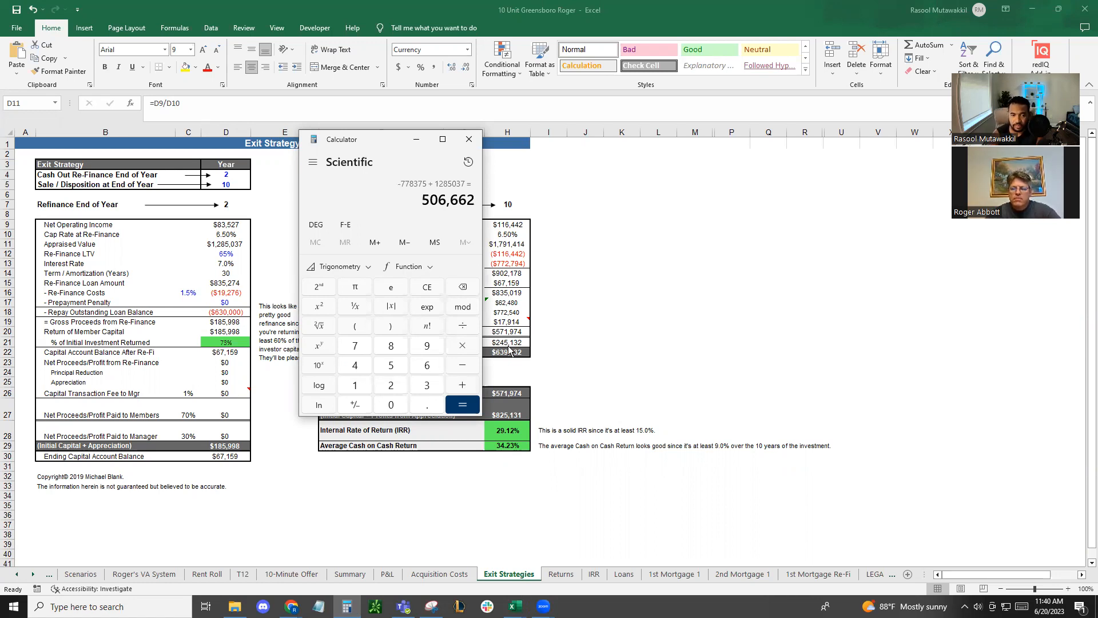
# Return to the workbook and examine the T12 total expenses, net operating income and debt service on the Scenarios sheet
pyautogui.click(81, 572)
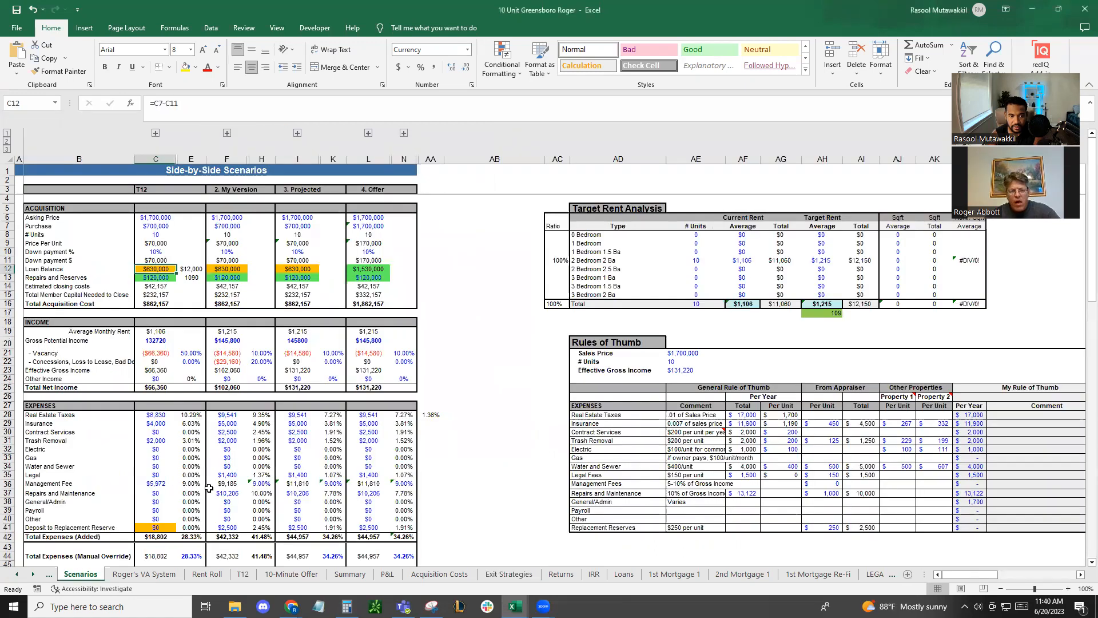
pyautogui.scroll(-3, 209, 489)
pyautogui.click(156, 459)
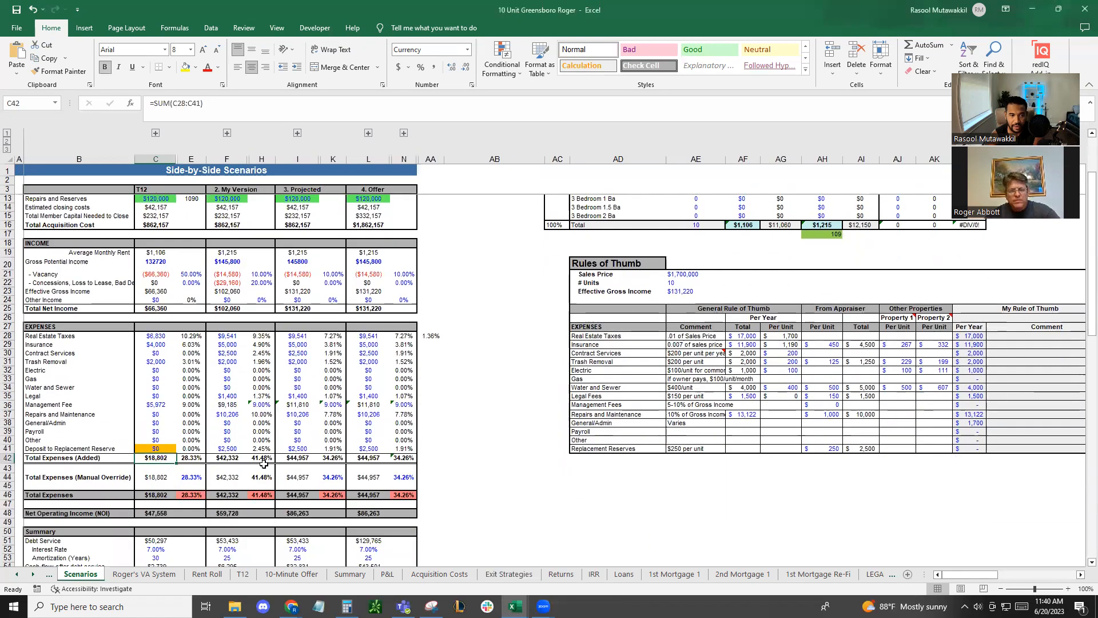
pyautogui.click(165, 512)
pyautogui.scroll(-2, 368, 473)
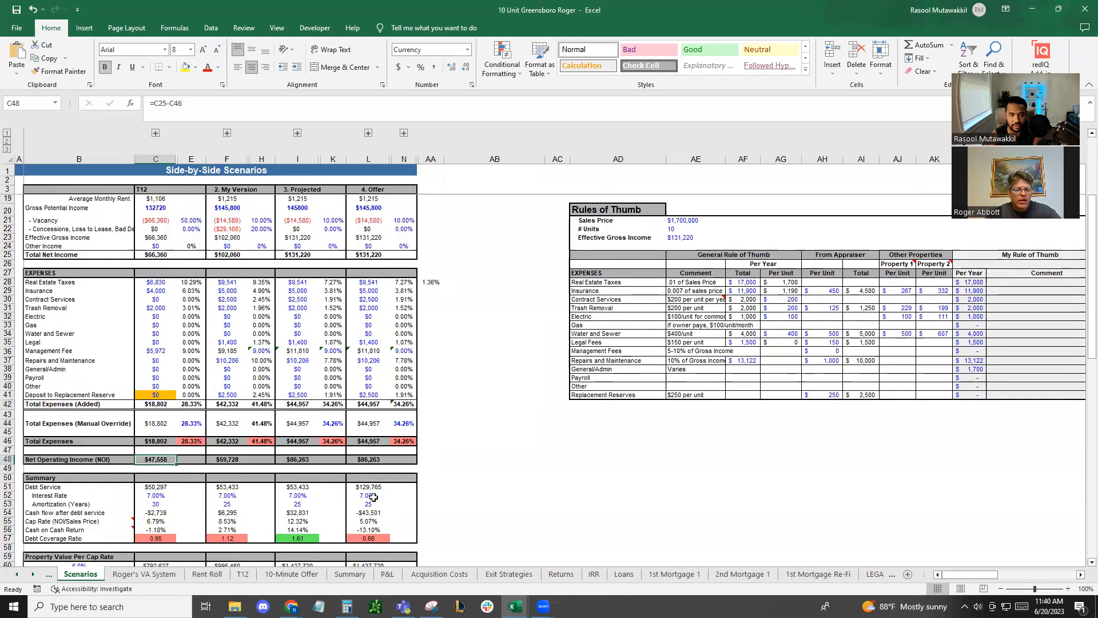
pyautogui.click(163, 489)
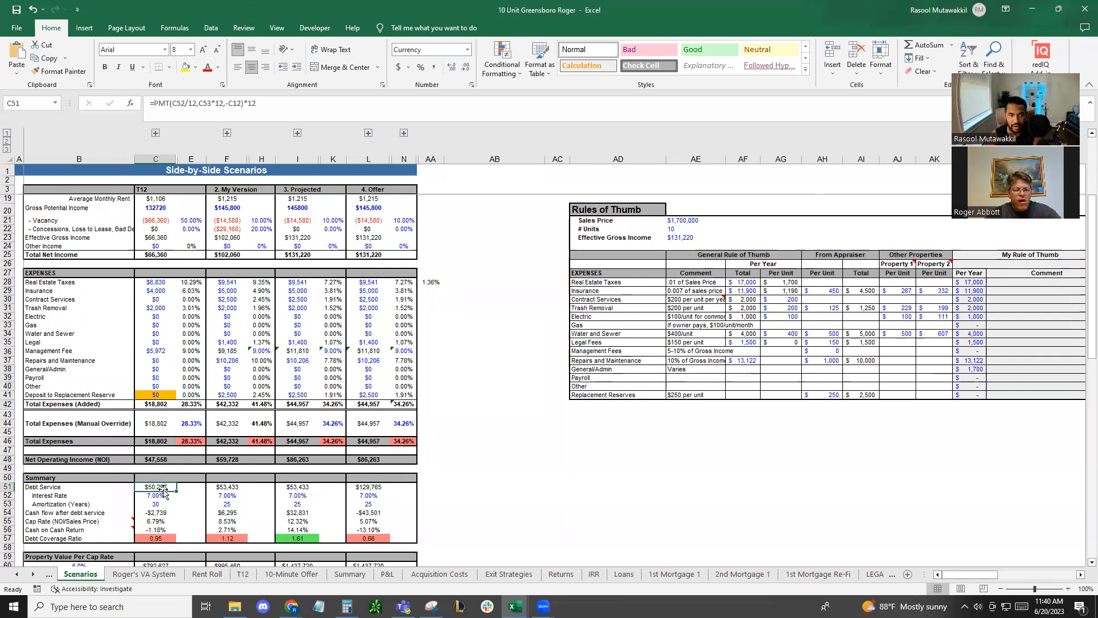
pyautogui.scroll(2, 168, 487)
pyautogui.scroll(3, 166, 458)
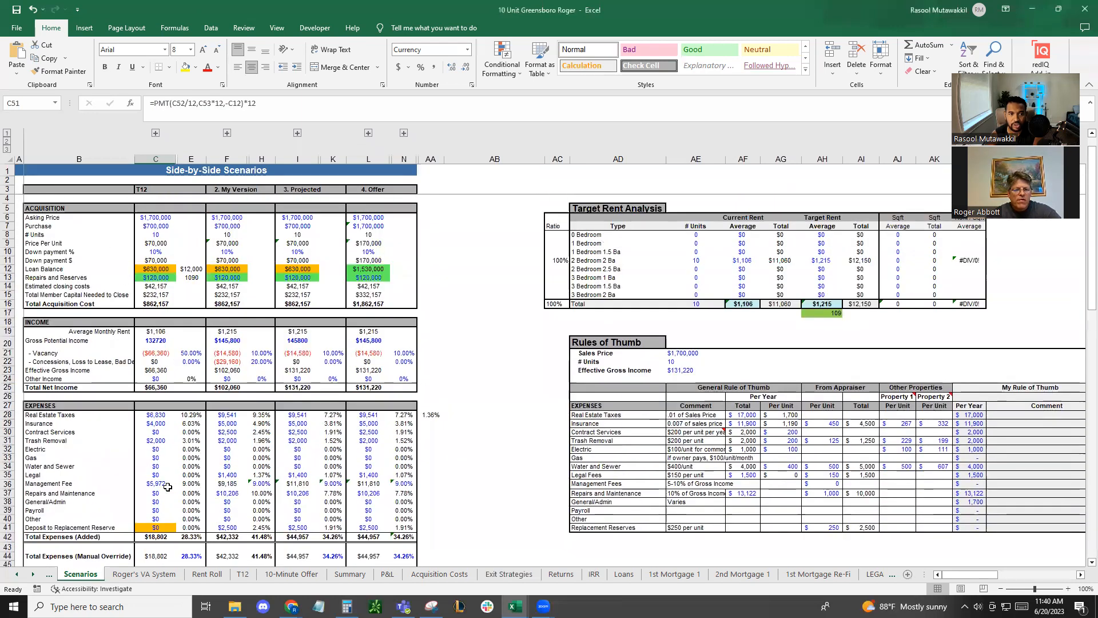
pyautogui.scroll(-5, 154, 343)
pyautogui.scroll(5, 151, 309)
# Set the T12 down payment percentage in C10 to 30% and check the T12 debt service in C51
pyautogui.click(158, 252)
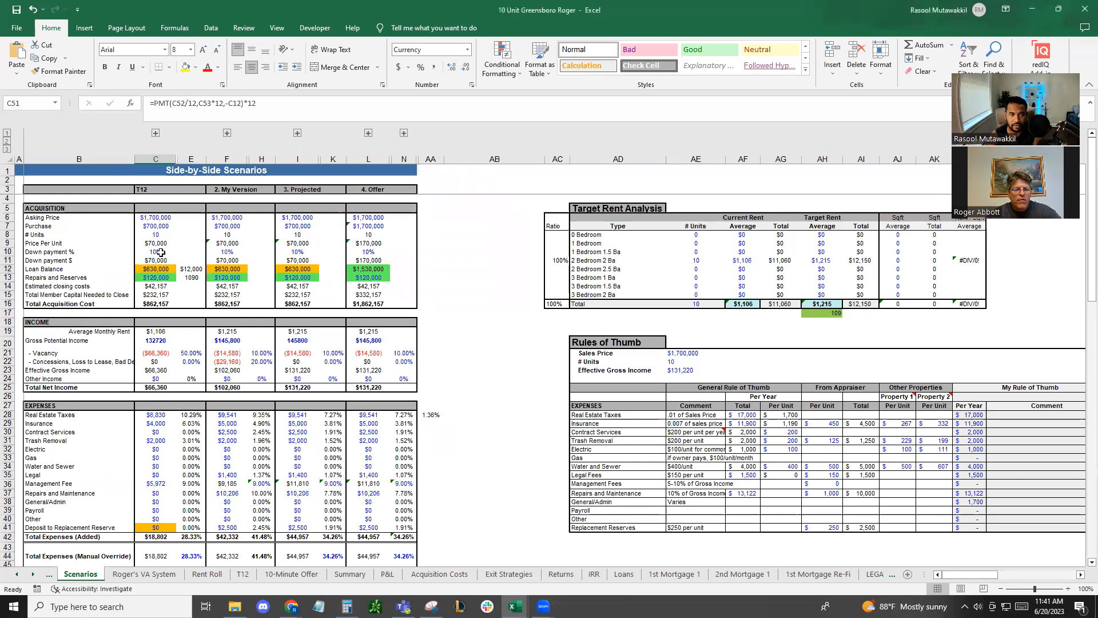
pyautogui.press('Down')
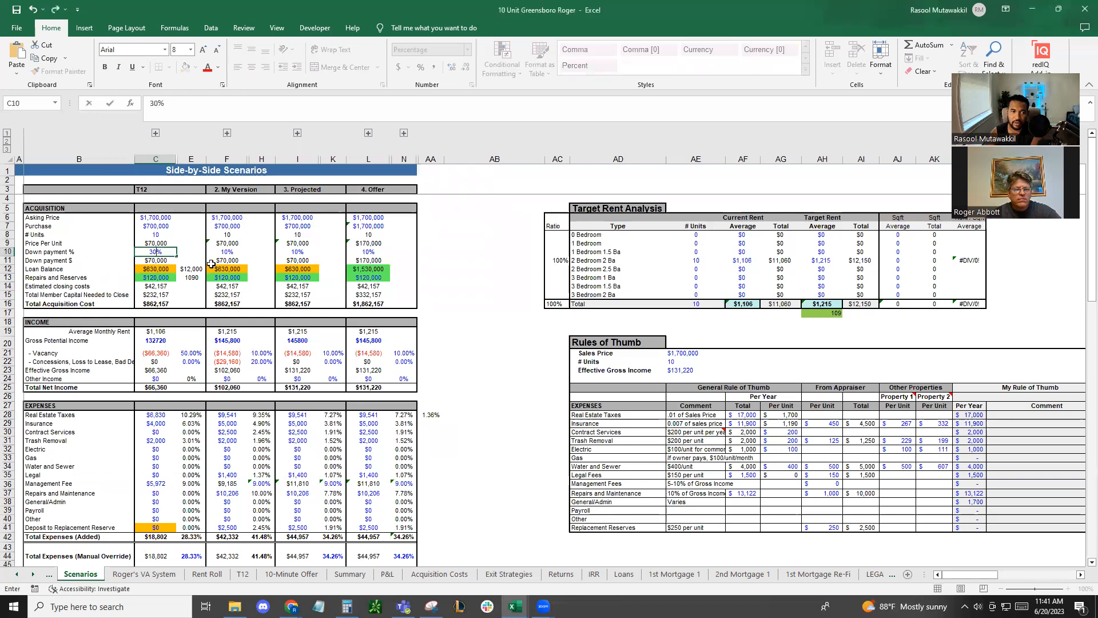
pyautogui.scroll(-4, 317, 297)
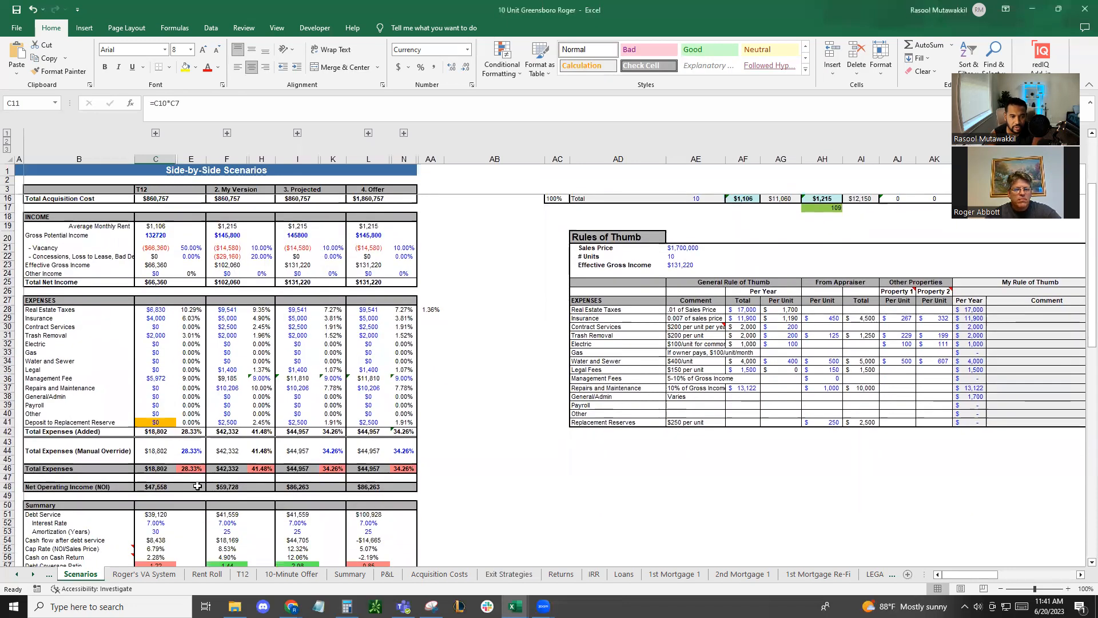
pyautogui.scroll(-2, 189, 483)
pyautogui.click(162, 456)
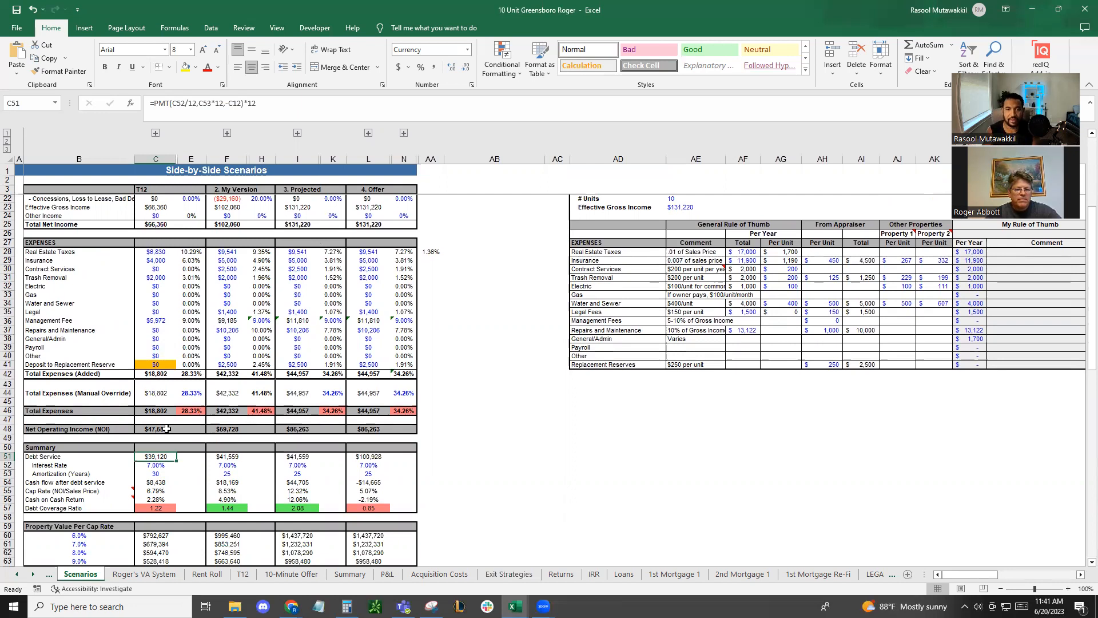
# Try a T12 purchase price of 1700000 in C7 and check the Summary section's cash flow and debt coverage ratio
pyautogui.scroll(6, 177, 429)
pyautogui.click(154, 227)
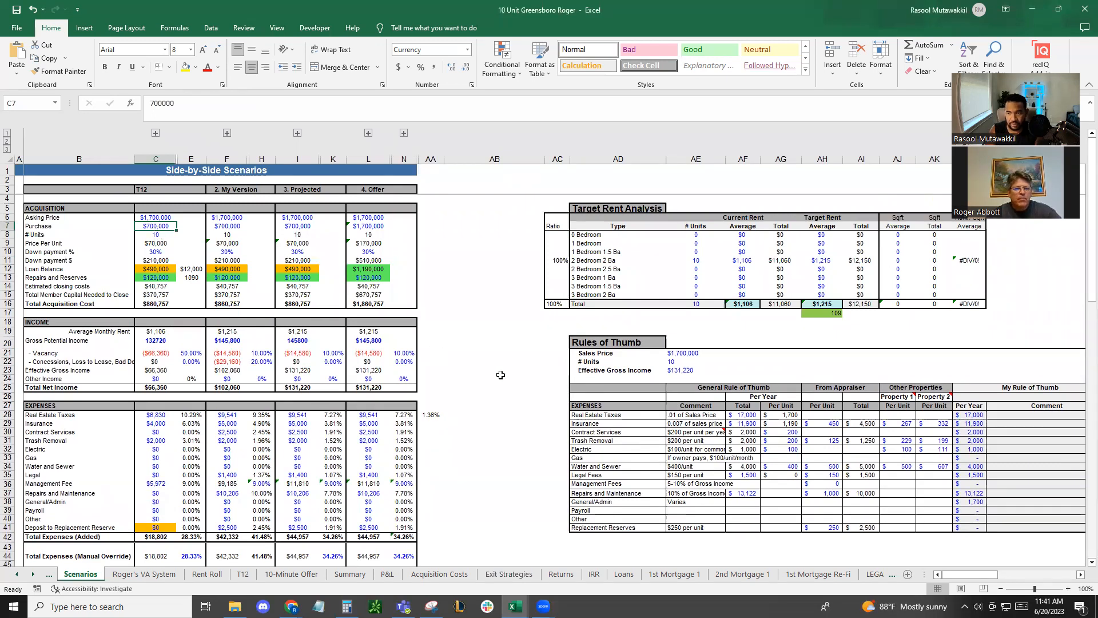
pyautogui.doubleClick(140, 227)
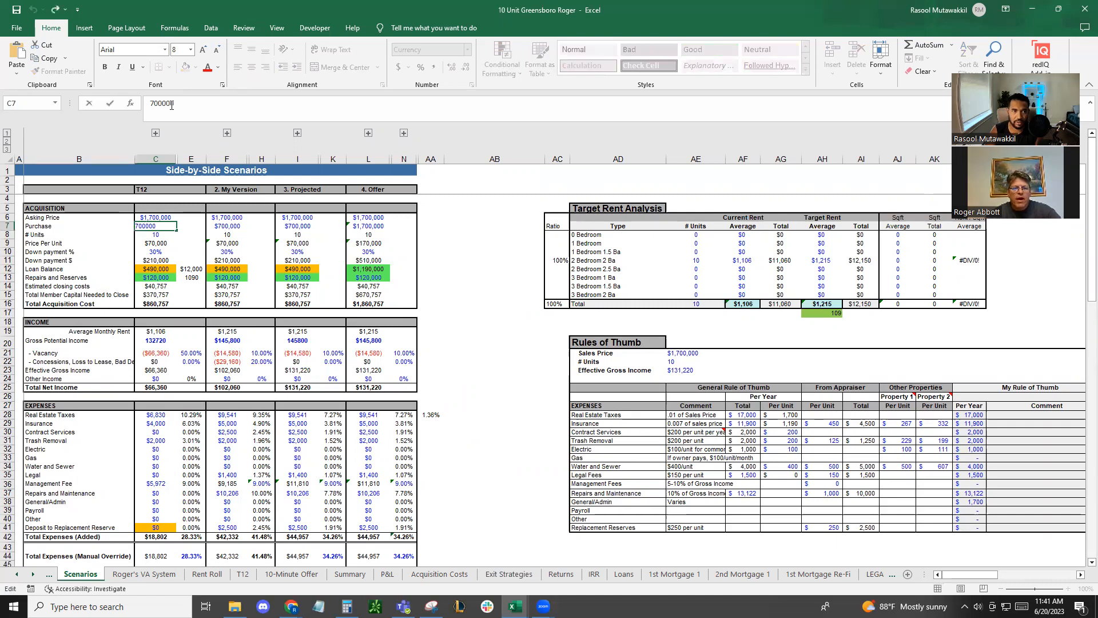
pyautogui.click(150, 103)
pyautogui.write('1')
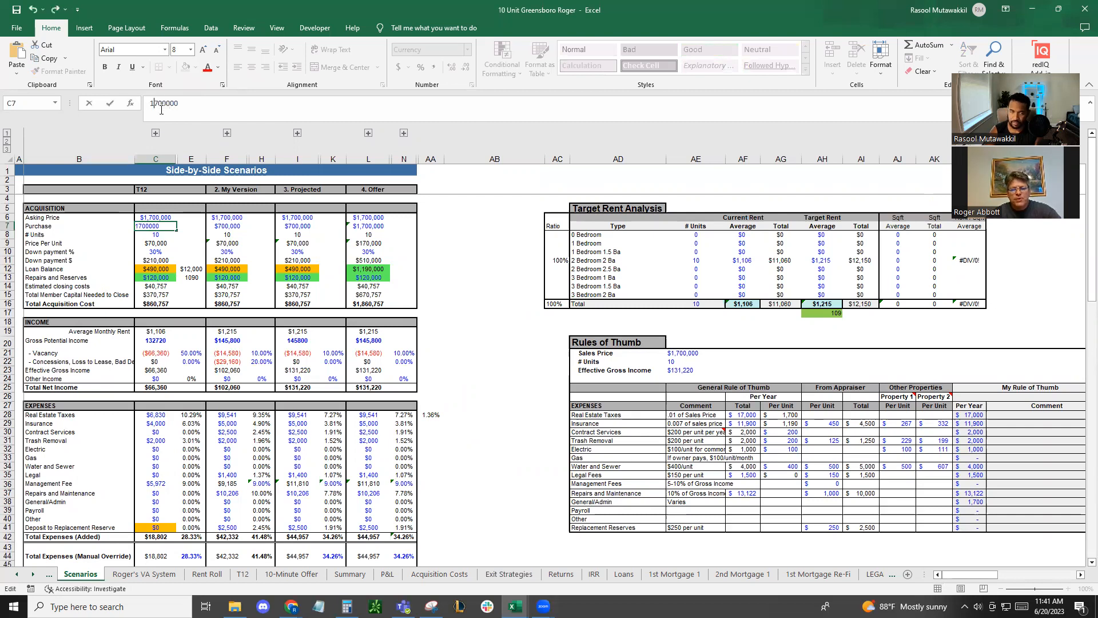
pyautogui.press('Return')
pyautogui.scroll(-7, 510, 446)
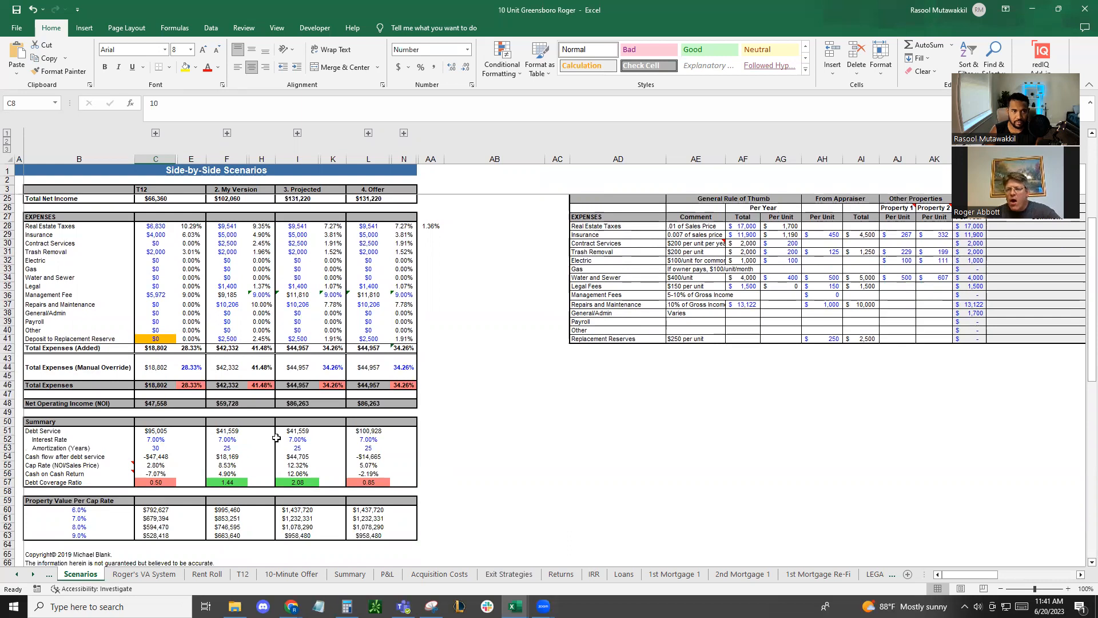
# Set the T12 purchase price in C7 back to 700000
pyautogui.scroll(7, 276, 438)
pyautogui.doubleClick(147, 227)
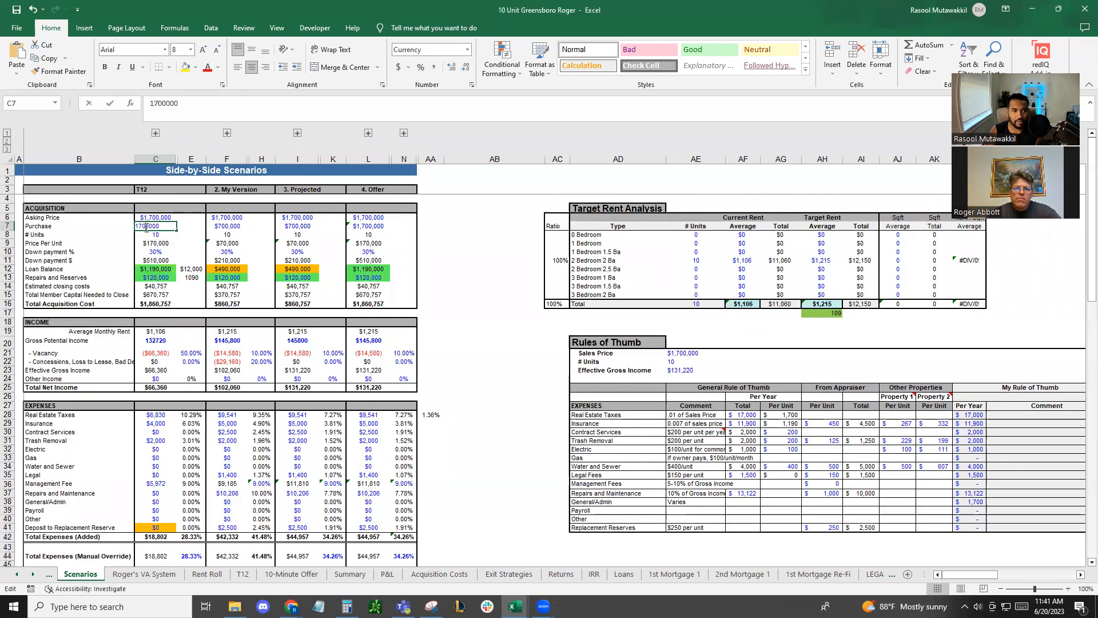
pyautogui.press('BackSpace')
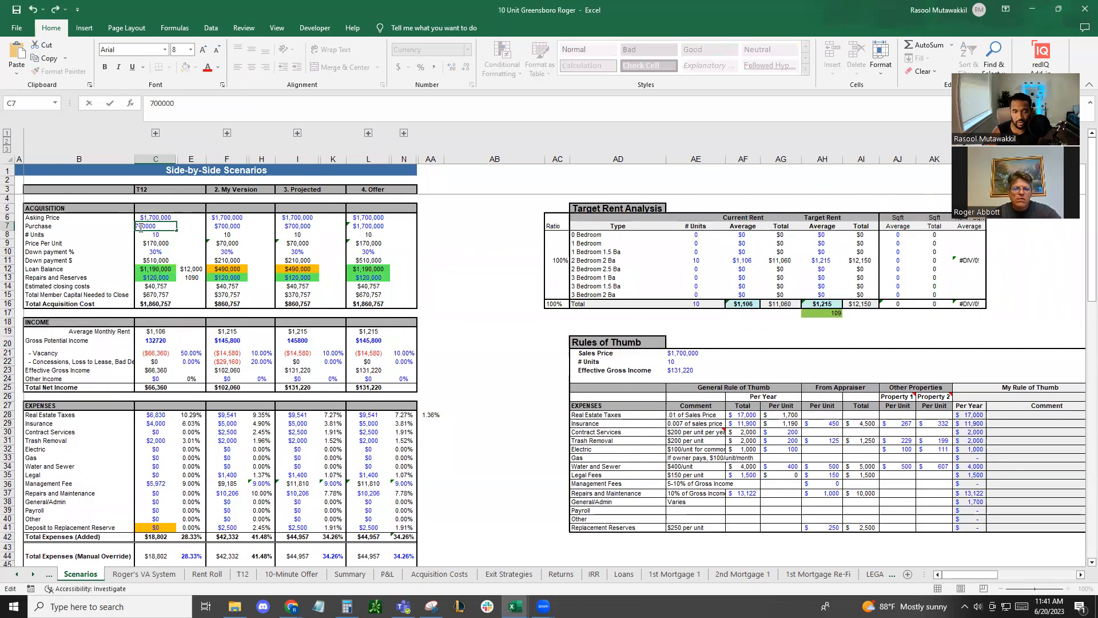
pyautogui.press('Return')
pyautogui.click(464, 240)
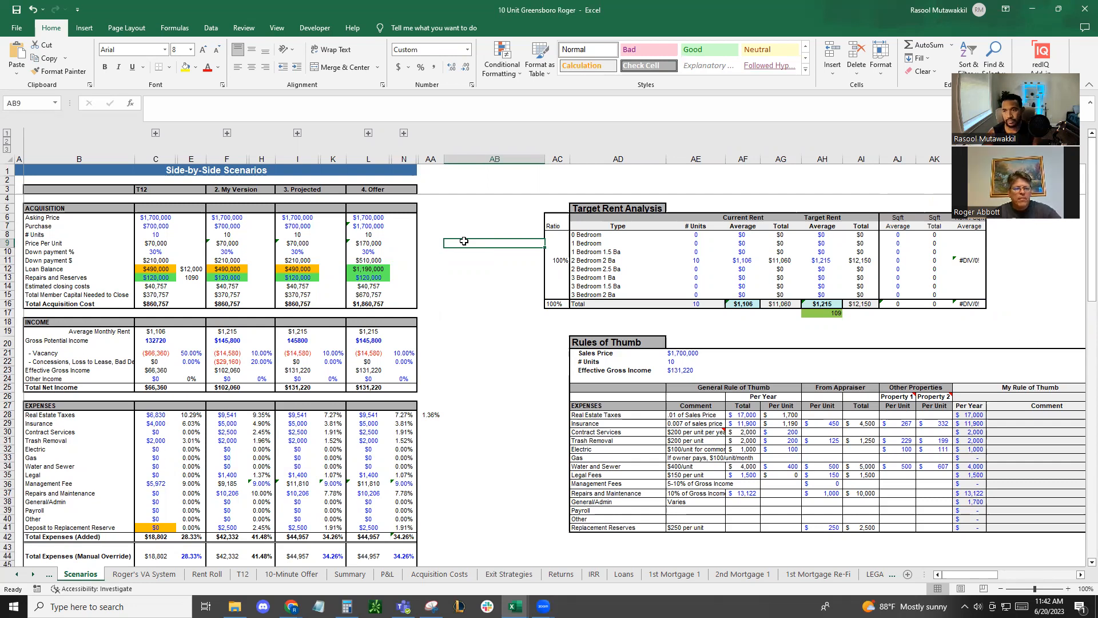
pyautogui.click(487, 218)
pyautogui.click(170, 225)
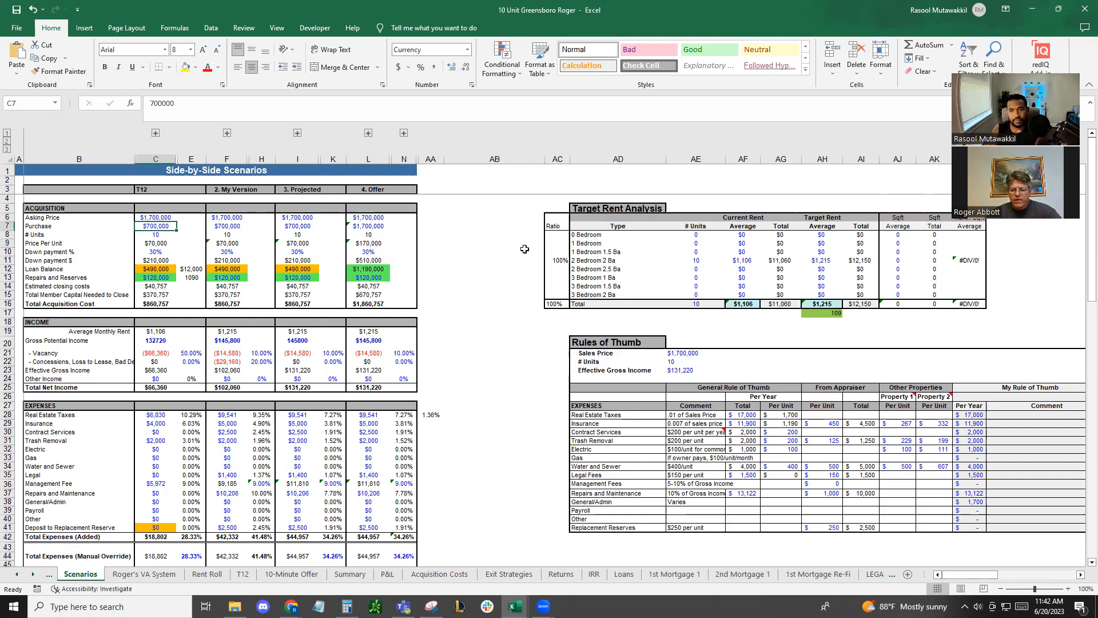